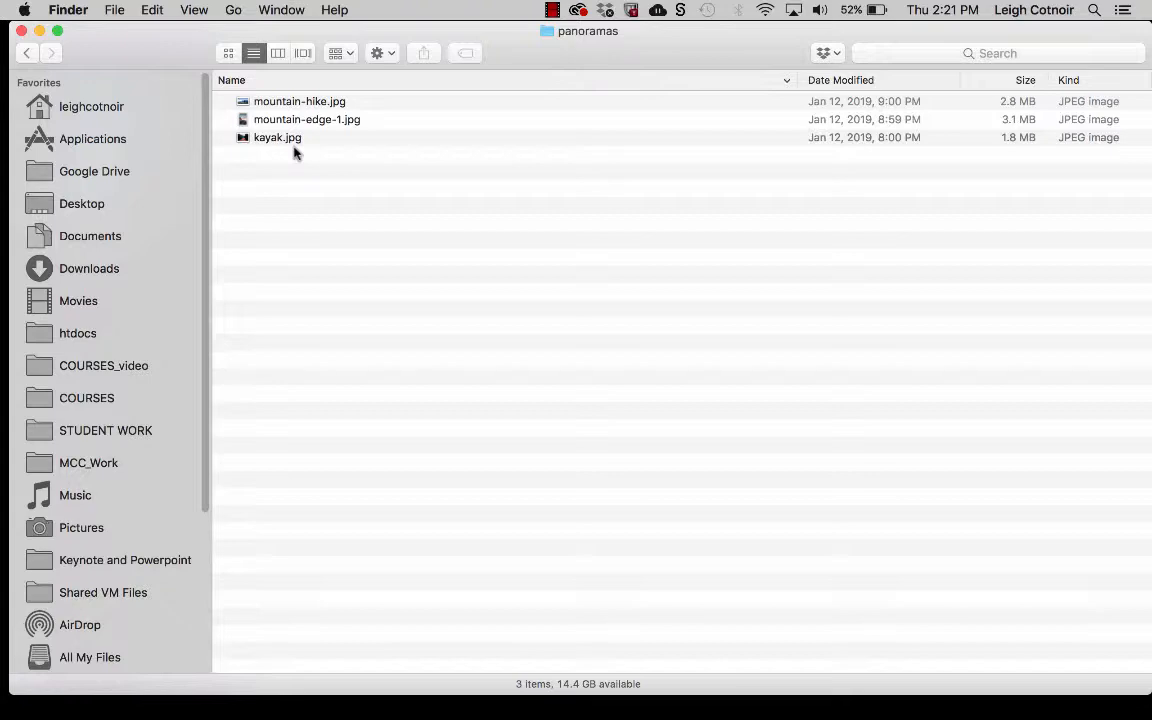
Step: Preview the three candidate photos mountain-hike.jpg, mountain-edge-1.jpg and kayak.jpg in the panoramas folder
left_click(303, 102)
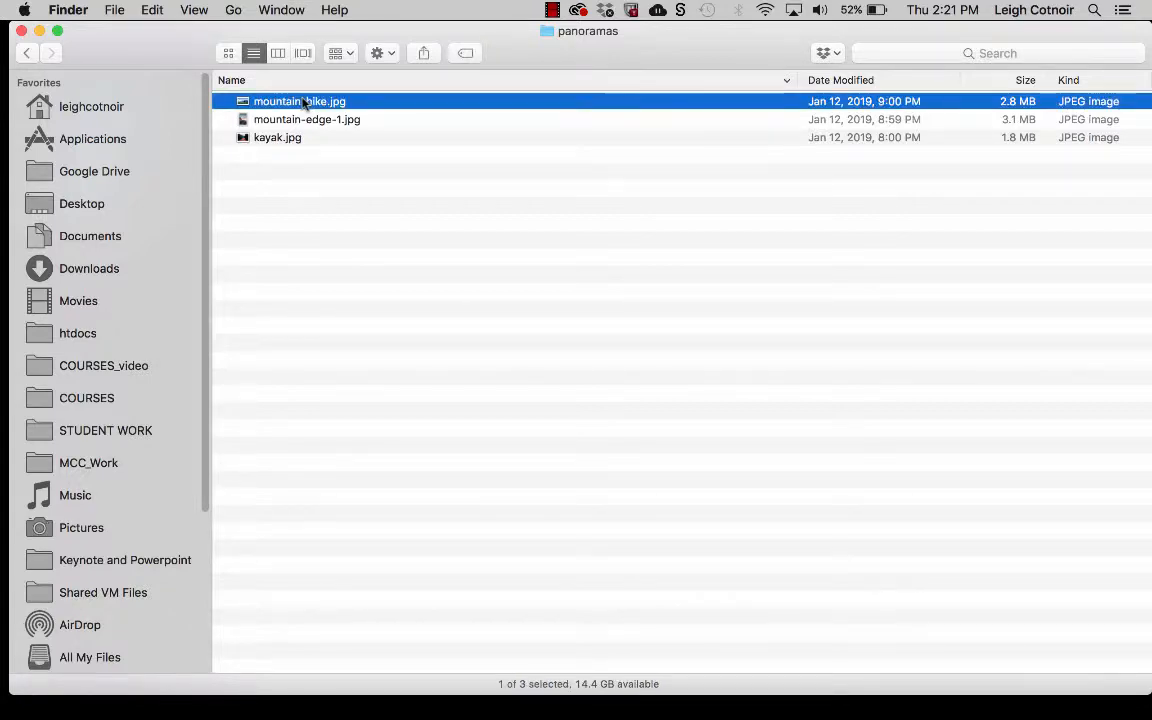
key("space")
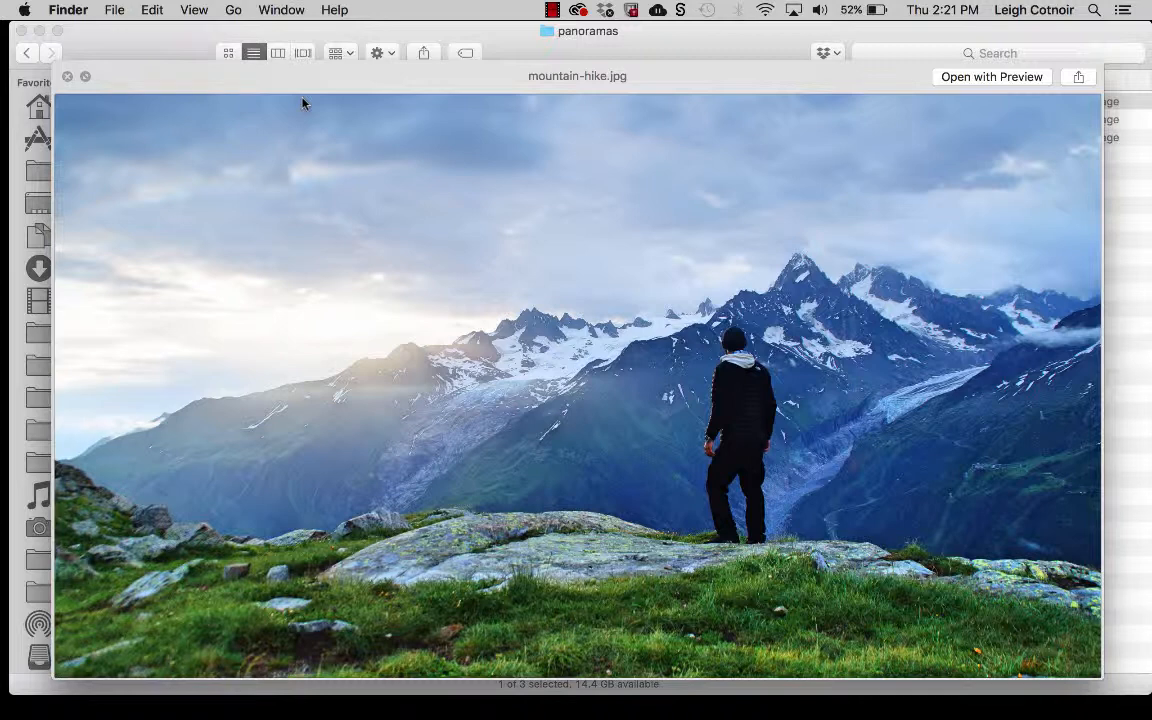
key("Down")
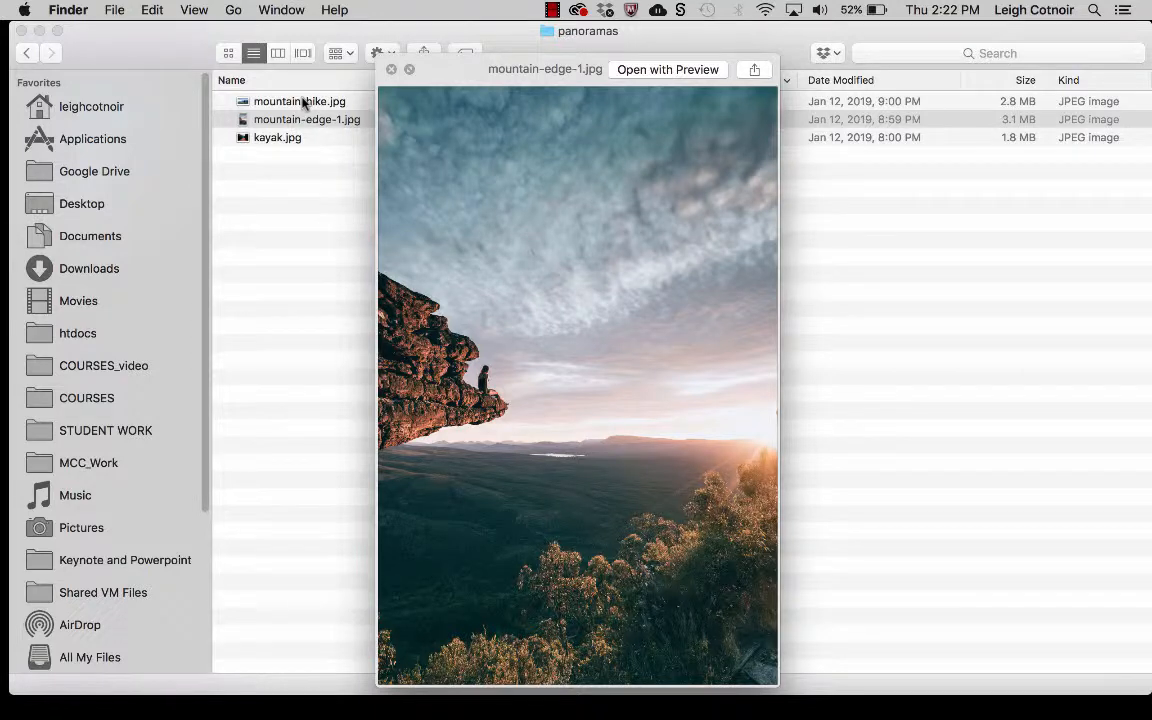
key("Down")
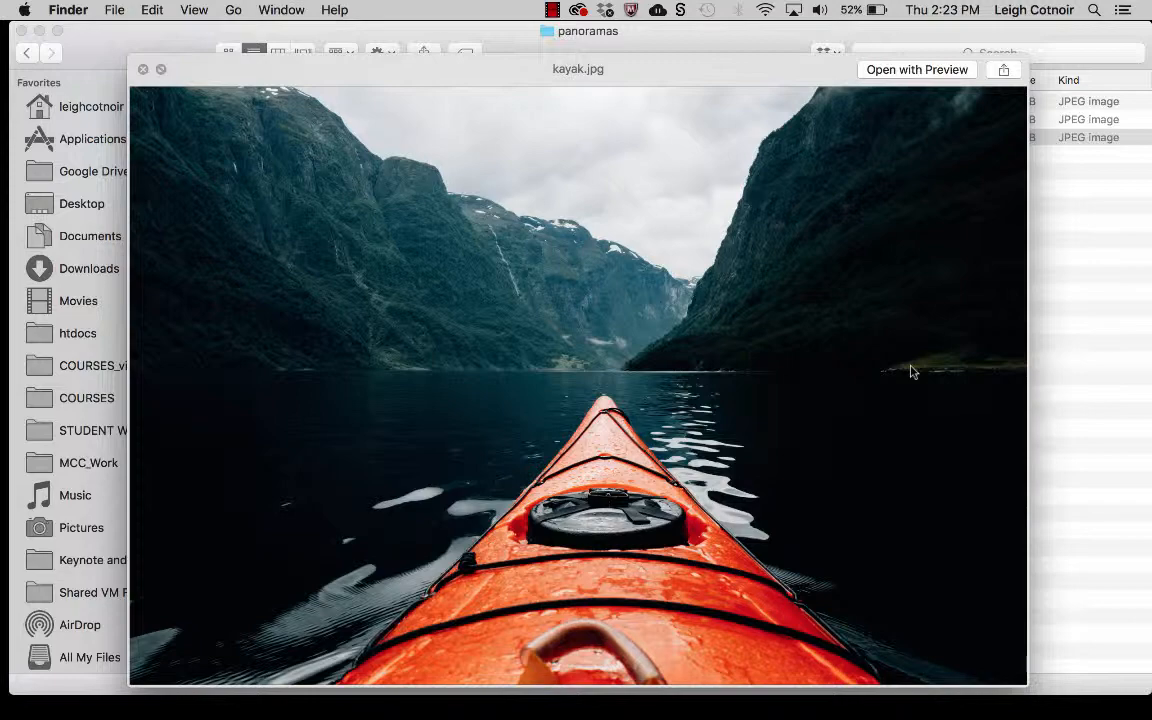
key("space")
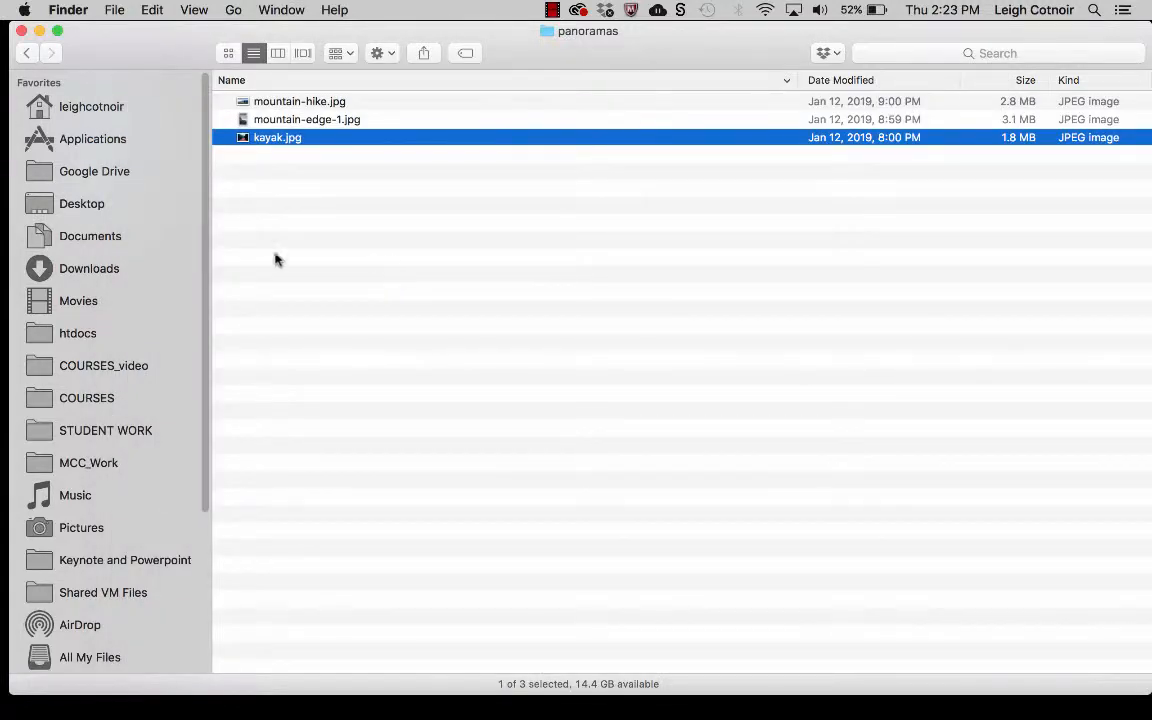
Step: Switch to Photoshop and open mountain-edge-1.jpg from the panoramas folder
mouse_move(2, 242)
left_click(38, 182)
key("super+o")
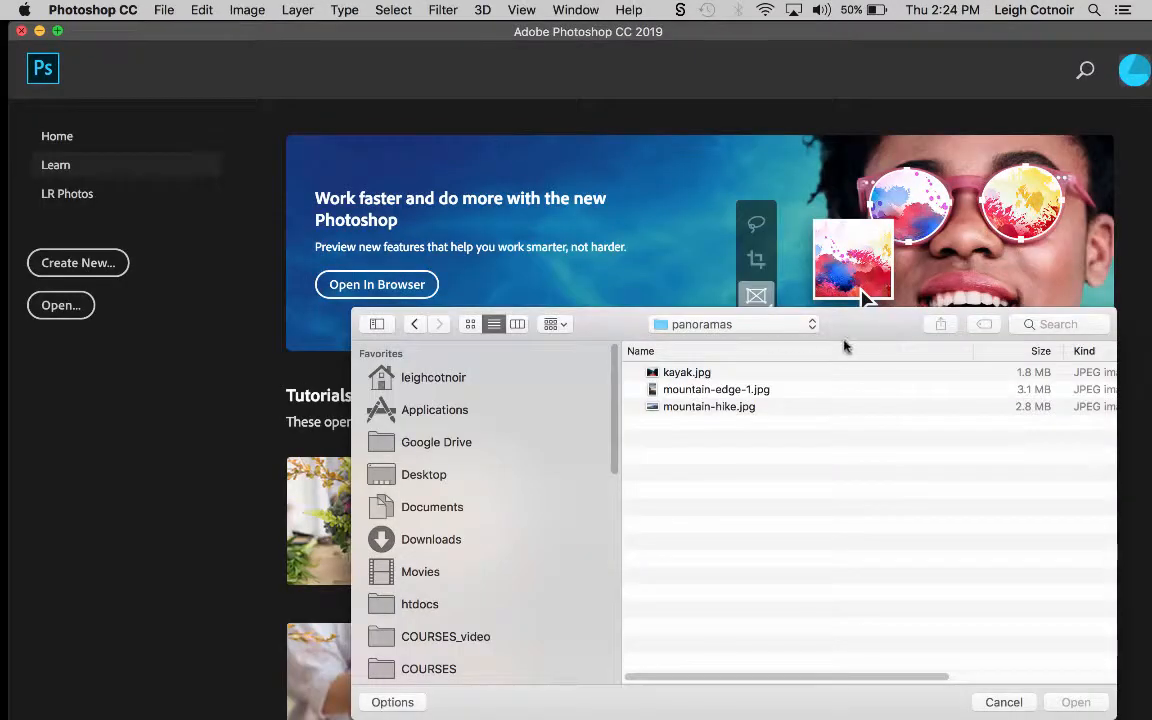
left_click_drag(857, 340, 635, 129)
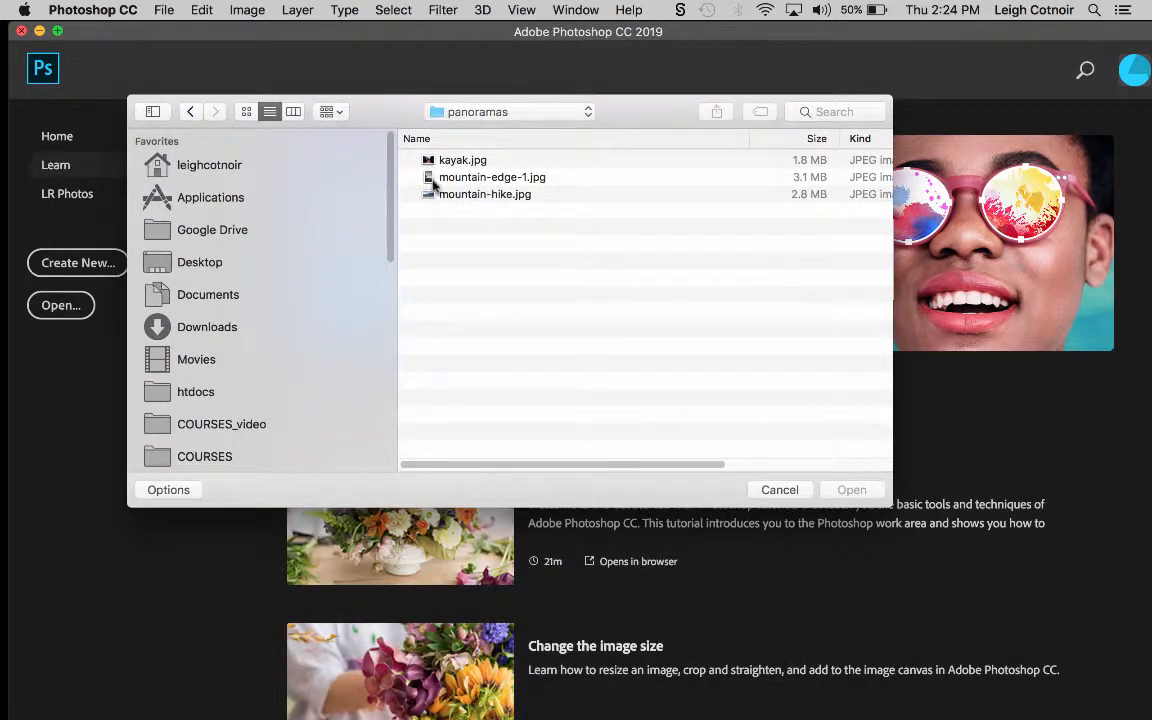
left_click(472, 178)
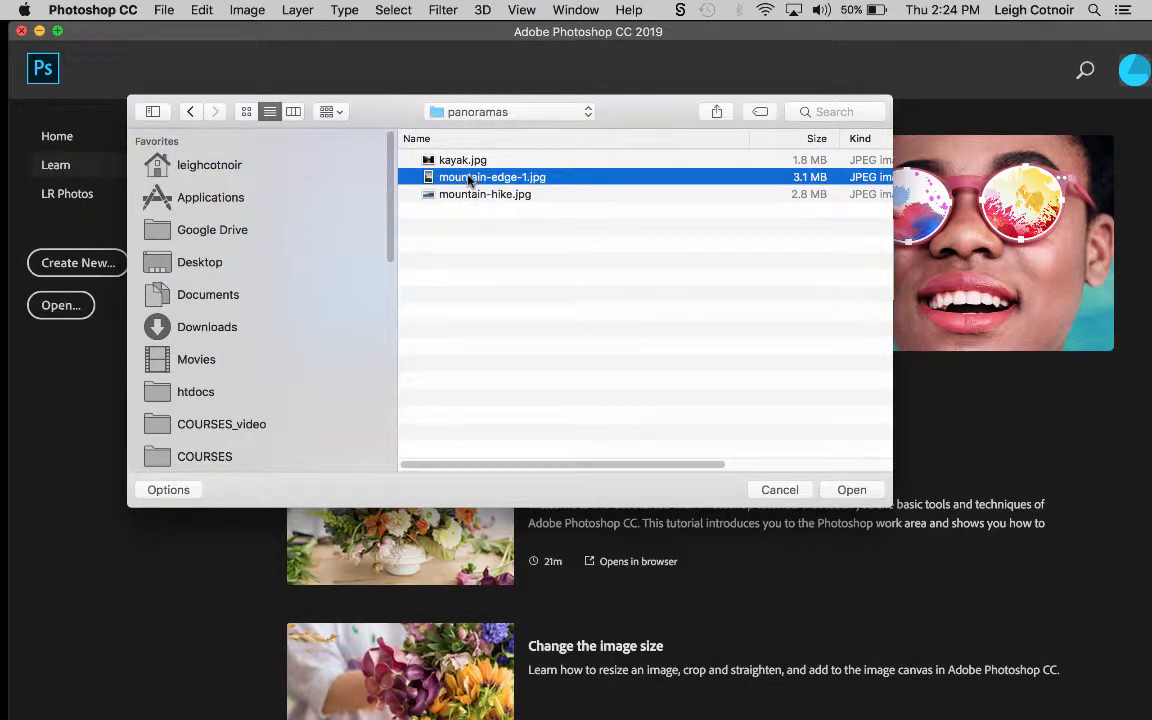
left_click(861, 492)
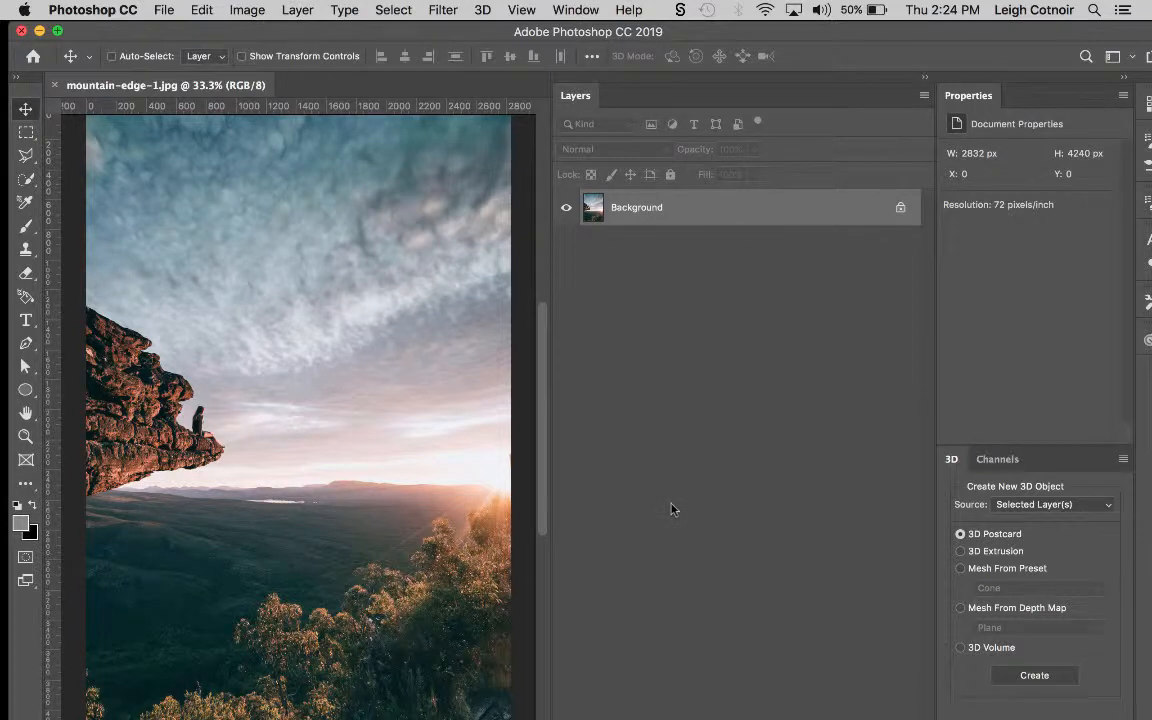
left_click(578, 10)
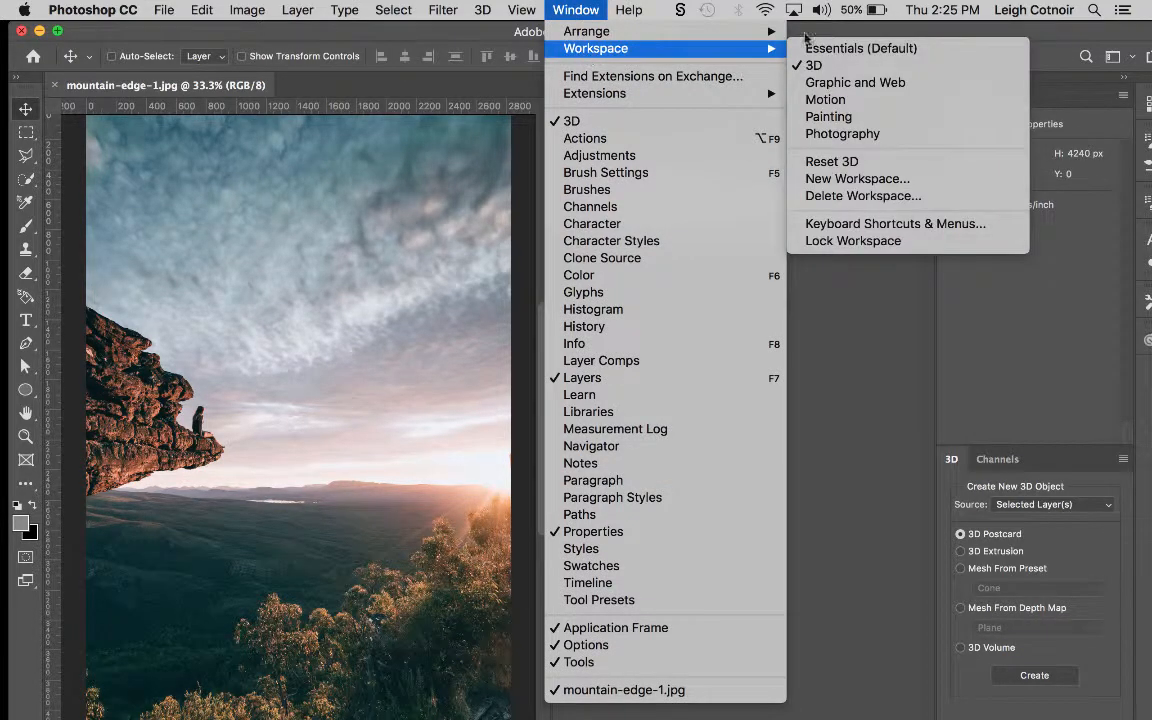
left_click(593, 8)
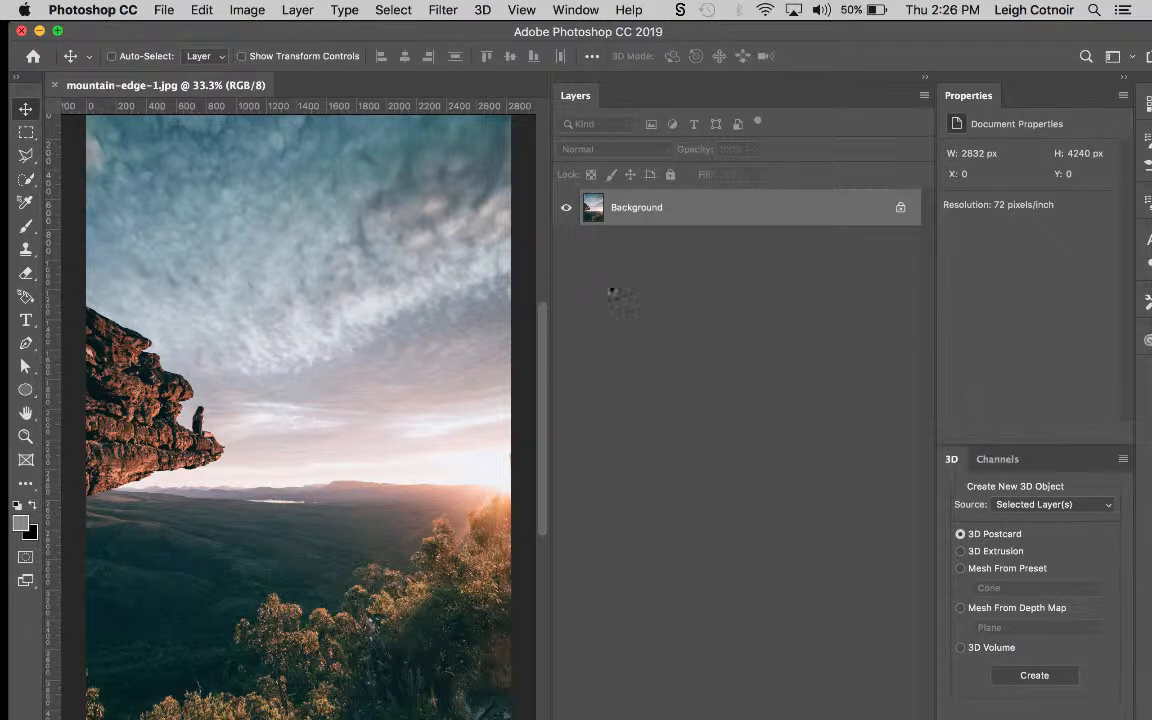
Step: Create a new spherical panorama layer from the selected Background layer of mountain-edge-1.jpg
left_click(484, 10)
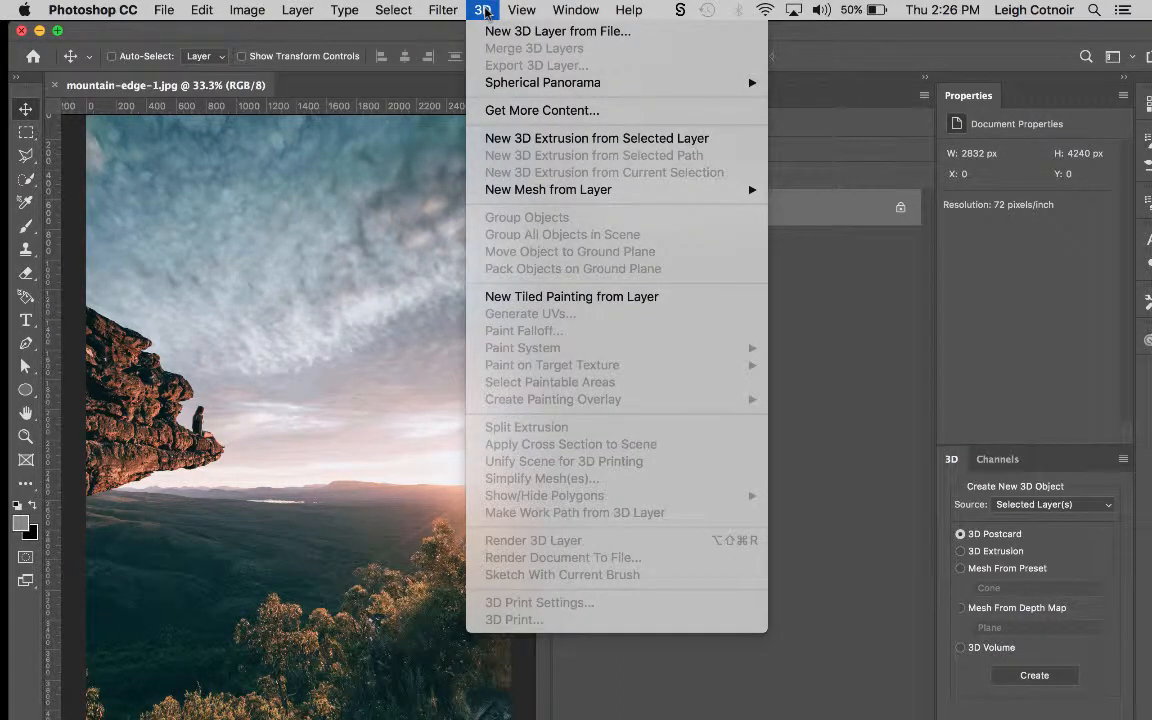
mouse_move(470, 82)
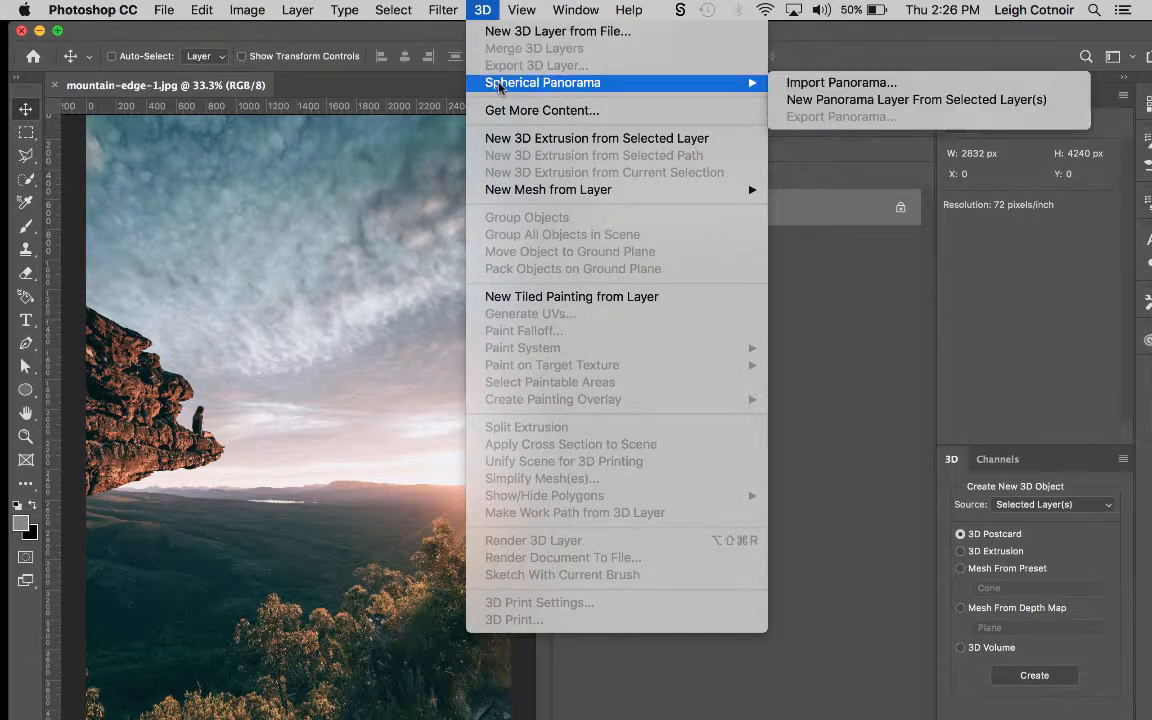
left_click(905, 97)
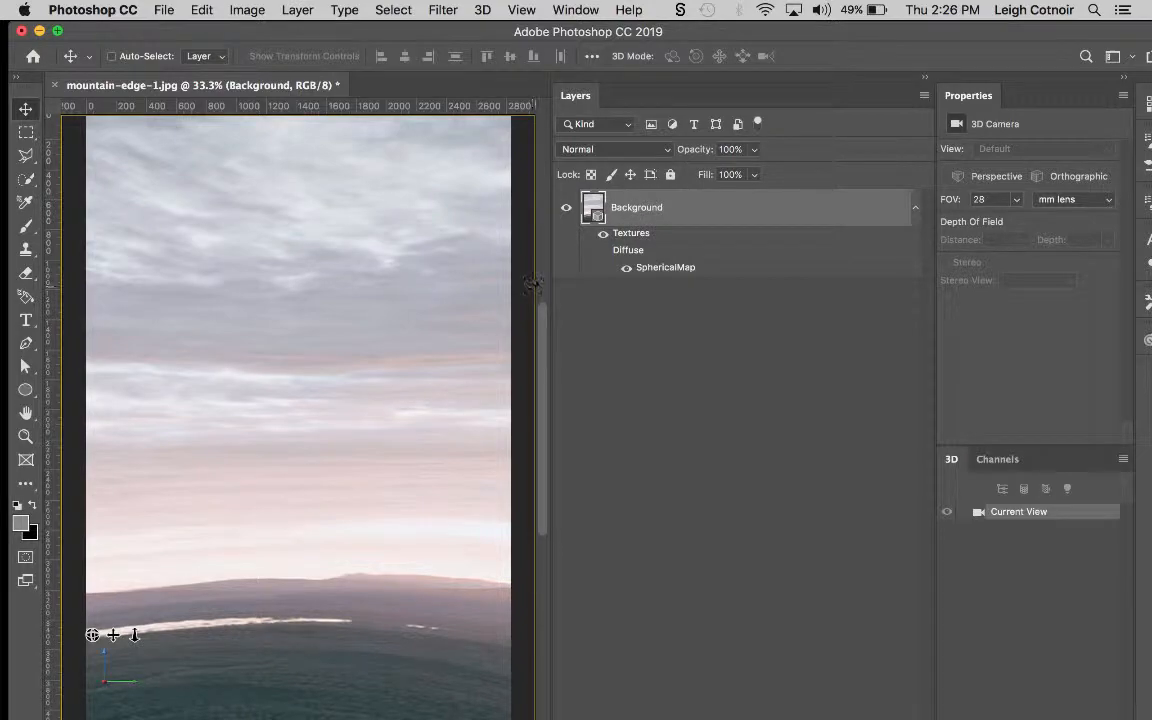
Step: Look around the spherical panorama in all directions, checking the sky, ground and side seam, with the Layers panel collapsed for more room
left_click_drag(533, 287, 268, 326)
left_click_drag(393, 396, 472, 349)
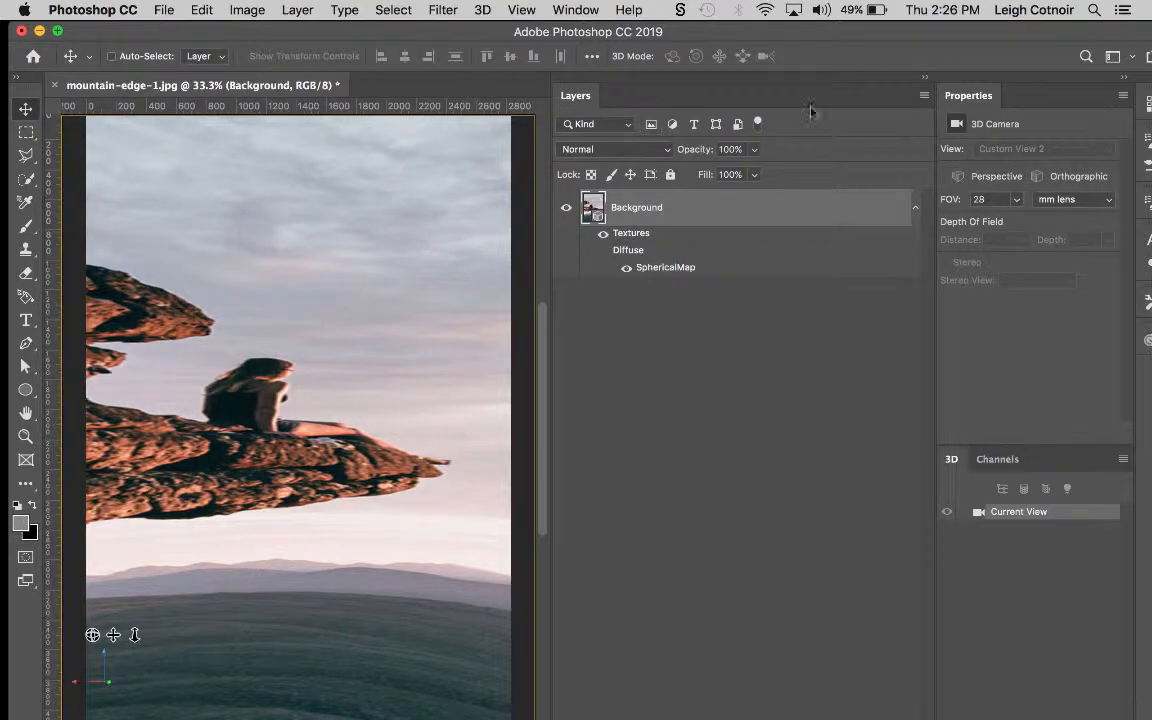
left_click(925, 79)
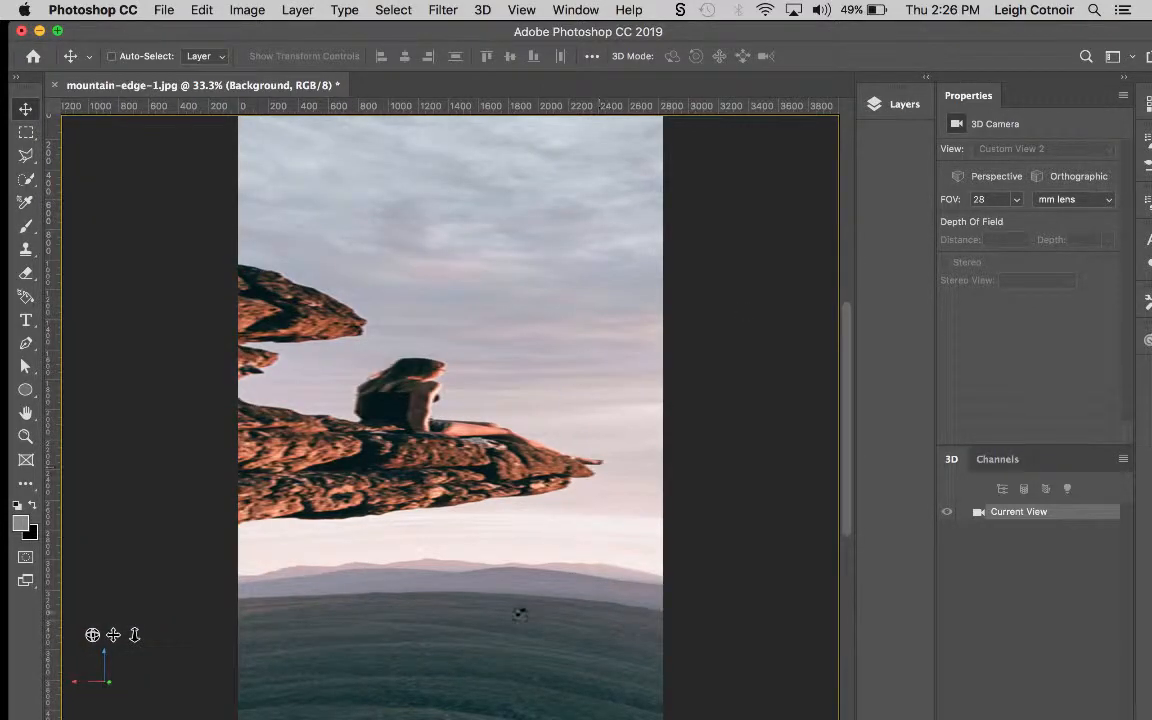
left_click_drag(522, 612, 423, 442)
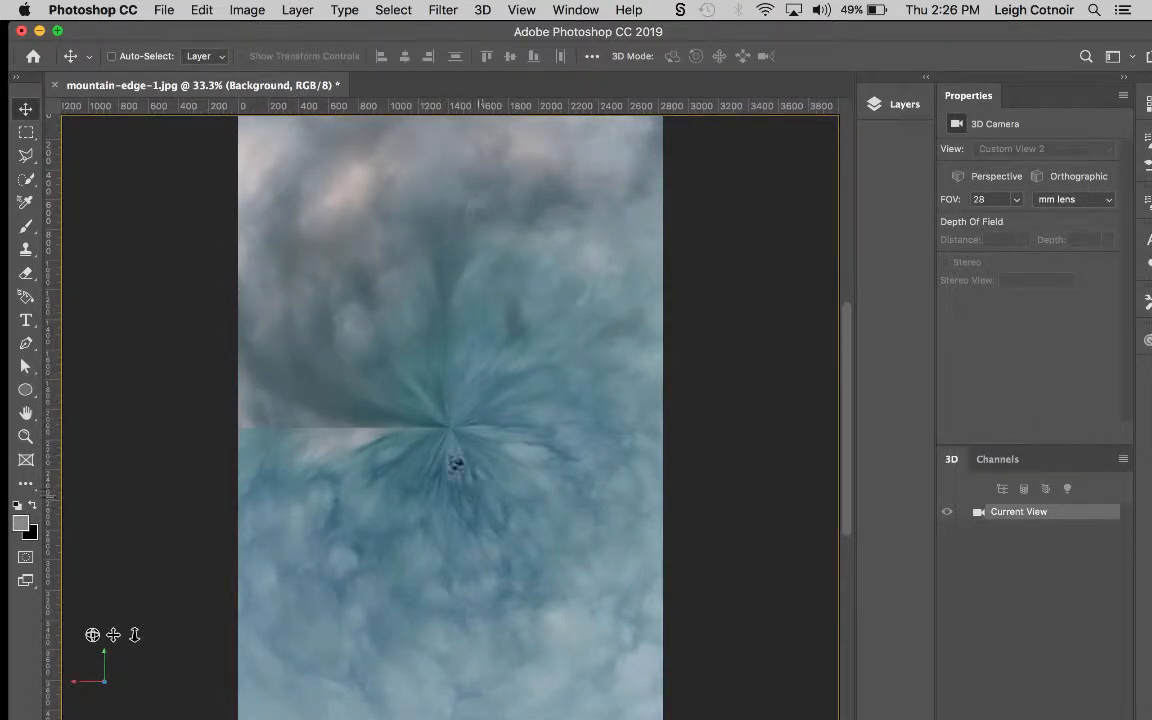
left_click_drag(471, 584, 524, 413)
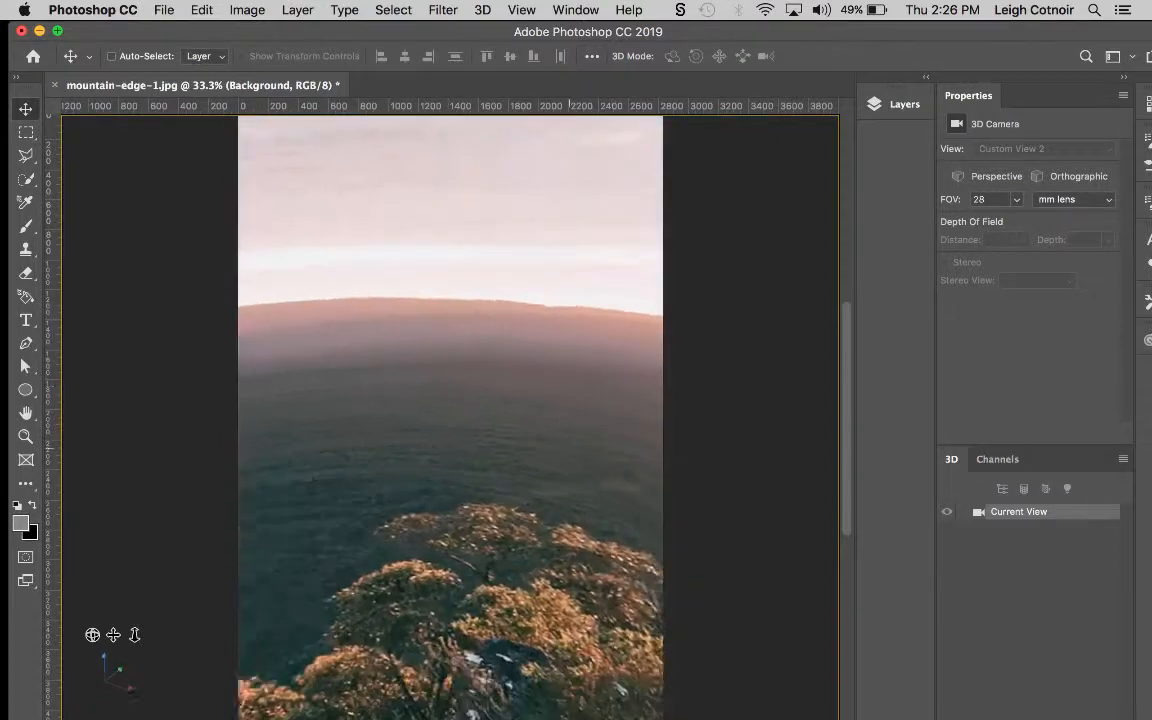
left_click_drag(569, 448, 376, 464)
left_click_drag(537, 457, 590, 450)
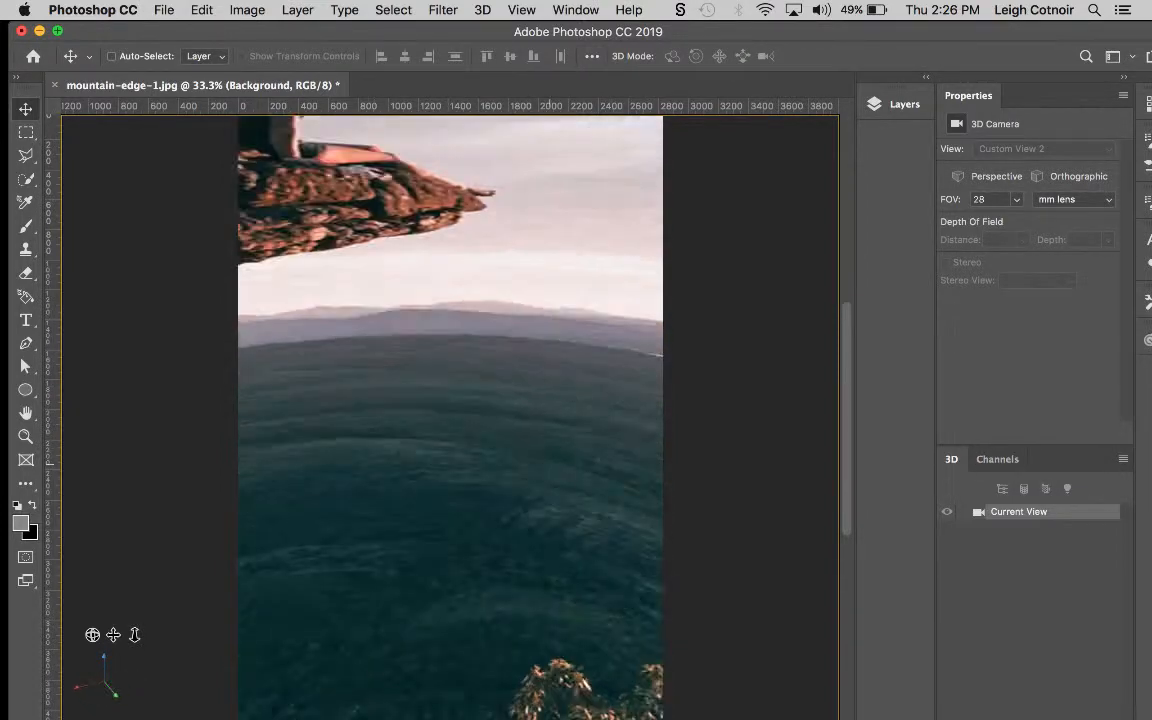
left_click_drag(359, 422, 301, 451)
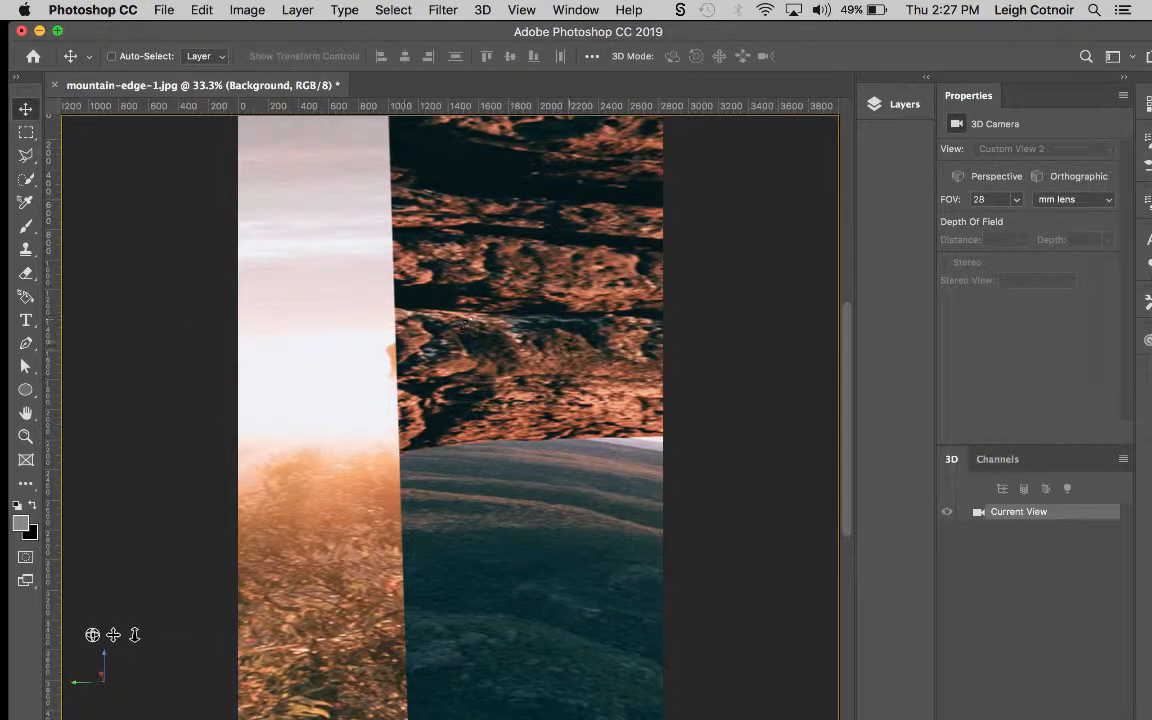
left_click_drag(566, 341, 316, 350)
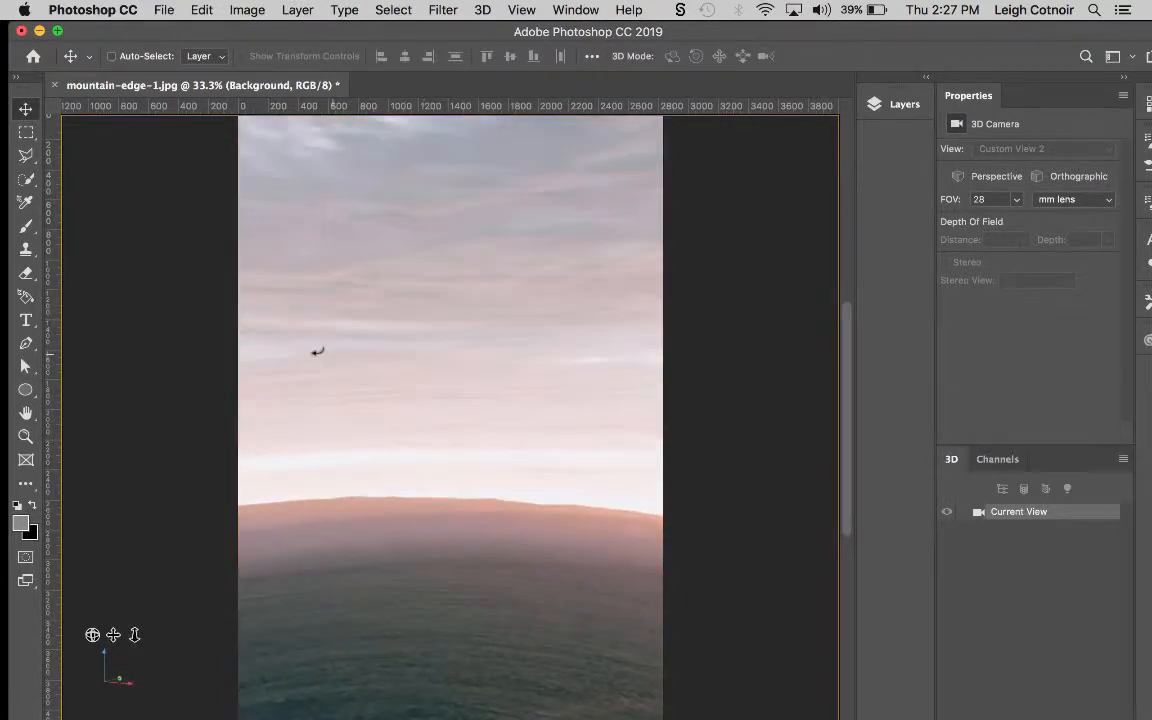
left_click_drag(450, 414, 377, 410)
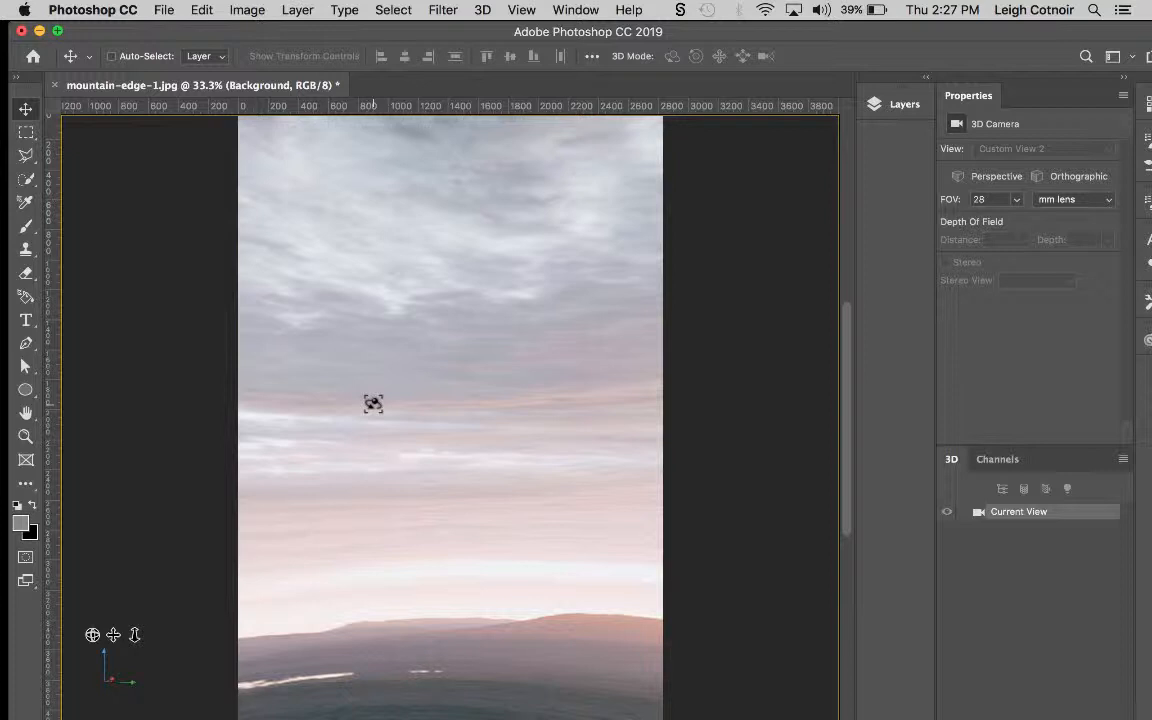
Step: Close the mountain-edge-1.jpg document without saving and open mountain-hike.jpg from the panoramas folder
left_click(57, 89)
left_click(511, 271)
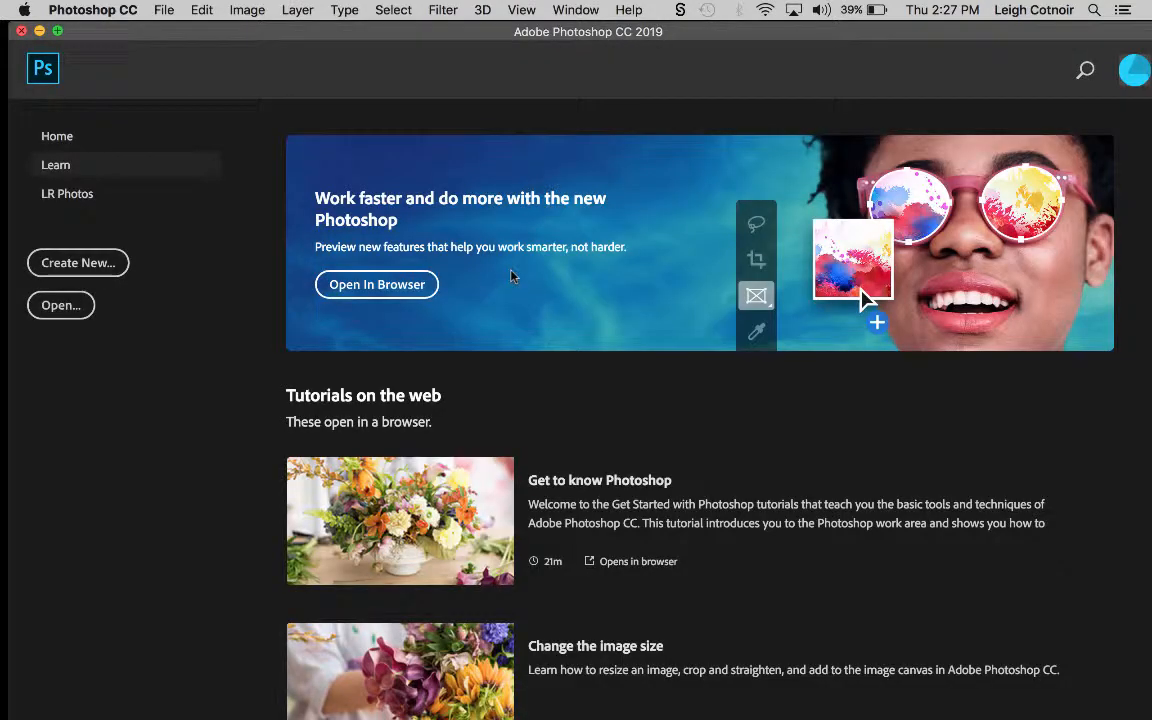
left_click(163, 10)
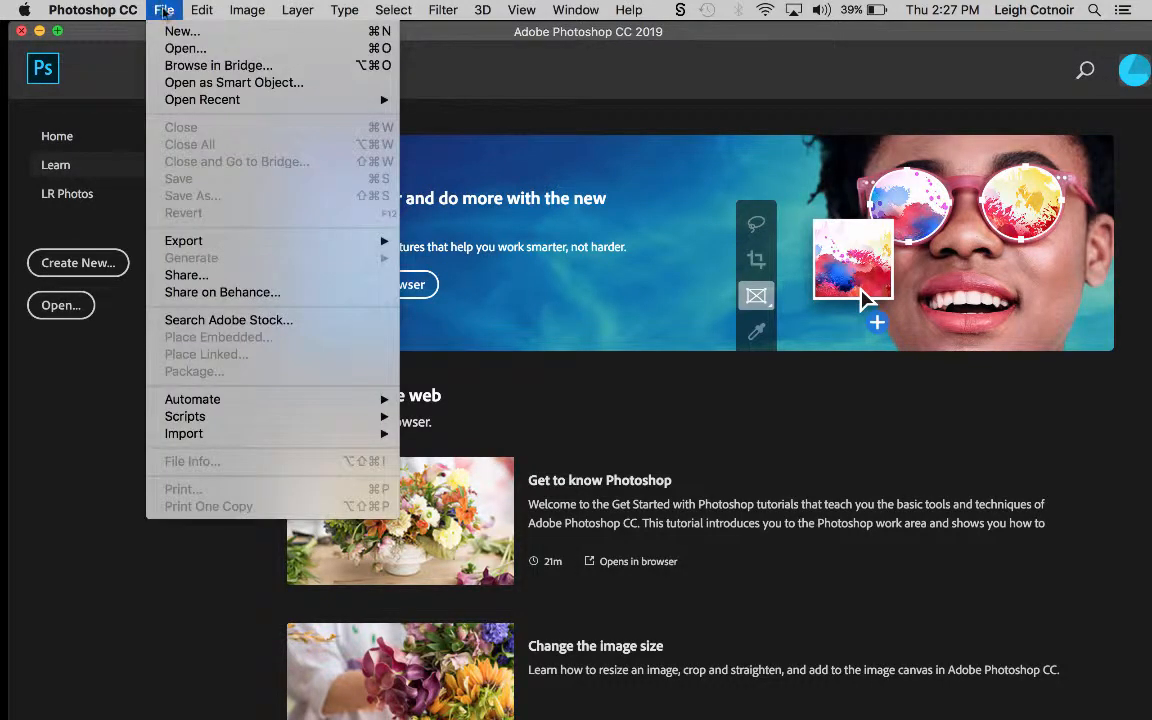
left_click(180, 45)
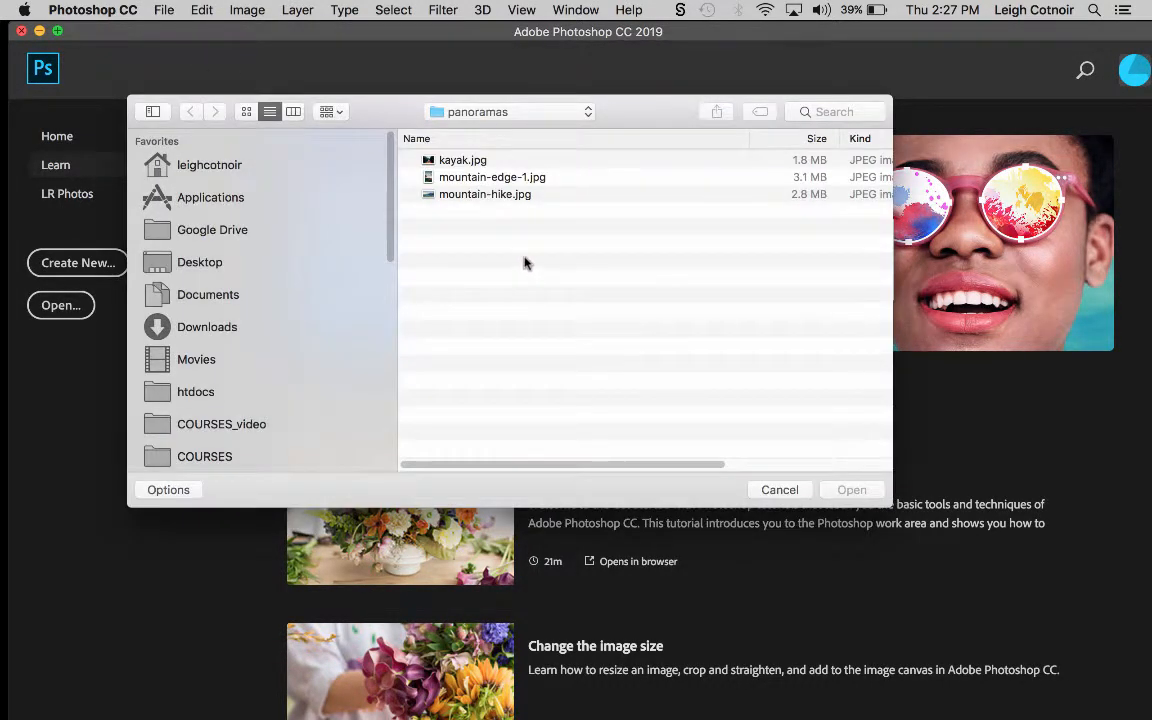
left_click(476, 180)
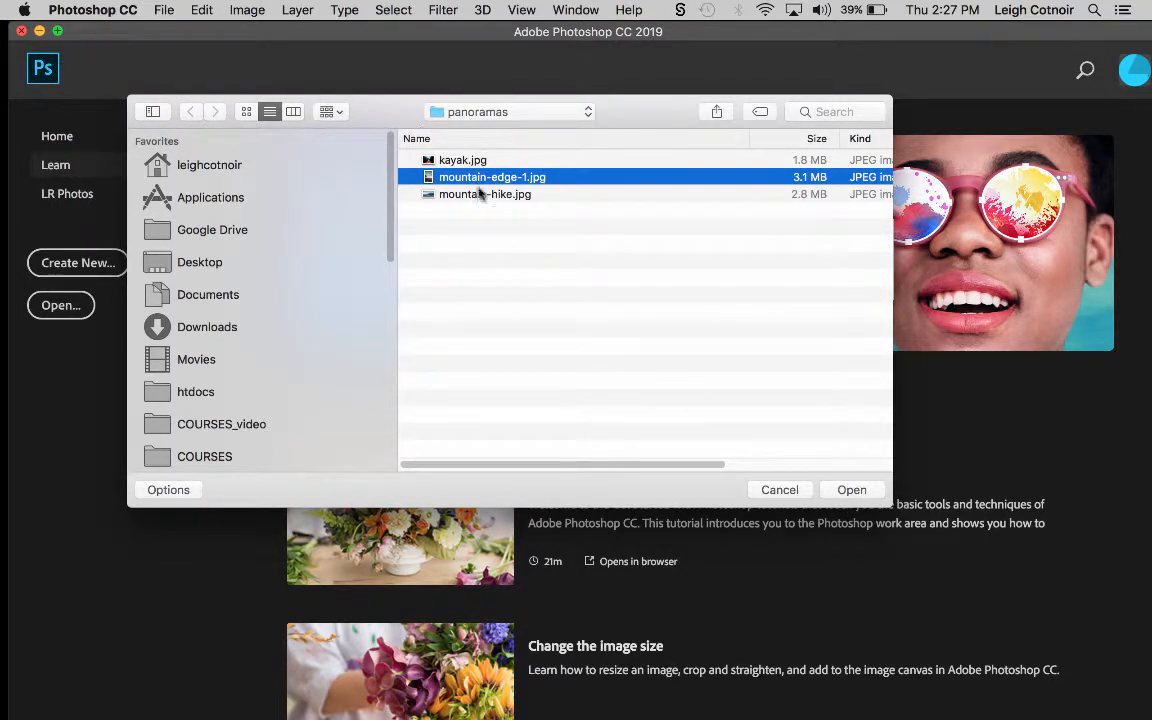
left_click(440, 194)
left_click(851, 490)
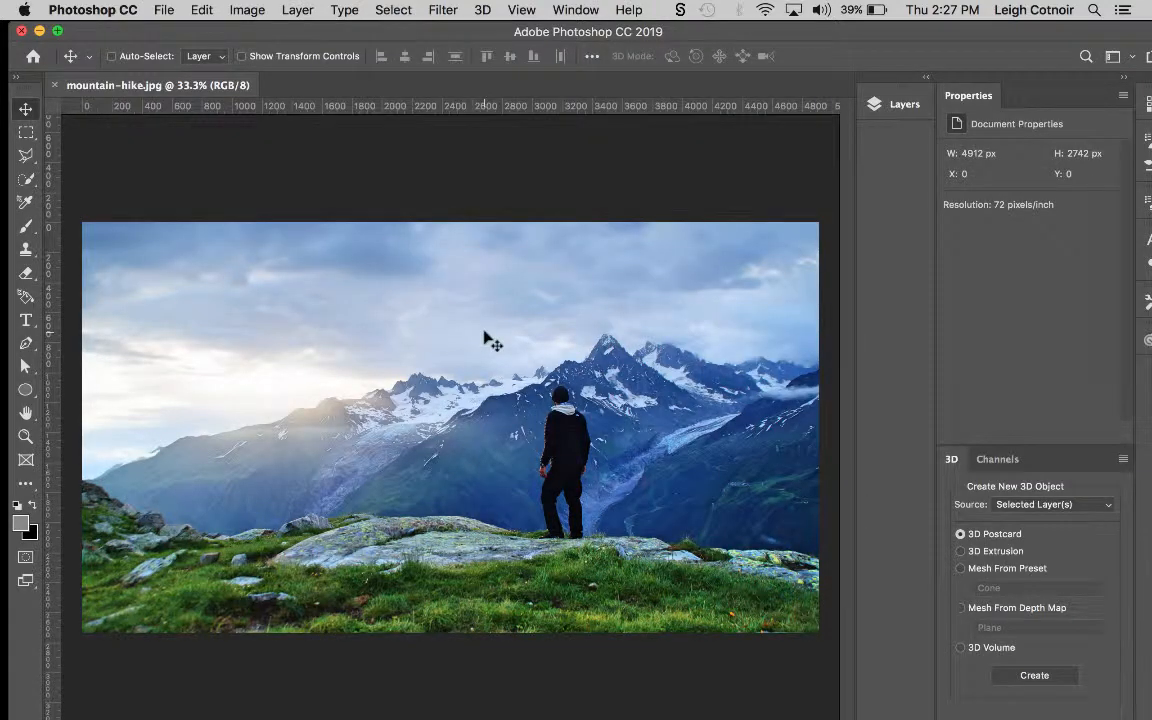
Step: Check the pixel dimensions and resolution of the mountain-hike image in the Image Size dialog and close it without changes
left_click(481, 11)
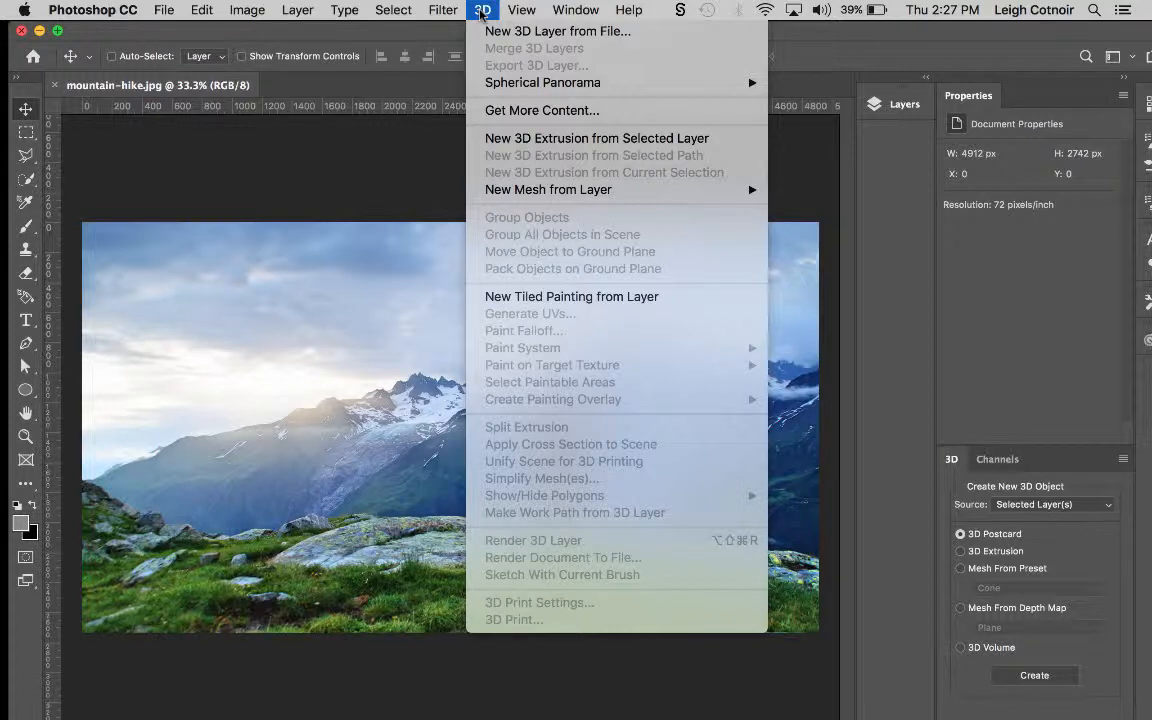
left_click(481, 11)
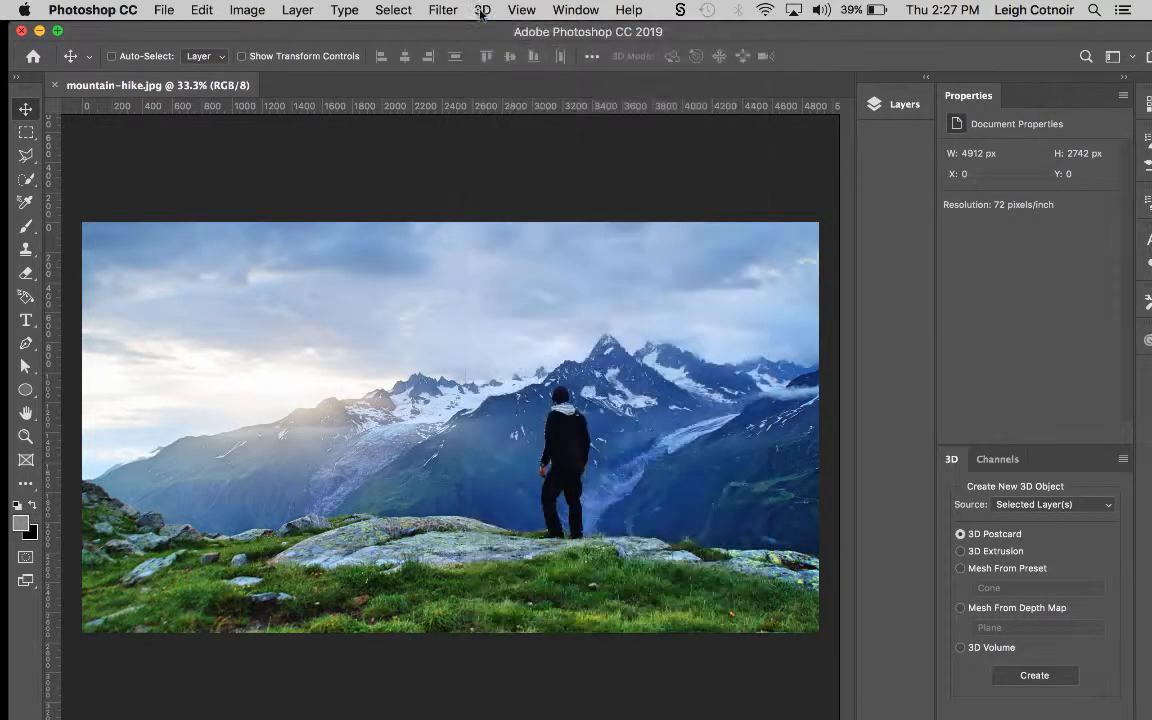
left_click(250, 12)
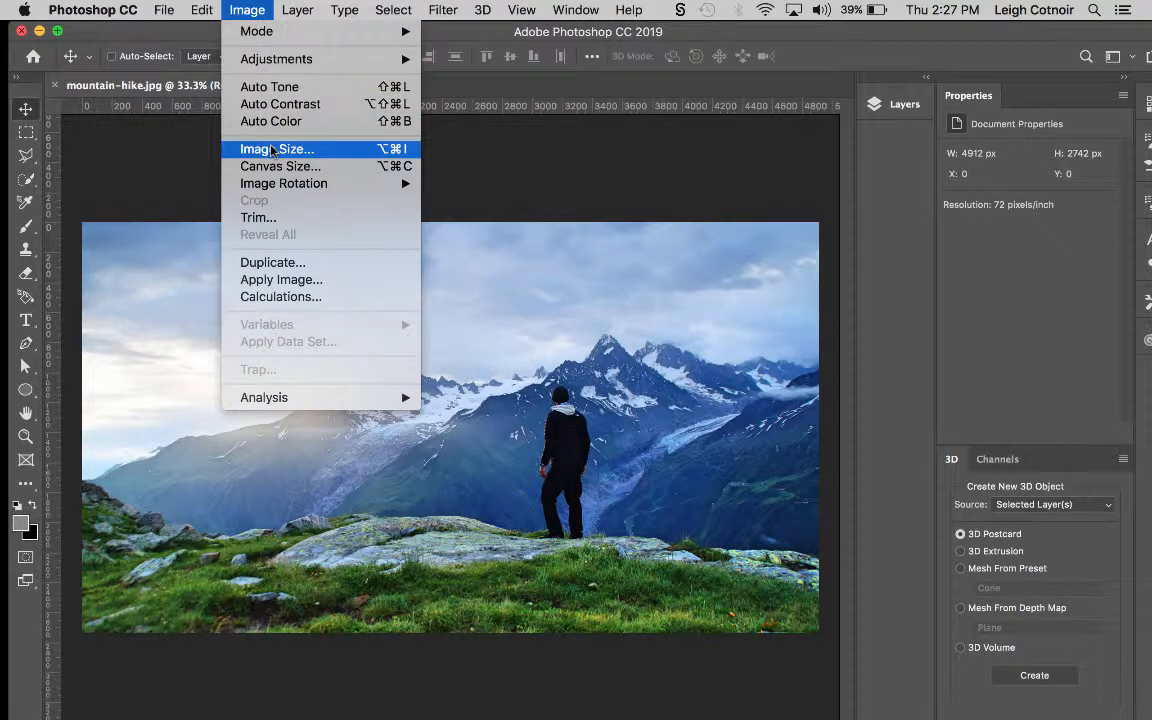
left_click(272, 150)
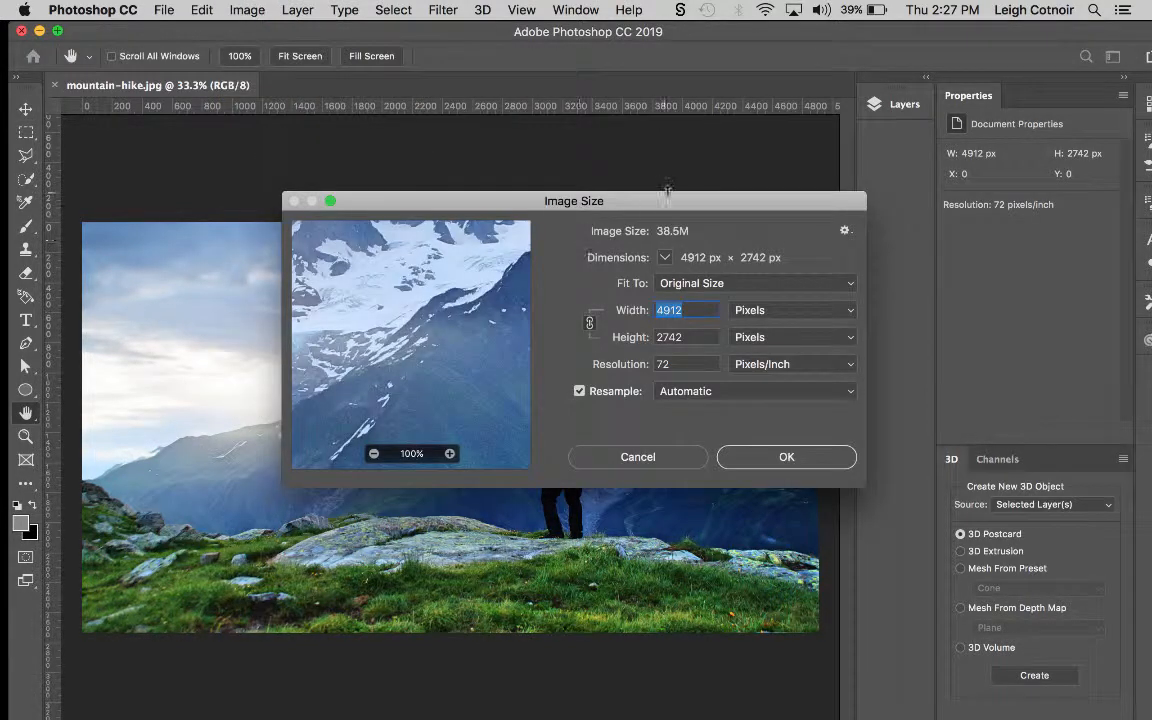
left_click_drag(668, 190, 681, 34)
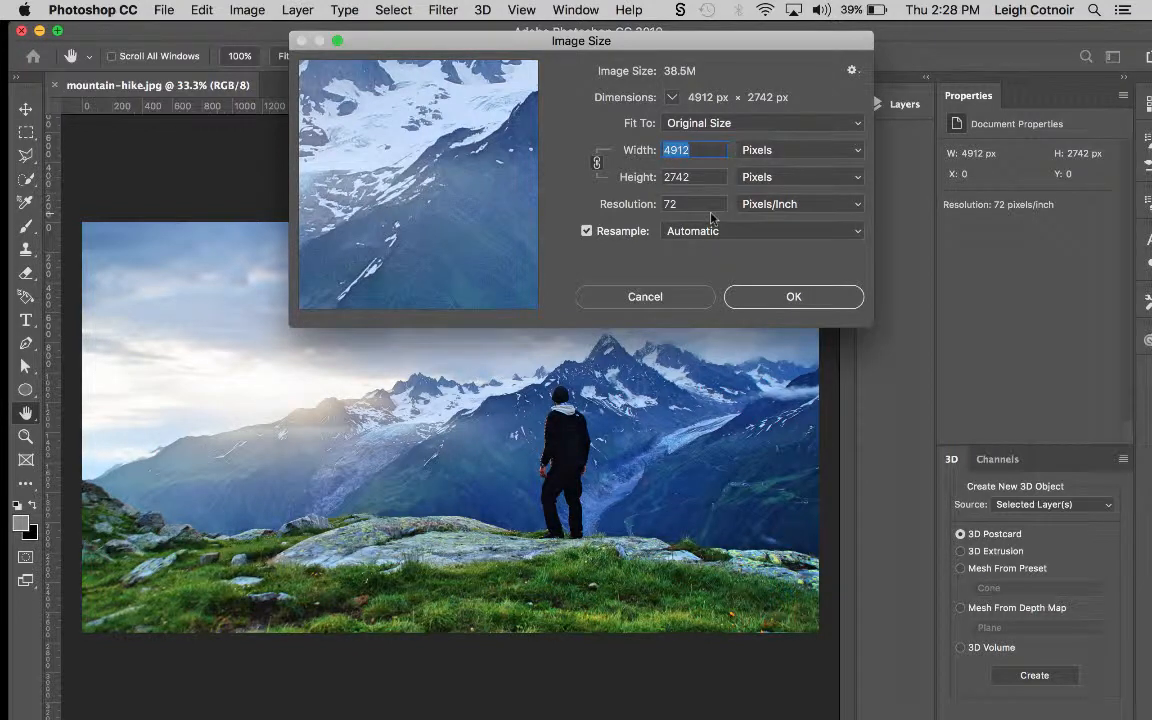
left_click(670, 298)
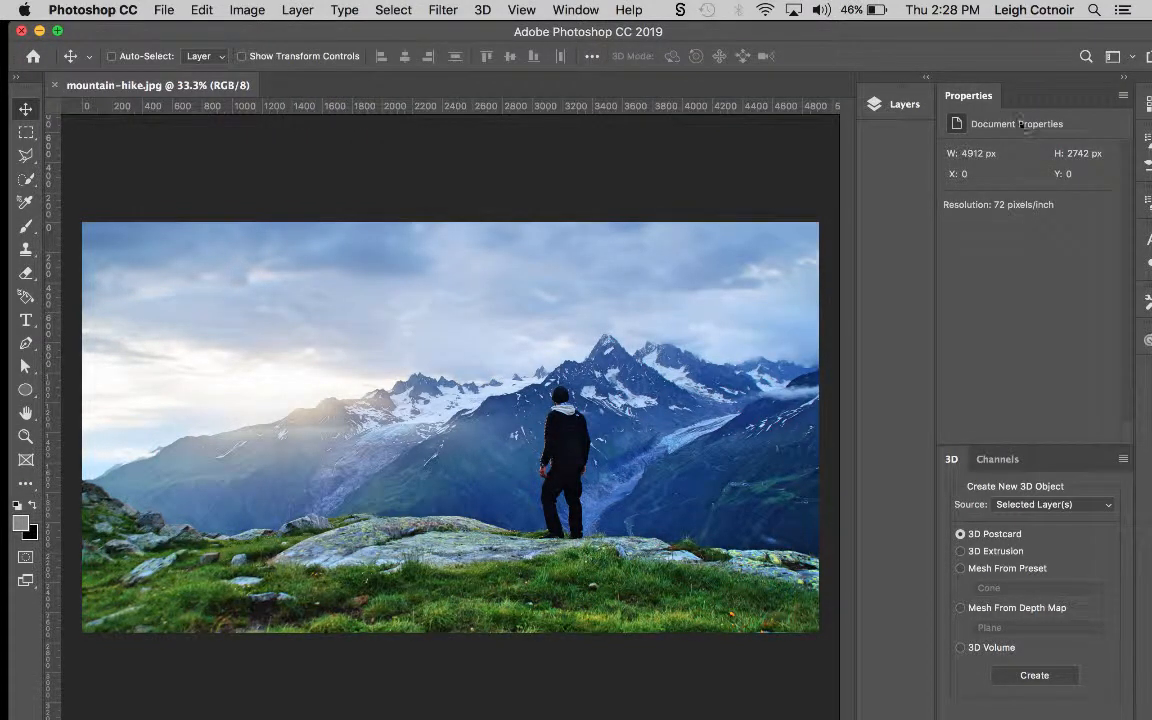
Step: Collapse the 3D and Properties panels and create a new spherical panorama layer from the selected Background layer of mountain-hike.jpg
double_click(1015, 75)
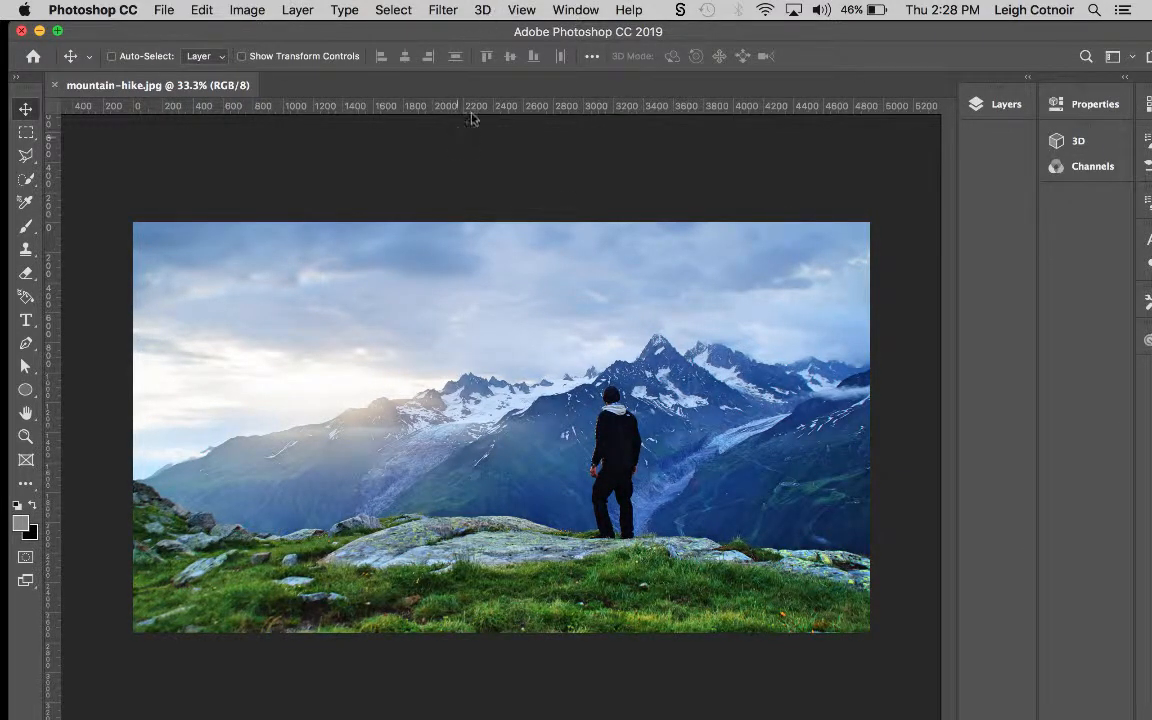
left_click(484, 9)
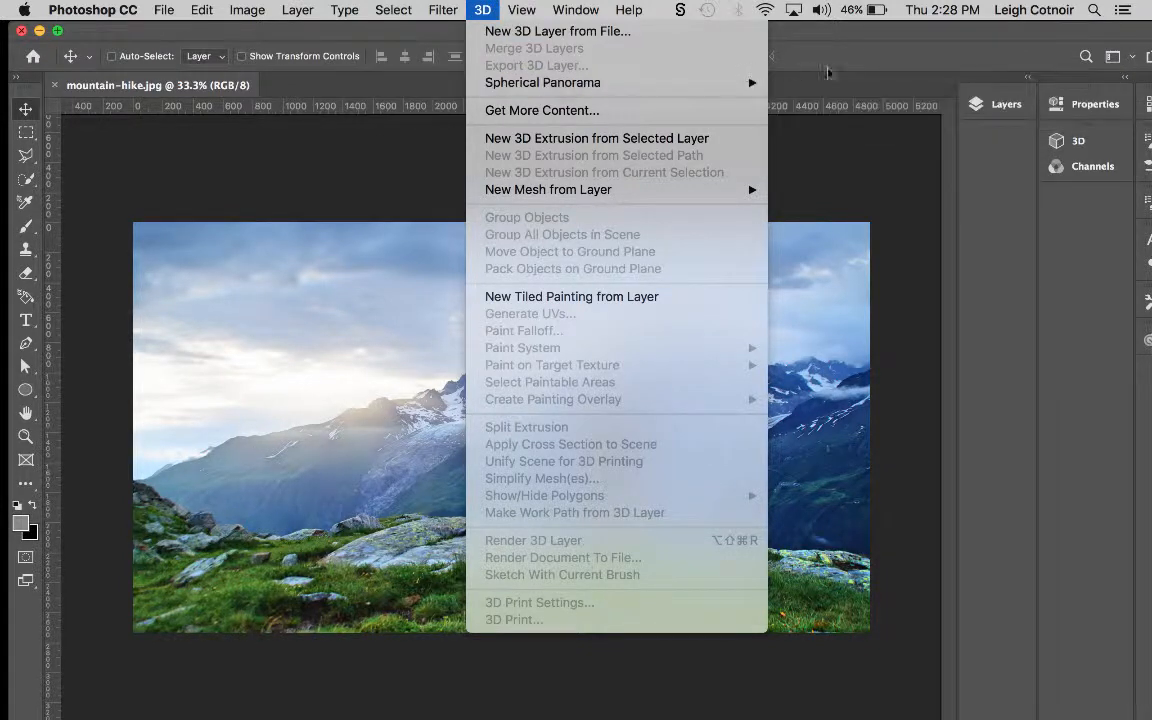
left_click(829, 100)
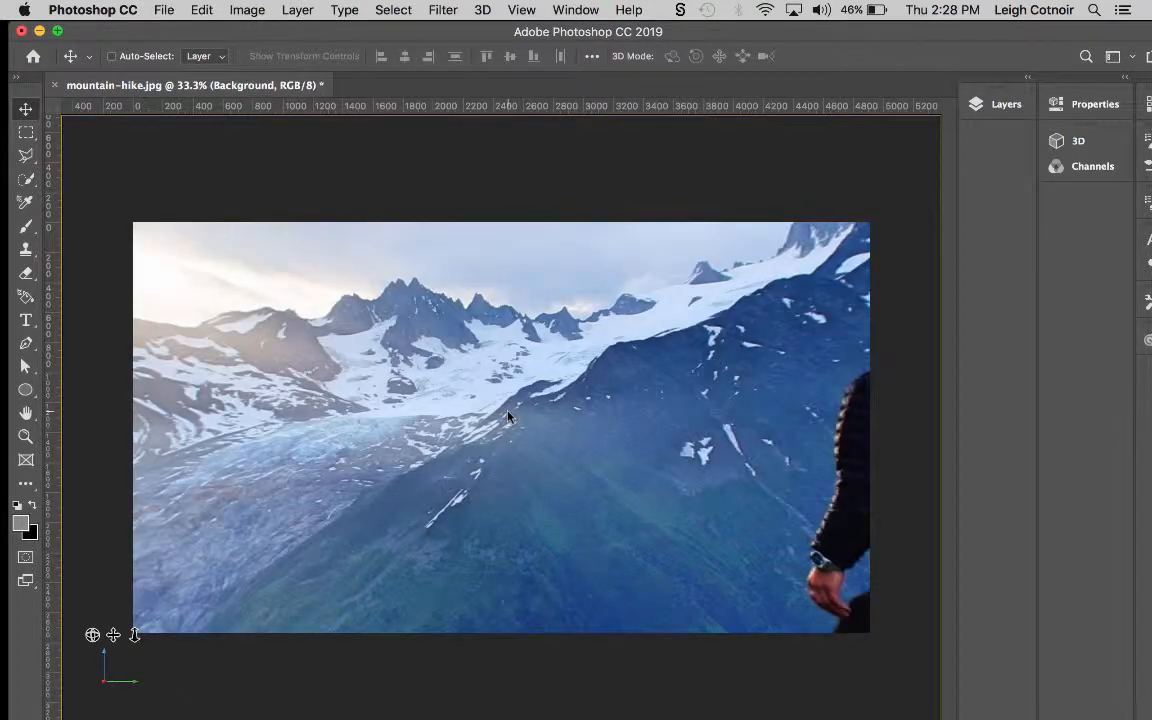
Step: Look around the mountain-hike panorama from the snowy ridges across to the hiker
left_click_drag(667, 345, 614, 392)
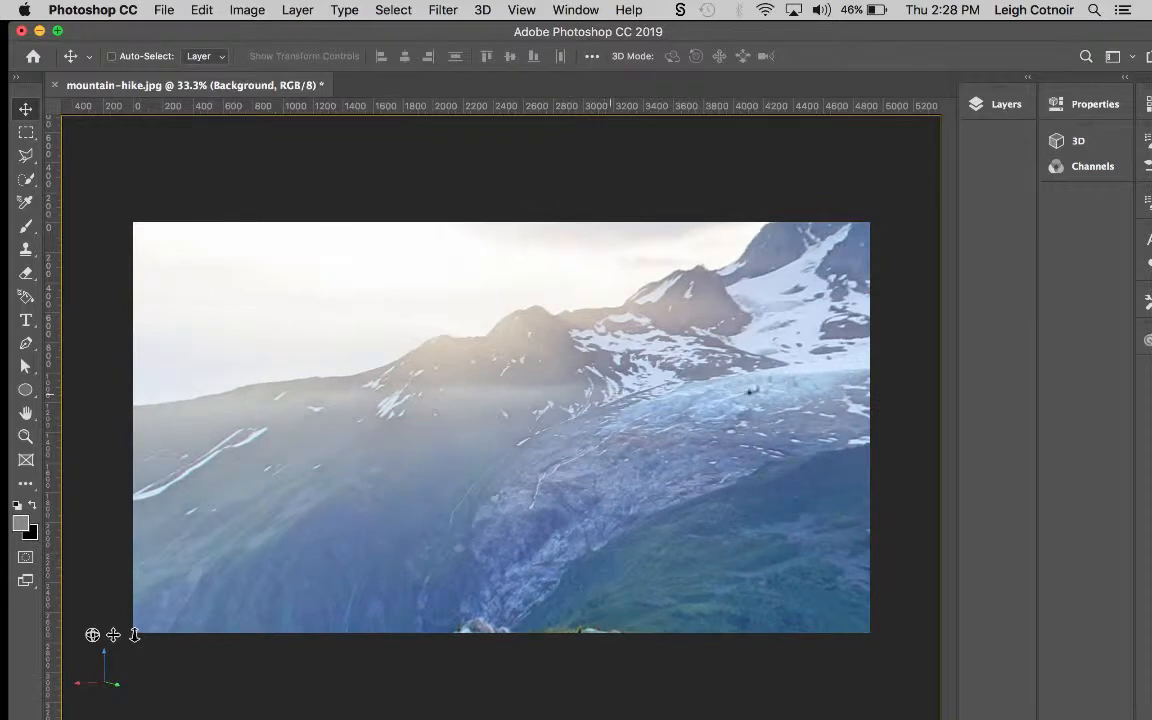
left_click_drag(514, 417, 652, 411)
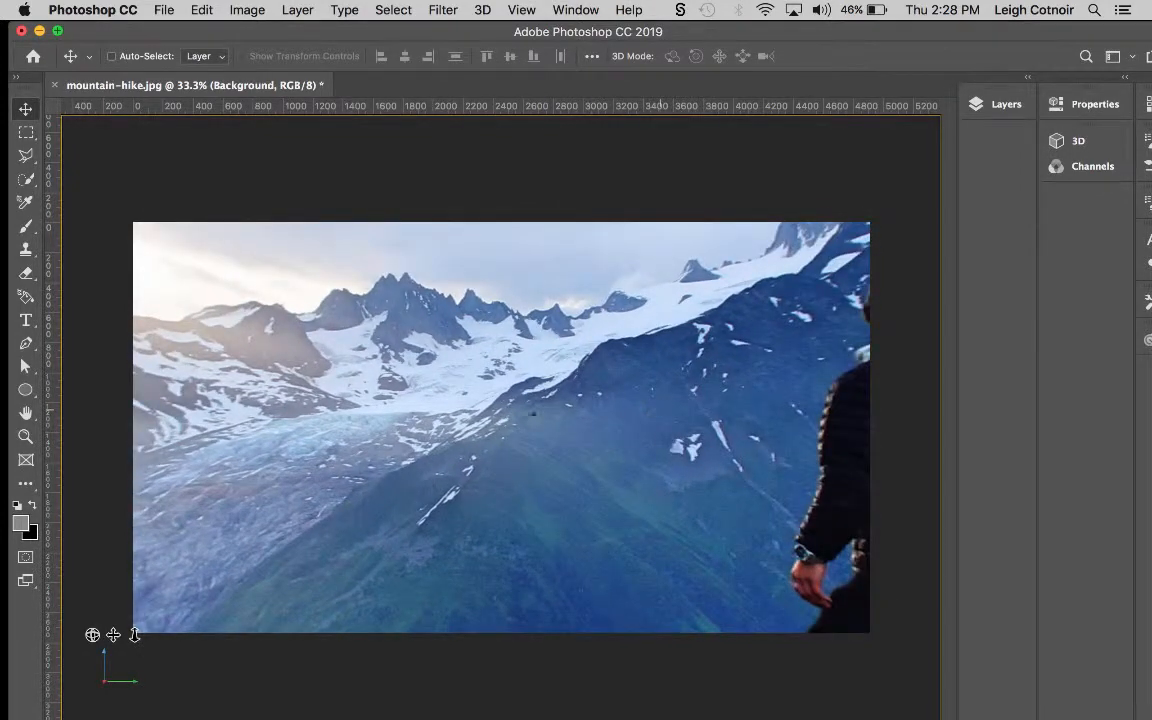
left_click_drag(432, 424, 524, 418)
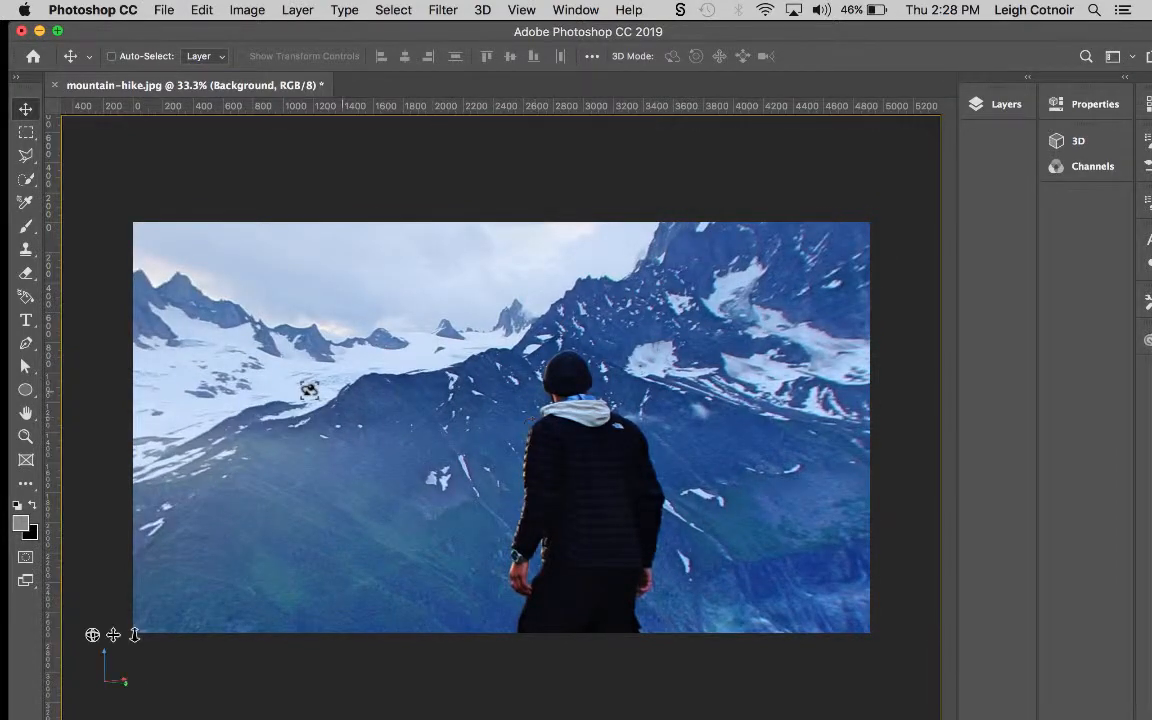
left_click_drag(303, 386, 634, 373)
left_click_drag(535, 423, 275, 479)
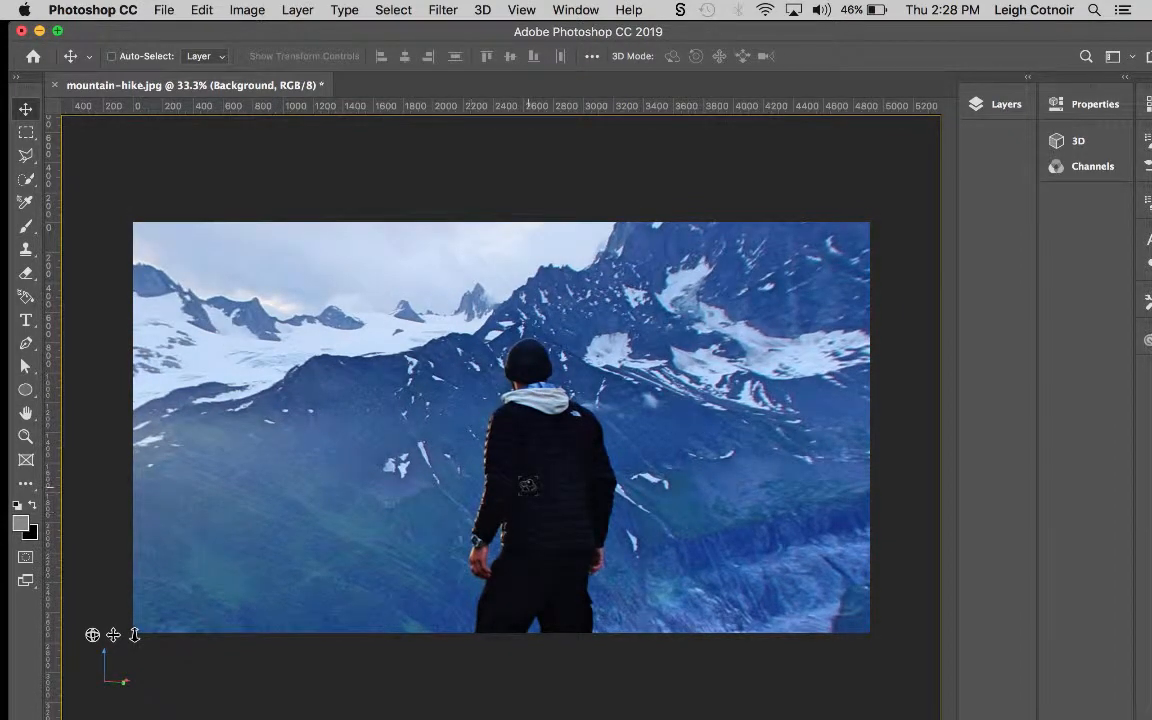
Step: Inspect the panorama's SphericalMap texture under the Background layer with the image zoomed out to 26.6%
left_click(1010, 104)
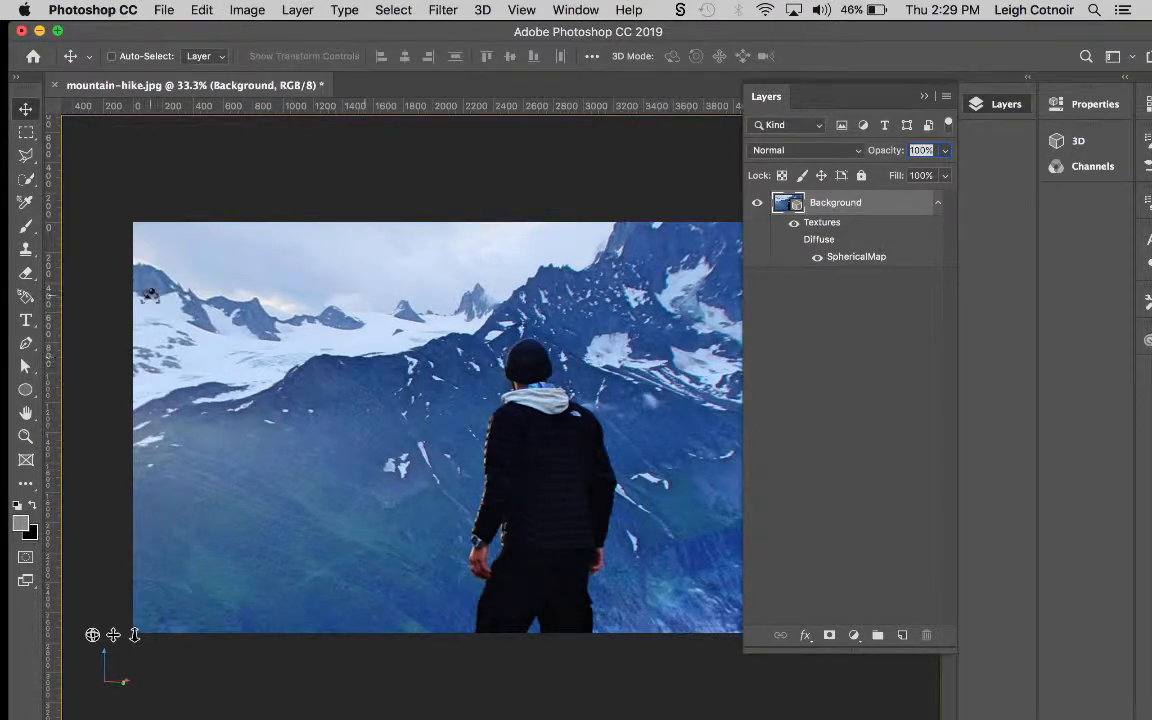
key("super+minus")
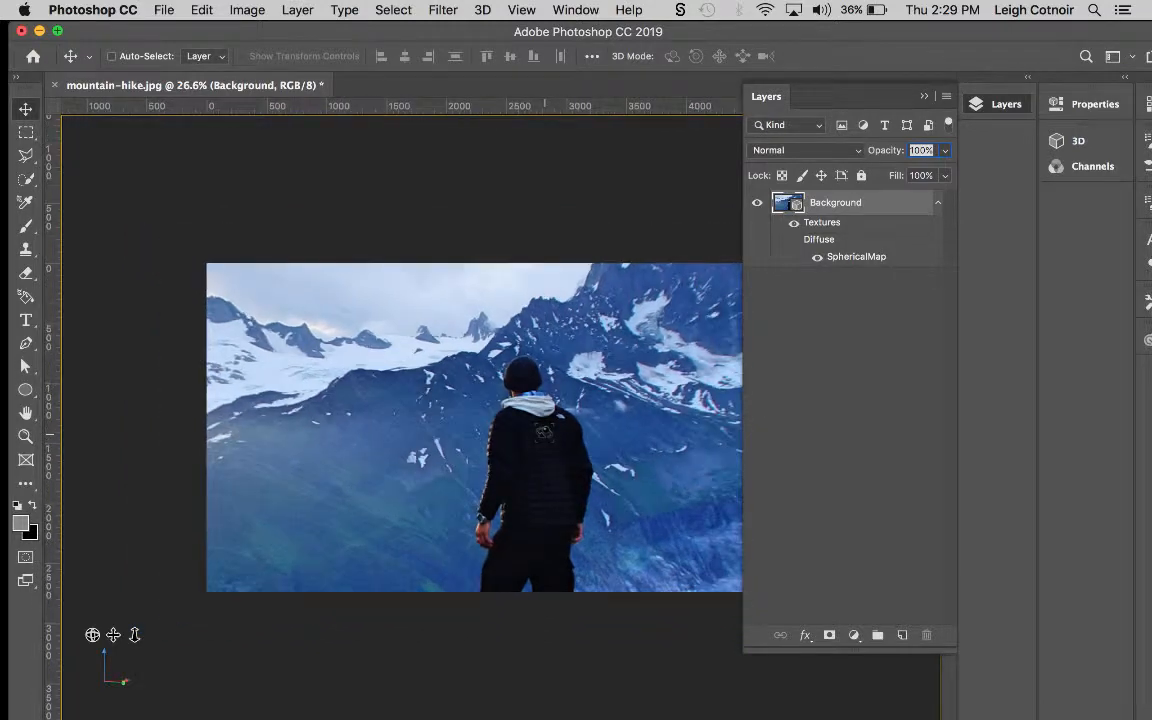
left_click(922, 96)
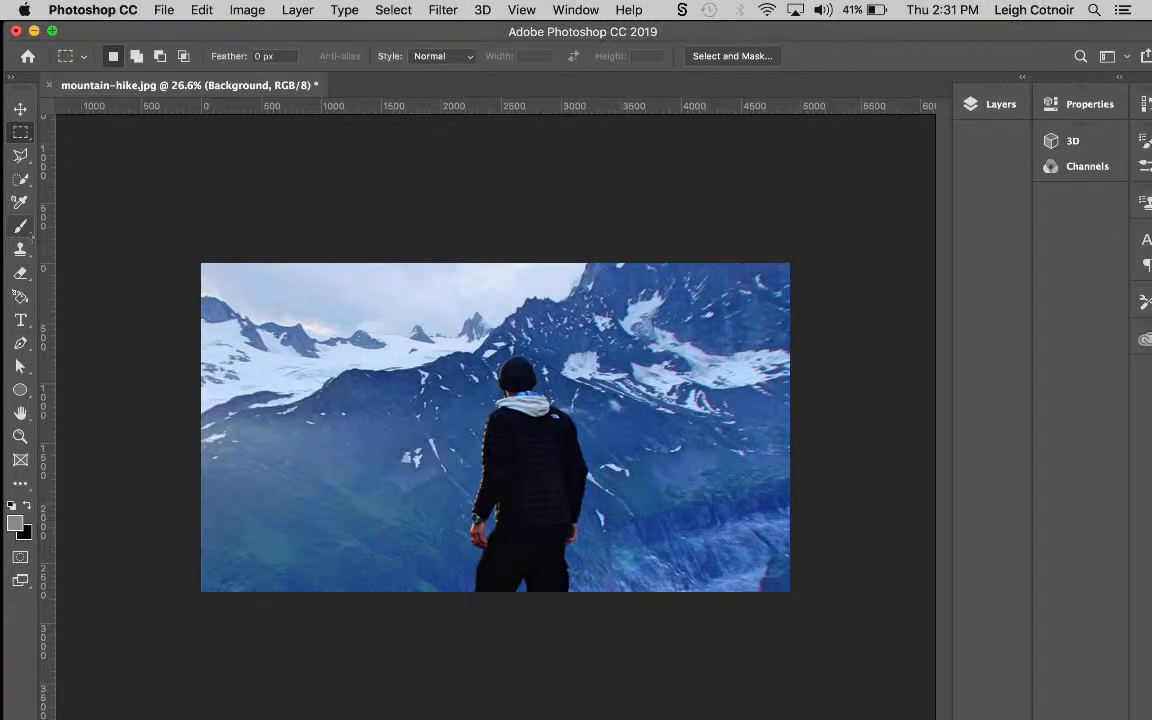
Step: Switch the workspace to Essentials (Default)
left_click(580, 11)
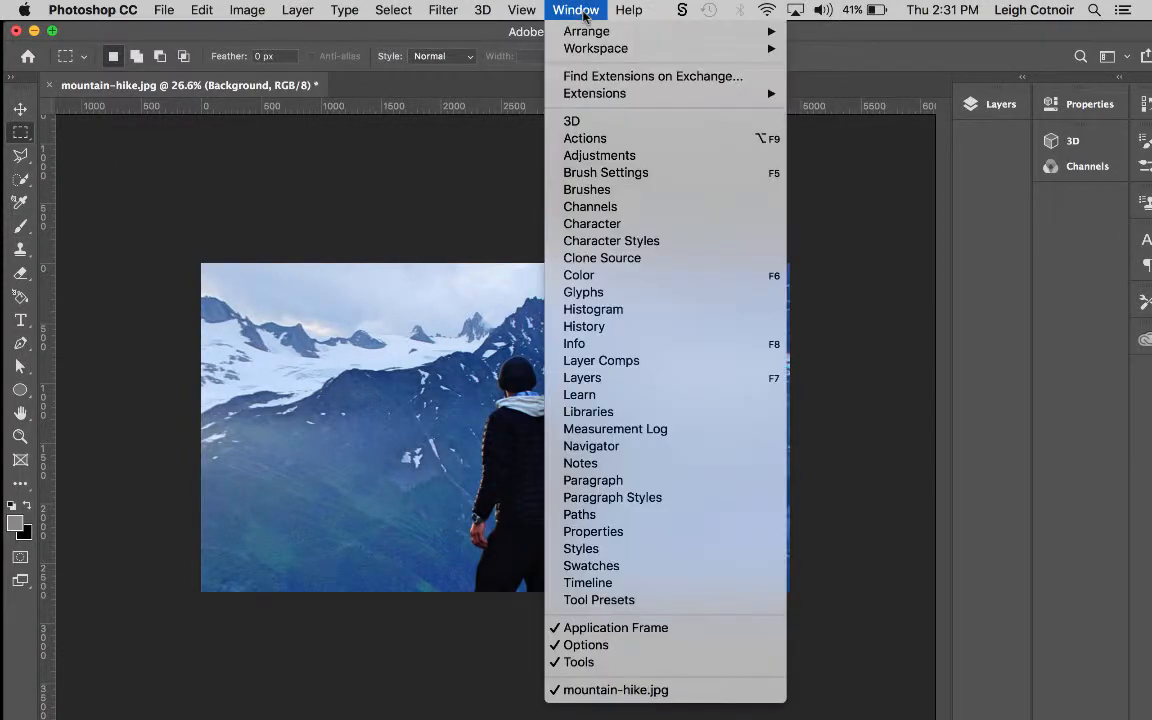
mouse_move(700, 48)
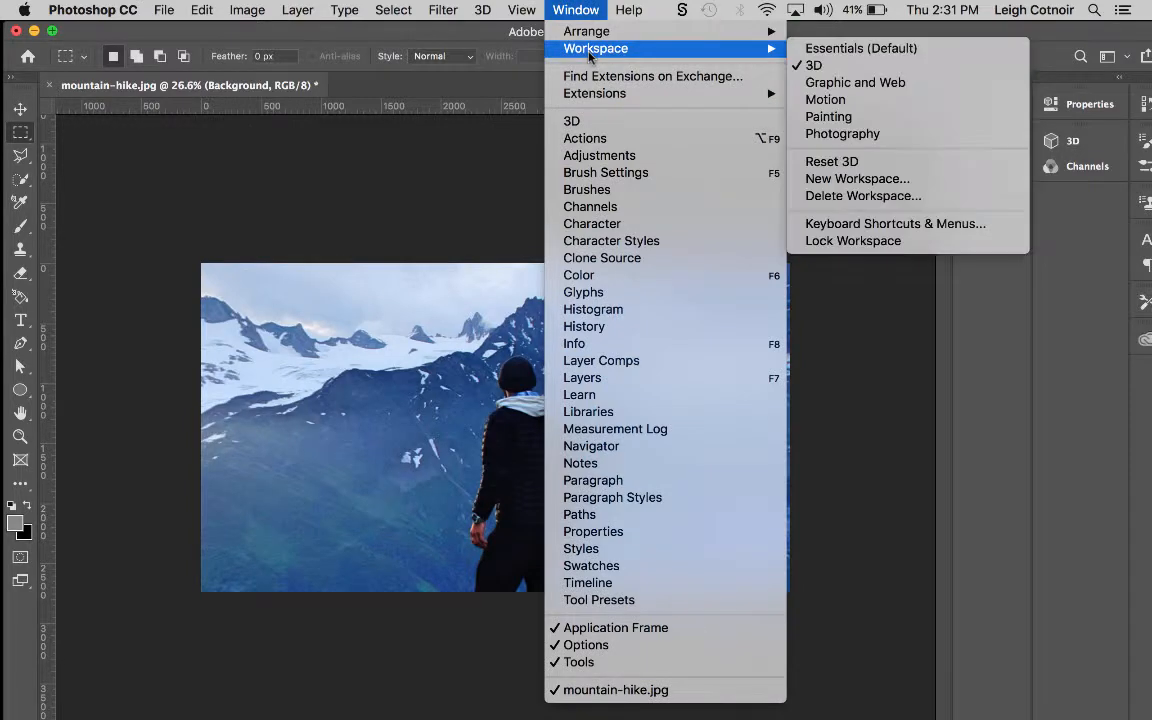
left_click(847, 48)
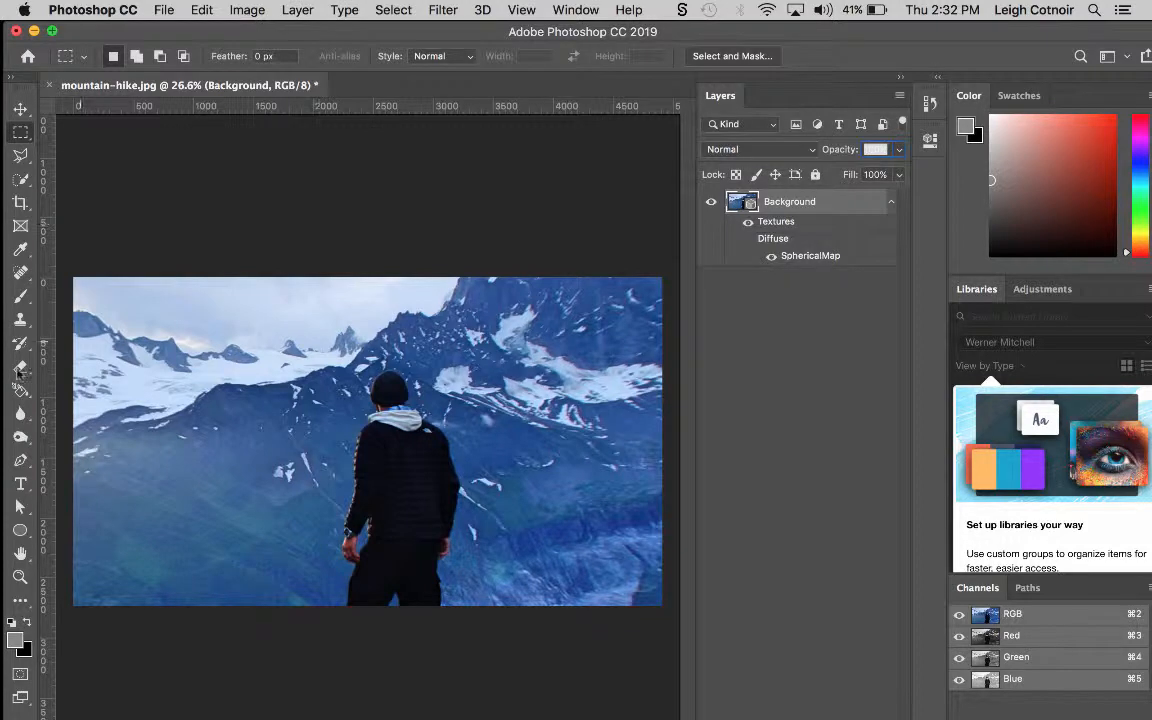
Step: Select the Spot Healing Brush and set up a harder-edged brush tip with a size of 400
left_click(20, 272)
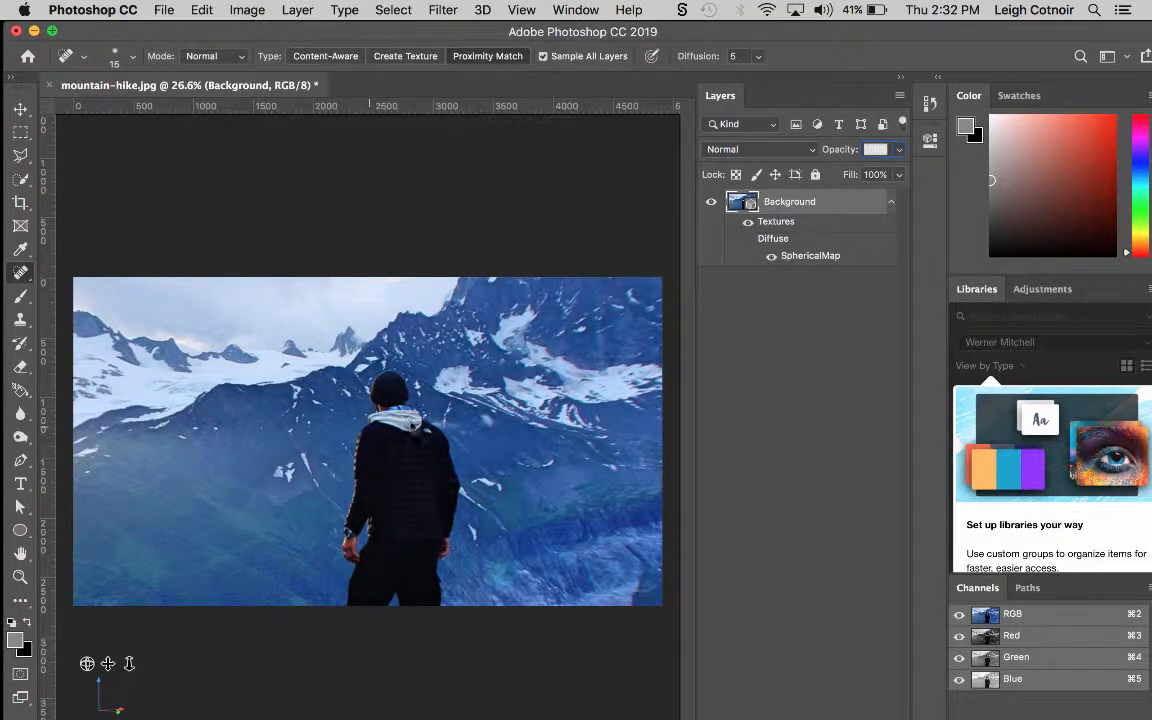
key("bracketright")
key("bracketright")
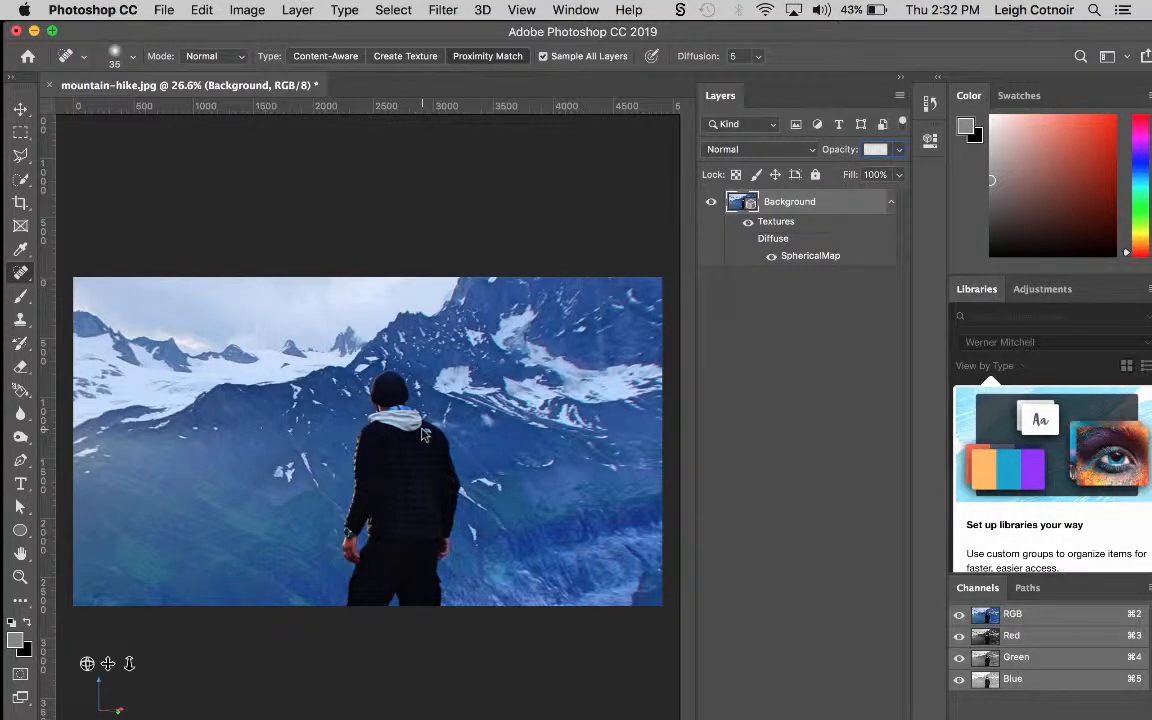
key("bracketright")
key("bracketright")
key("bracketright")
key("bracketright")
key("bracketright")
key("bracketright")
key("bracketright")
key("bracketright")
key("bracketright")
key("bracketright")
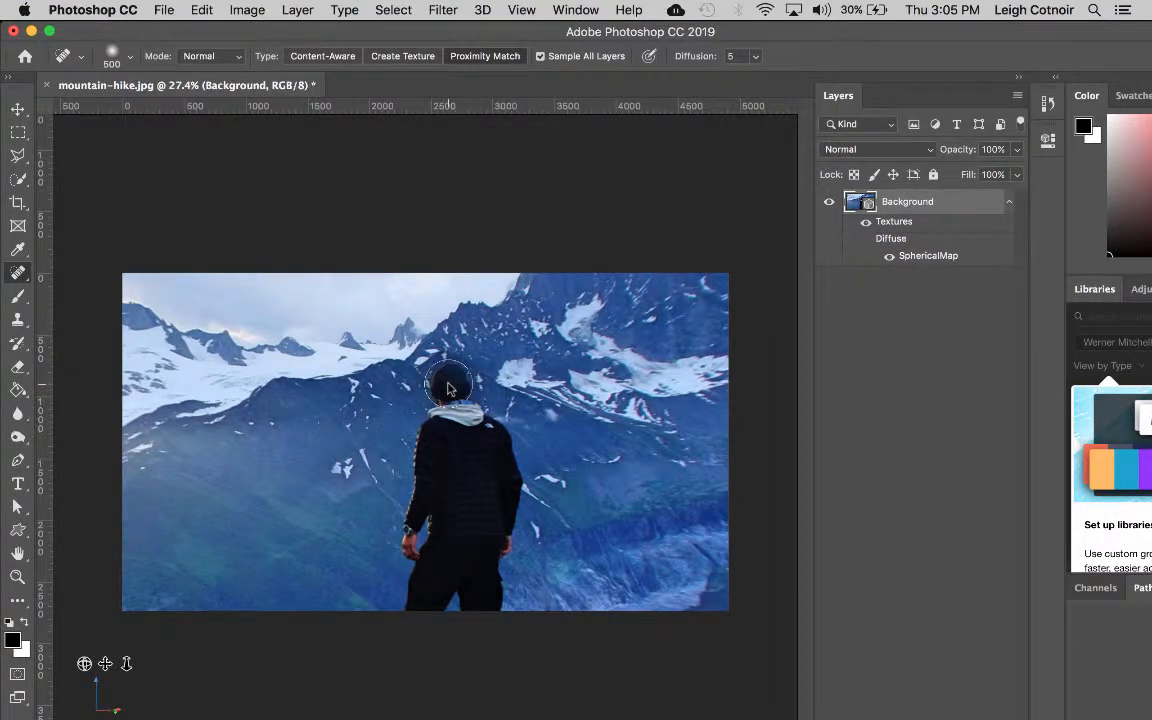
left_click(112, 56)
left_click_drag(28, 147, 166, 148)
left_click(160, 32)
key("bracketleft")
Step: Try to heal away the hiker's head in the panorama and restore the document to its original mountain-hike.jpg history snapshot
left_click(450, 386)
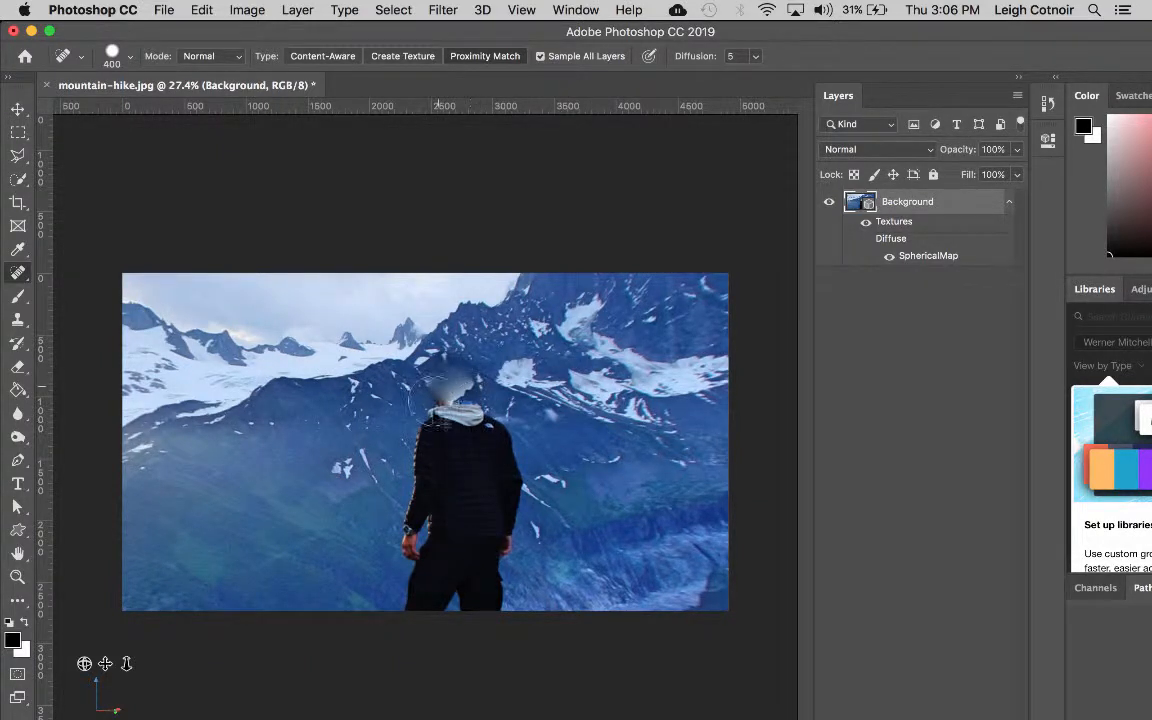
left_click(464, 386)
left_click(1047, 103)
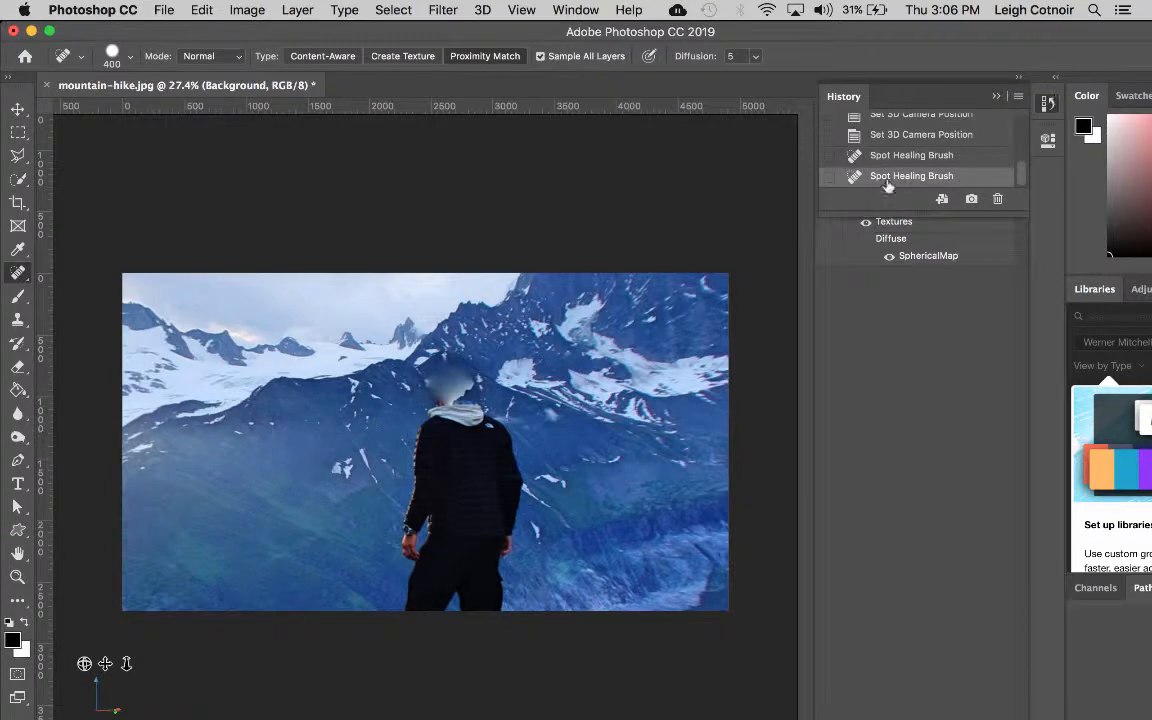
scroll(899, 175, "up", 10)
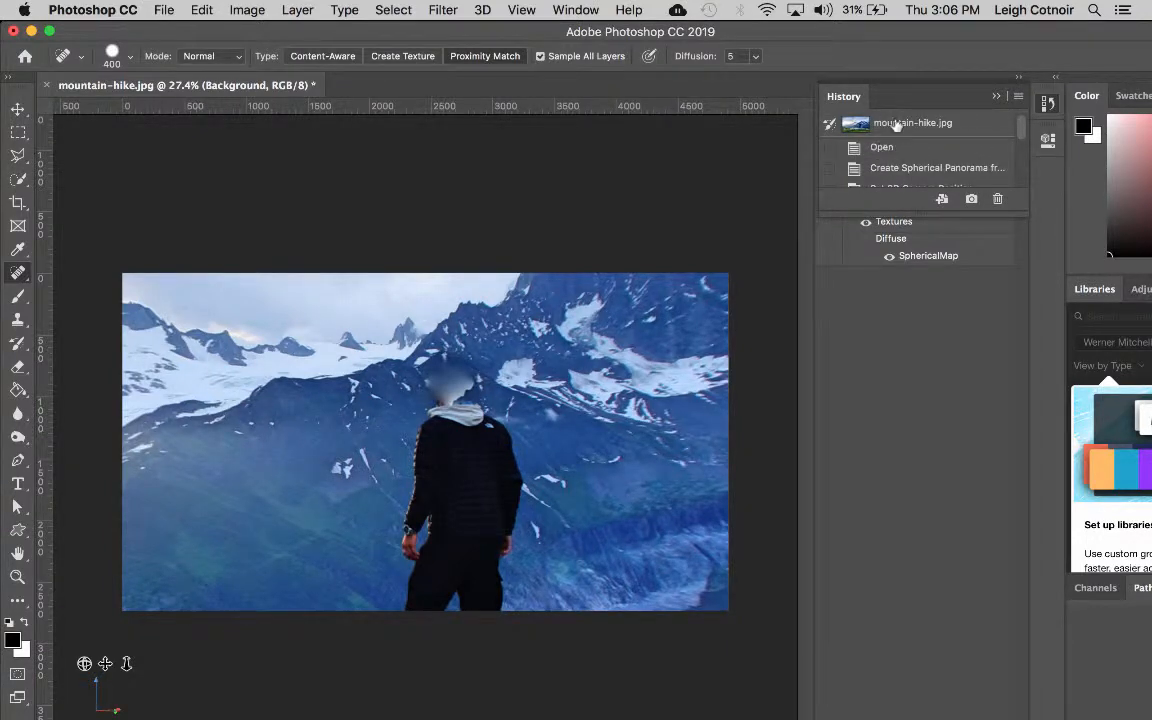
left_click(896, 123)
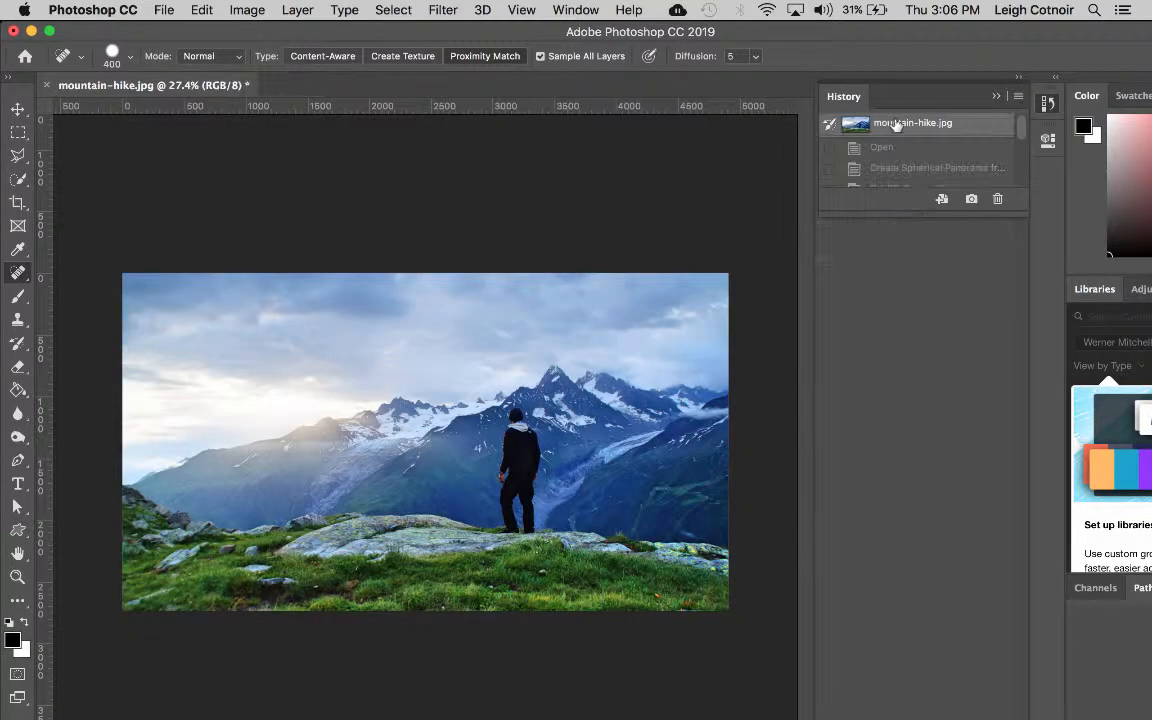
left_click(994, 97)
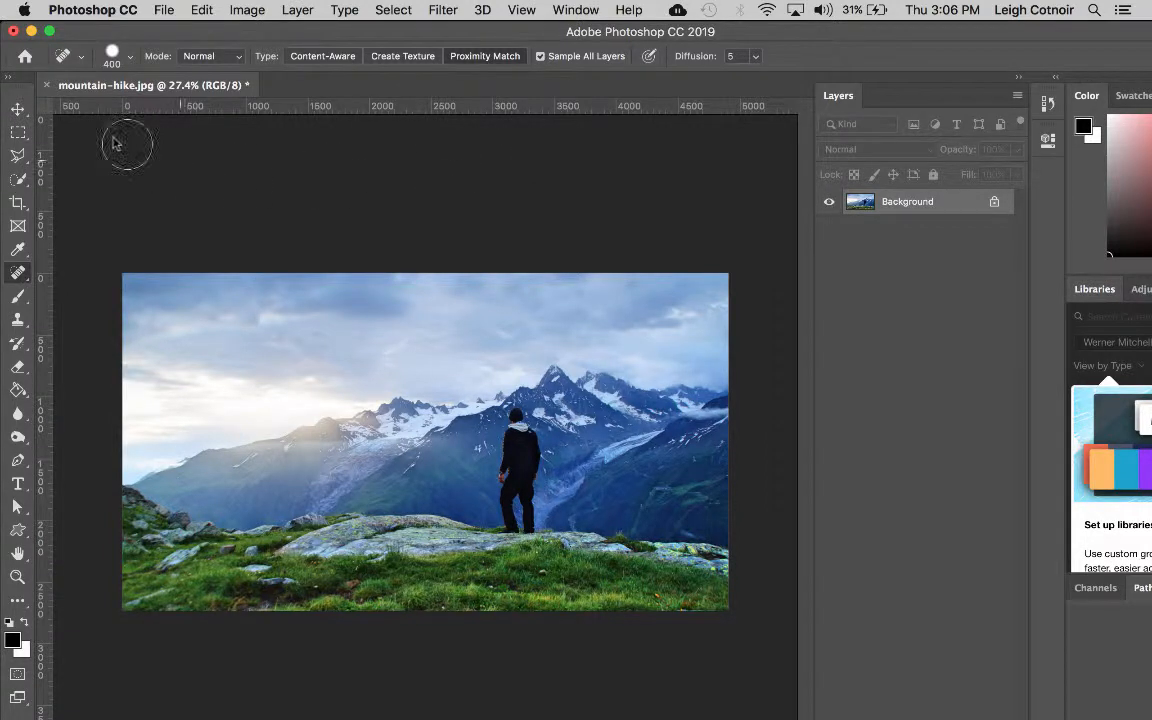
Step: Close mountain-hike.jpg without saving and reopen it from the recently used files
left_click(47, 88)
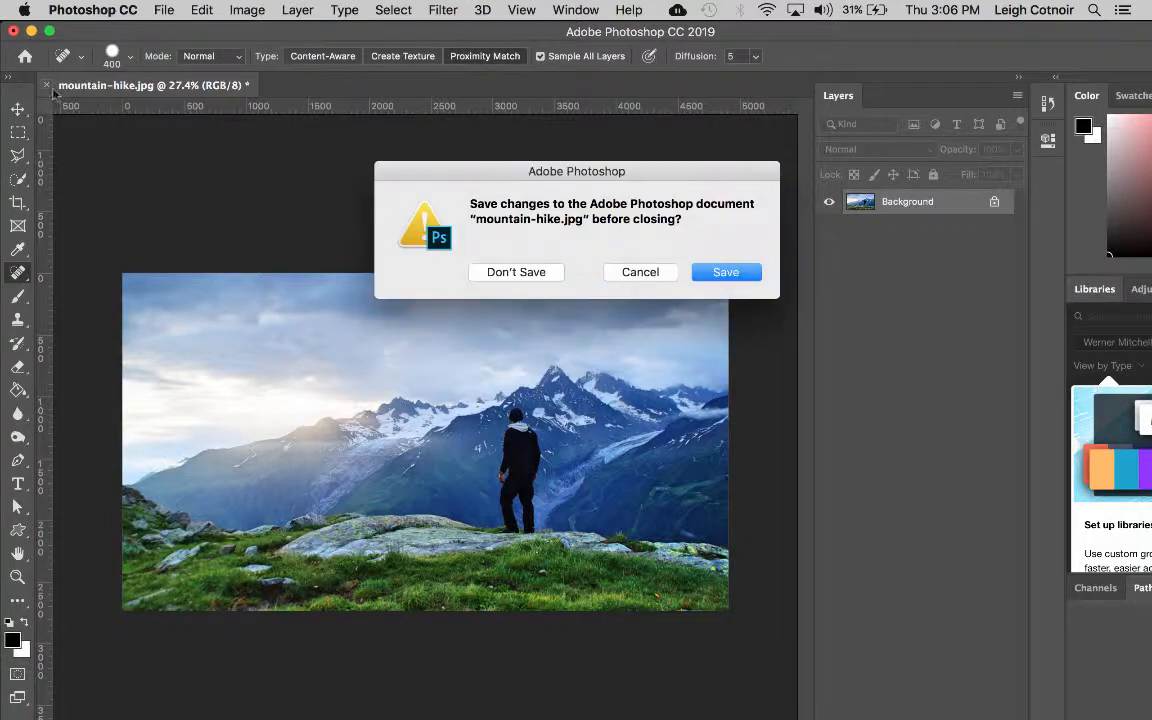
left_click(535, 278)
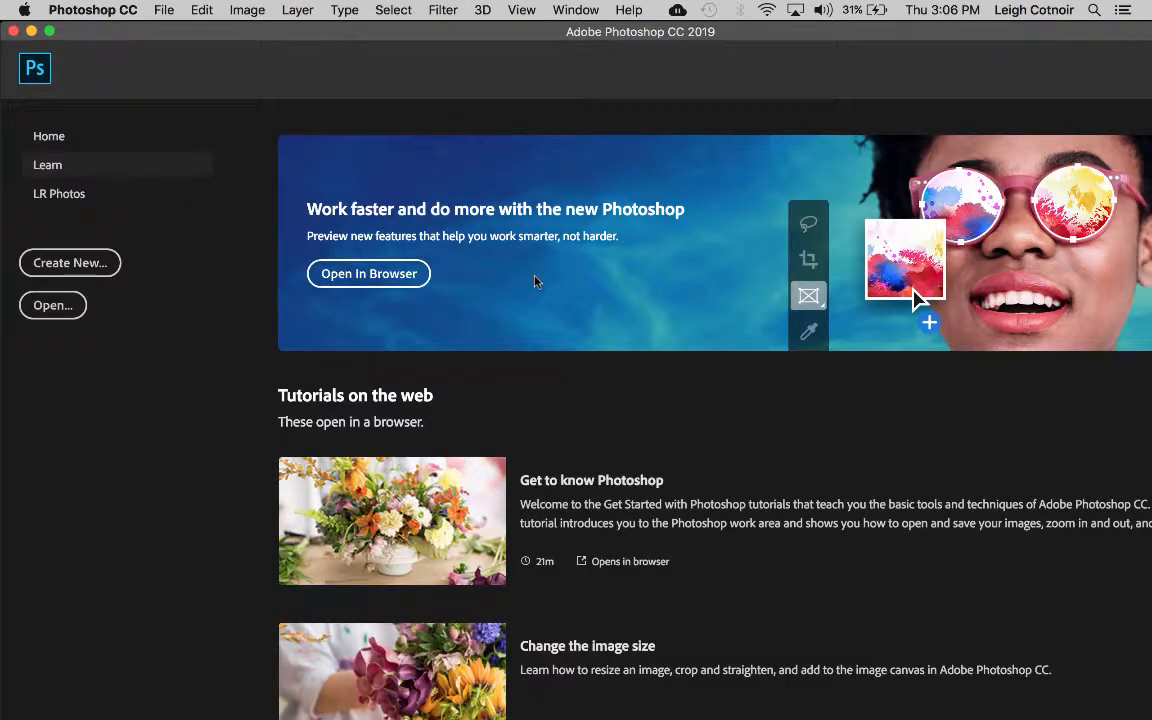
left_click(160, 10)
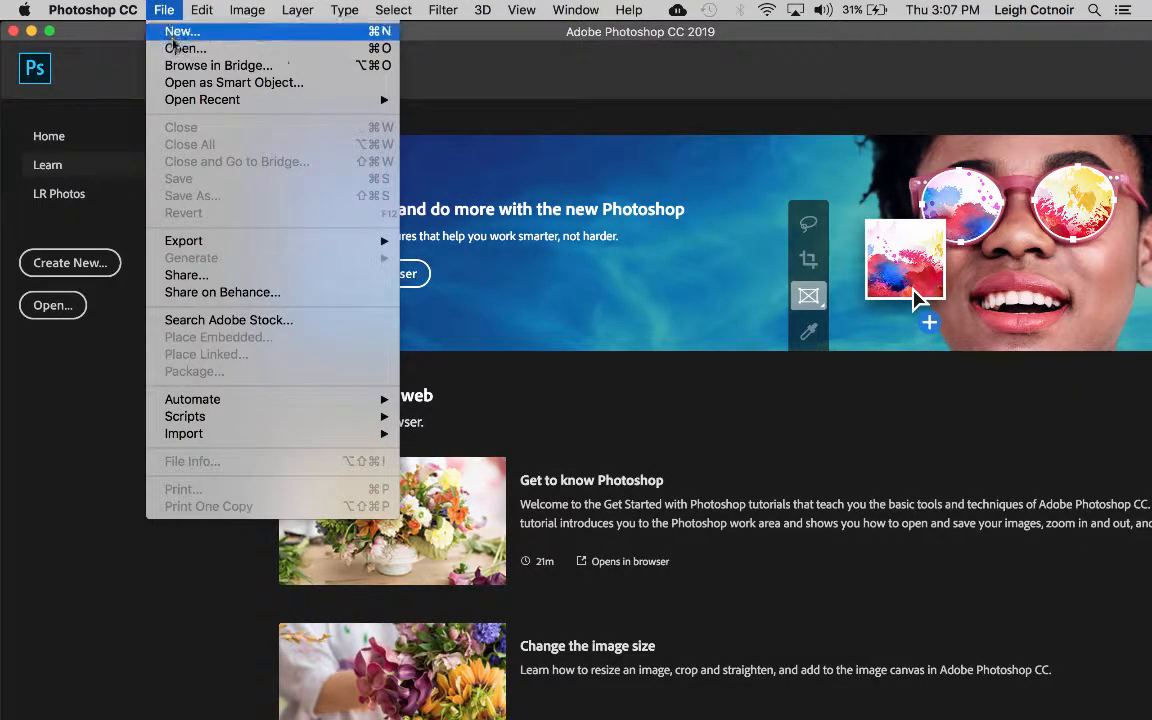
mouse_move(205, 99)
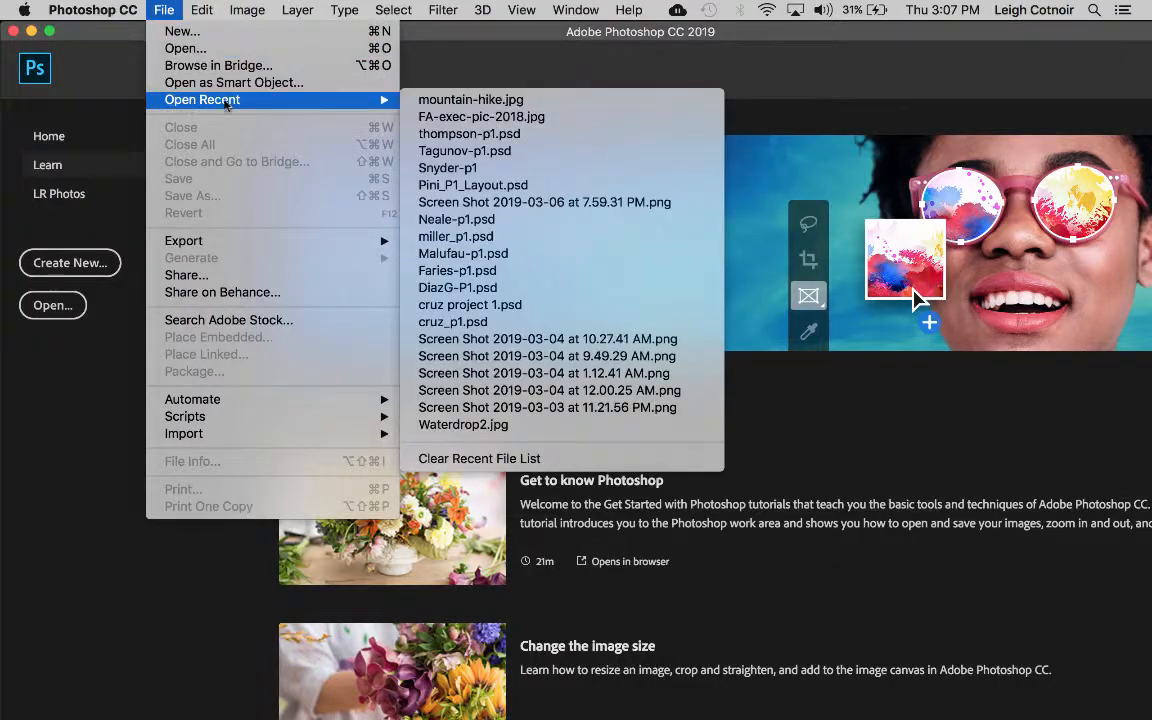
left_click(470, 100)
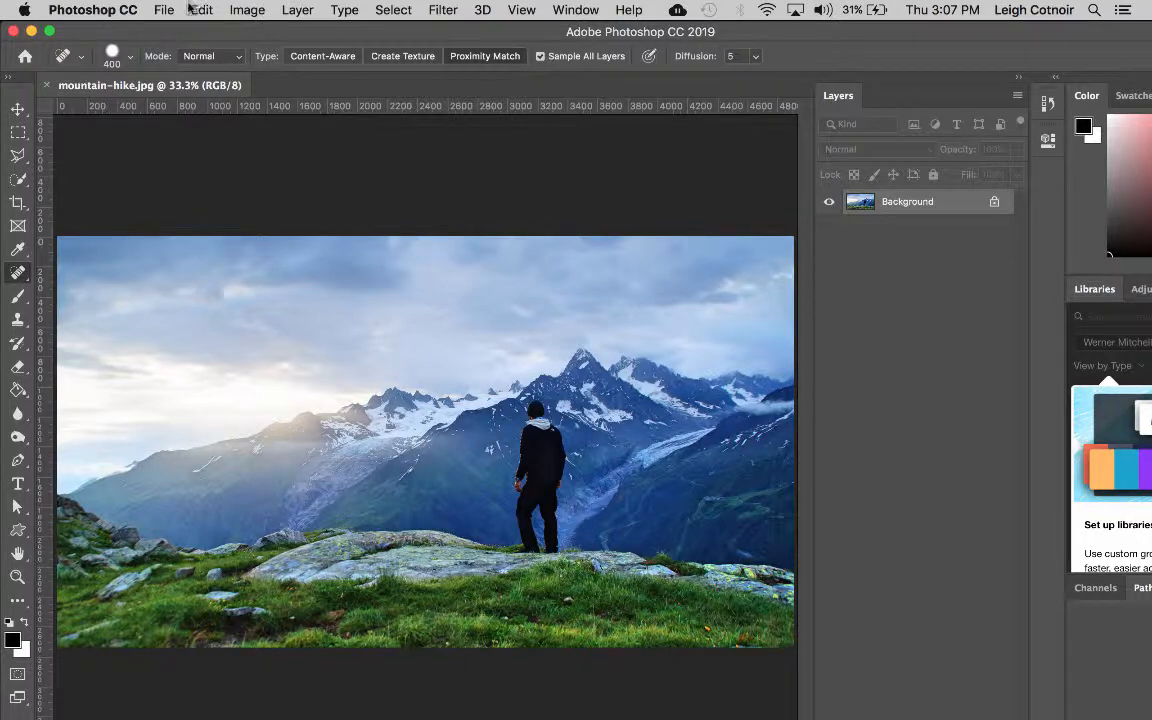
Step: Examine the graphics processor and History States settings in the Performance preferences and leave them without changes
left_click(100, 10)
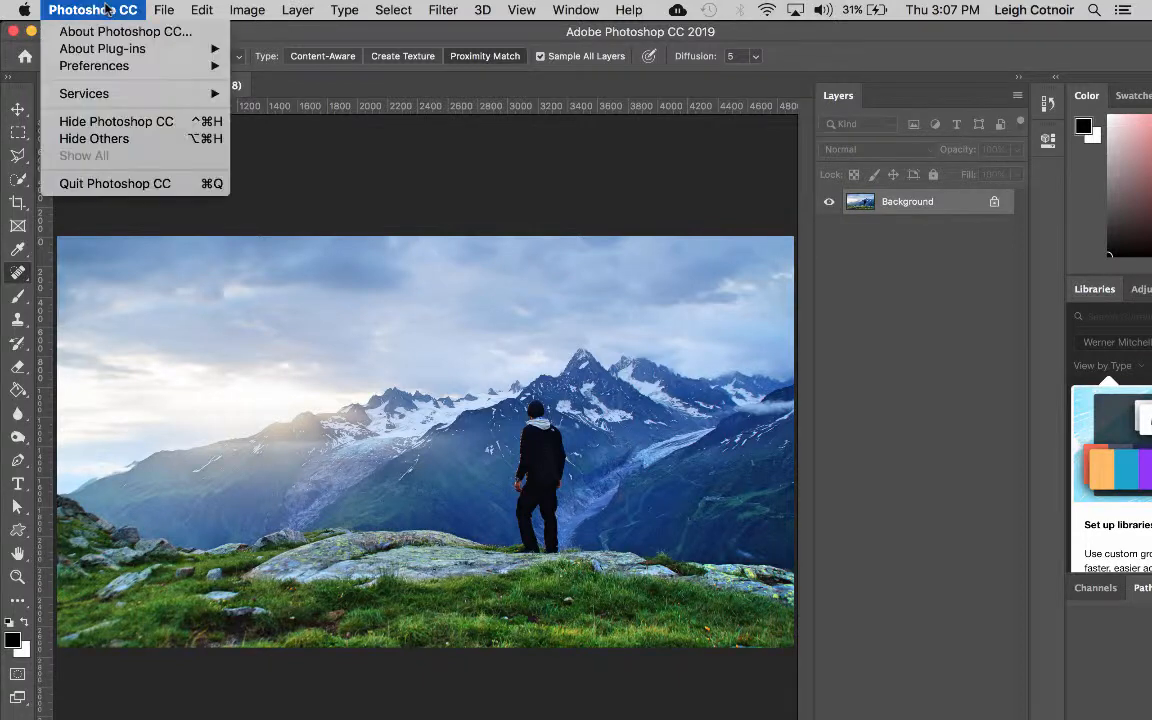
mouse_move(103, 70)
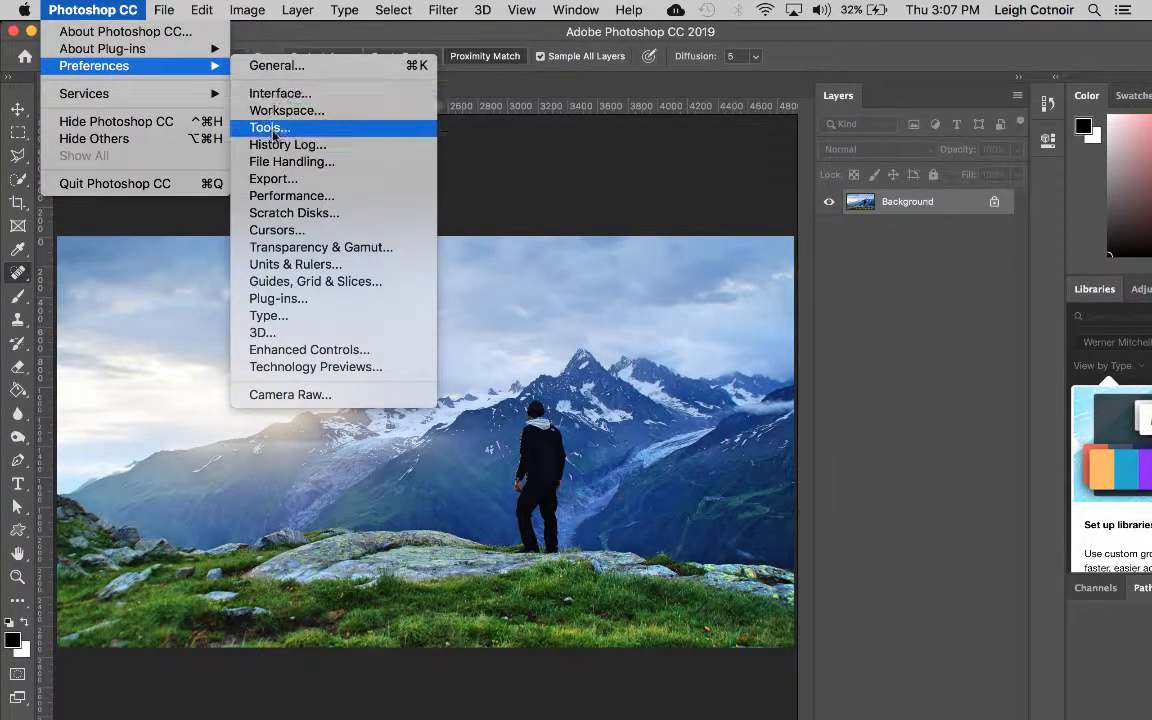
left_click(275, 195)
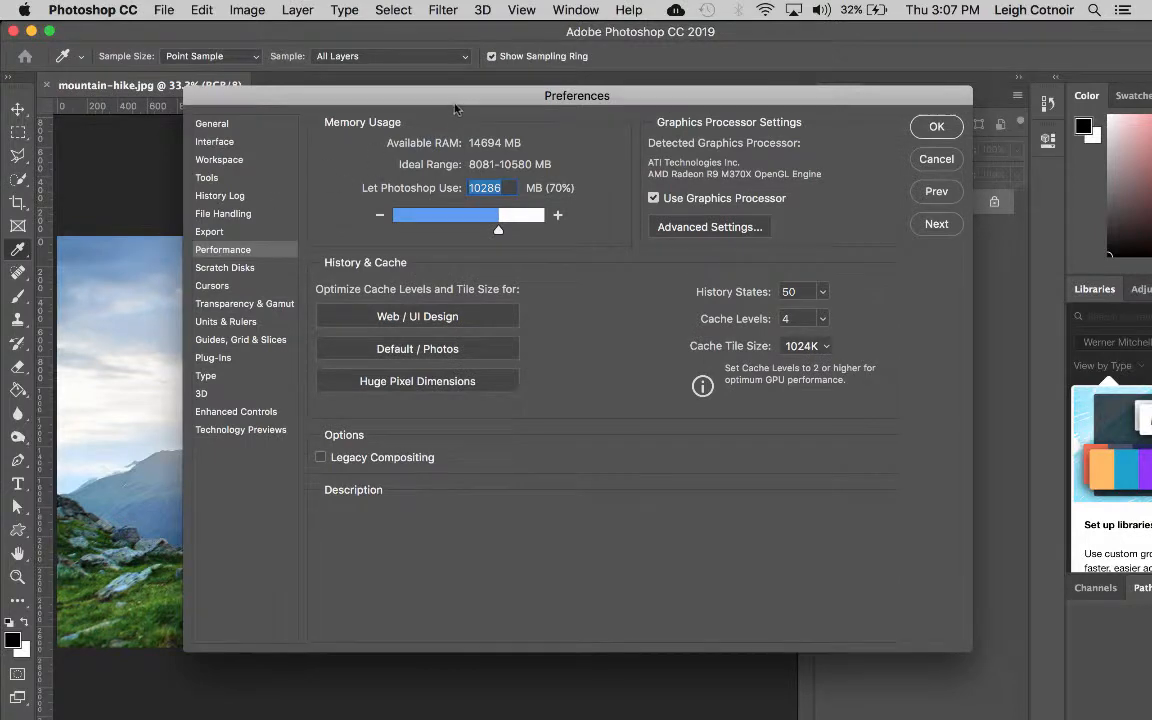
left_click_drag(416, 92, 356, 73)
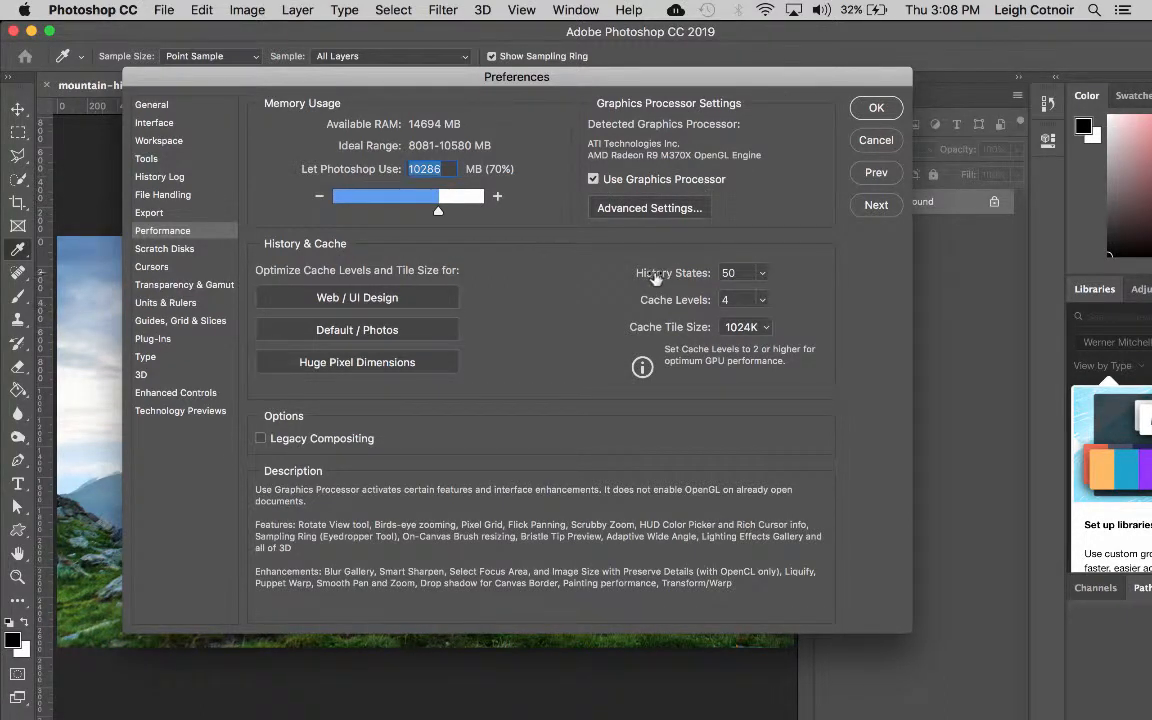
left_click(760, 273)
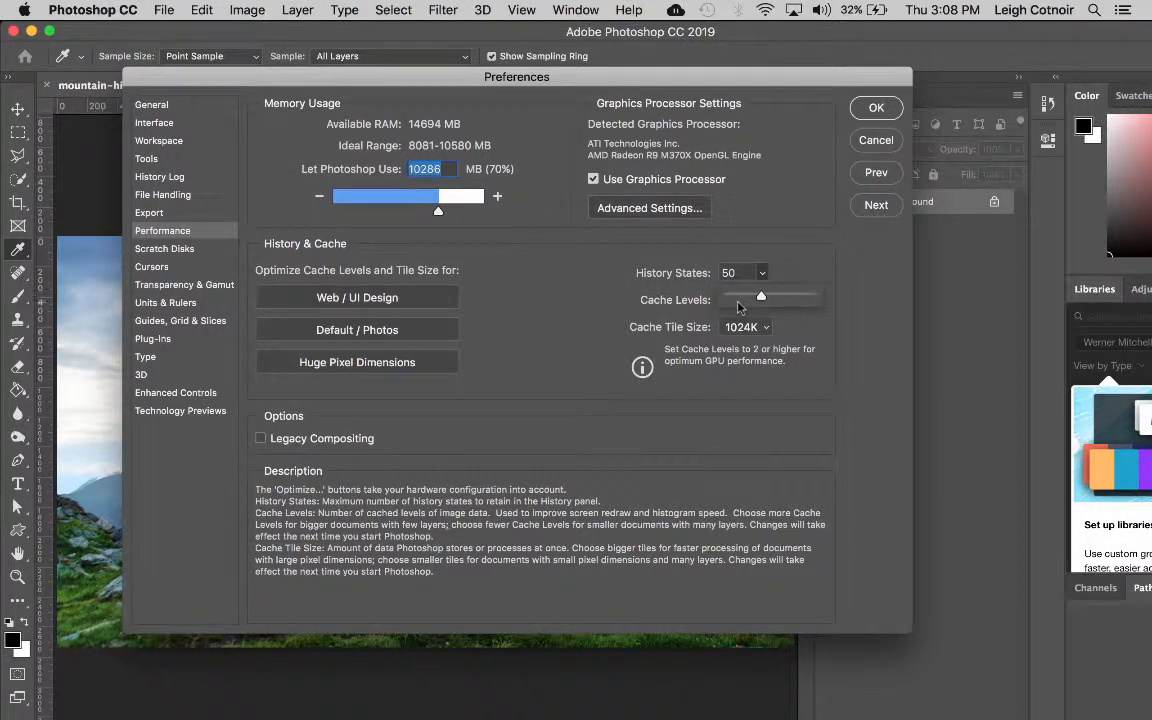
left_click(751, 228)
left_click(877, 142)
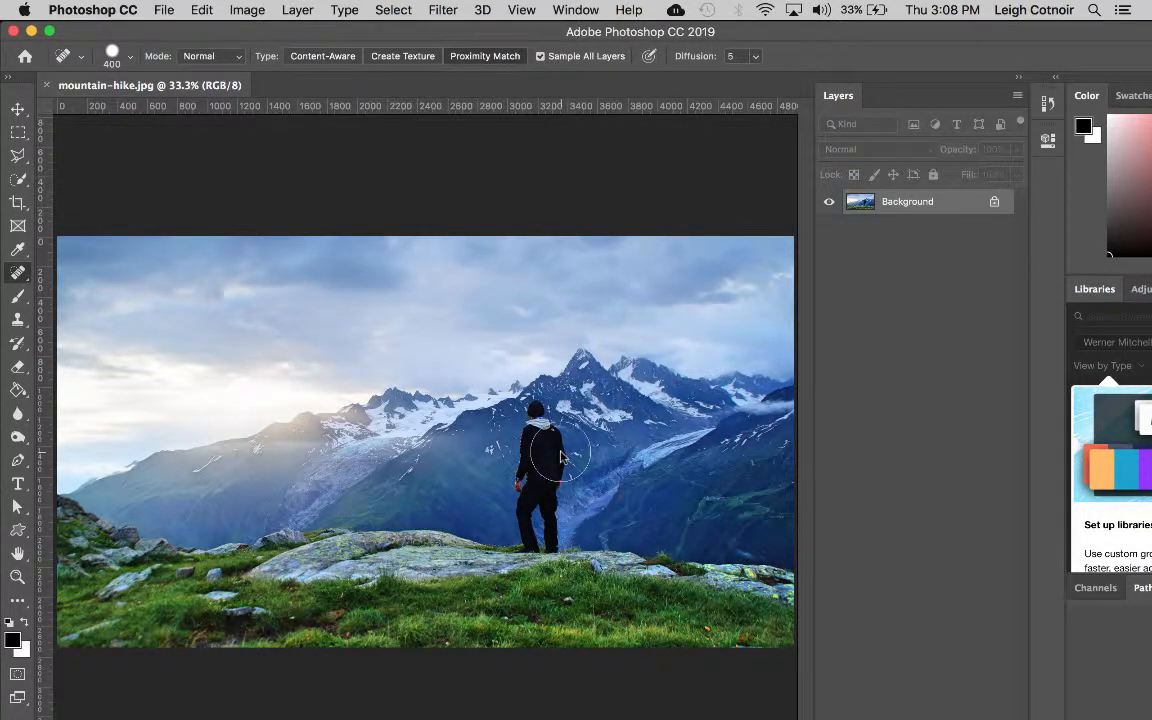
Step: Zoom in on the hiker to 53.2% and resize the application window so that all panels fit
scroll(561, 457, "up", 5)
scroll(561, 457, "up", 1)
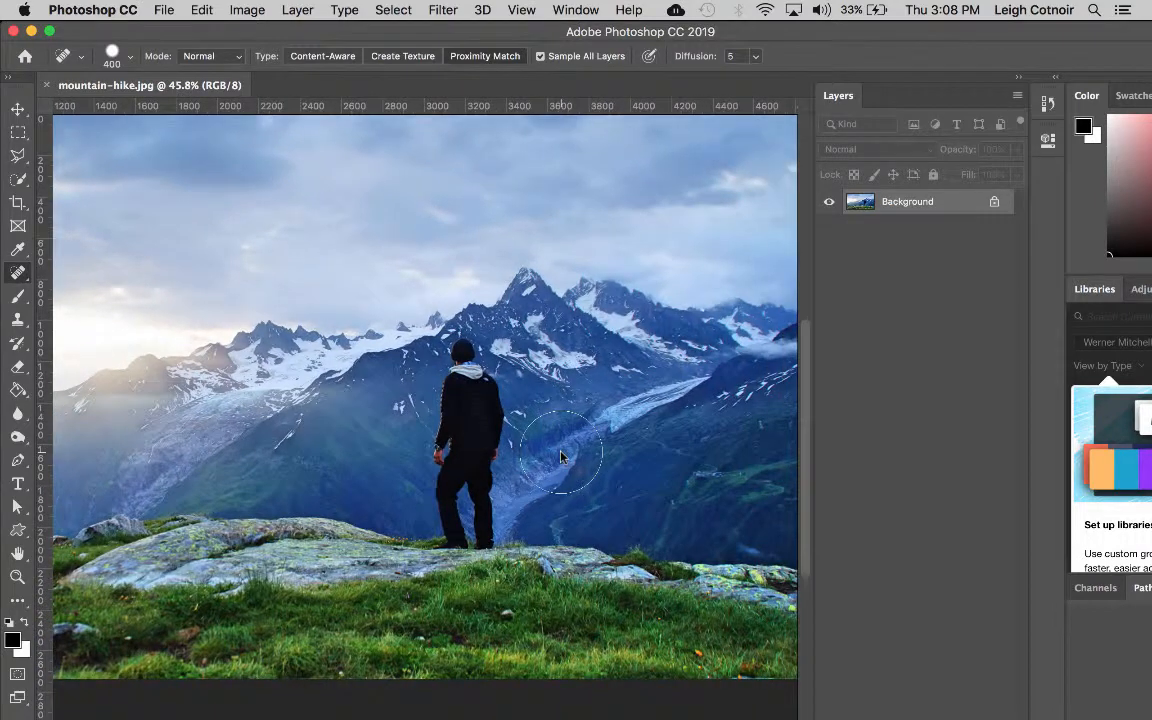
scroll(537, 416, "up", 2)
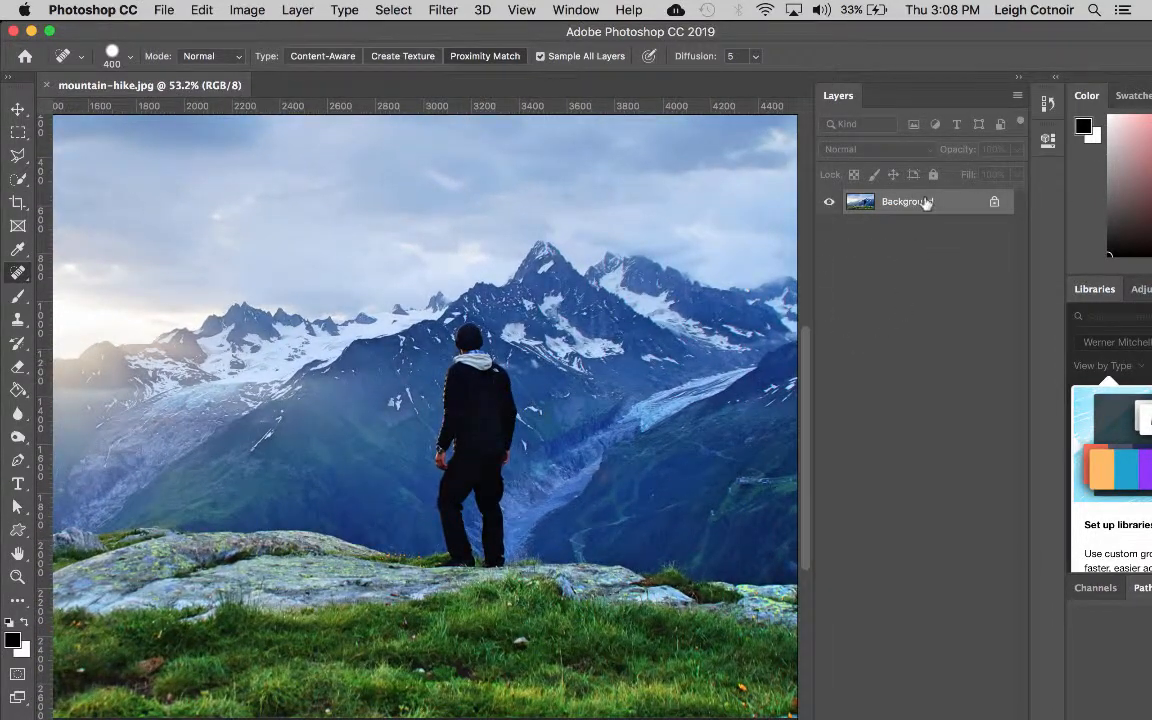
left_click(49, 31)
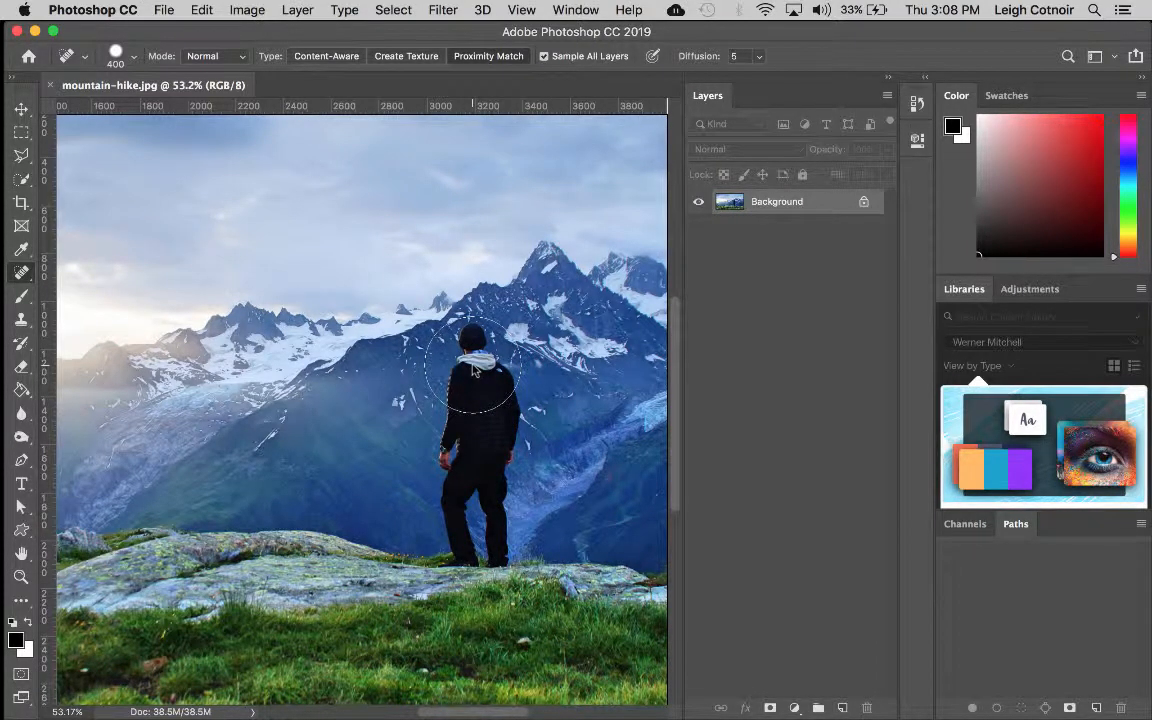
Step: Try to heal away the hiker with the 400 px Proximity Match brush and revert the image to its saved version
mouse_move(475, 368)
left_mouse_down()
mouse_move(470, 347)
mouse_move(465, 437)
mouse_move(481, 545)
left_mouse_up()
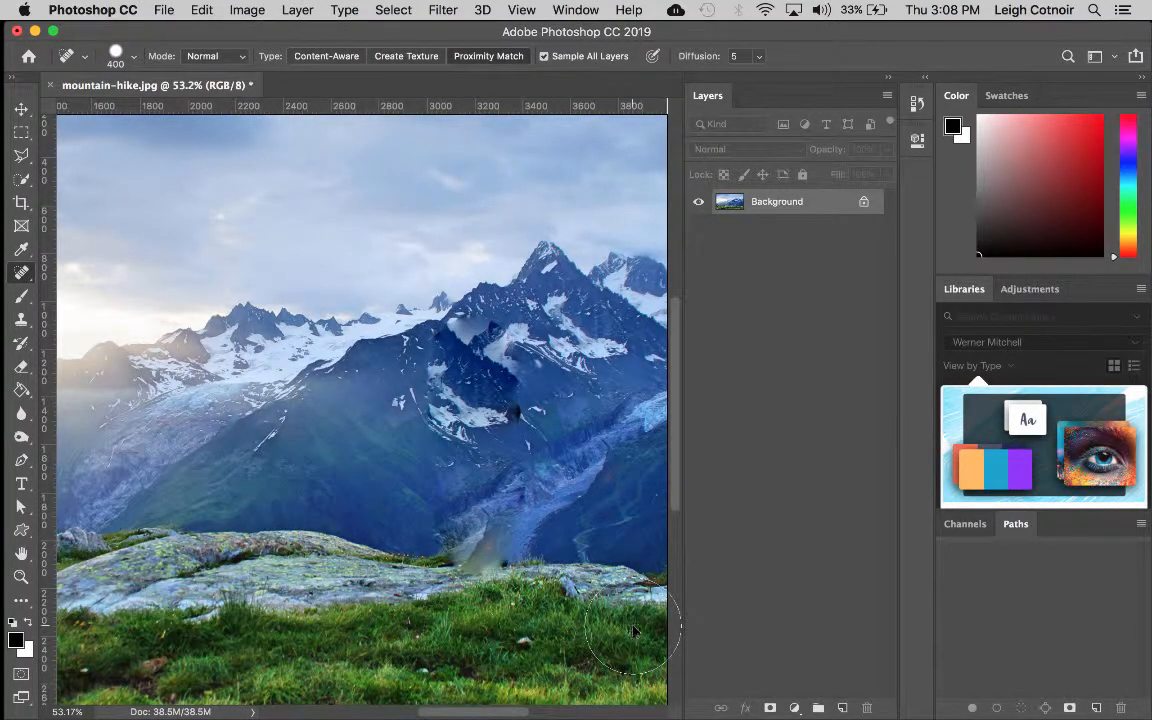
key("F12")
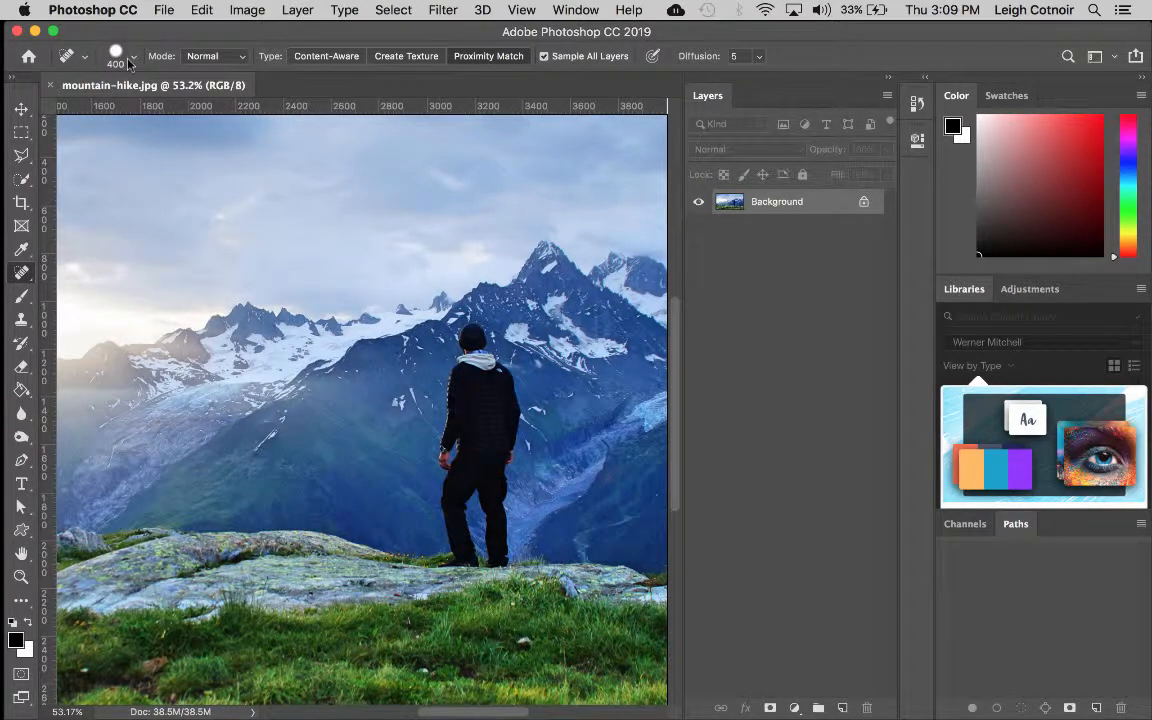
Step: Heal away the hiker and the leftover patches on the mountainside with Content-Aware spot healing, using brush sizes 400 and 250
left_click(312, 56)
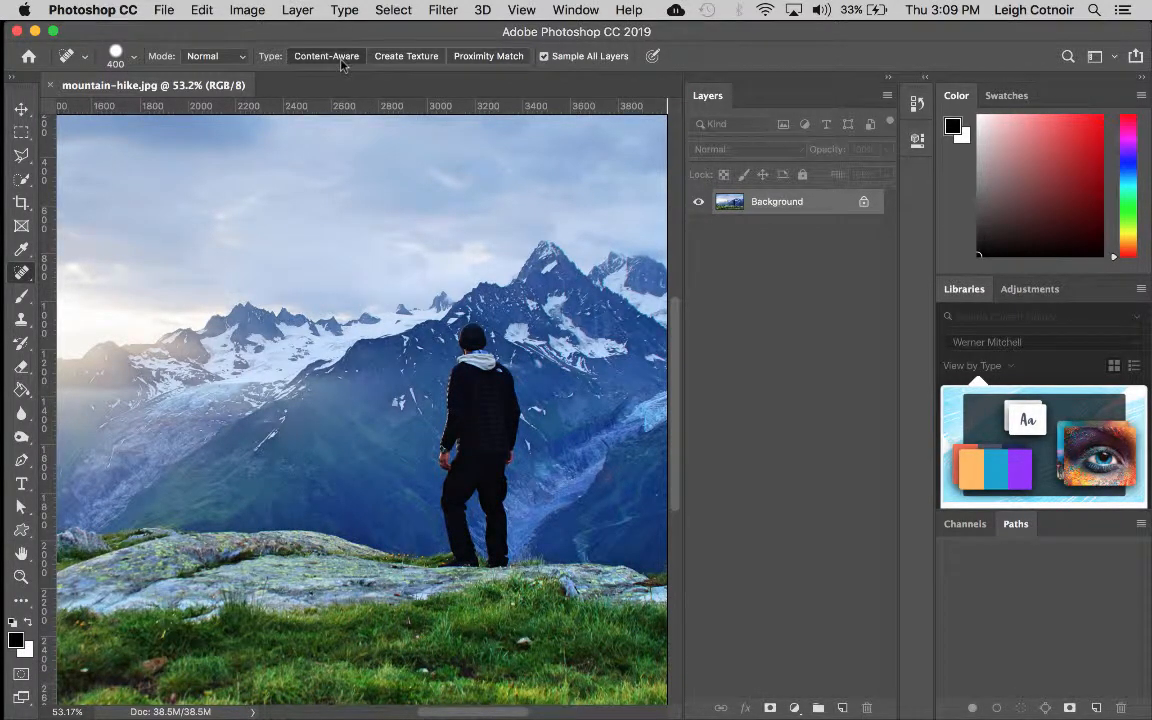
mouse_move(456, 307)
left_mouse_down()
mouse_move(430, 320)
mouse_move(470, 421)
mouse_move(435, 465)
mouse_move(484, 541)
left_mouse_up()
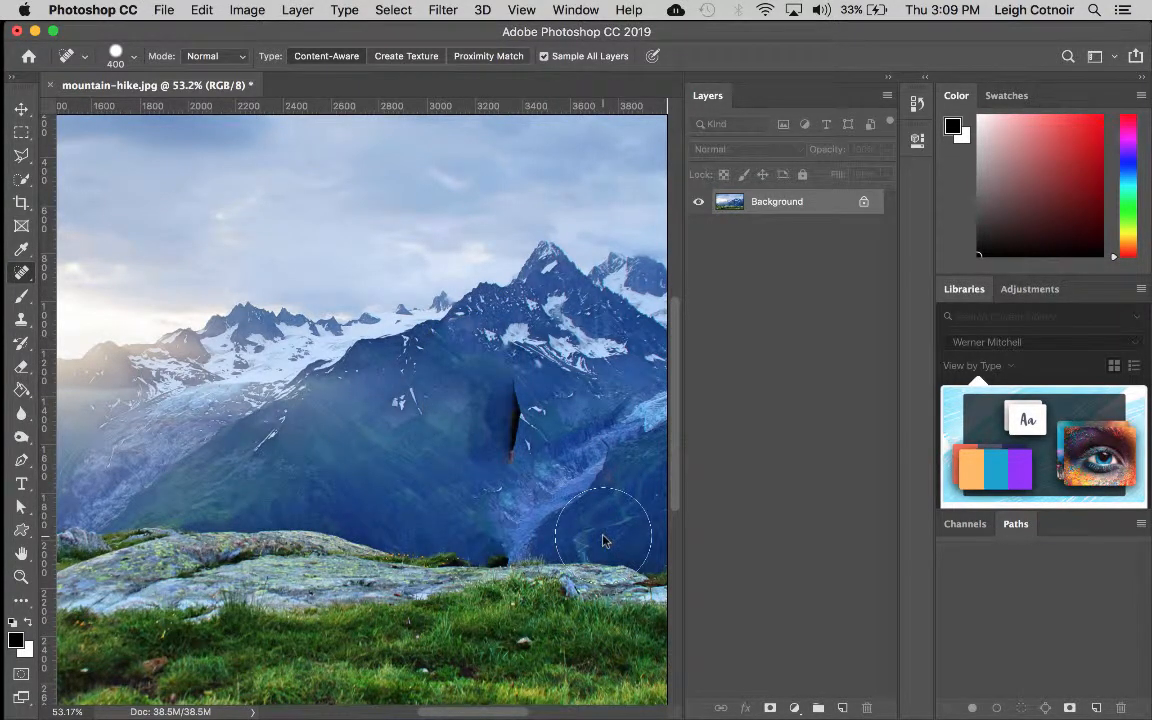
left_click(511, 418)
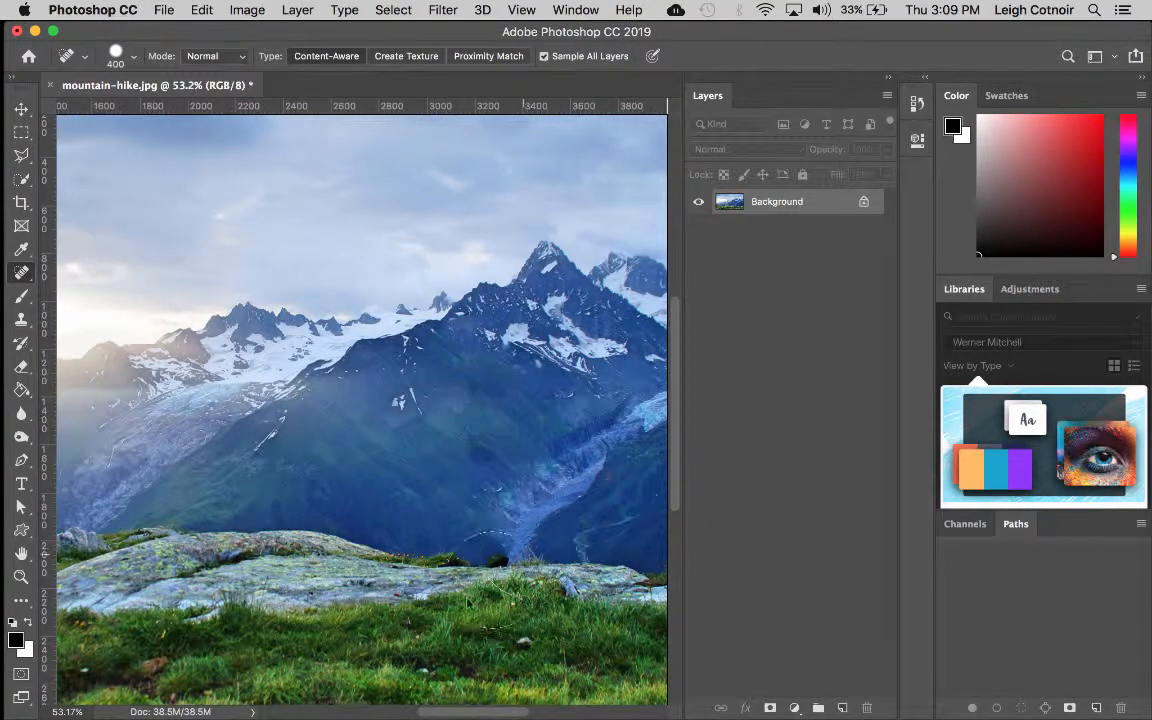
key("bracketleft")
key("bracketleft")
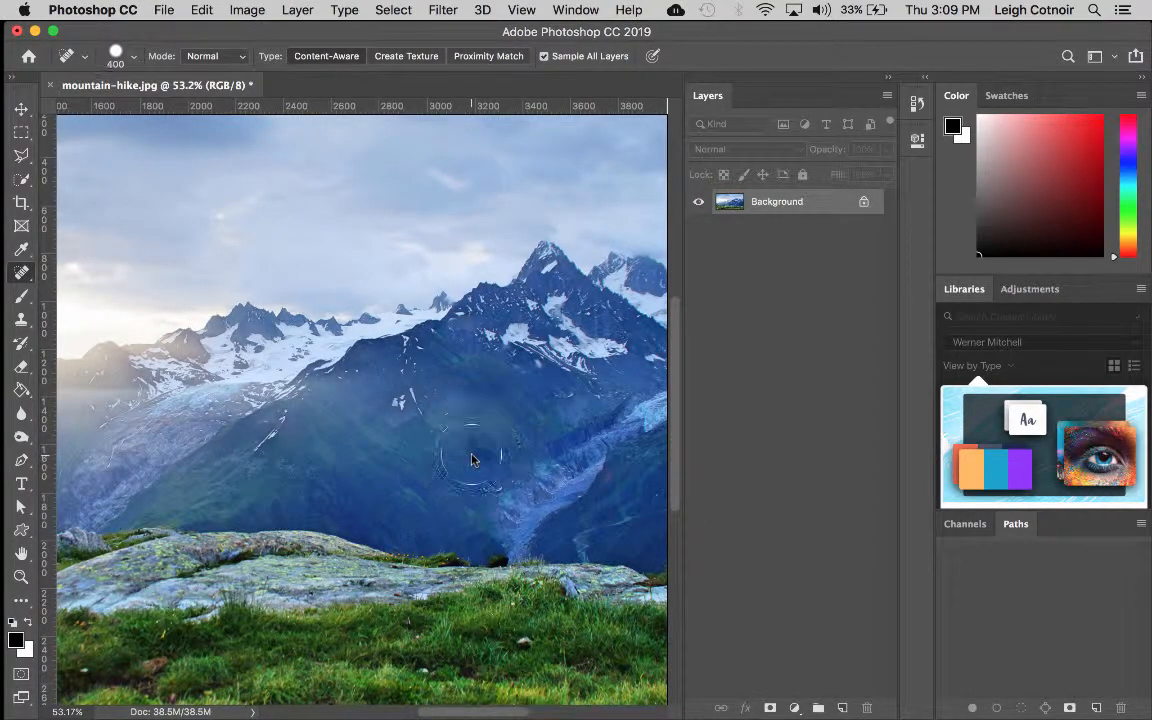
left_click(478, 468)
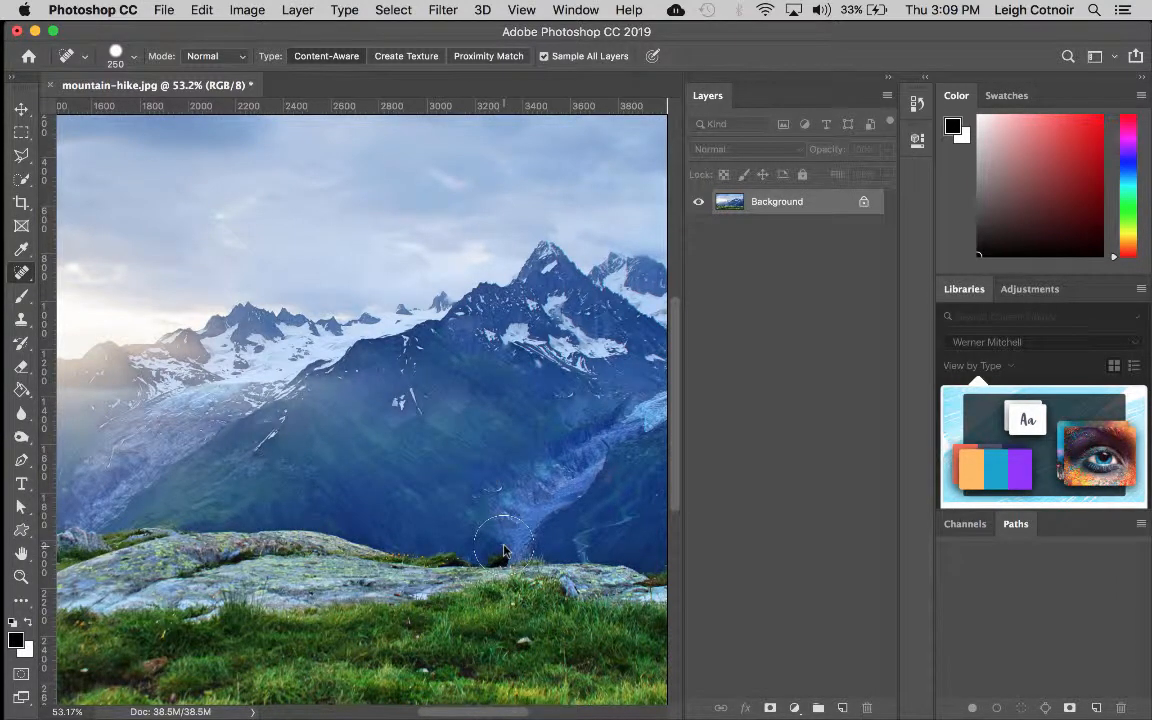
Step: Heal the remaining dark spots along the rock's upper edge with a 100 px Content-Aware brush
key("bracketleft")
key("bracketleft")
scroll(489, 547, "up", 3)
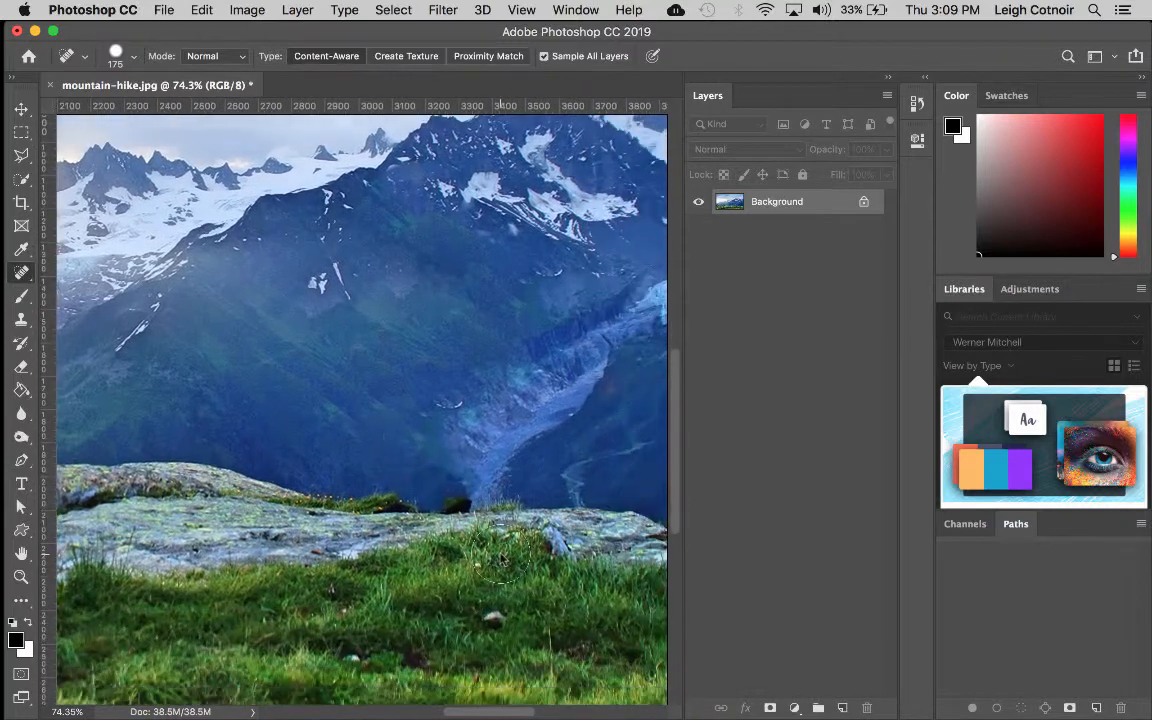
key("bracketleft")
key("bracketleft")
key("bracketleft")
left_click(460, 500)
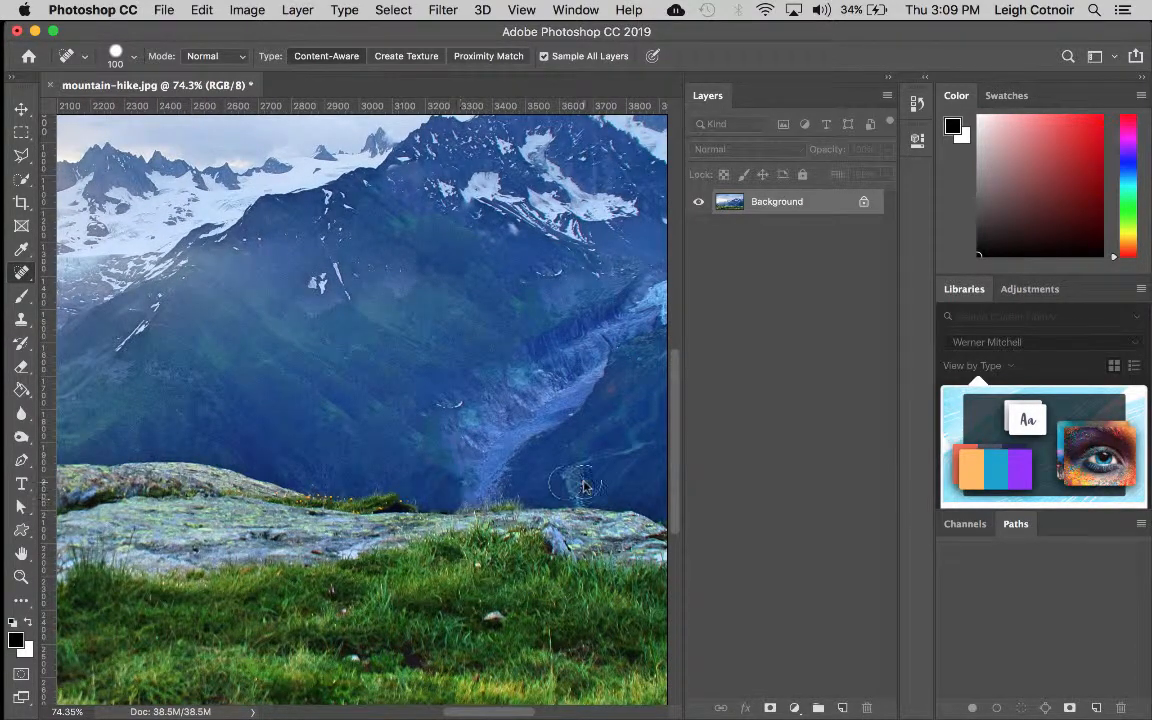
left_click(395, 500)
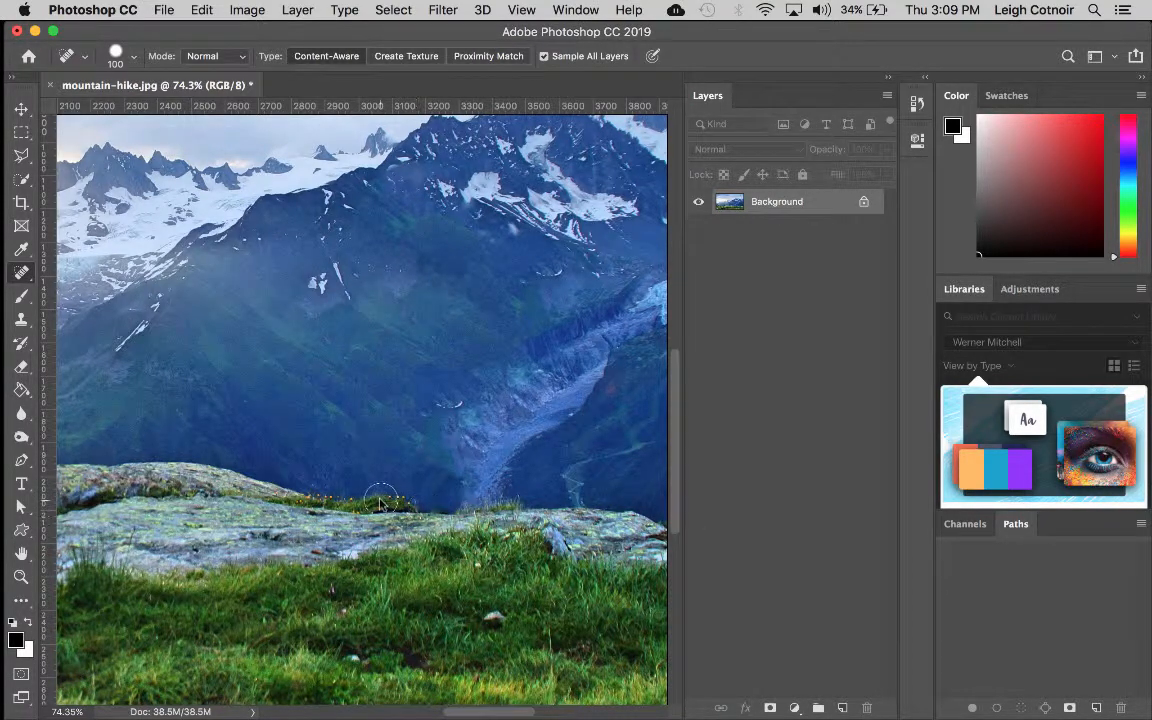
left_click(438, 505)
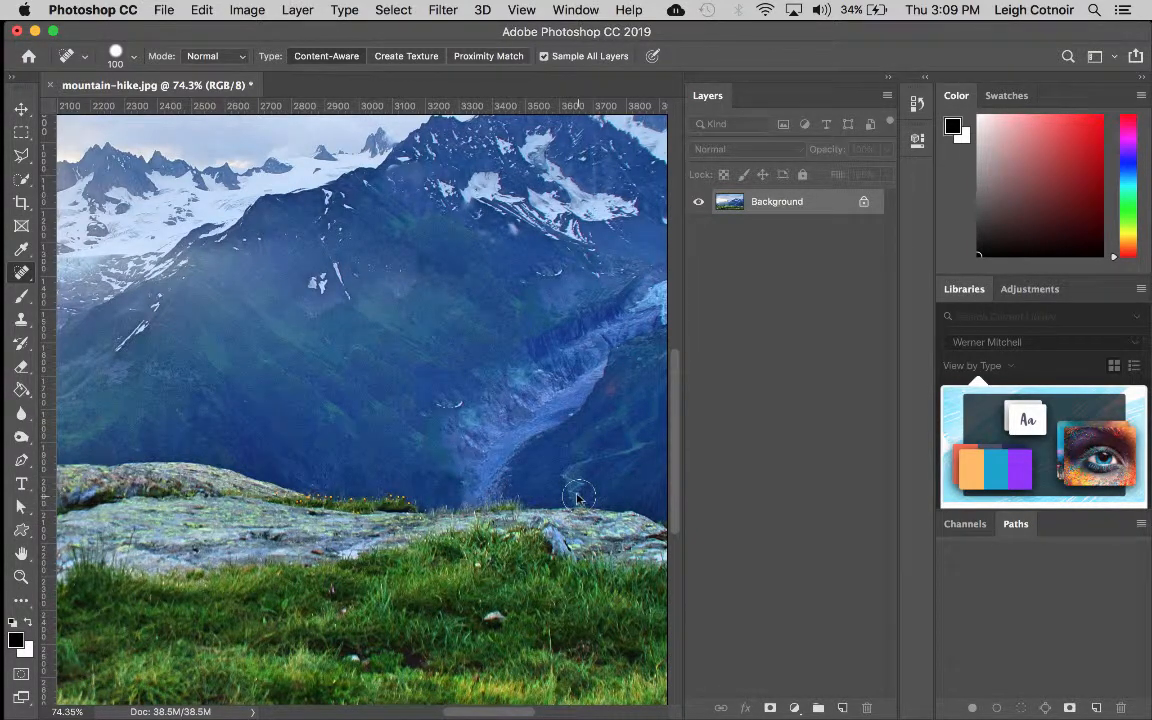
scroll(476, 388, "down", 3)
scroll(477, 394, "down", 2)
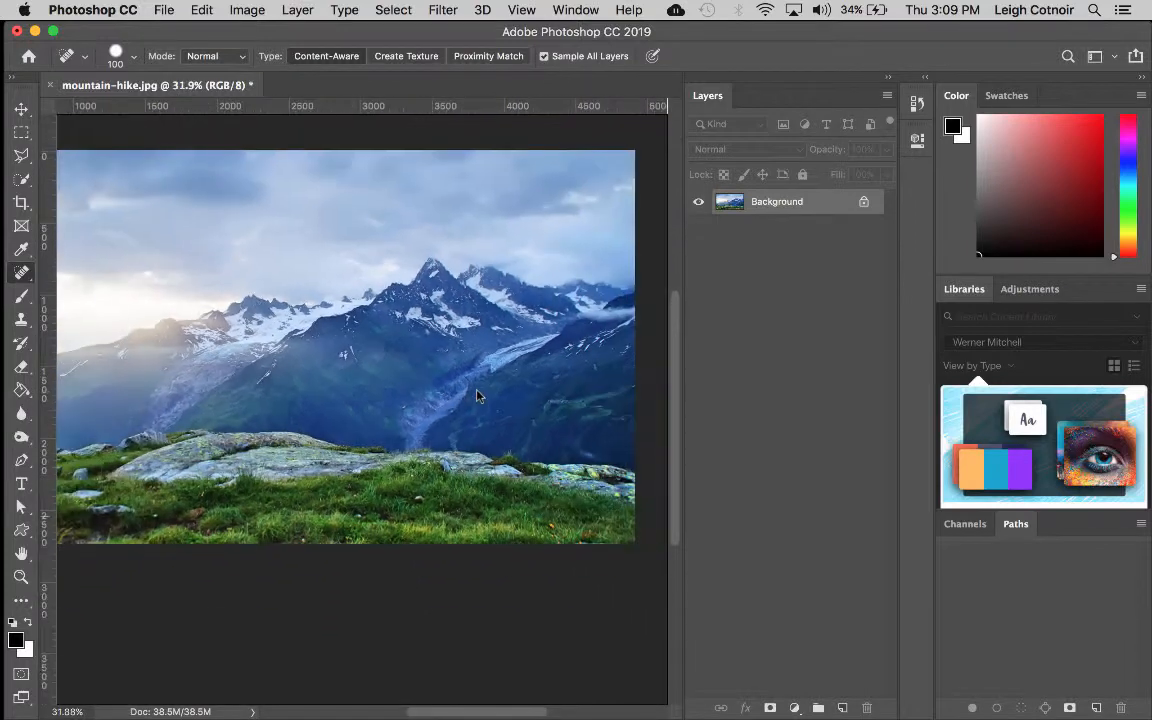
scroll(476, 395, "down", 2)
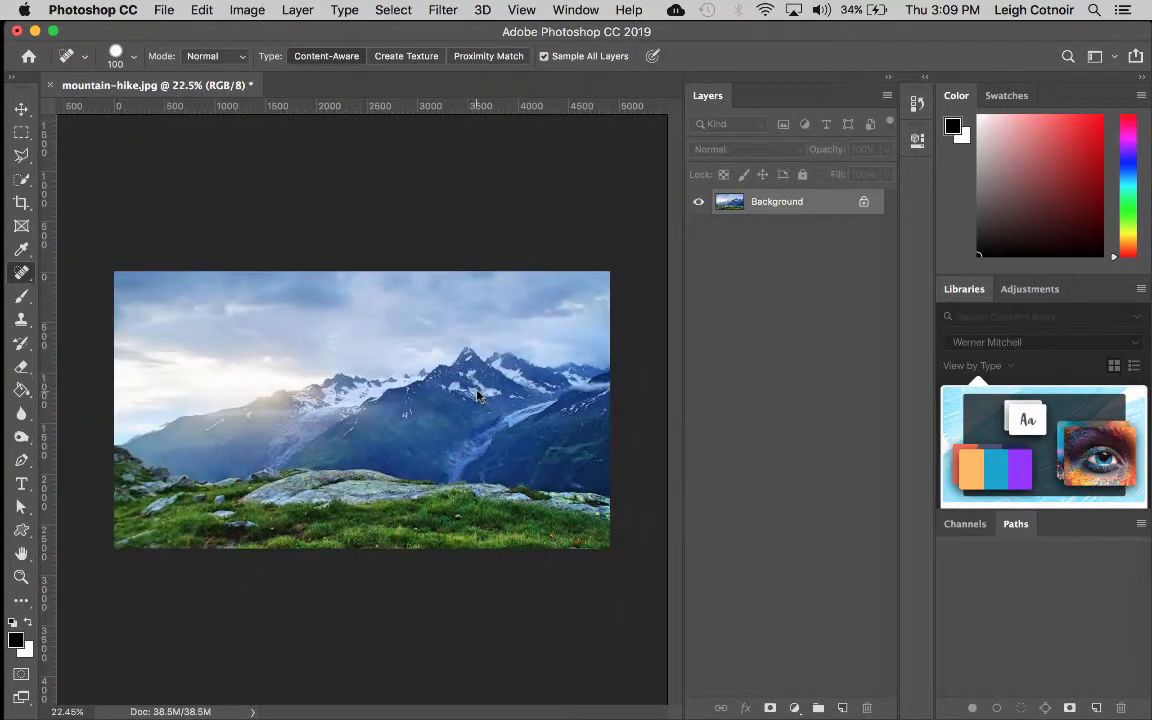
scroll(476, 395, "up", 1)
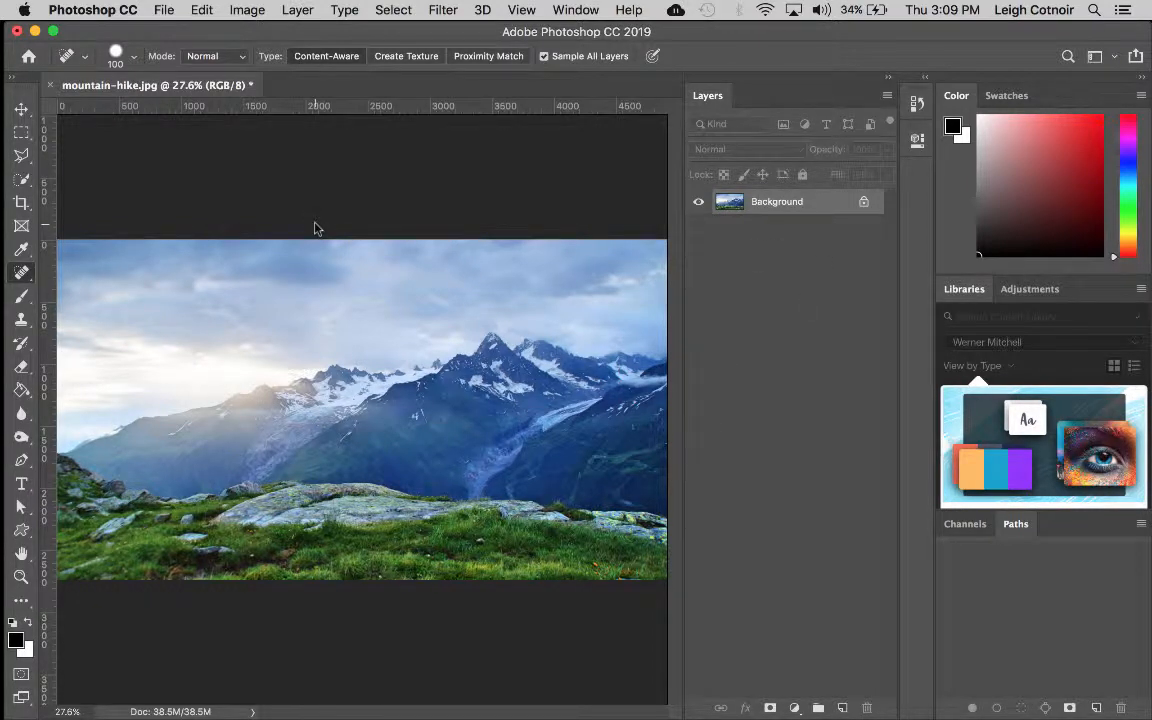
left_click(160, 10)
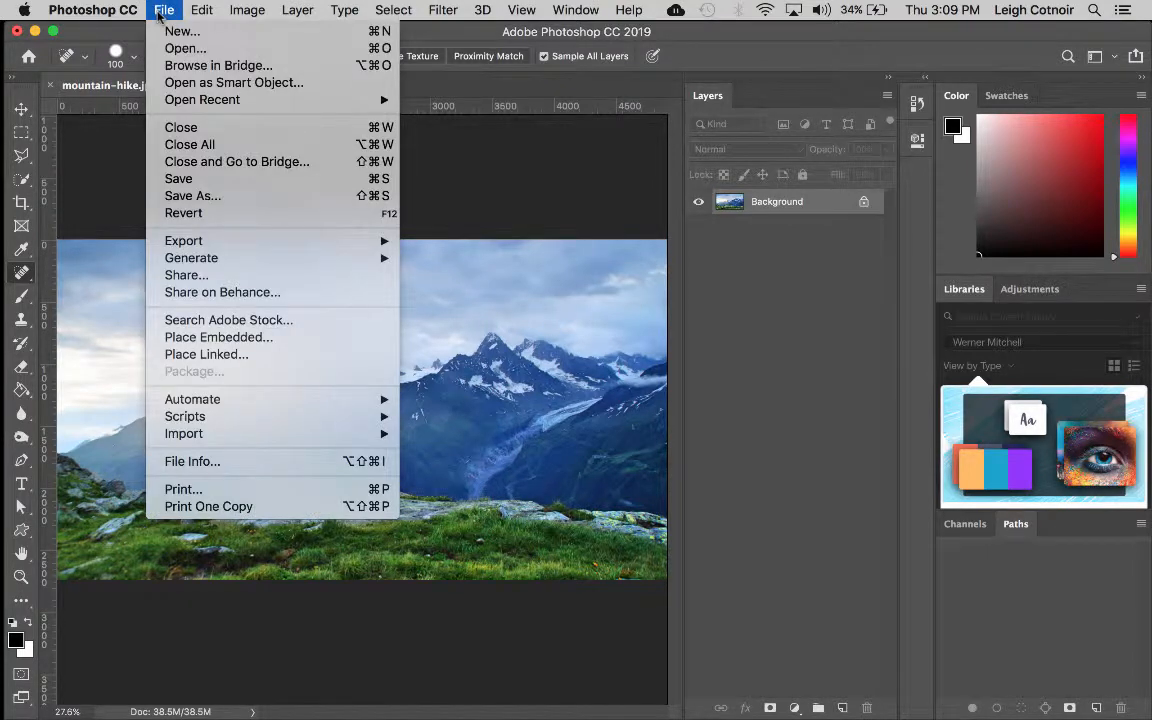
left_click(185, 183)
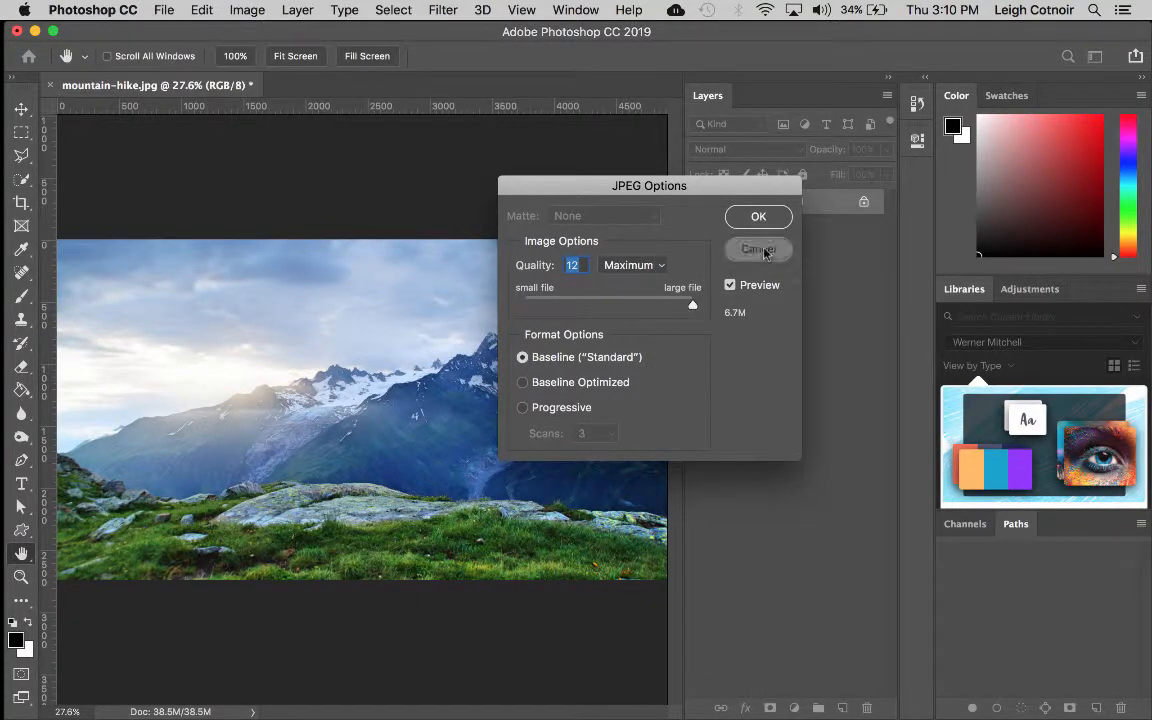
key("Return")
Step: Save the healed image as a new JPEG named mountain-hike-rev.jpg with maximum quality 12
left_click(155, 10)
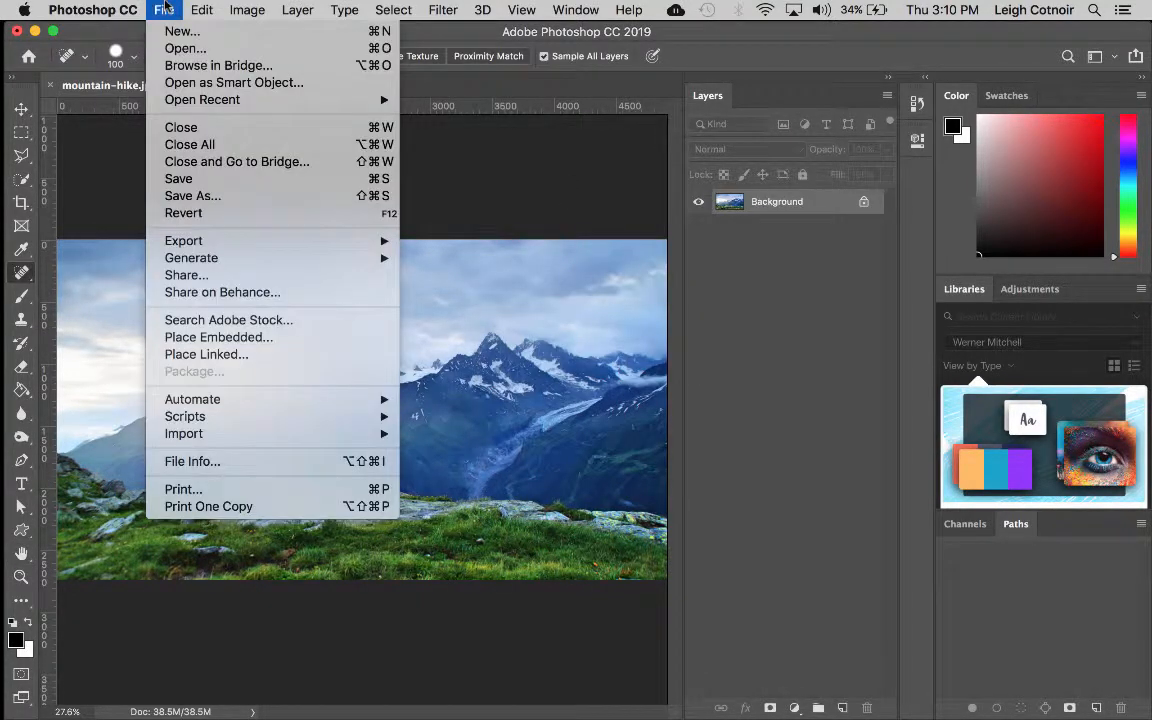
left_click(190, 195)
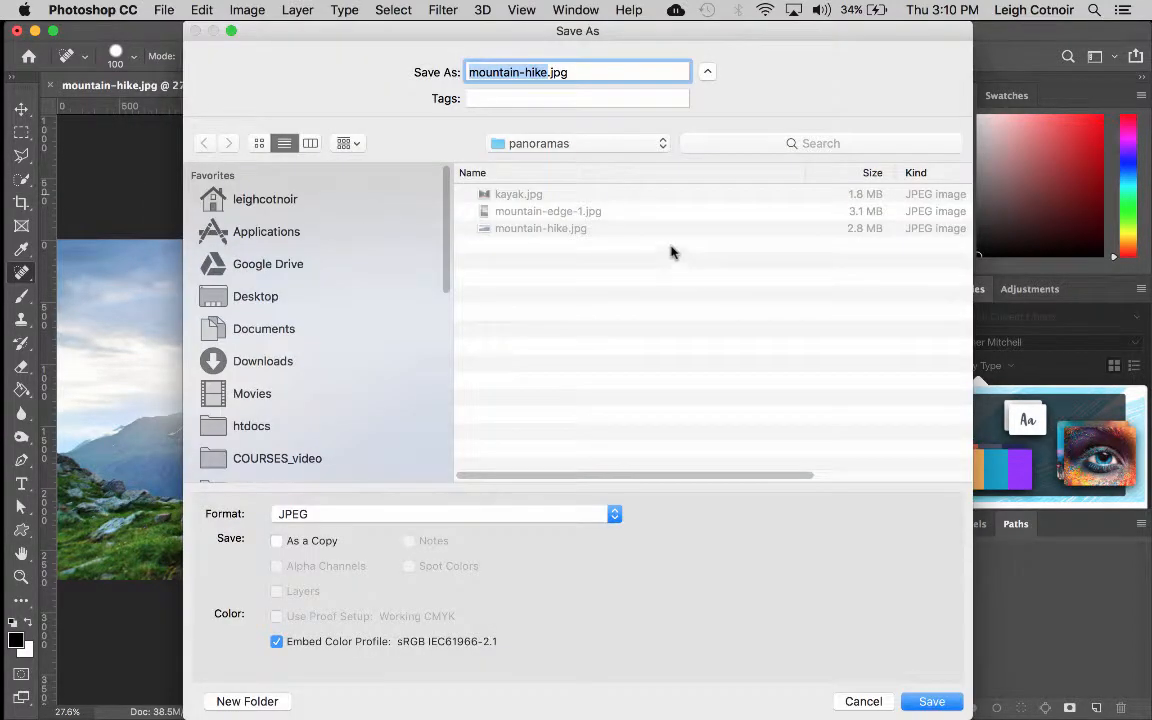
left_click(547, 72)
type("-res")
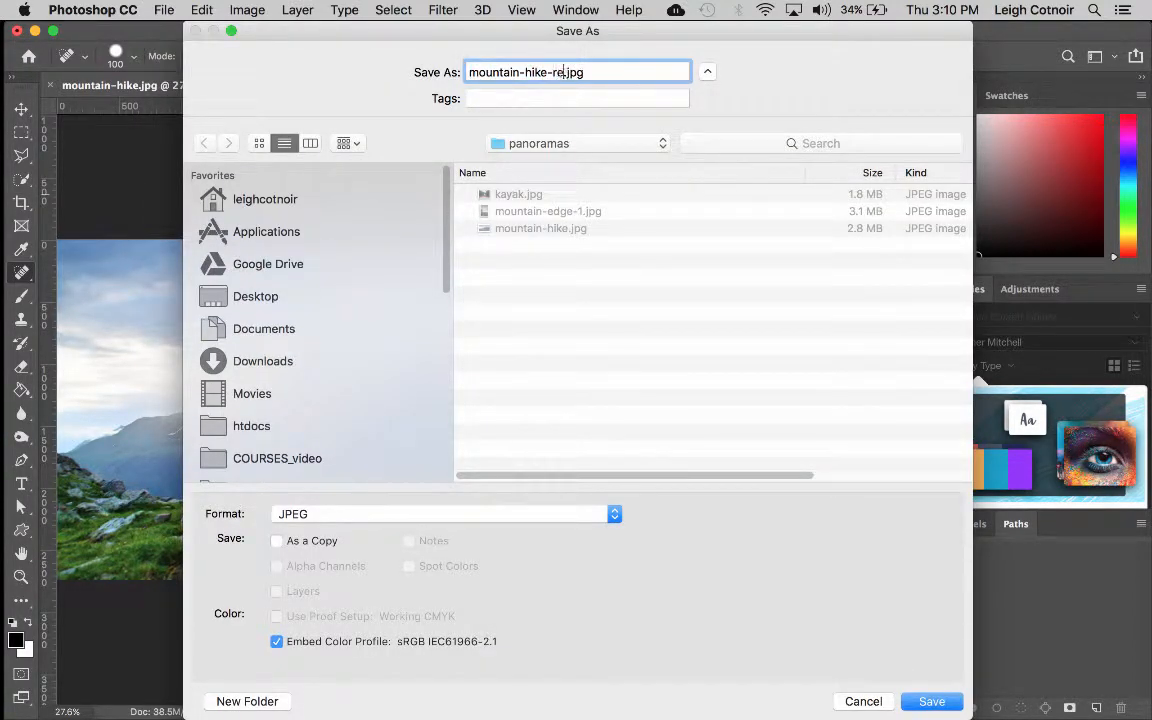
key("Return")
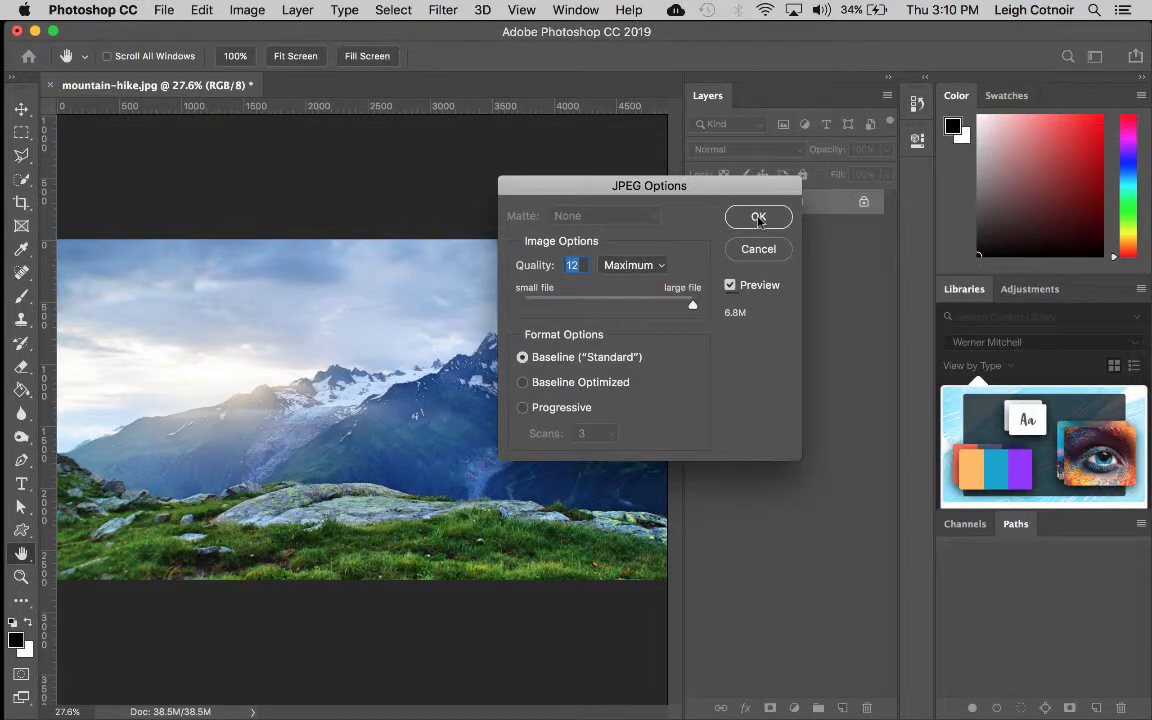
left_click(742, 216)
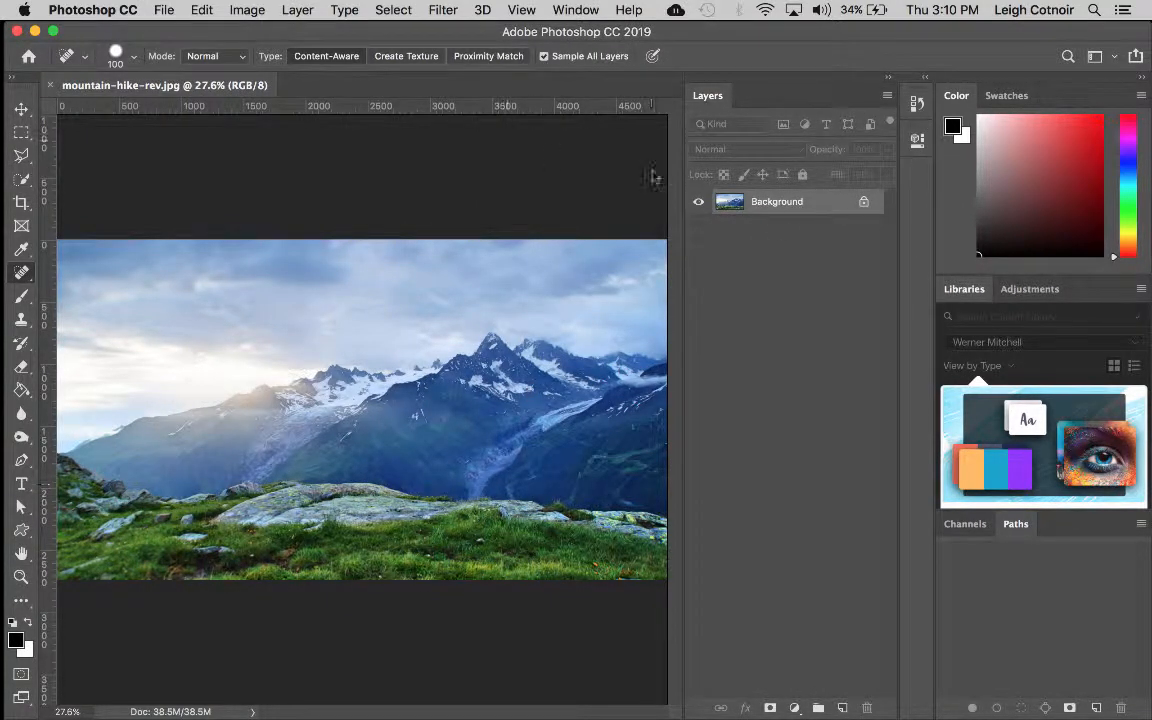
Step: Convert the Background layer into a new spherical panorama layer without switching to the 3D workspace
left_click(482, 10)
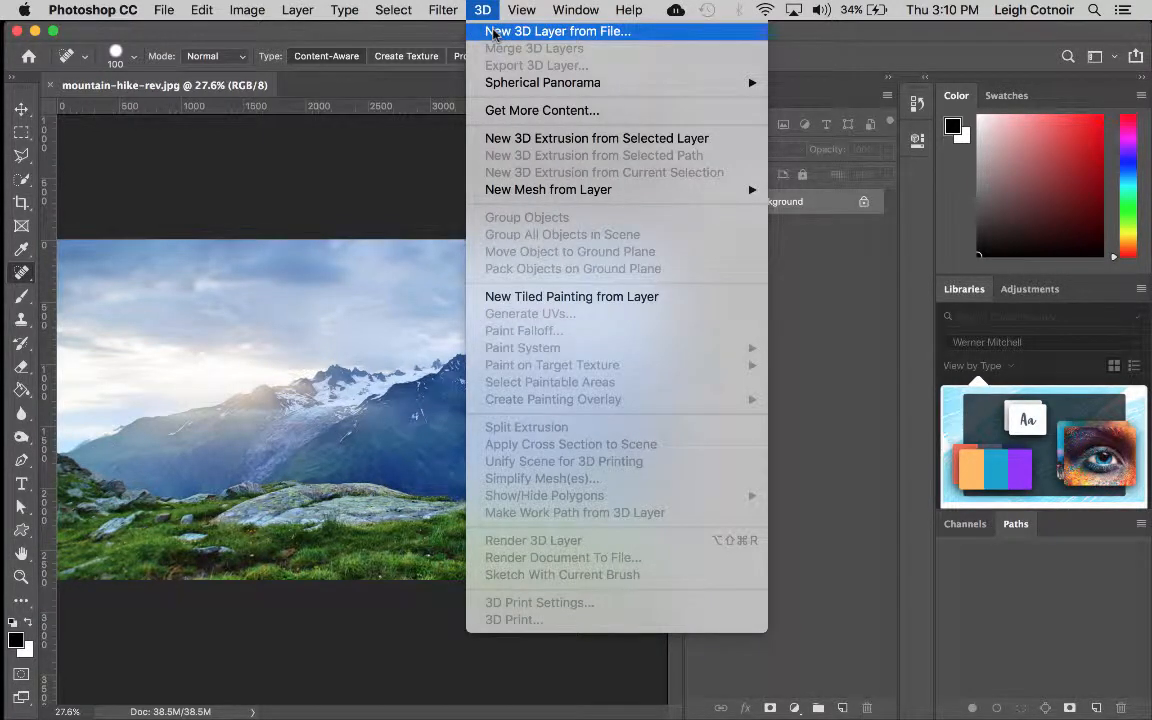
mouse_move(640, 83)
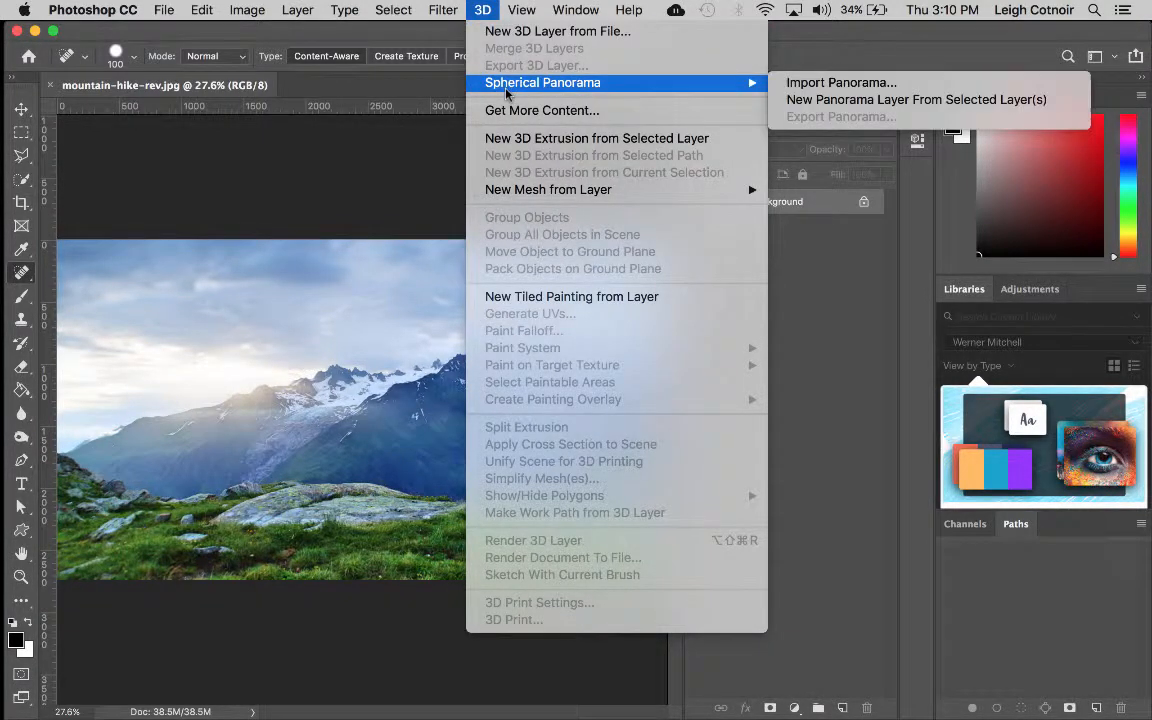
left_click(849, 99)
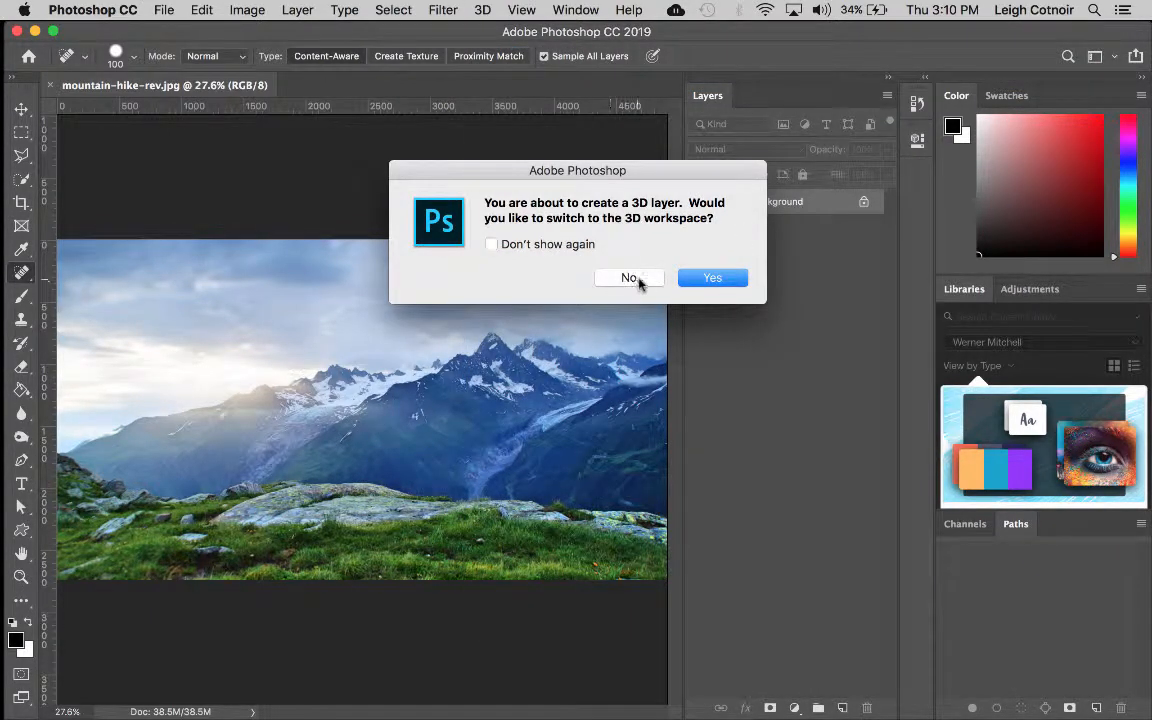
left_click(636, 280)
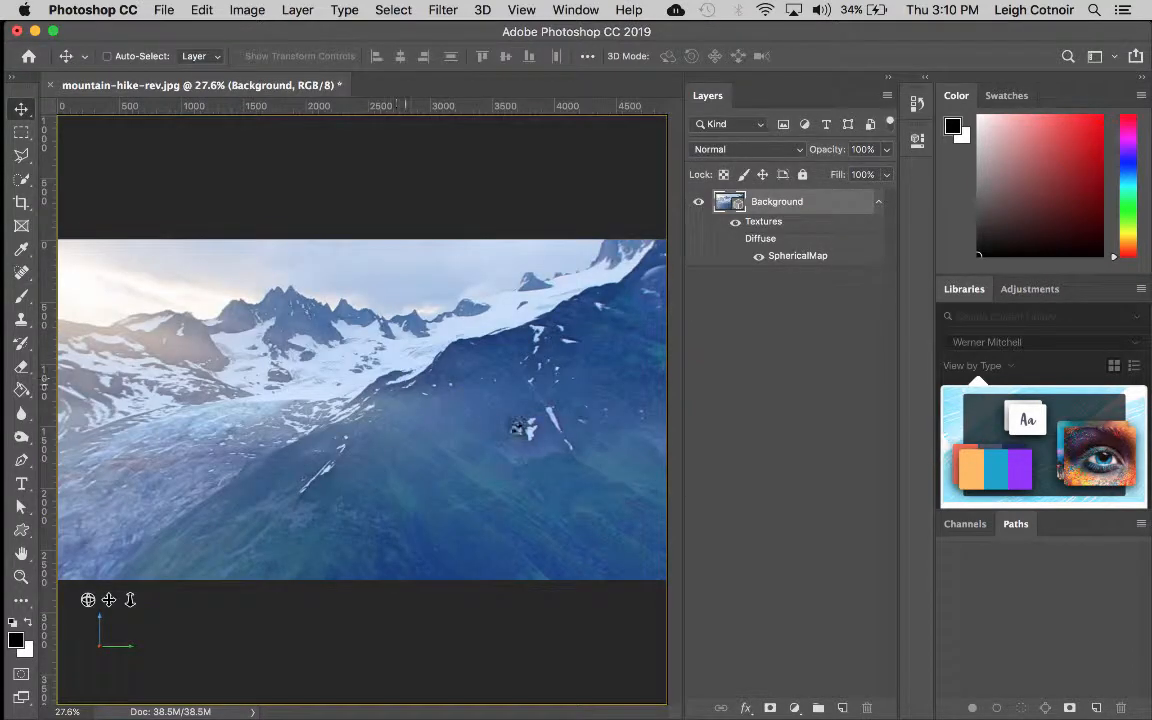
Step: Collapse the Layers panel and look around the spherical panorama to examine the mountains, the sky and the seam between the image edges
left_click(887, 79)
left_click_drag(552, 340, 391, 357)
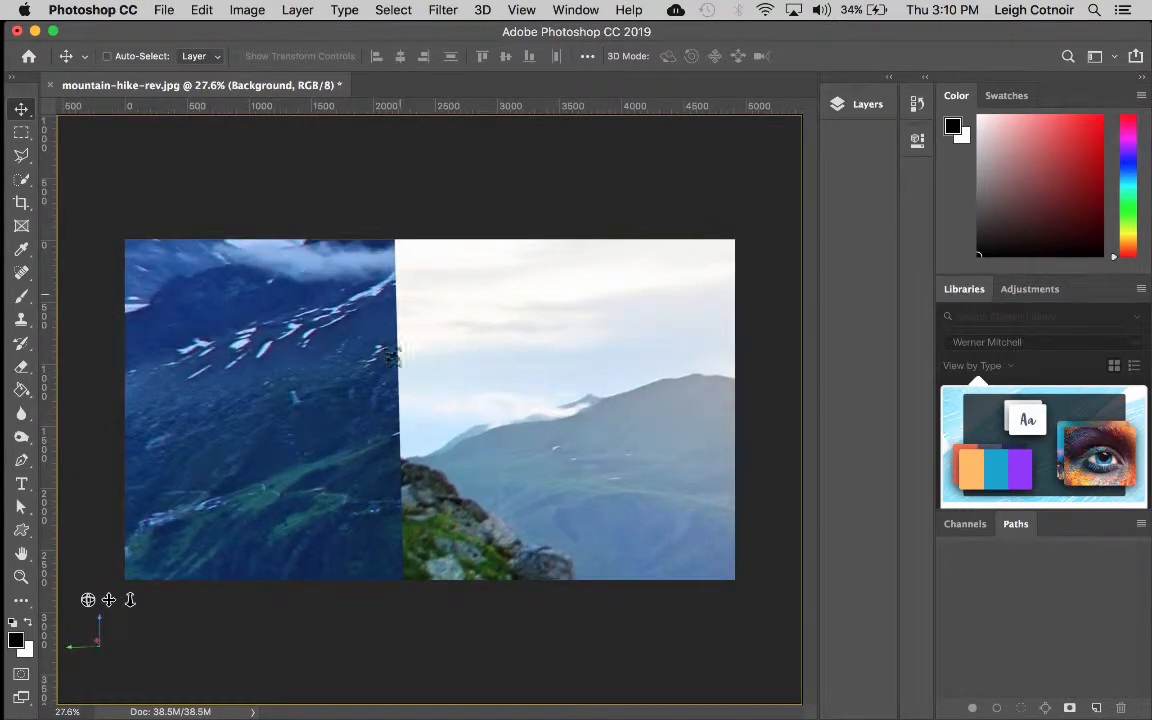
left_click_drag(576, 472, 490, 480)
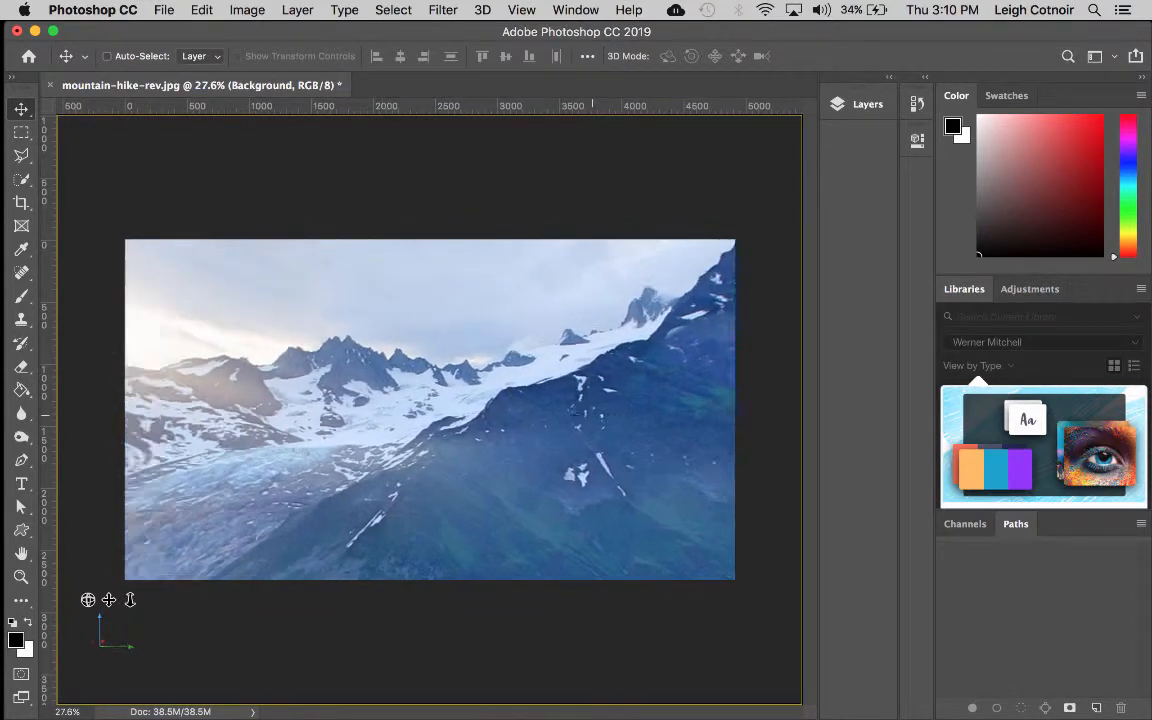
mouse_move(576, 411)
left_mouse_down()
mouse_move(465, 417)
mouse_move(572, 416)
mouse_move(661, 436)
mouse_move(690, 379)
mouse_move(679, 420)
mouse_move(463, 414)
mouse_move(500, 451)
mouse_move(512, 420)
mouse_move(545, 412)
mouse_move(695, 408)
mouse_move(558, 418)
left_mouse_up()
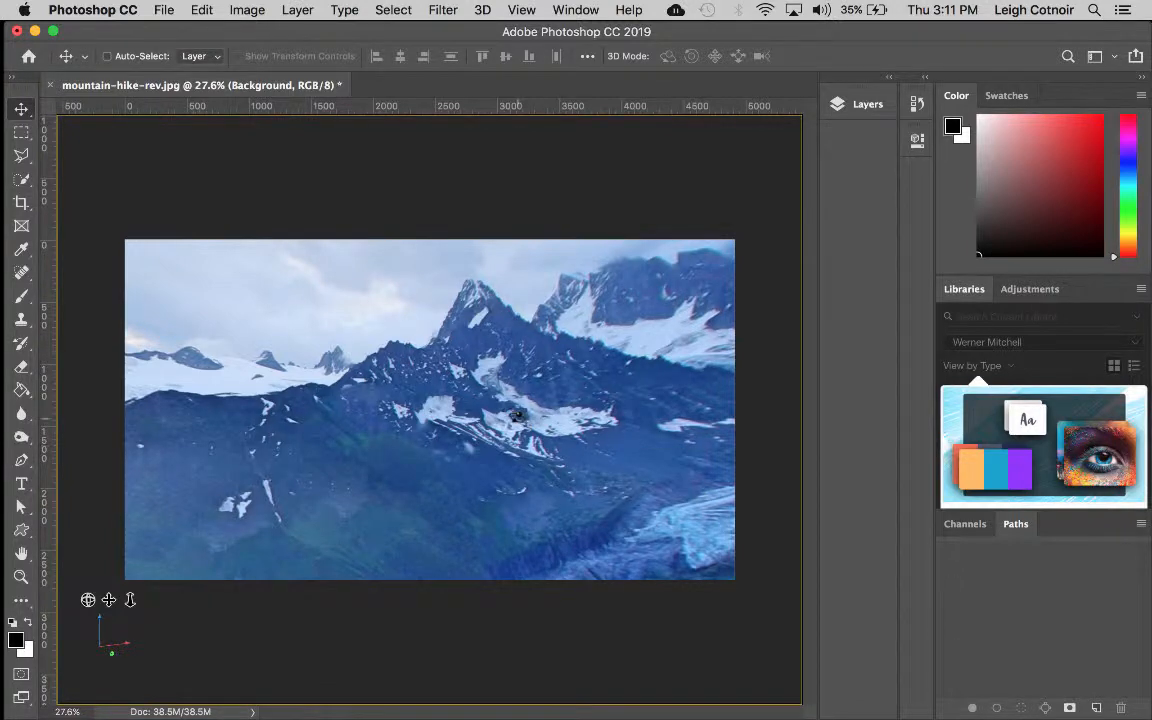
left_click_drag(518, 415, 310, 414)
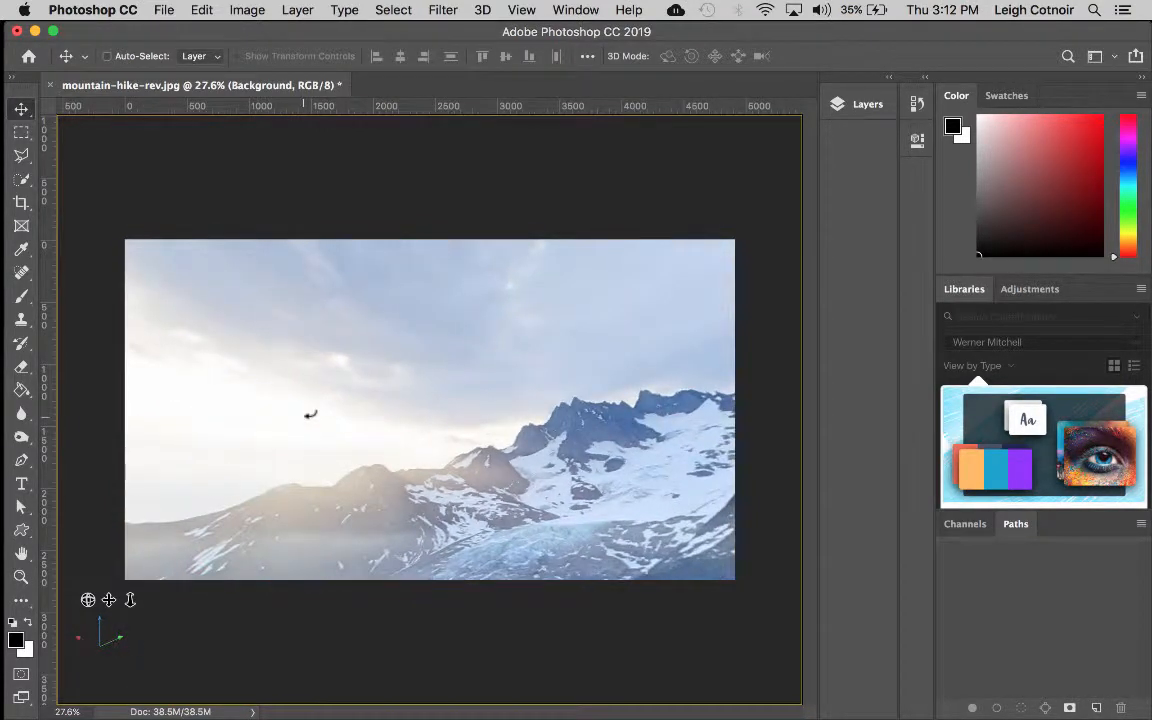
left_click_drag(534, 465, 503, 477)
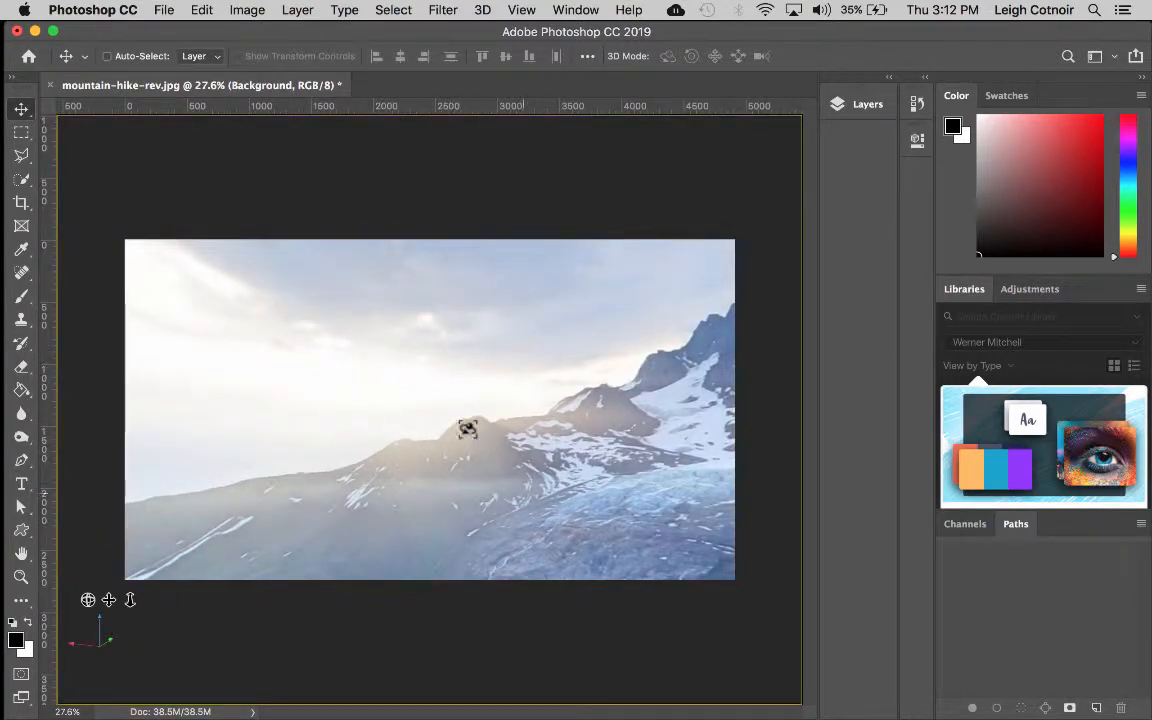
left_click_drag(381, 454, 236, 454)
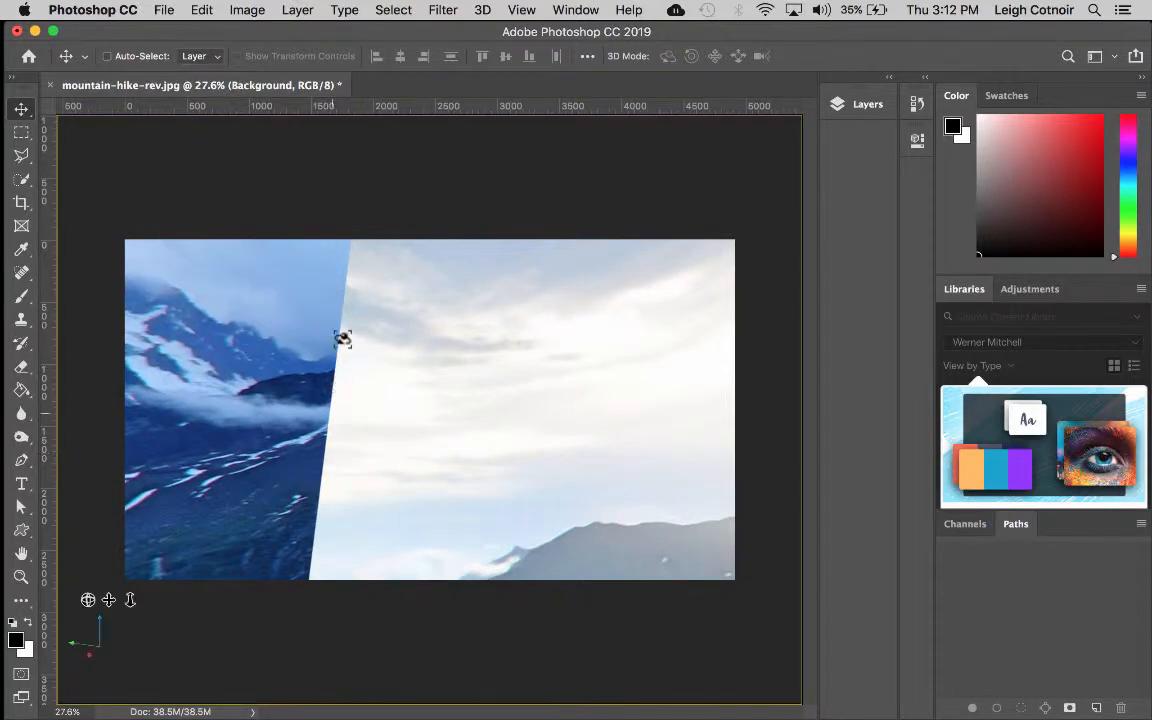
key("space")
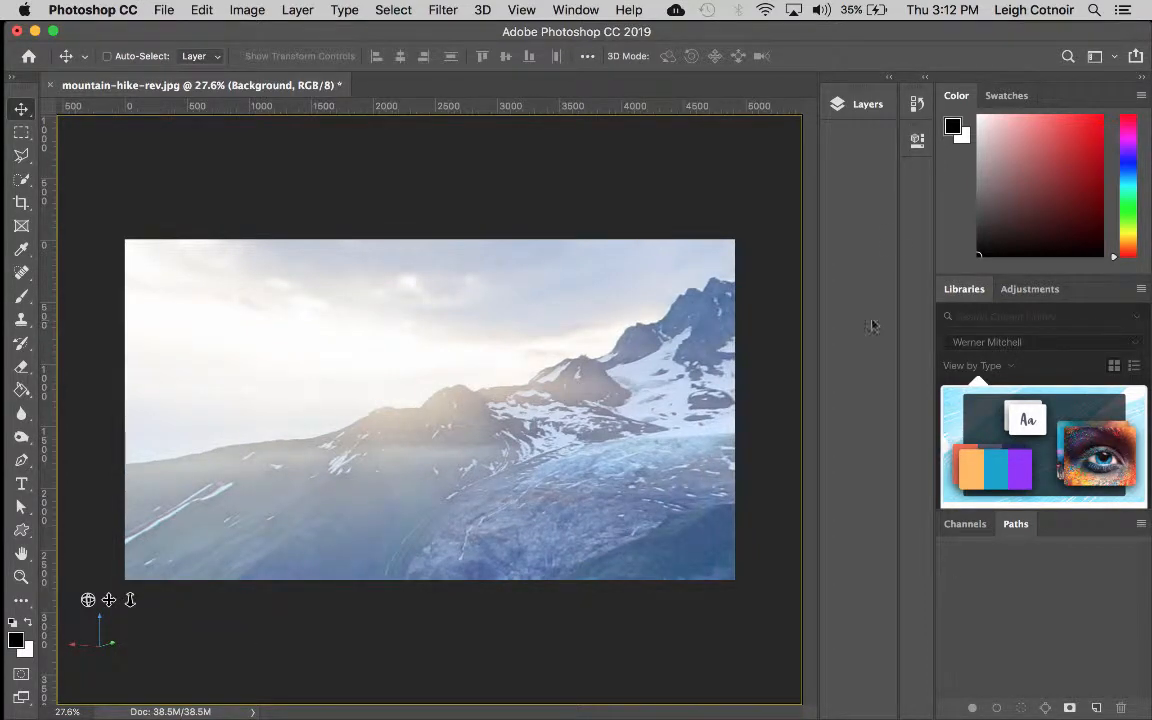
Step: Restore the document to its original mountain-hike.jpg history snapshot
left_click(918, 106)
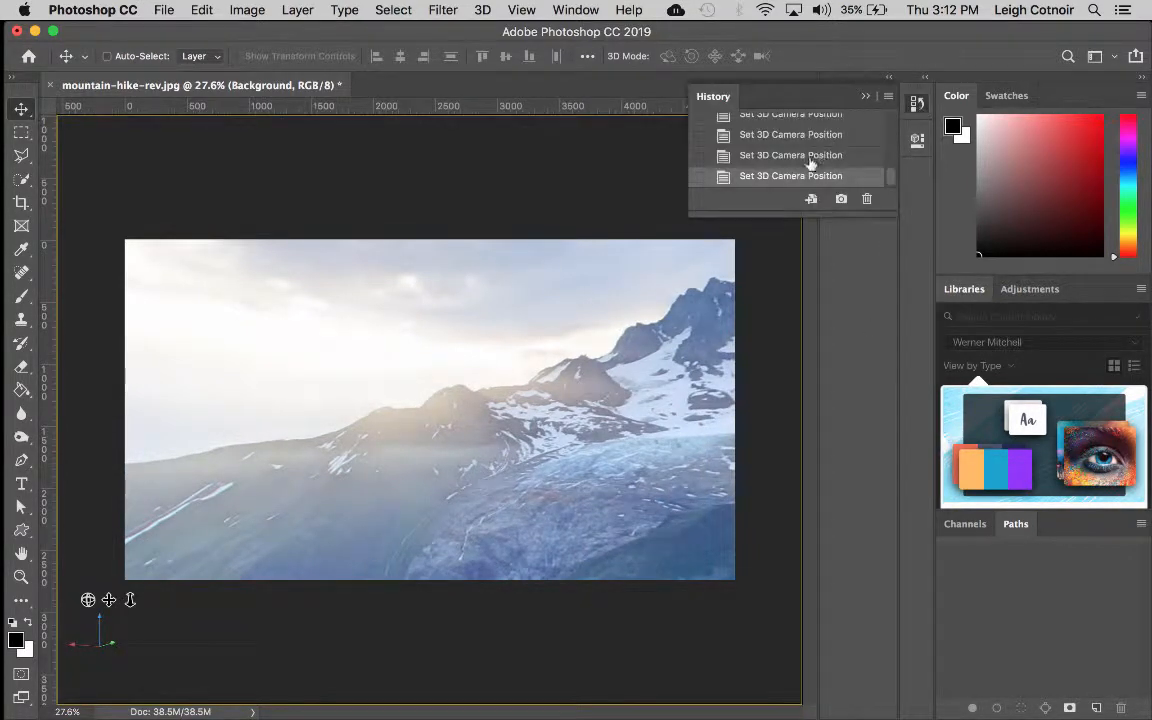
scroll(810, 160, "up", 10)
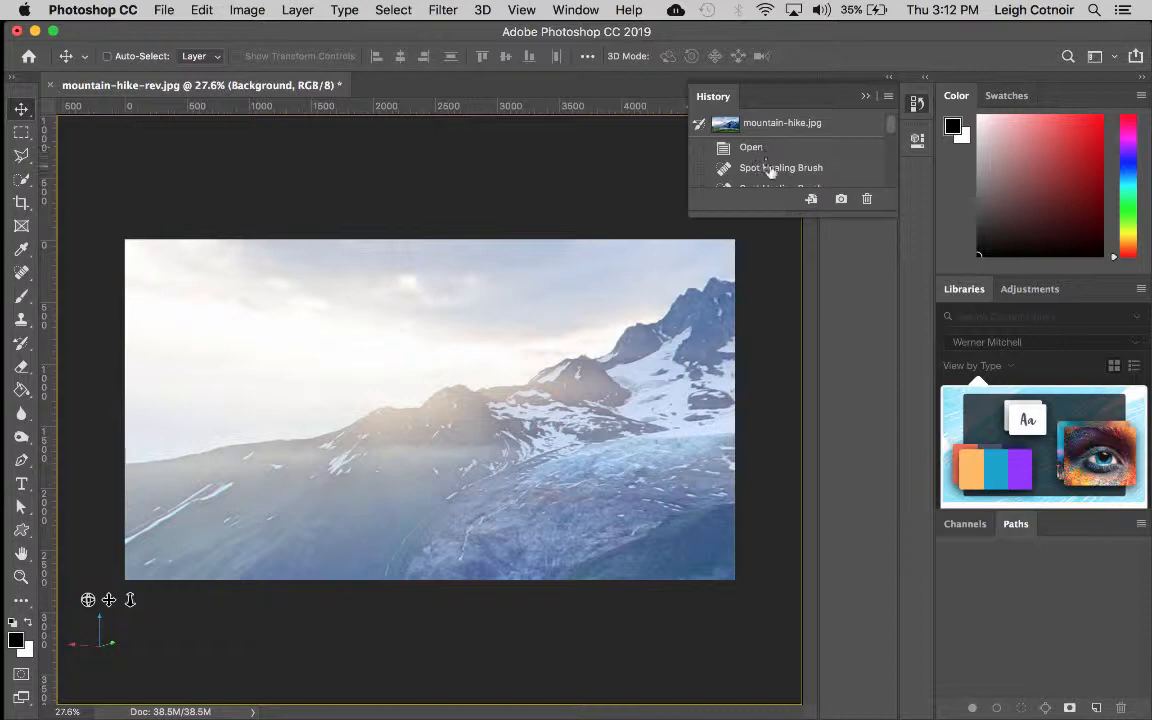
left_click(781, 124)
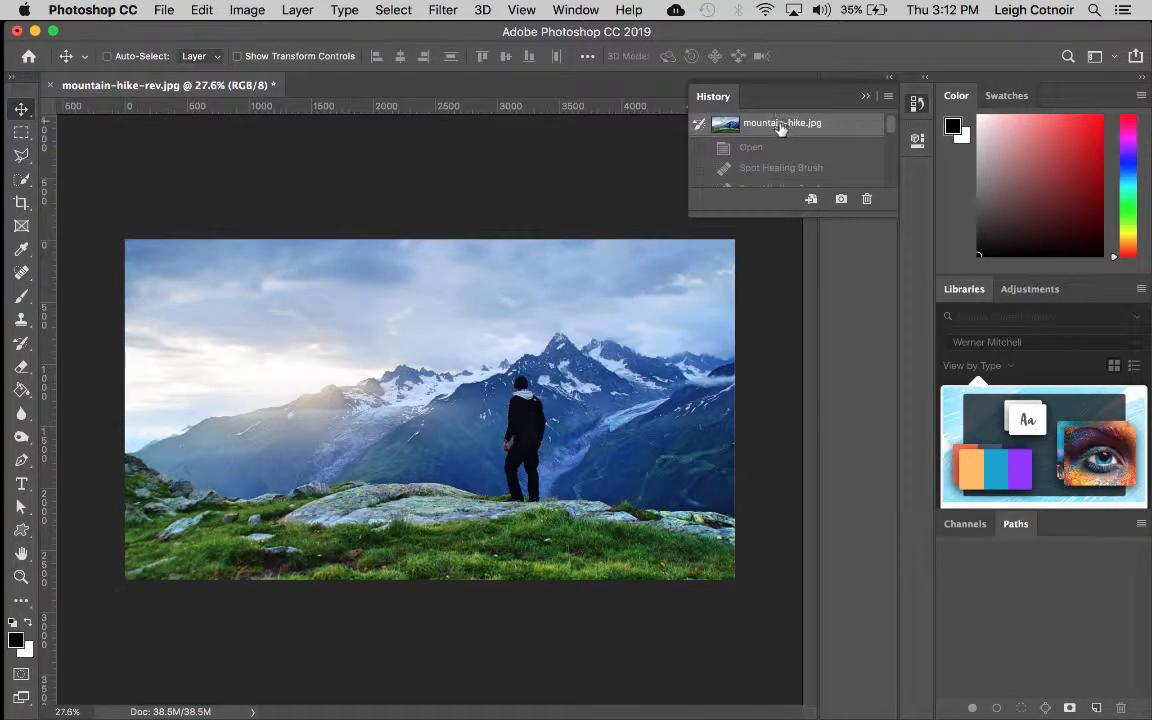
Step: Step forward through the document history to the healed image at the Spot Healing Brush (Save As) state
left_click(772, 152)
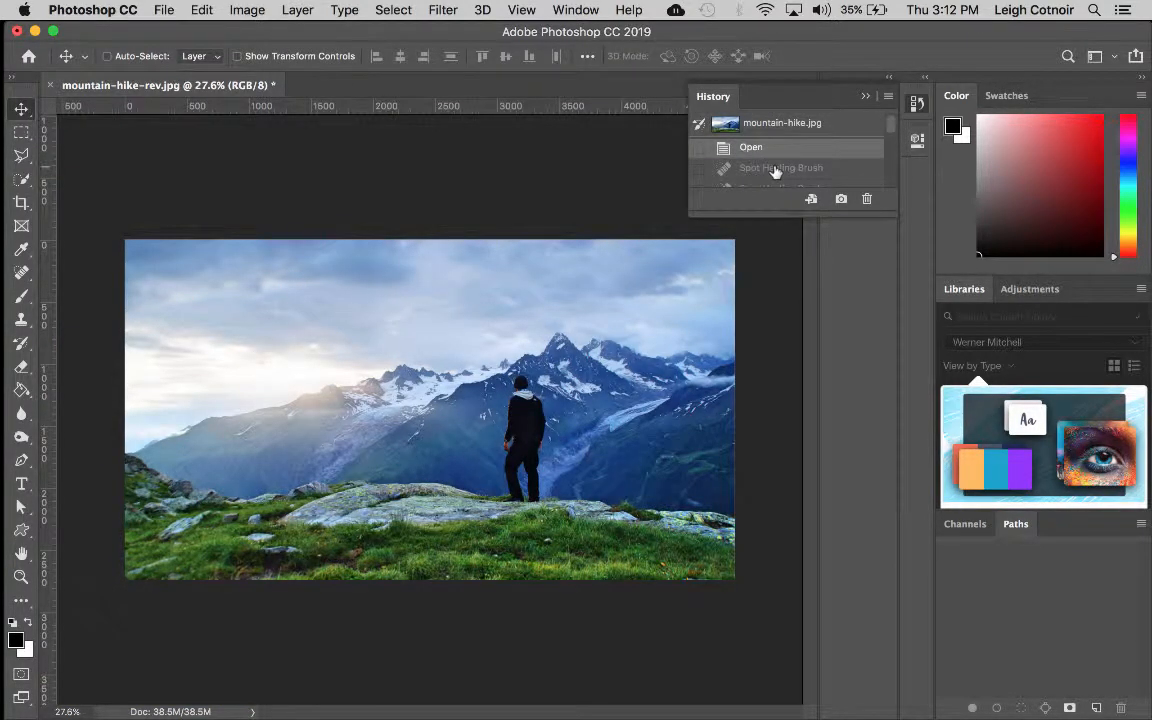
left_click(775, 170)
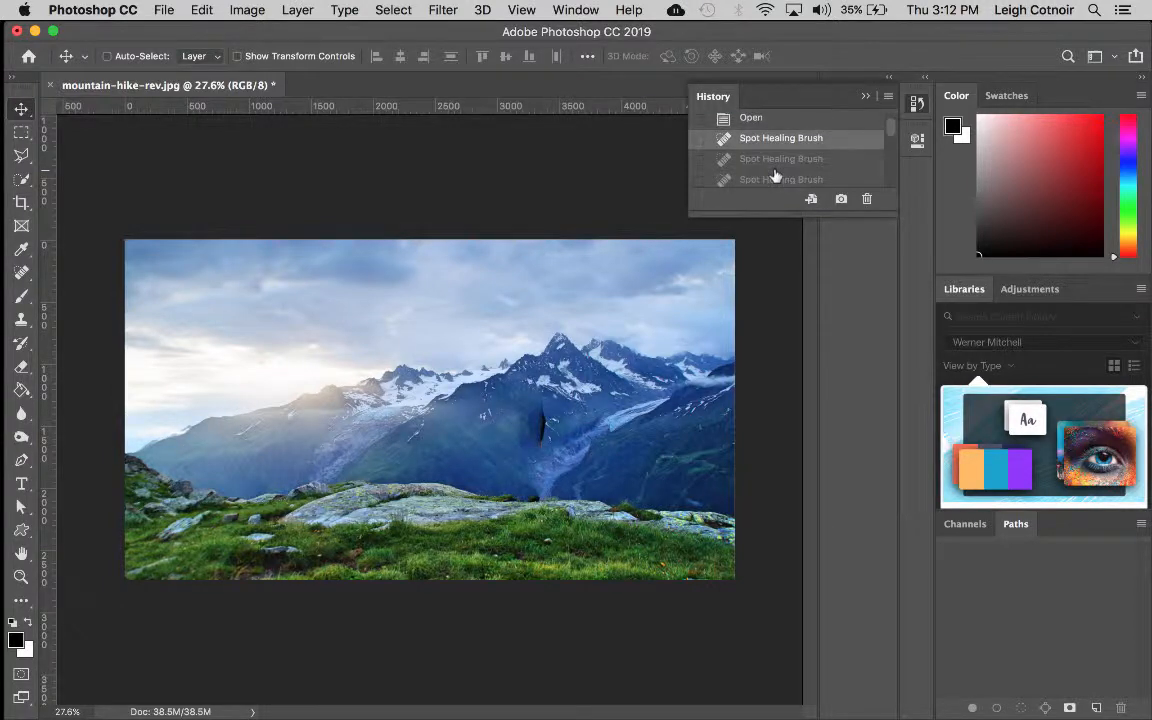
scroll(775, 175, "down", 5)
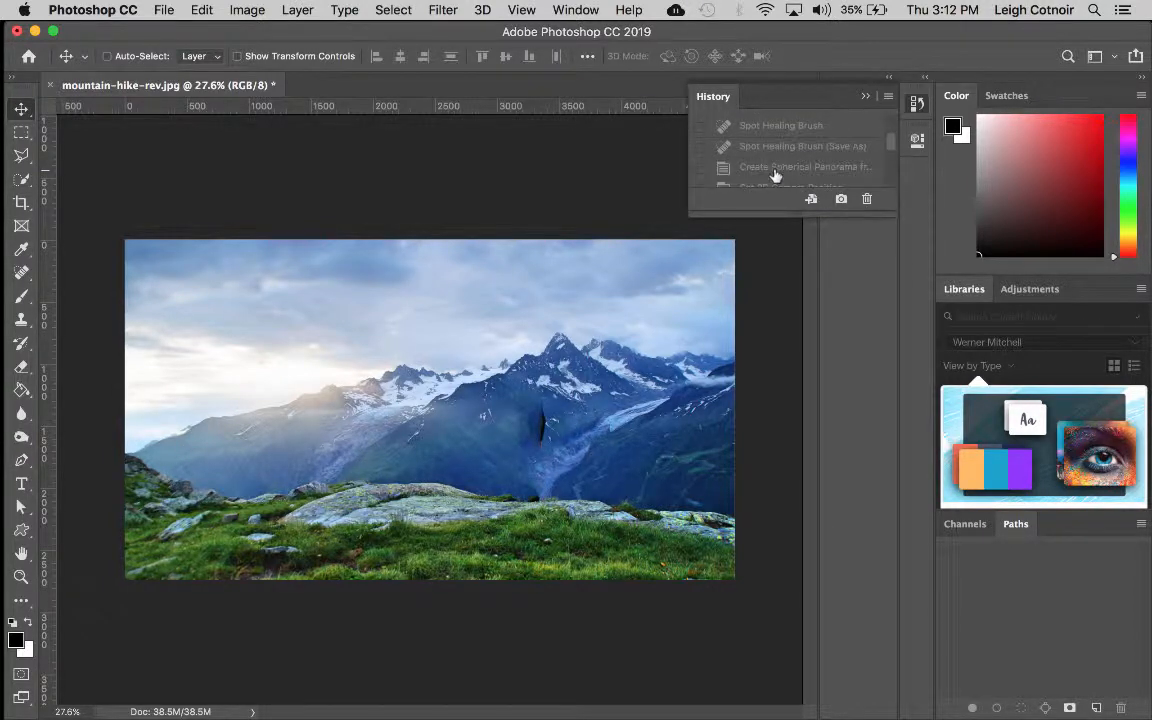
left_click(772, 148)
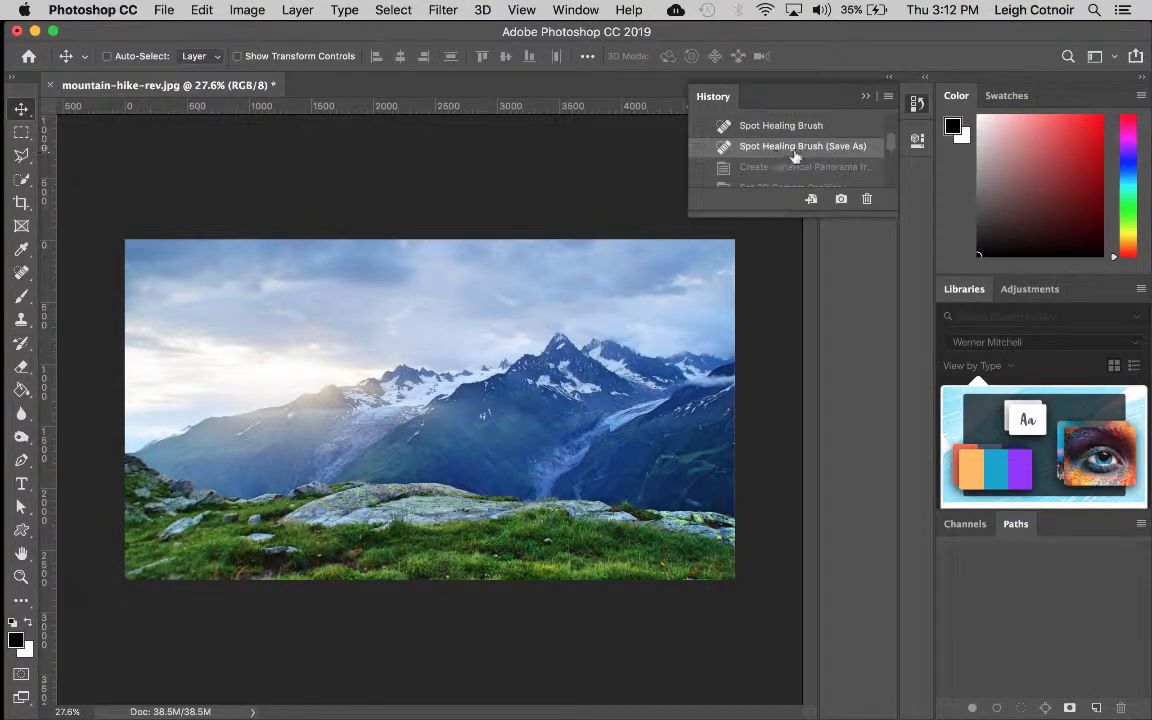
left_click(865, 98)
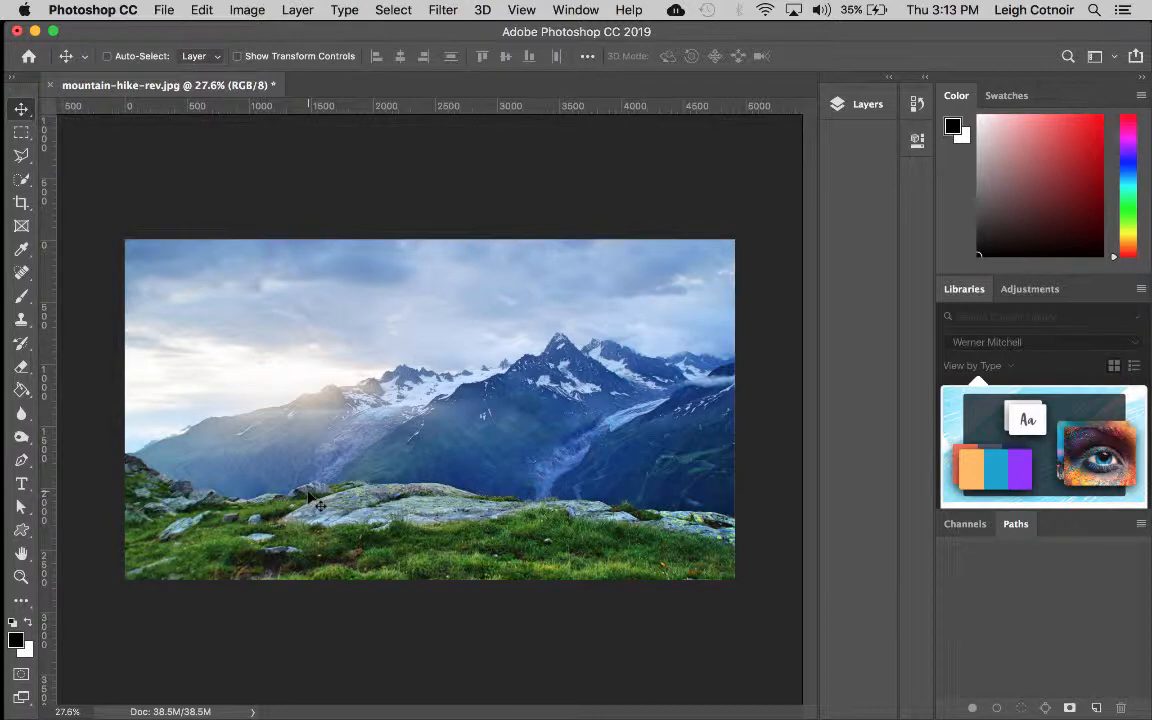
Step: Select the right part of the image, about 3577 by 2742 px at full height, using the Rectangular Marquee in Normal style
left_click(21, 131)
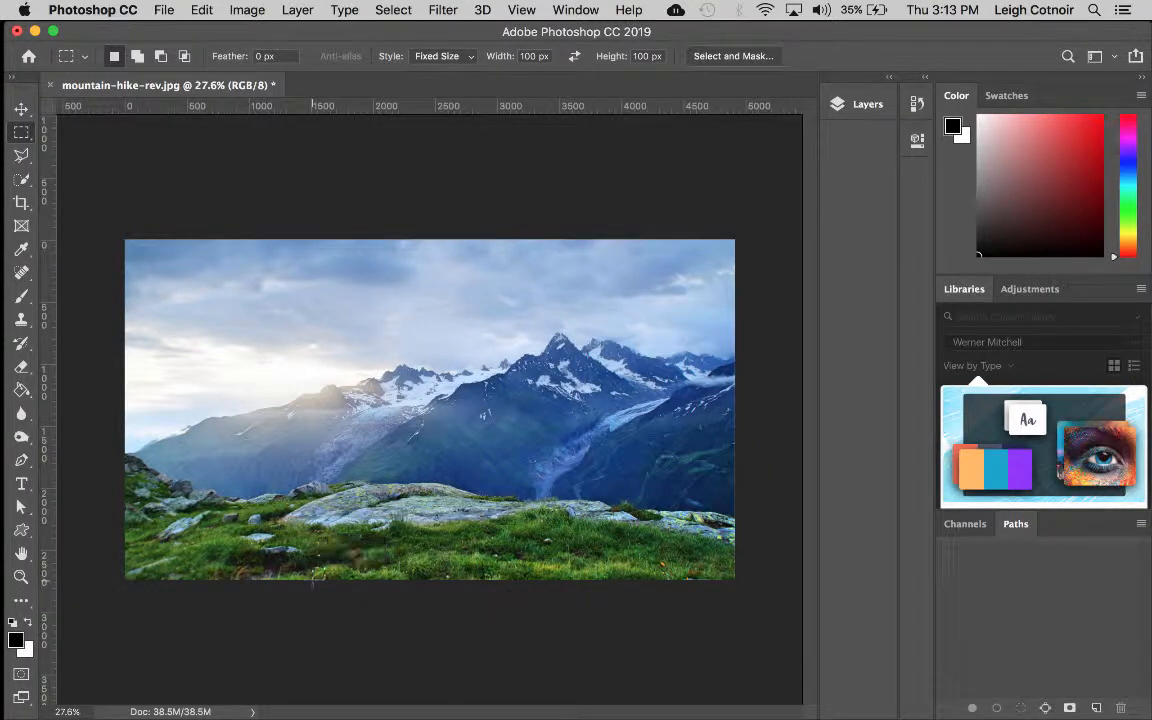
left_click(450, 55)
left_click(449, 30)
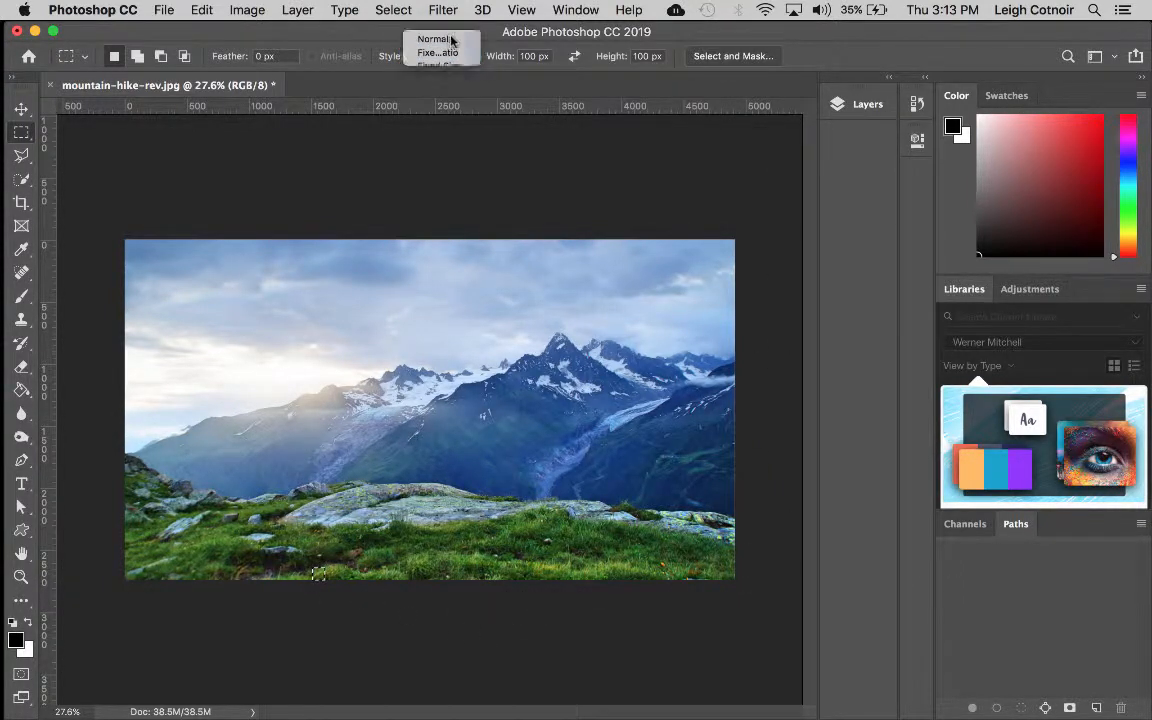
left_click_drag(765, 217, 303, 716)
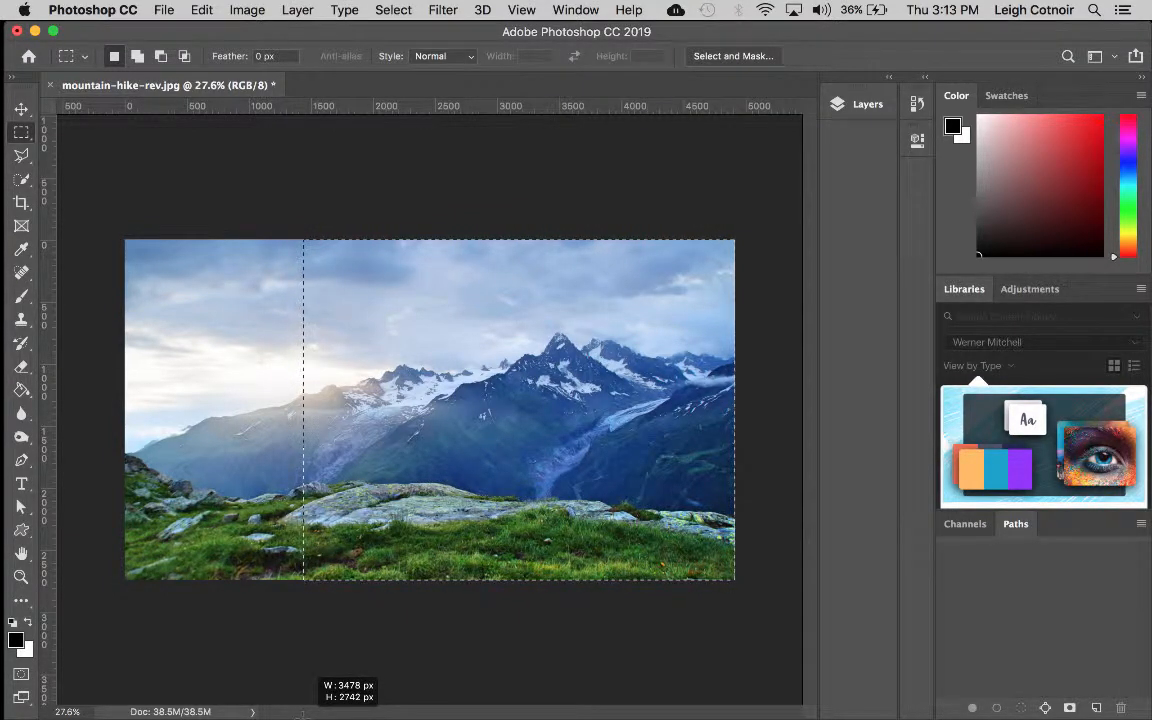
left_click_drag(303, 716, 291, 716)
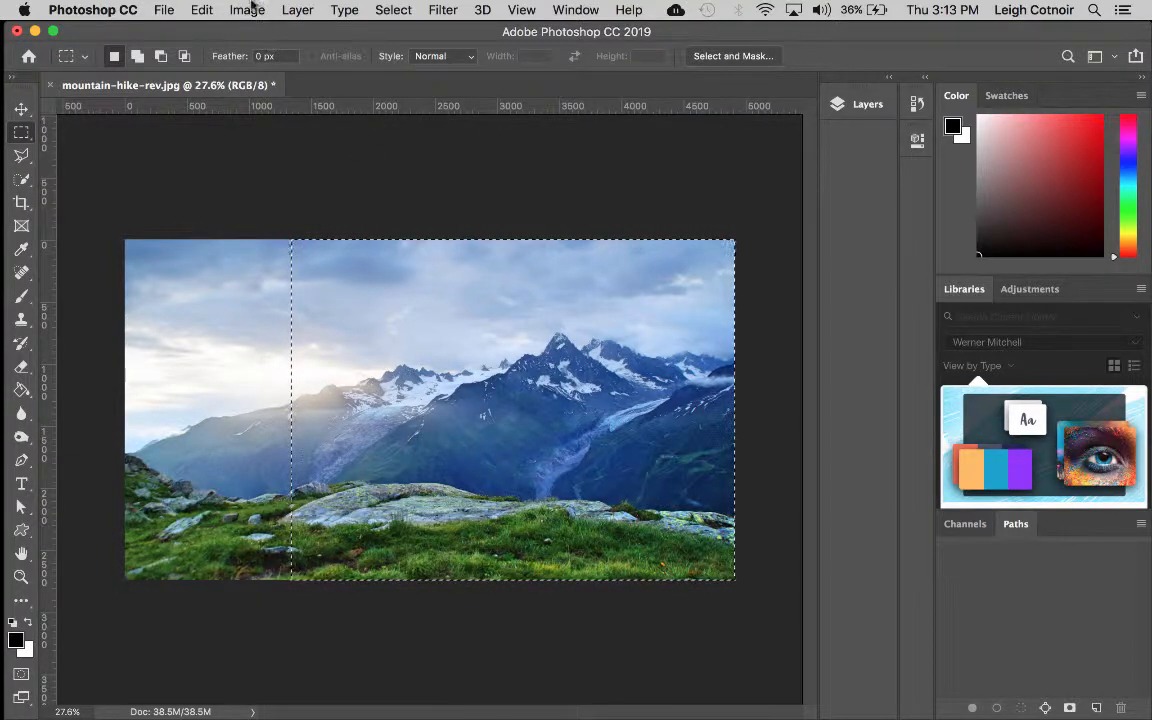
Step: Crop the image to the marquee selection and deselect
left_click(200, 10)
mouse_move(247, 10)
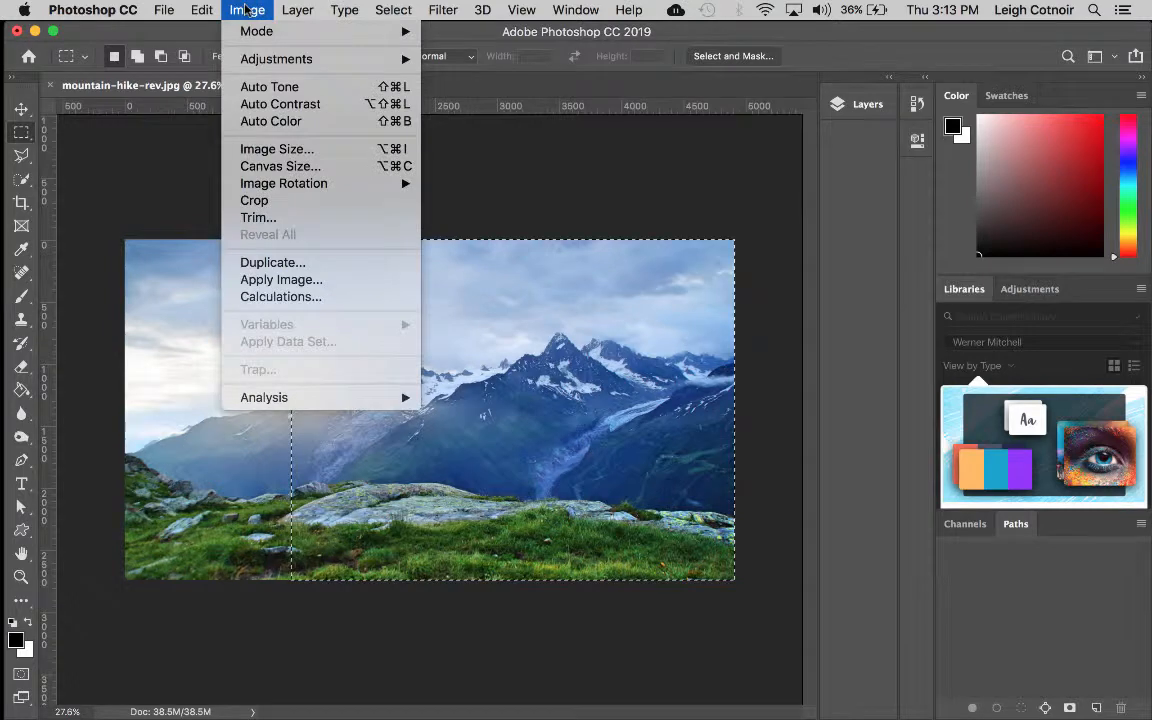
left_click(252, 205)
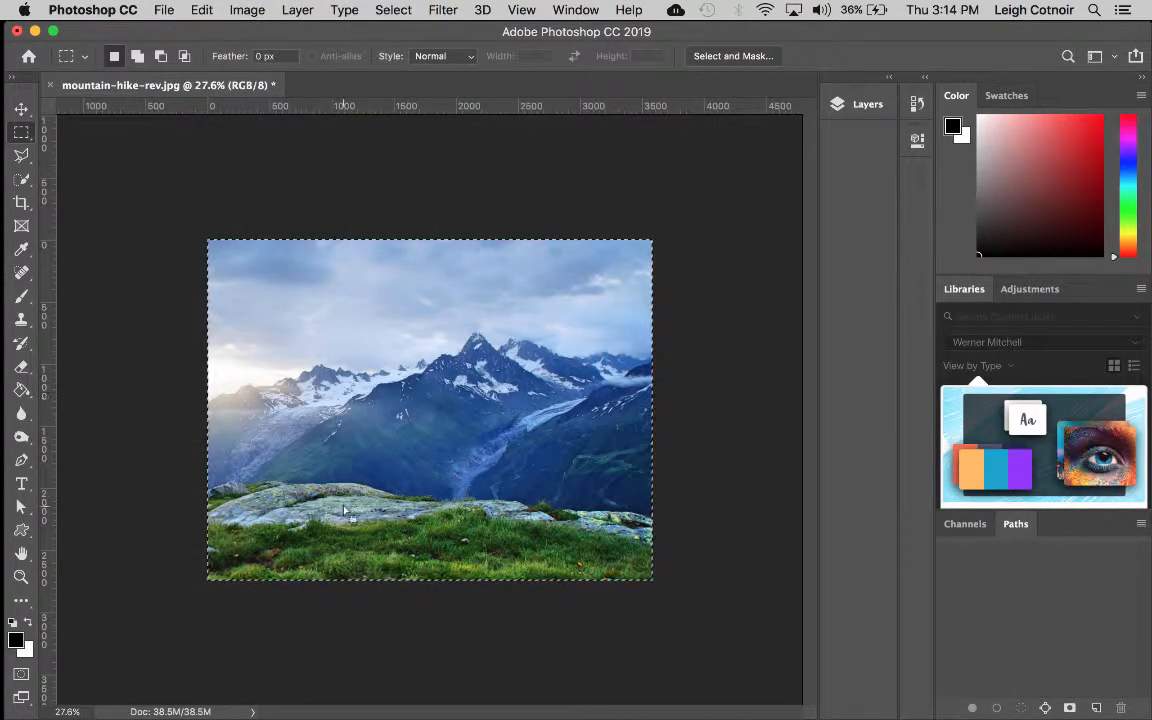
left_click(511, 172)
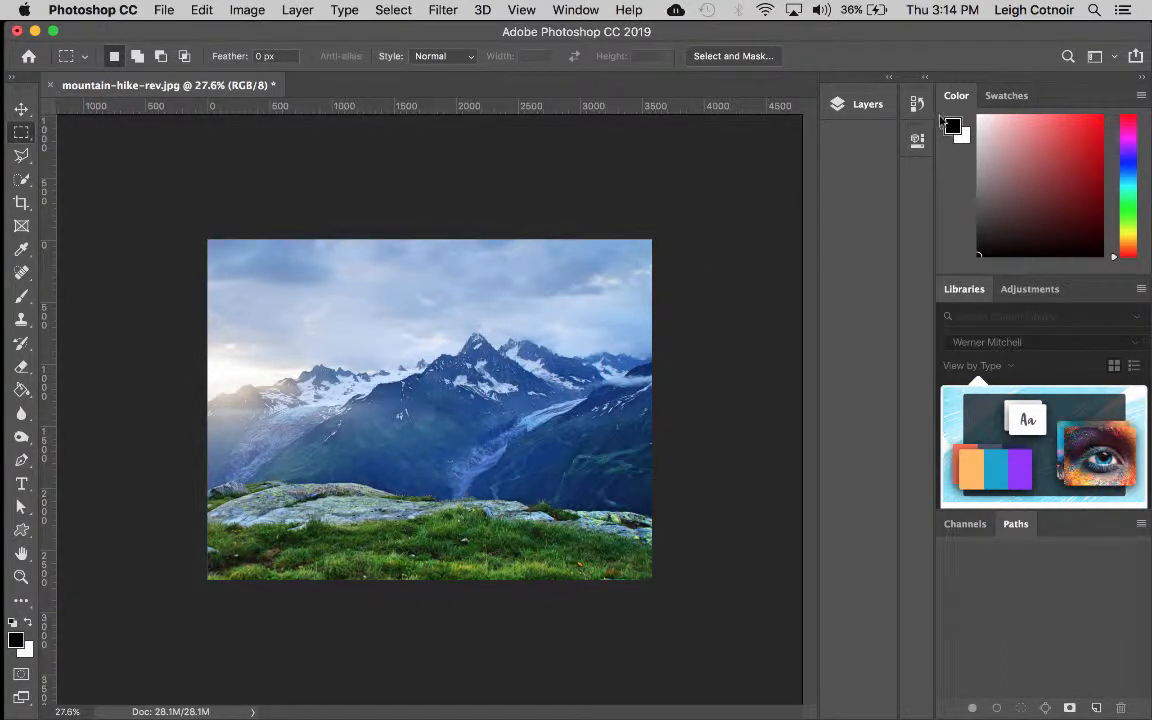
Step: Convert the cropped image into a new spherical panorama layer without switching to the 3D workspace
left_click(484, 10)
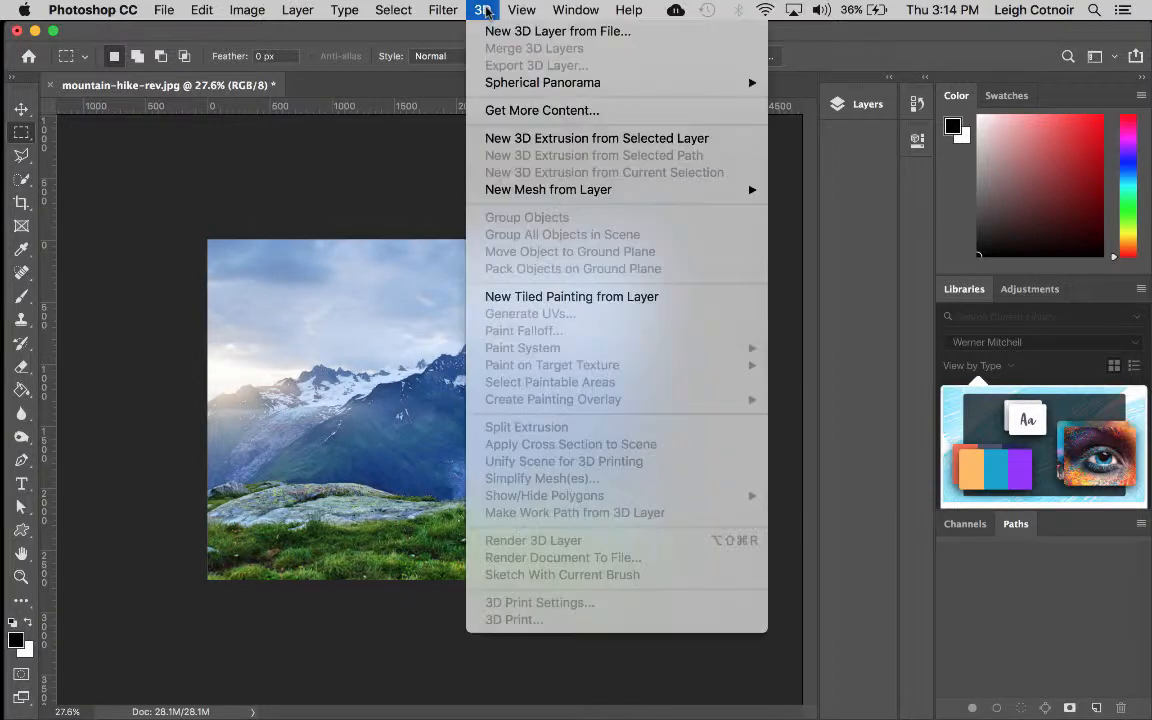
mouse_move(510, 82)
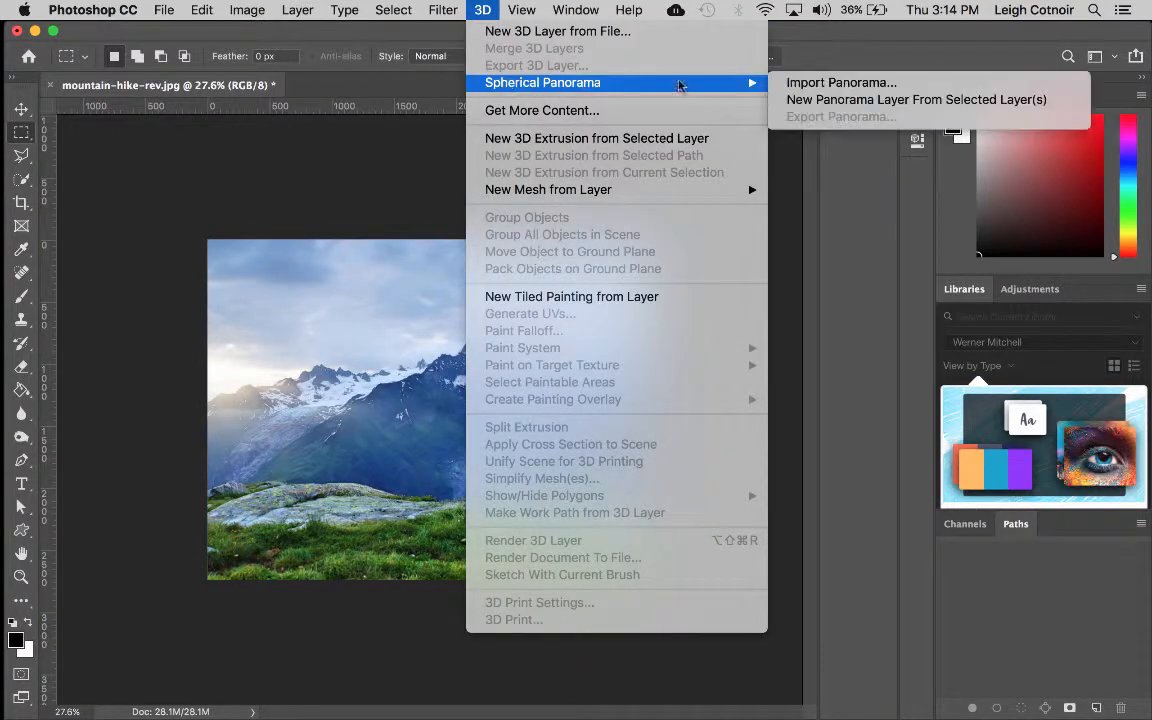
left_click(820, 98)
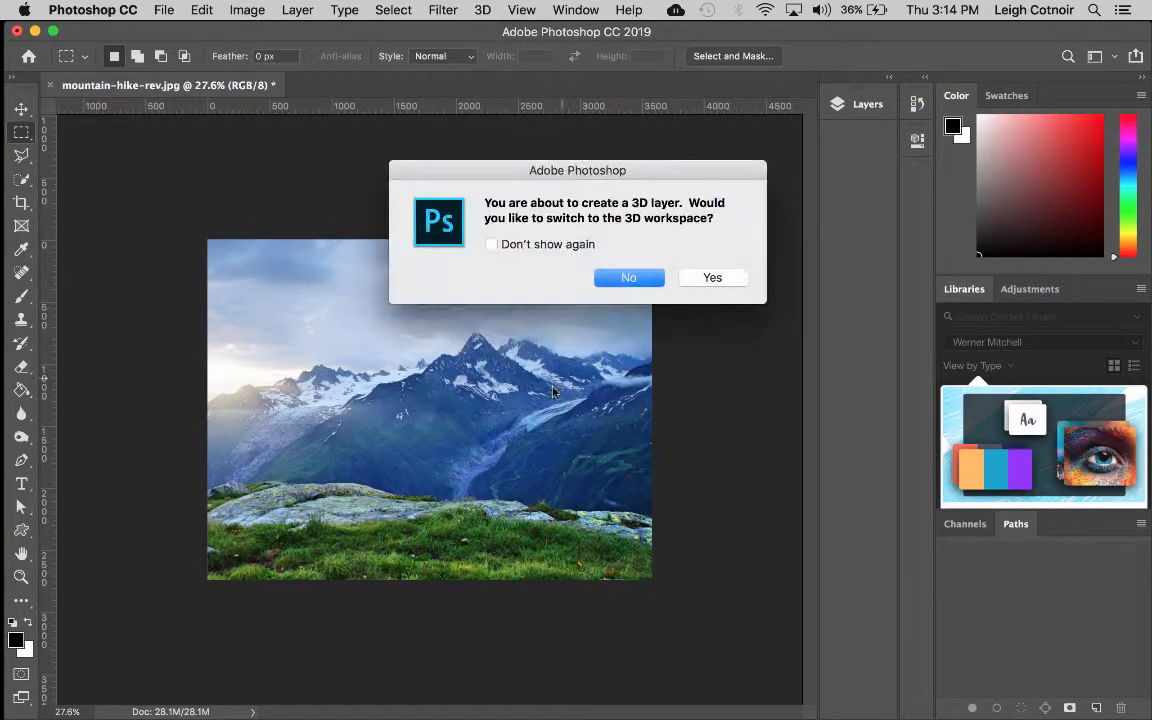
left_click(650, 280)
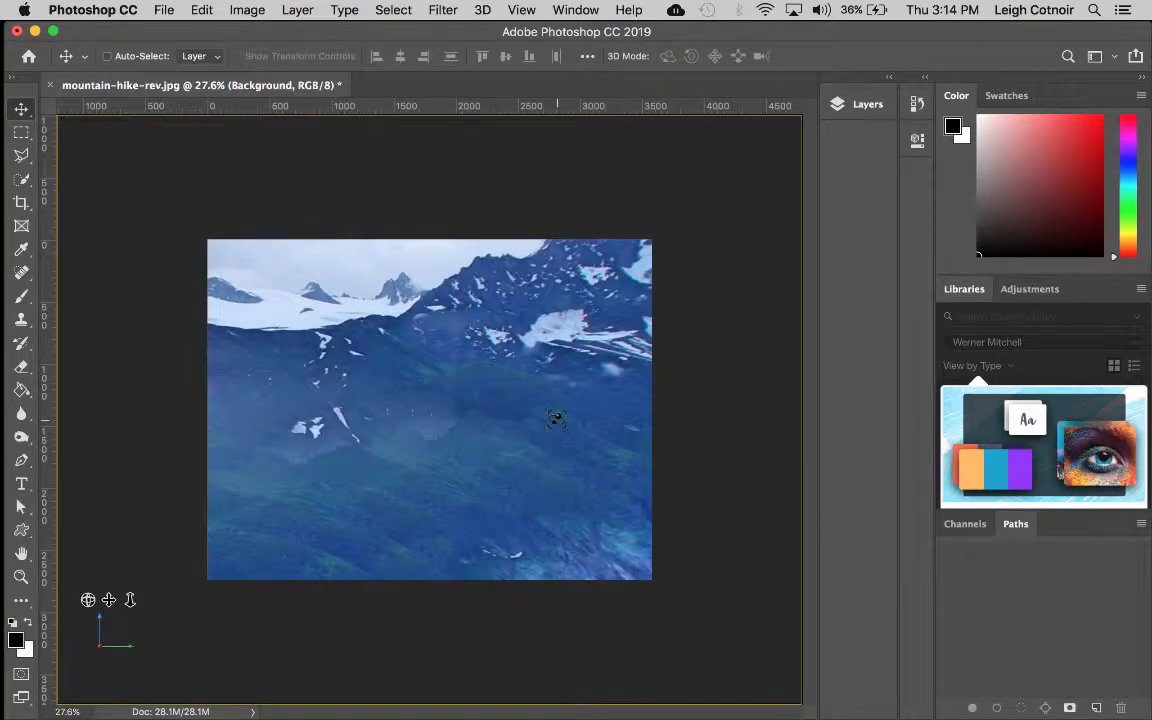
Step: Look around the cropped spherical panorama to examine the seam where the image edges meet
left_click_drag(366, 368, 720, 400)
mouse_move(721, 335)
left_mouse_down()
mouse_move(676, 347)
mouse_move(718, 342)
left_mouse_up()
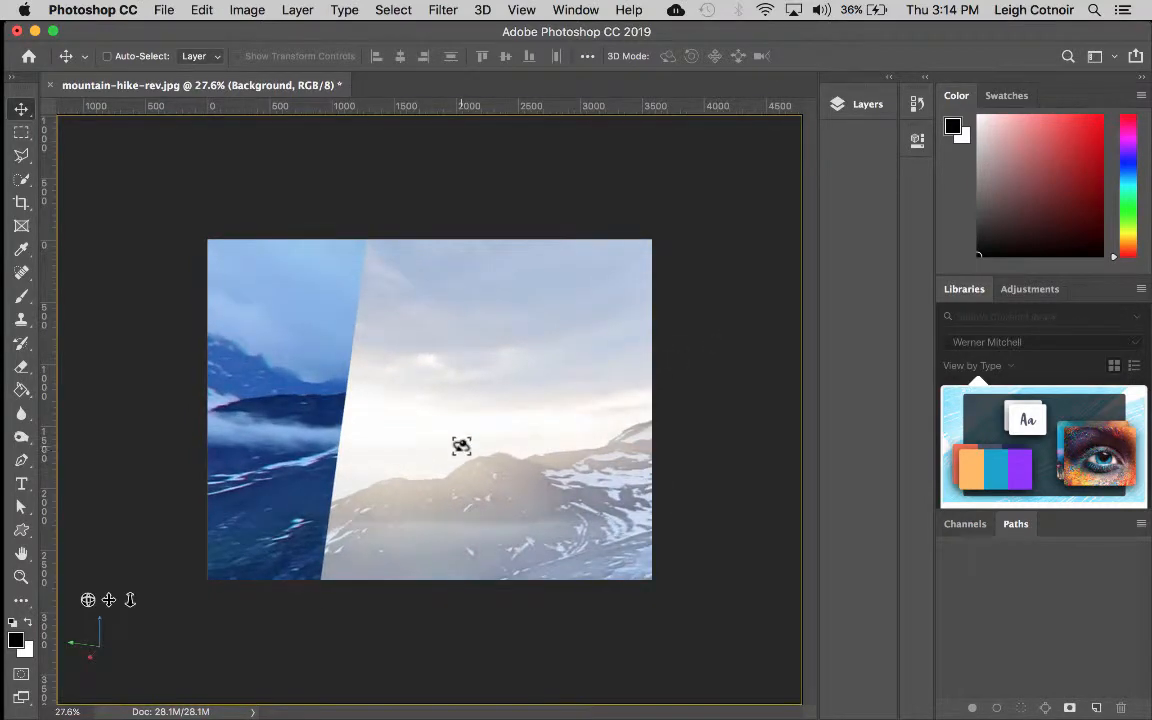
mouse_move(462, 446)
left_mouse_down()
mouse_move(532, 484)
mouse_move(459, 456)
left_mouse_up()
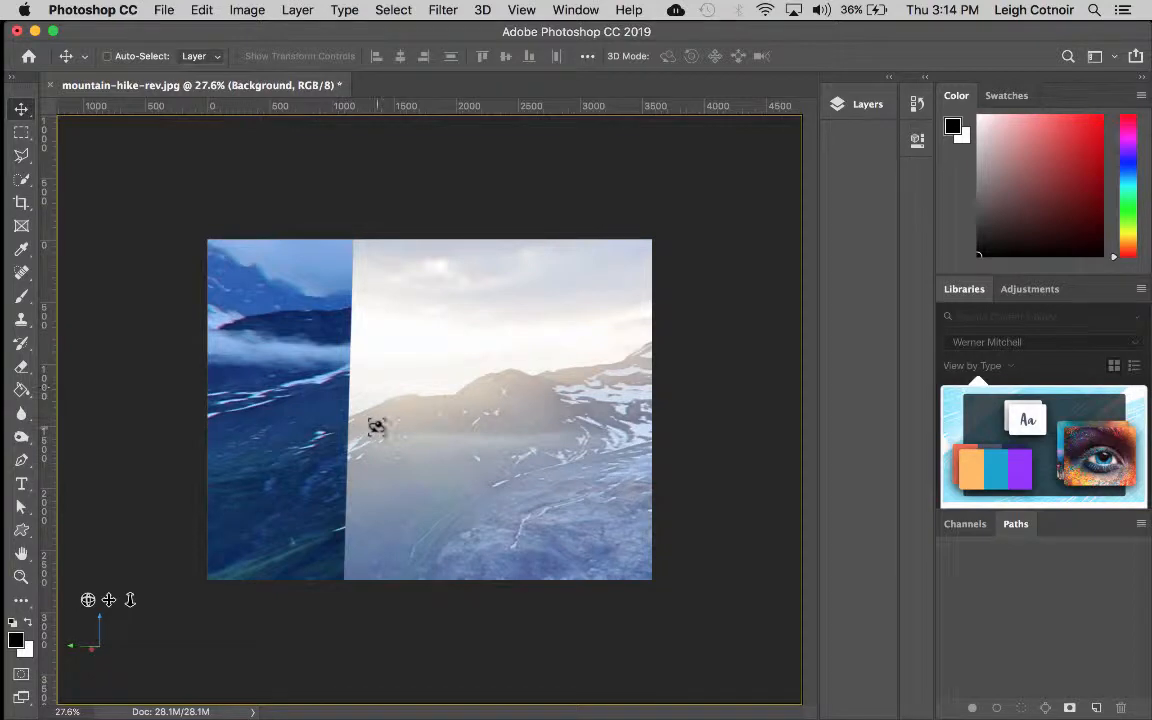
mouse_move(517, 399)
left_mouse_down()
mouse_move(440, 404)
mouse_move(568, 404)
mouse_move(517, 383)
mouse_move(508, 405)
left_mouse_up()
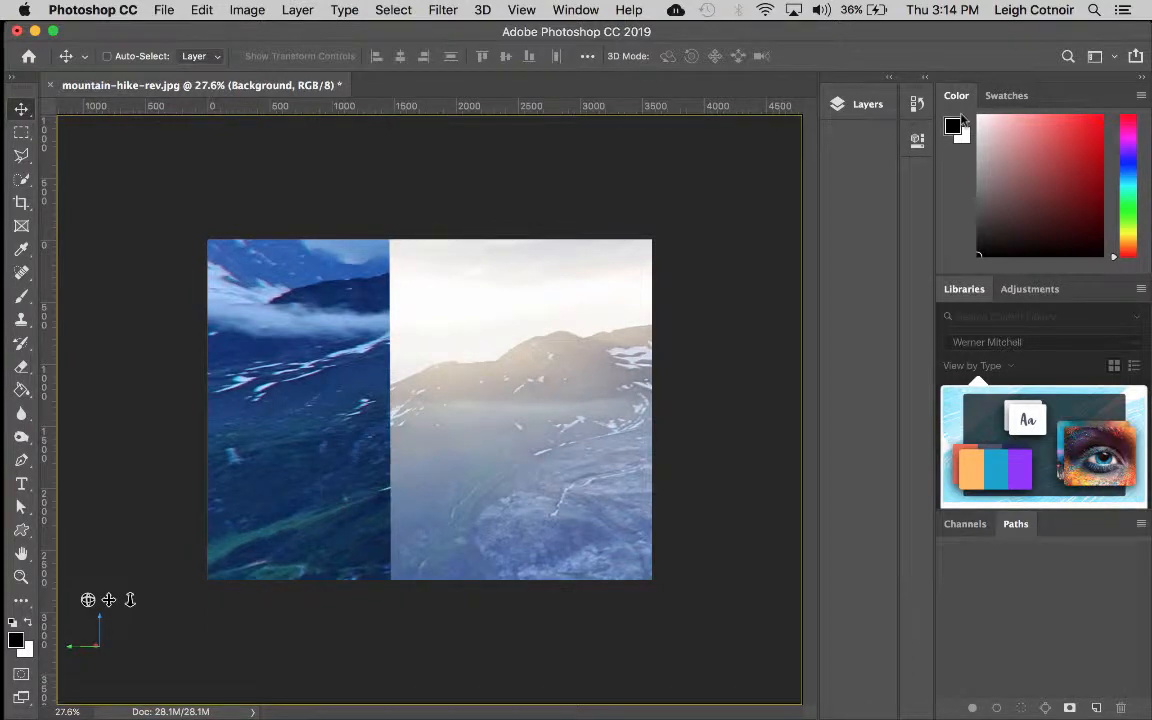
Step: Revert the document to the Deselect history state from before the panorama conversion
left_click(917, 103)
scroll(835, 176, "up", 3)
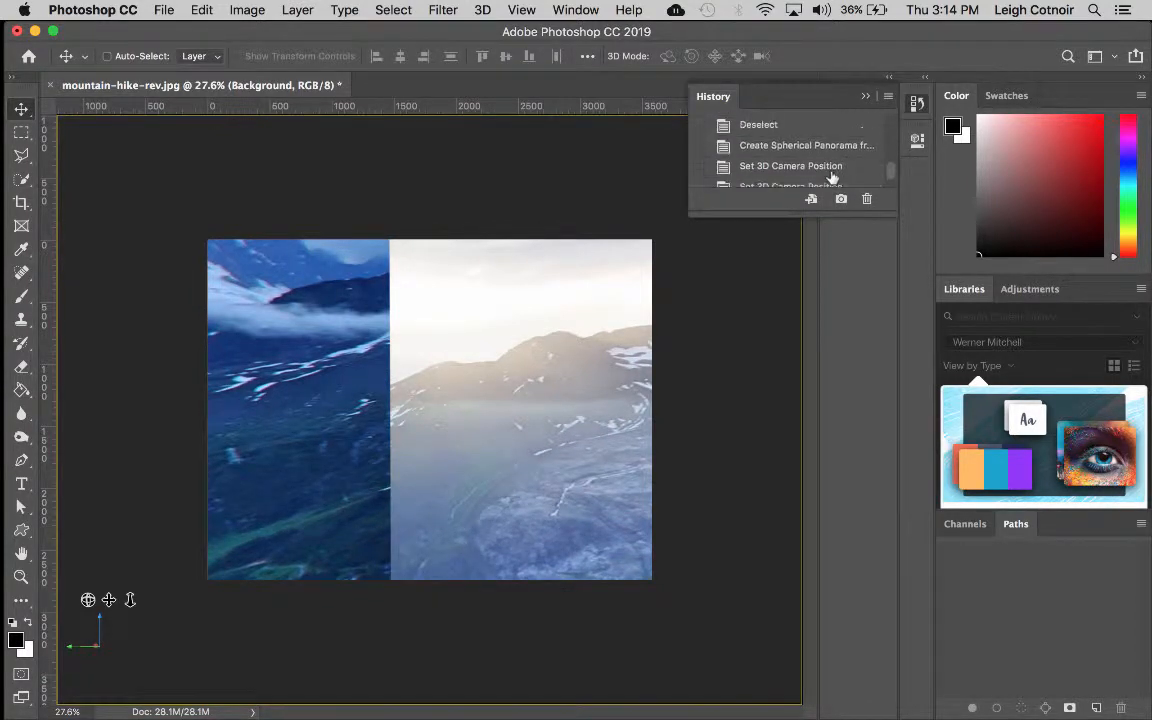
left_click(825, 126)
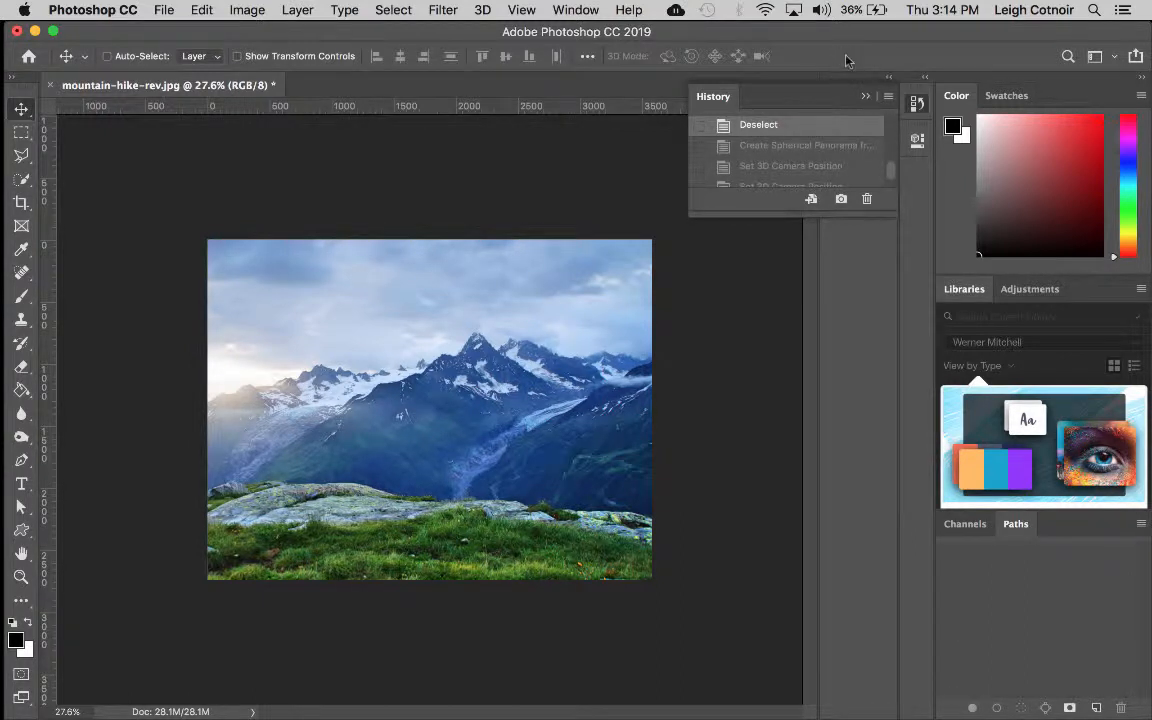
left_click(865, 96)
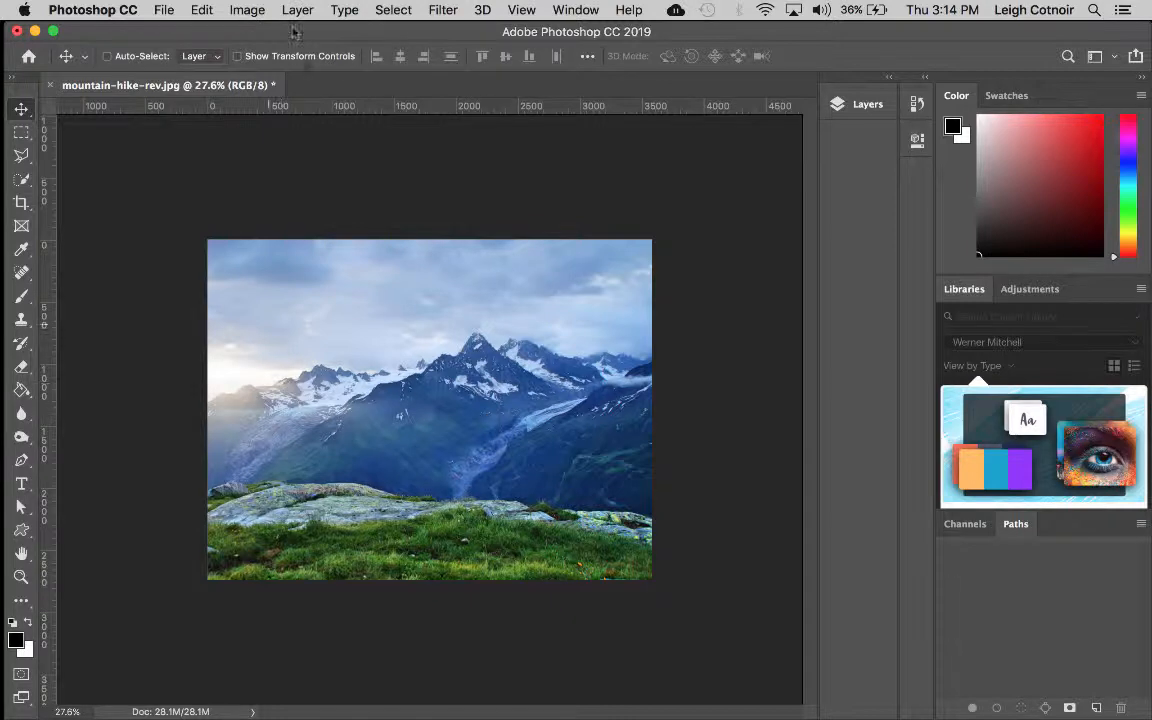
Step: Check the image's pixel width in Image Size, multiply 3577 by 2 in Calculator, and leave the image size uncommitted
left_click(246, 9)
left_click(252, 149)
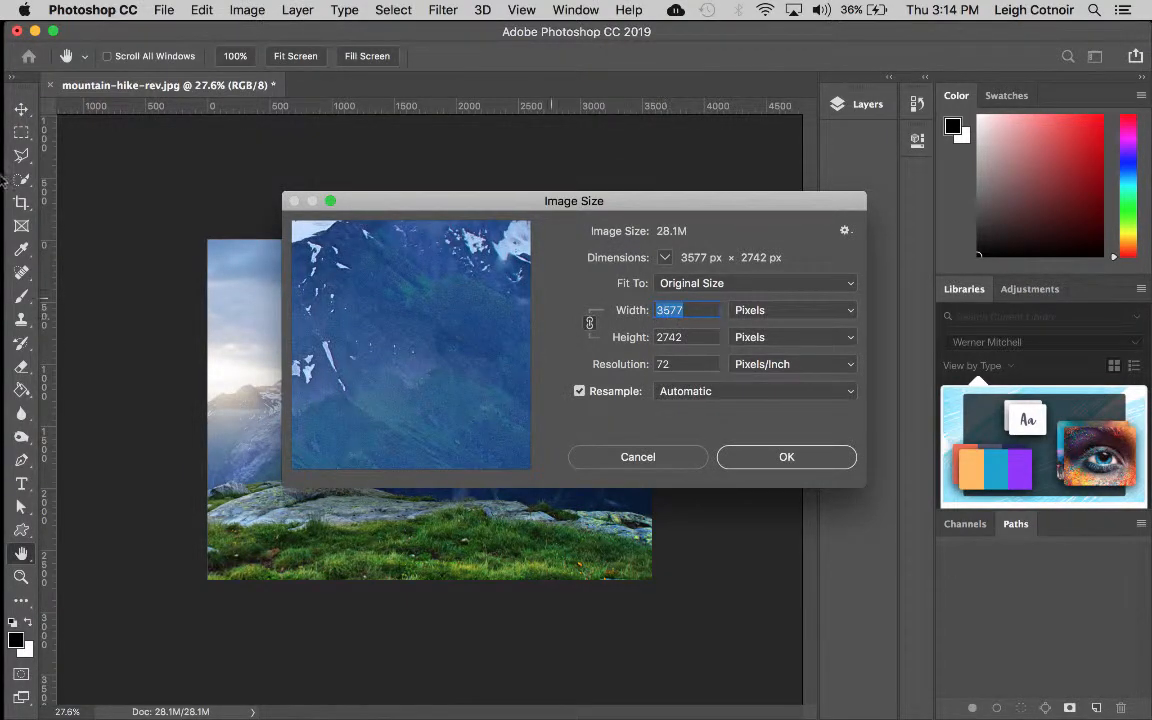
left_click(50, 340)
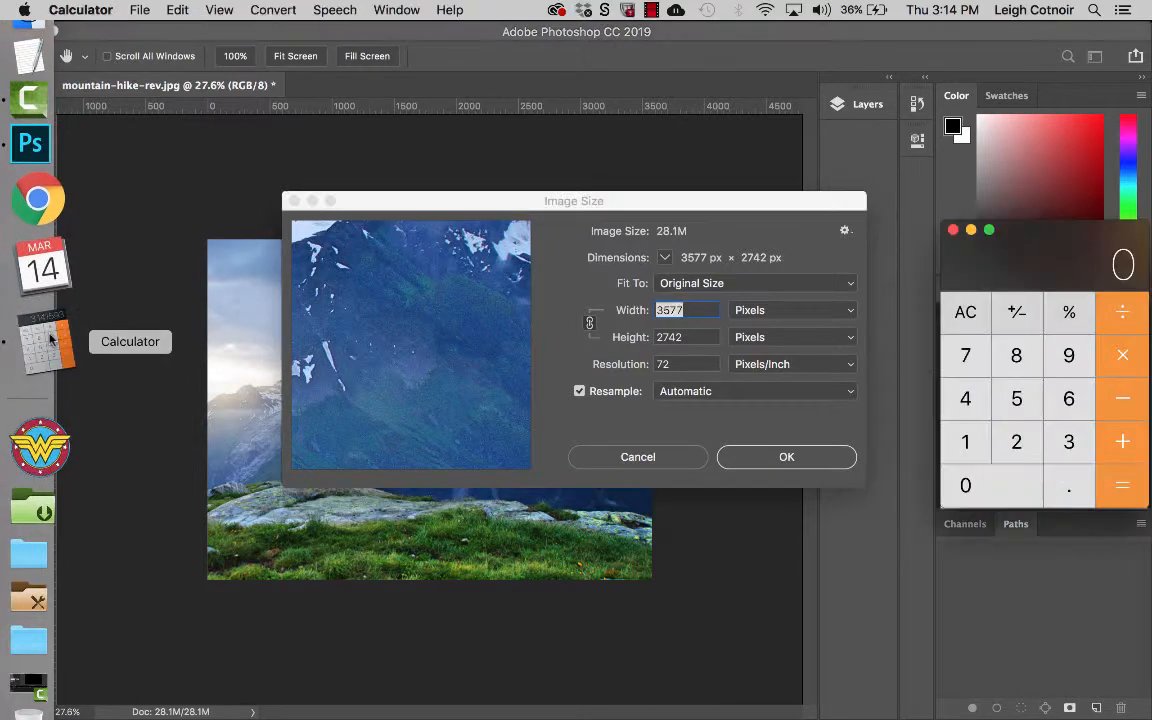
left_click(1072, 442)
left_click(1020, 400)
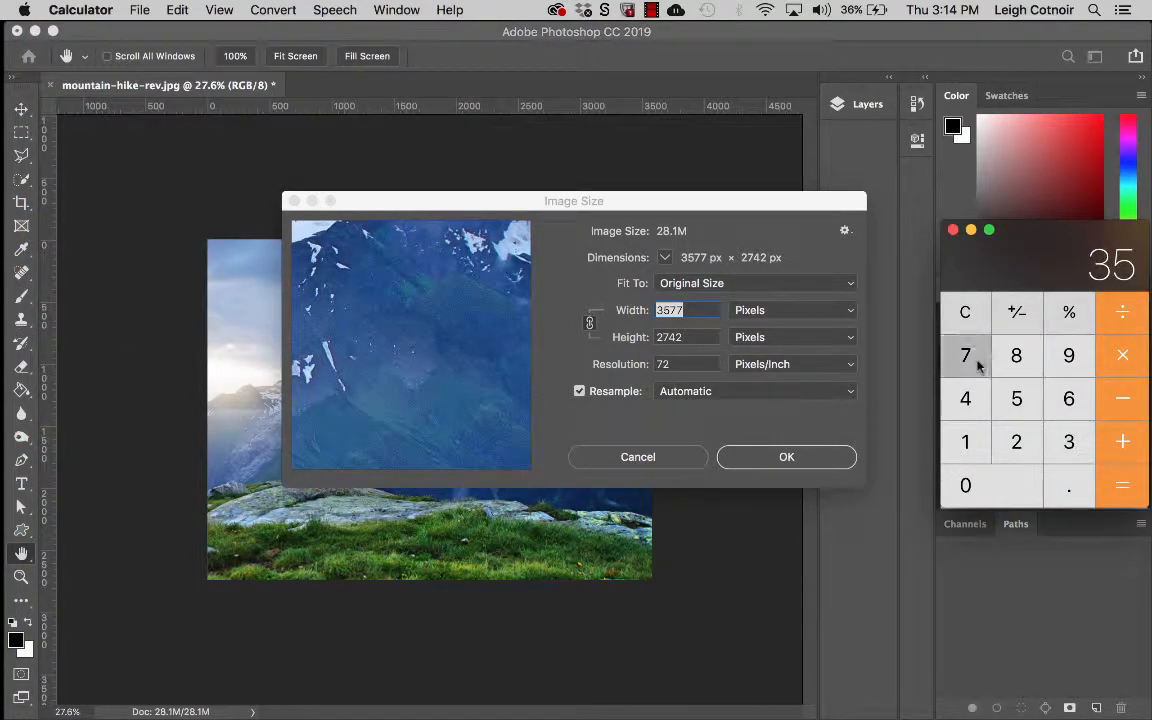
left_click(977, 366)
left_click(977, 366)
left_click(1122, 356)
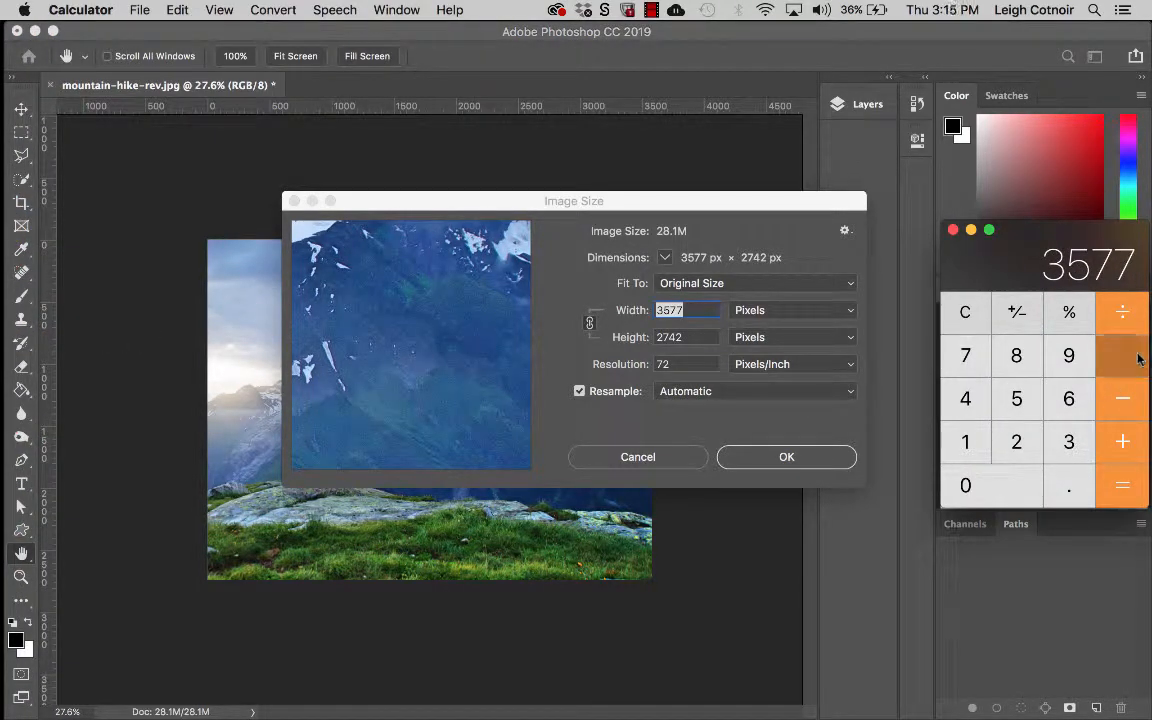
left_click(1016, 442)
left_click(1125, 484)
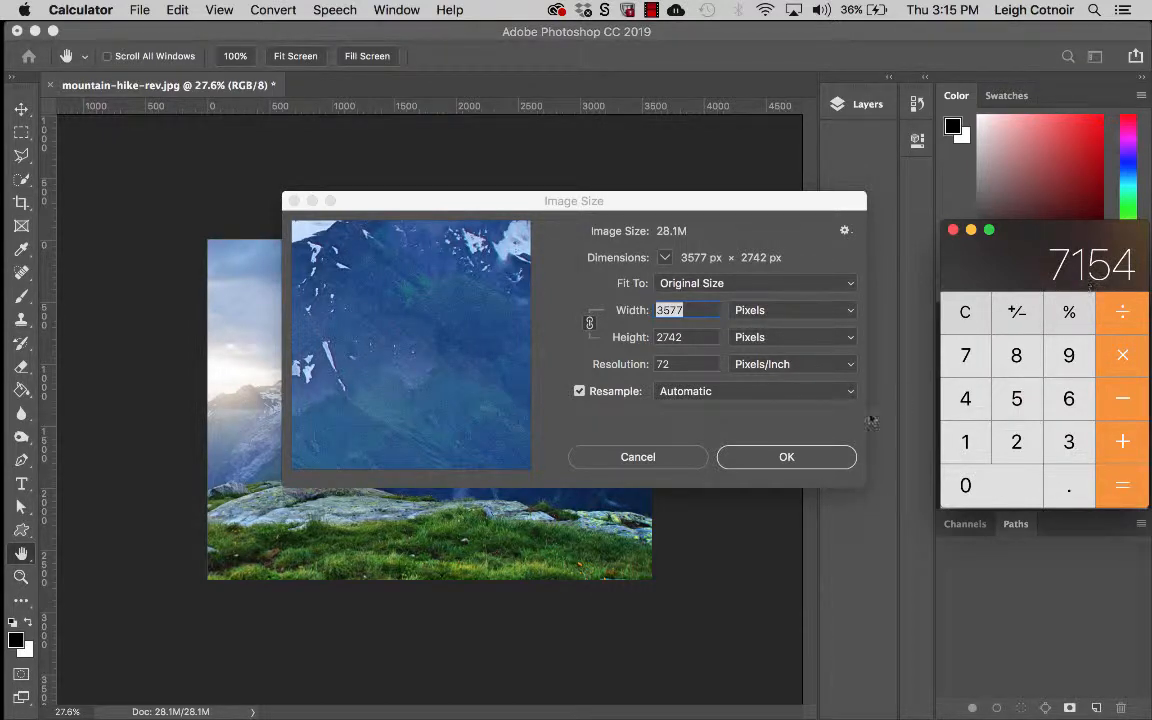
left_click(666, 452)
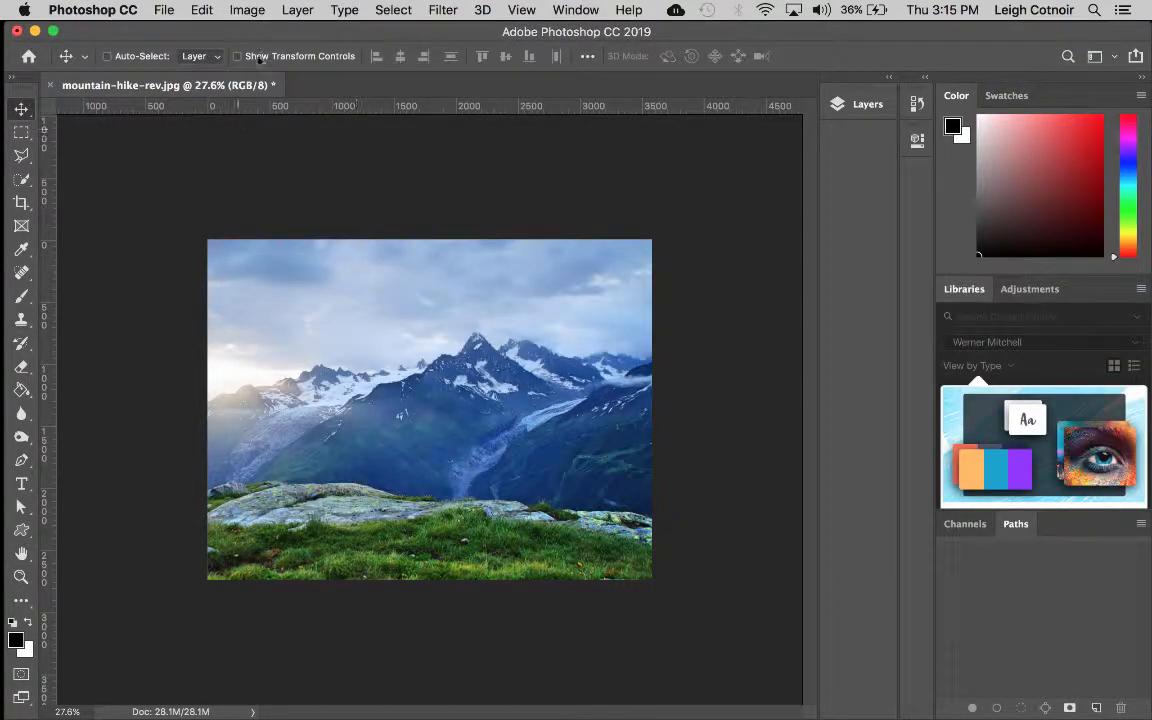
Step: Swap the foreground and background colors and swap them back
left_click(29, 623)
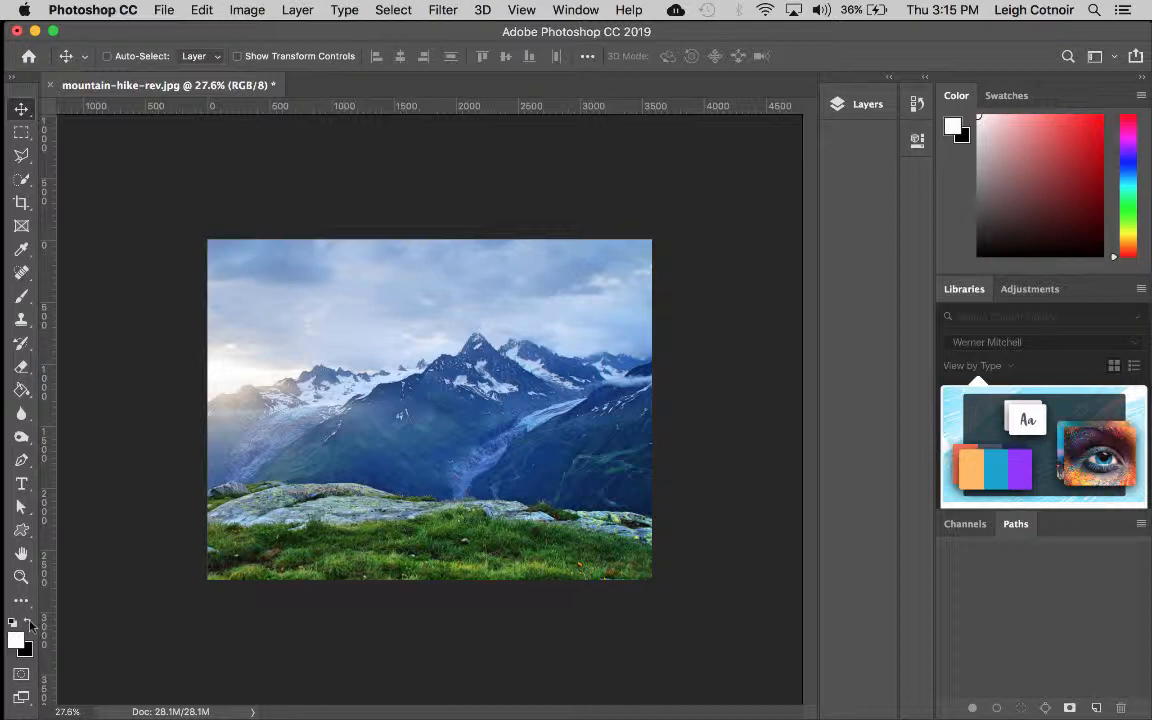
left_click(29, 622)
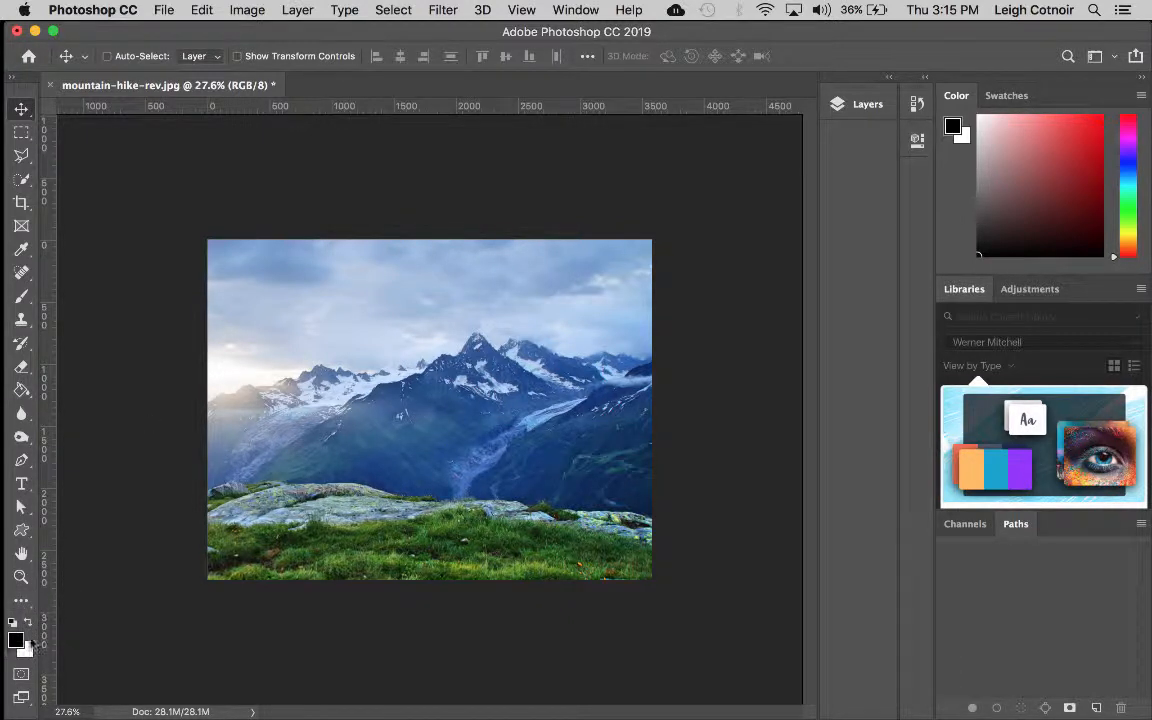
left_click(203, 9)
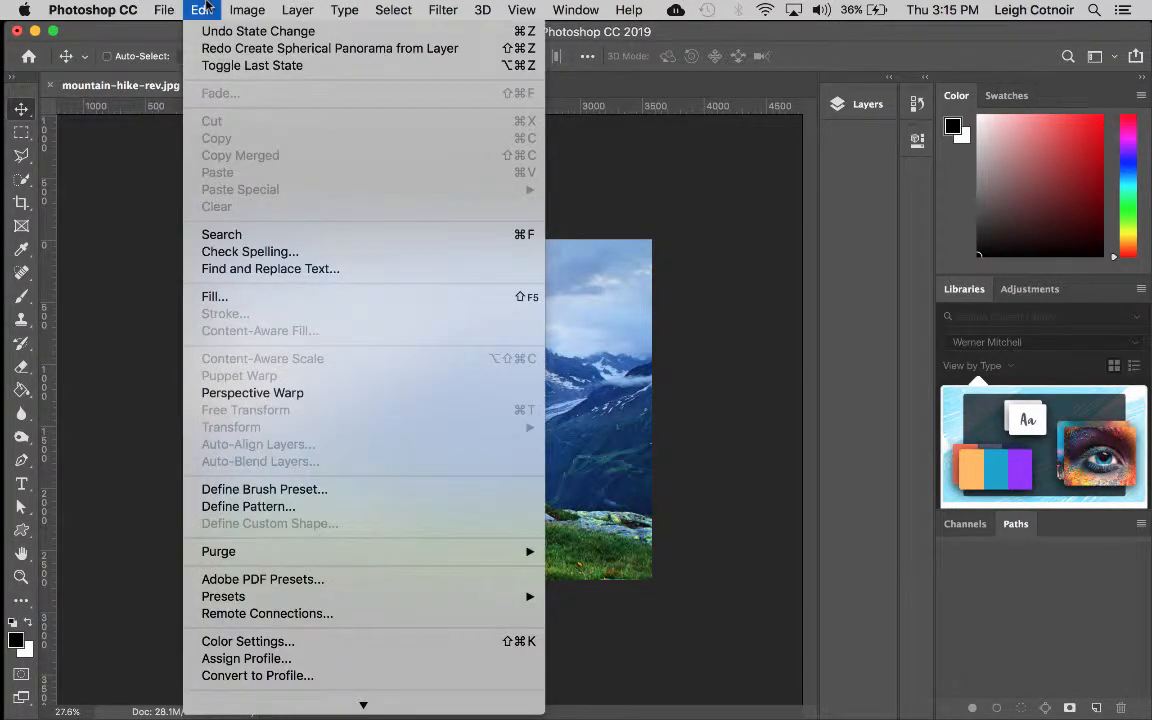
left_click(203, 9)
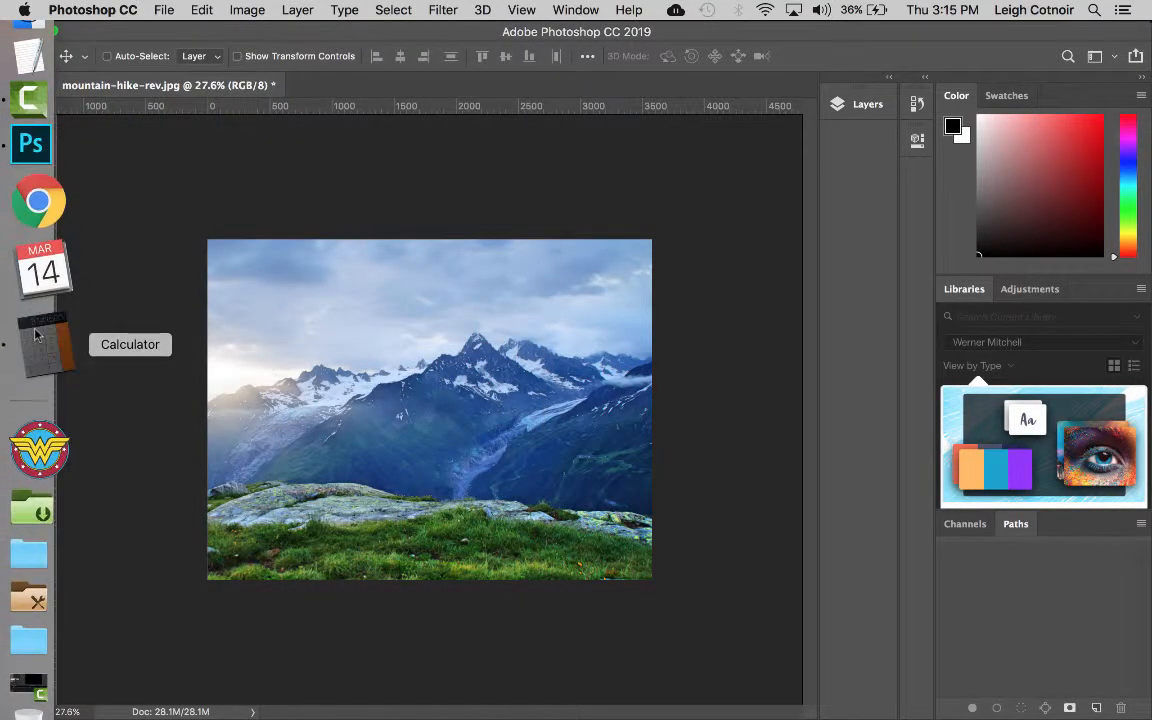
Step: Recheck the doubled width in Calculator and set the new canvas width to 7154 pixels in Canvas Size
left_click(35, 335)
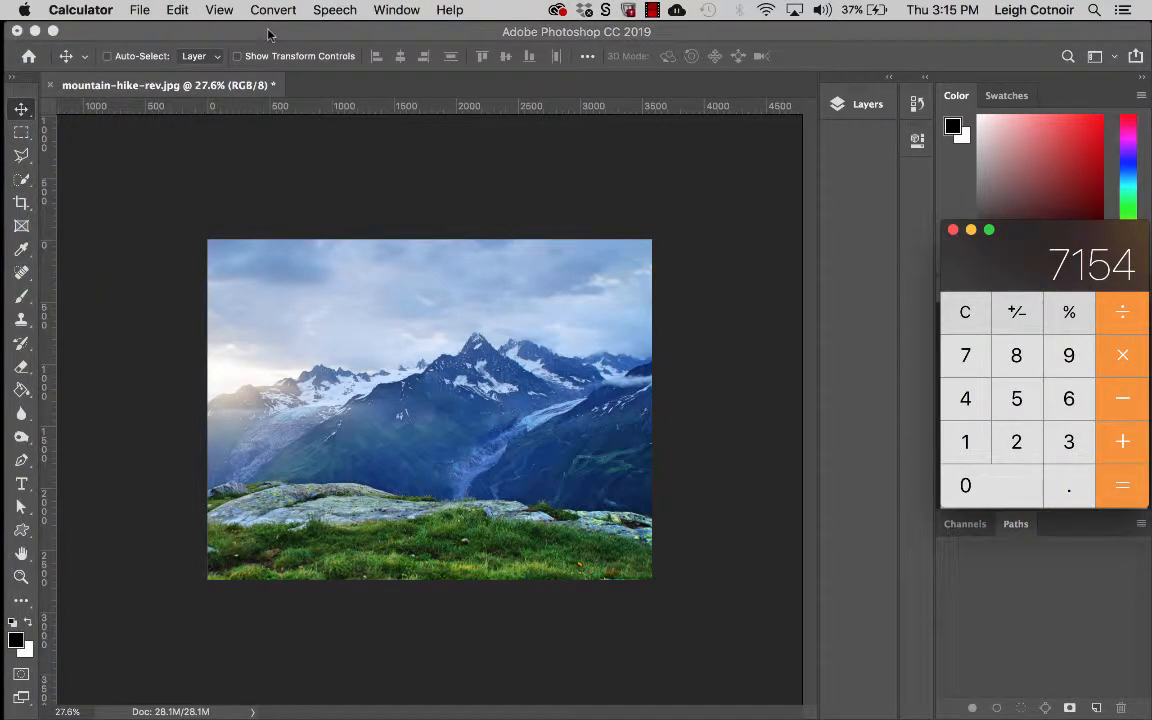
left_click(268, 34)
left_click(203, 9)
mouse_move(226, 9)
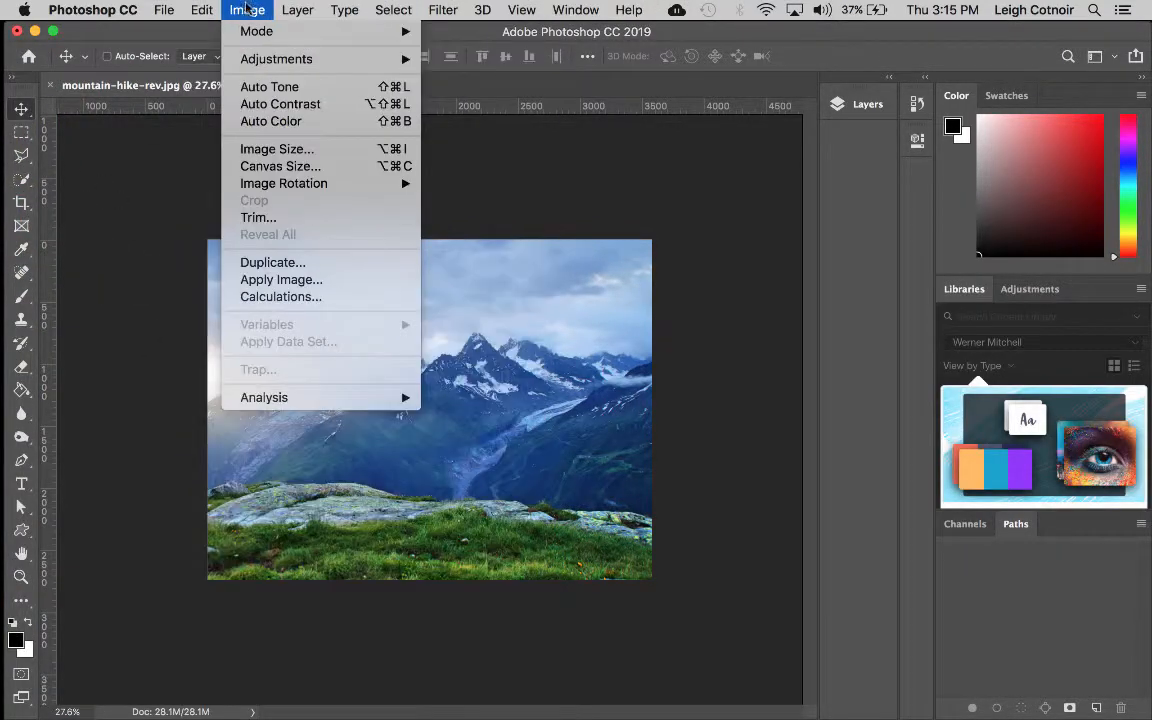
left_click(262, 166)
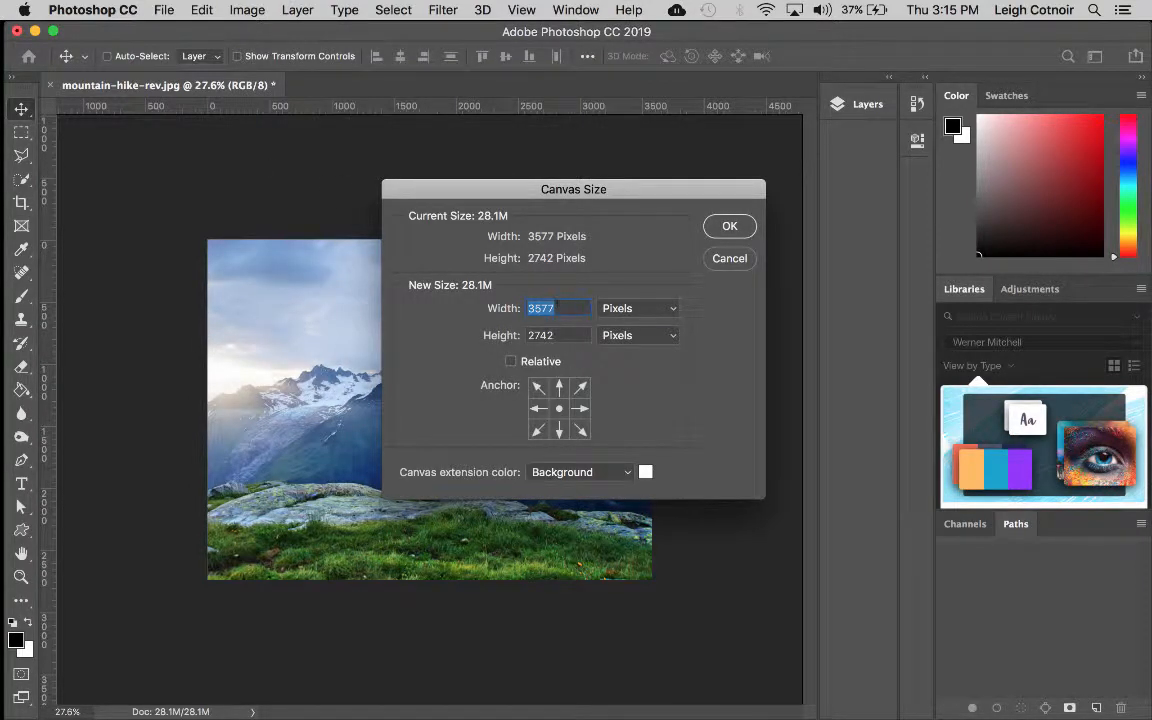
type("7")
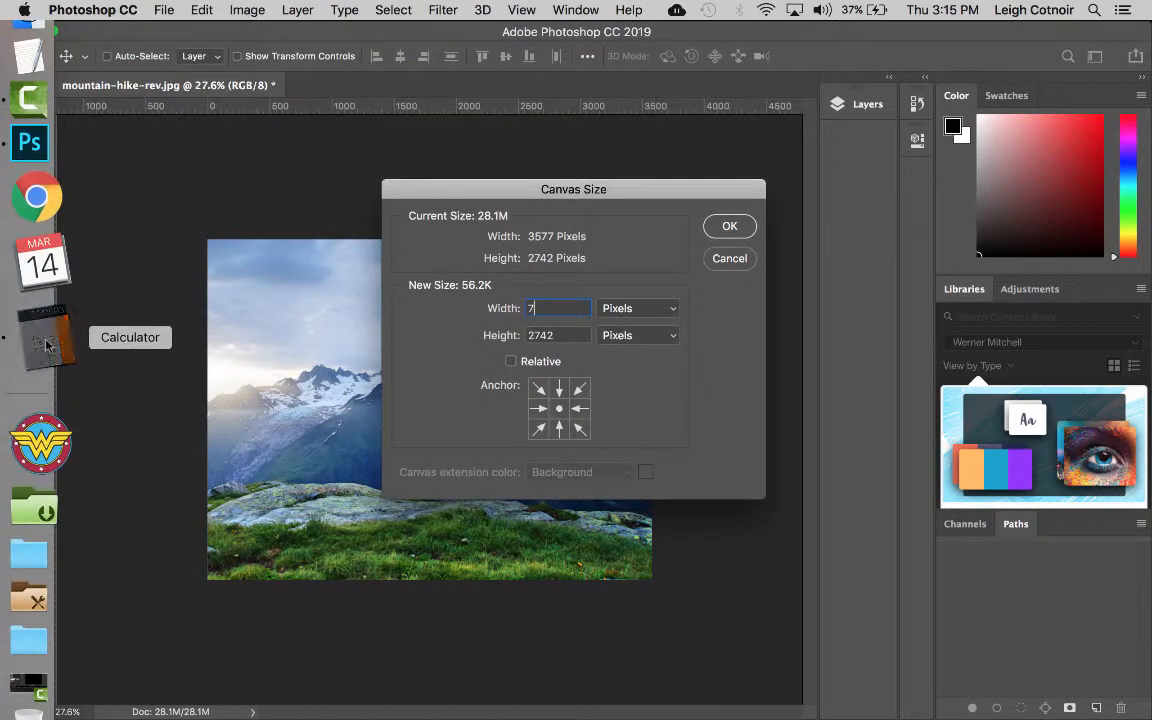
left_click(45, 343)
left_click(555, 189)
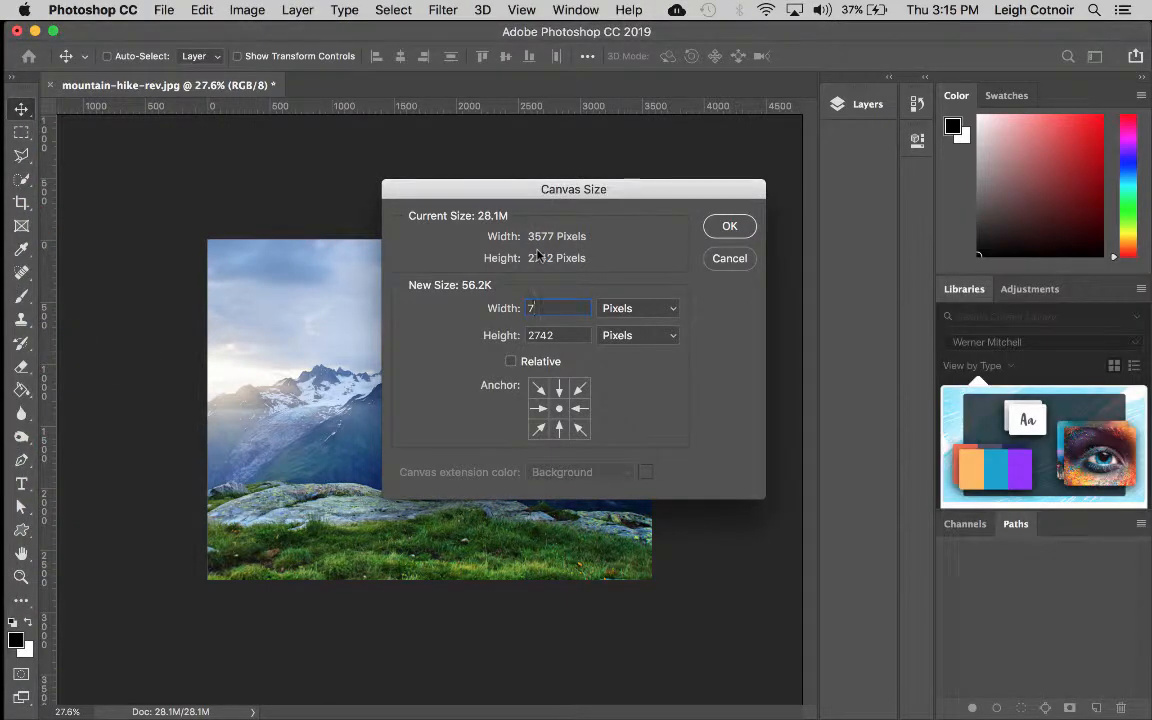
type("154")
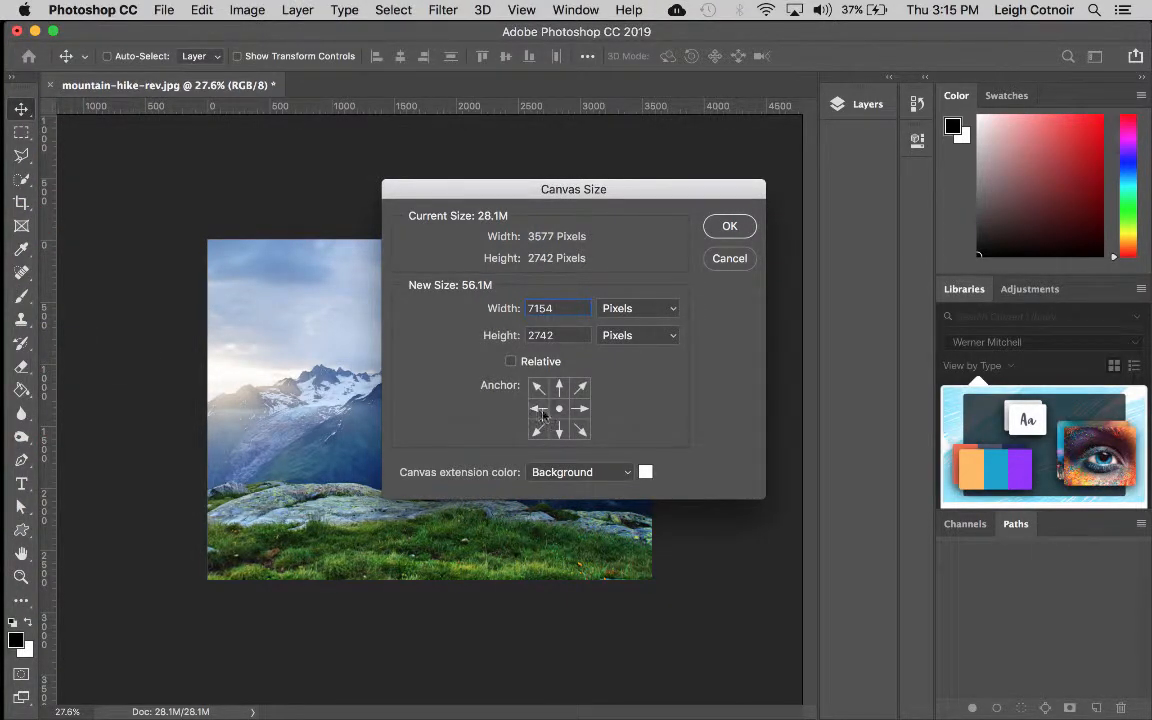
Step: Anchor the image at the middle right, set the canvas extension color to Gray, and apply the canvas resize
left_click(581, 409)
left_click_drag(631, 191, 813, 190)
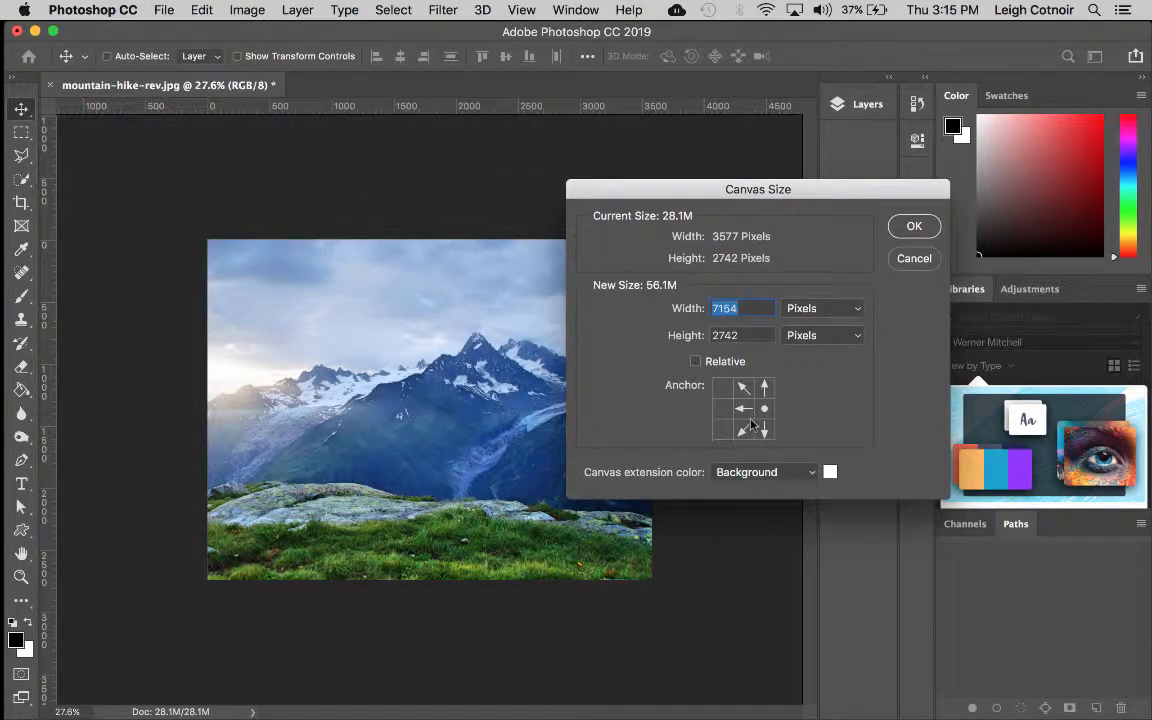
left_click(814, 475)
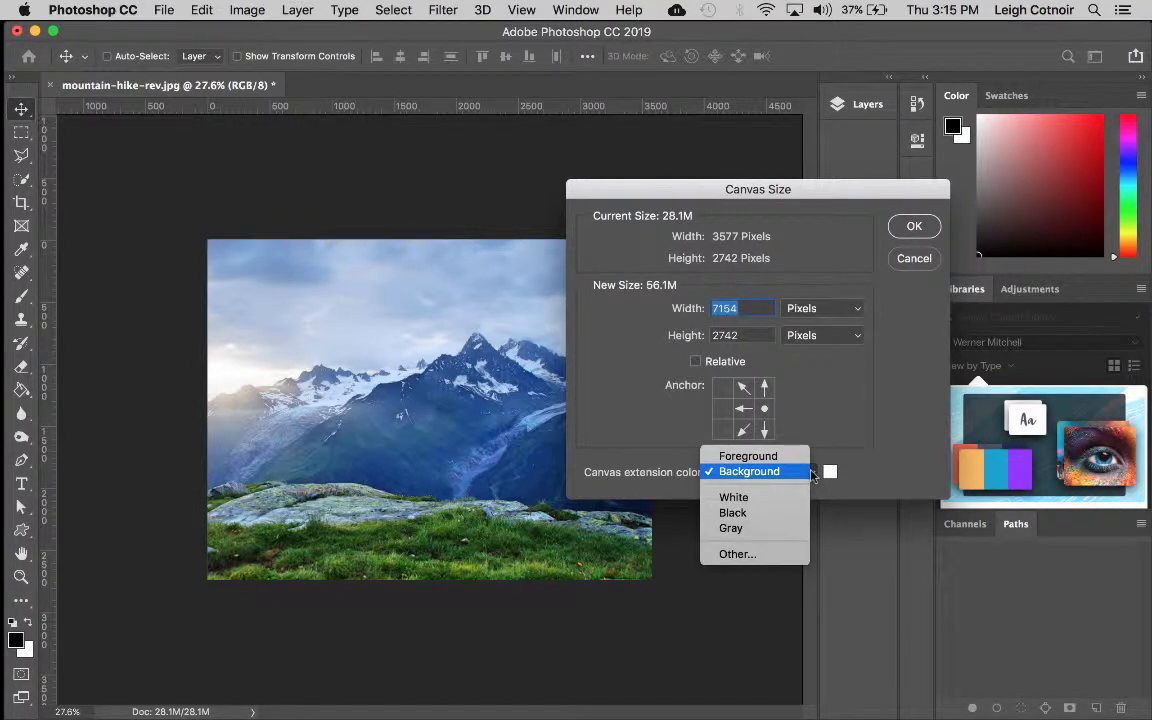
left_click(745, 528)
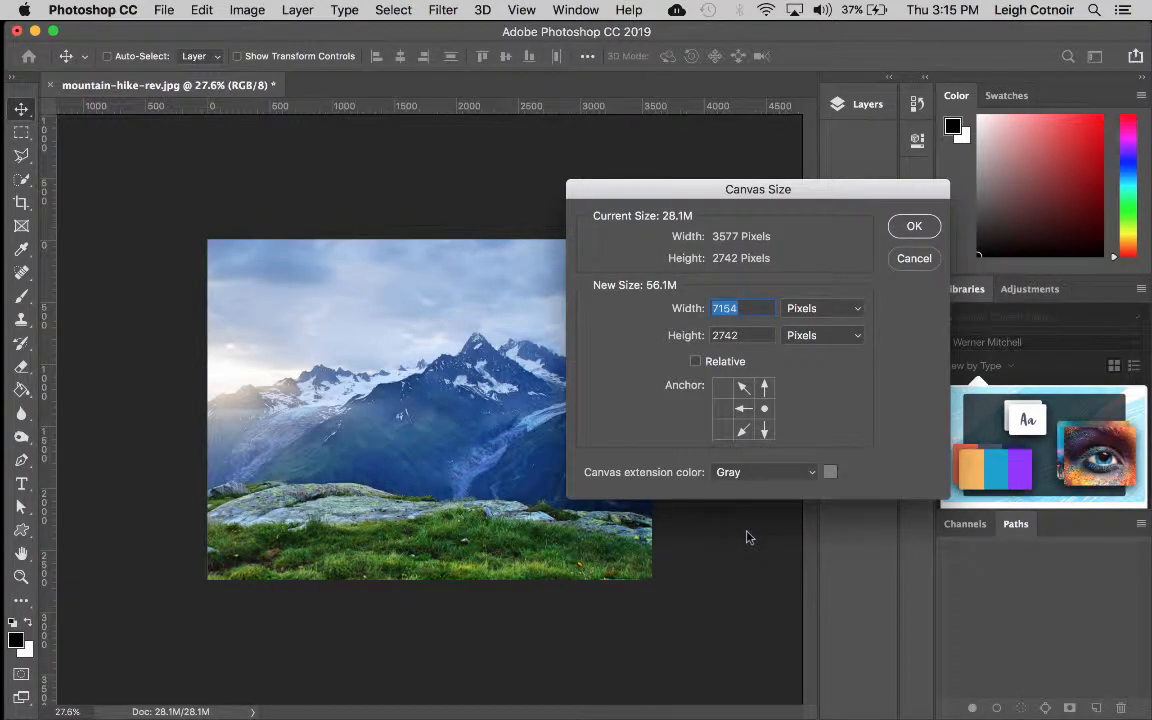
left_click(915, 227)
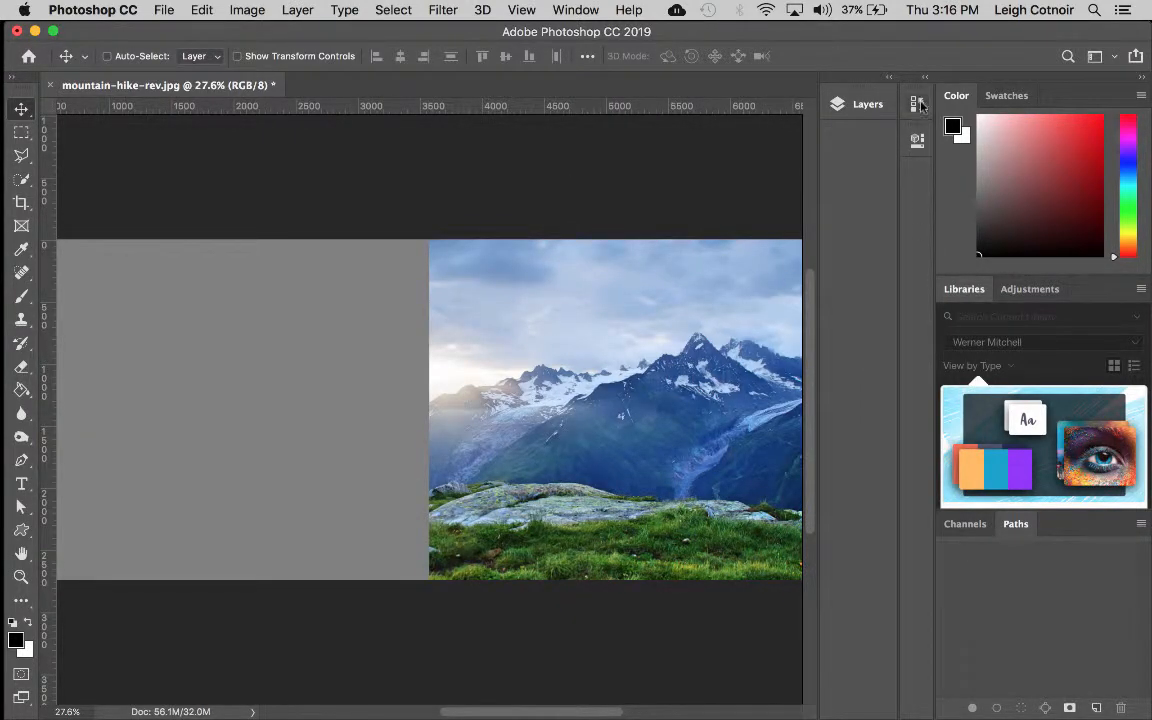
Step: Select the entire gray canvas extension beside the mountain image with the Quick Selection tool
left_click(858, 104)
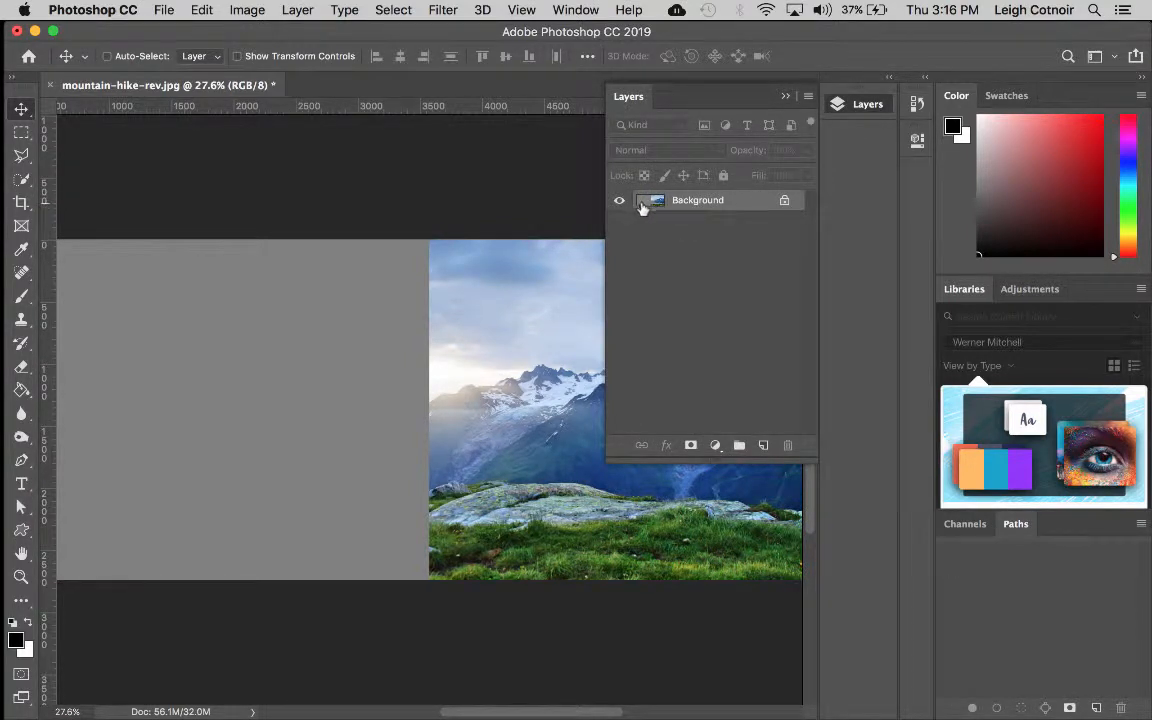
left_click(784, 100)
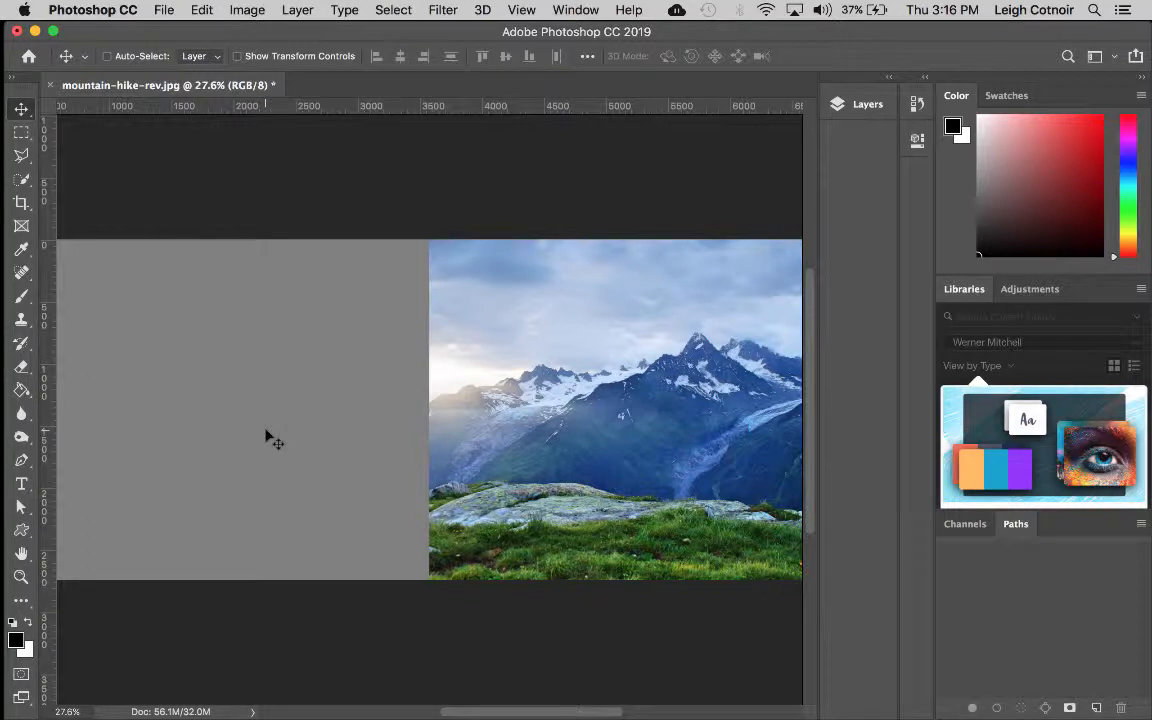
left_click(21, 131)
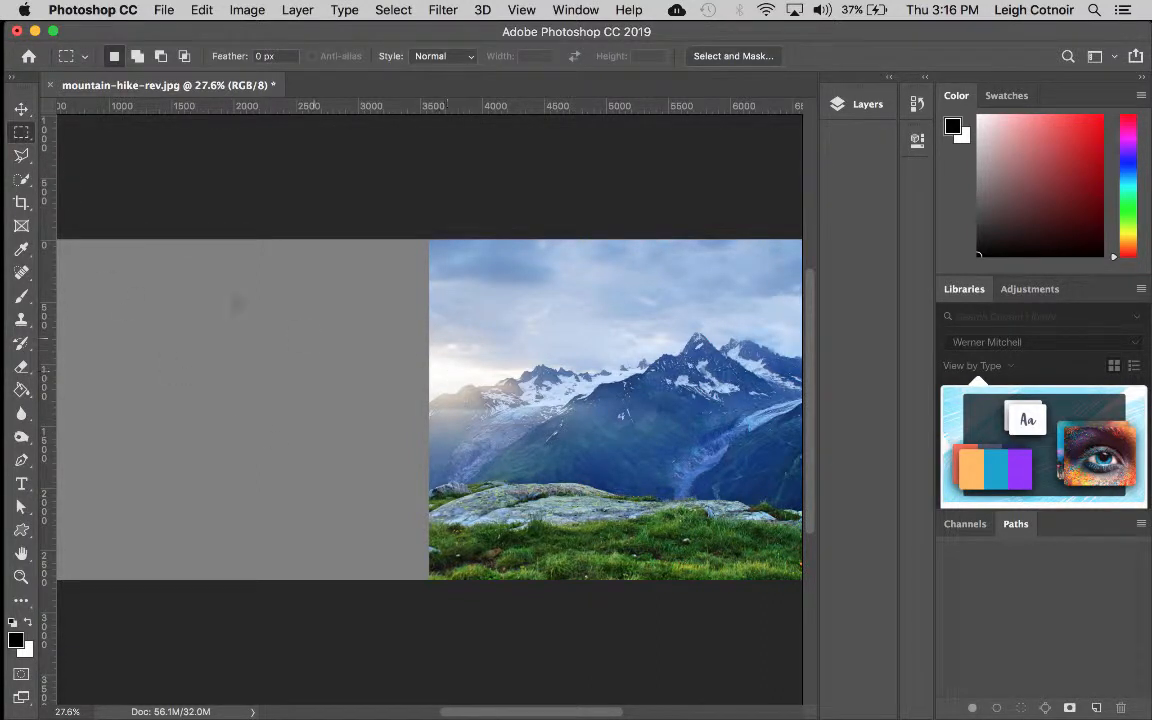
left_click(21, 178)
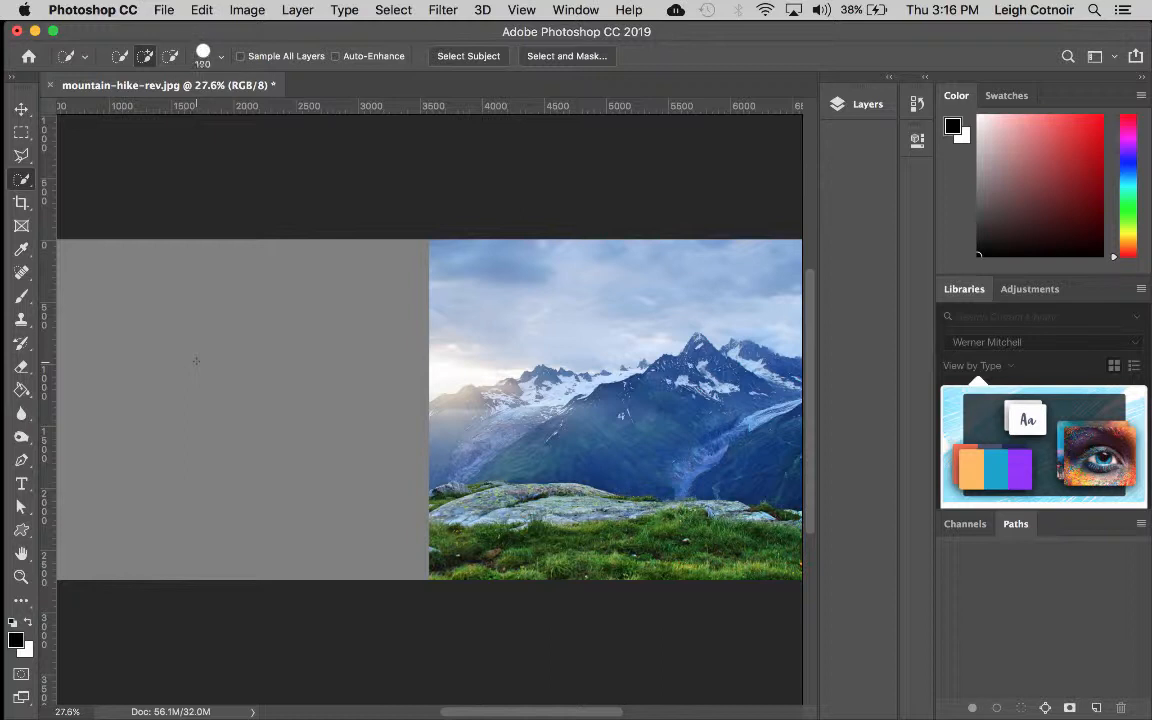
mouse_move(196, 362)
left_mouse_down()
mouse_move(185, 334)
mouse_move(190, 391)
left_mouse_up()
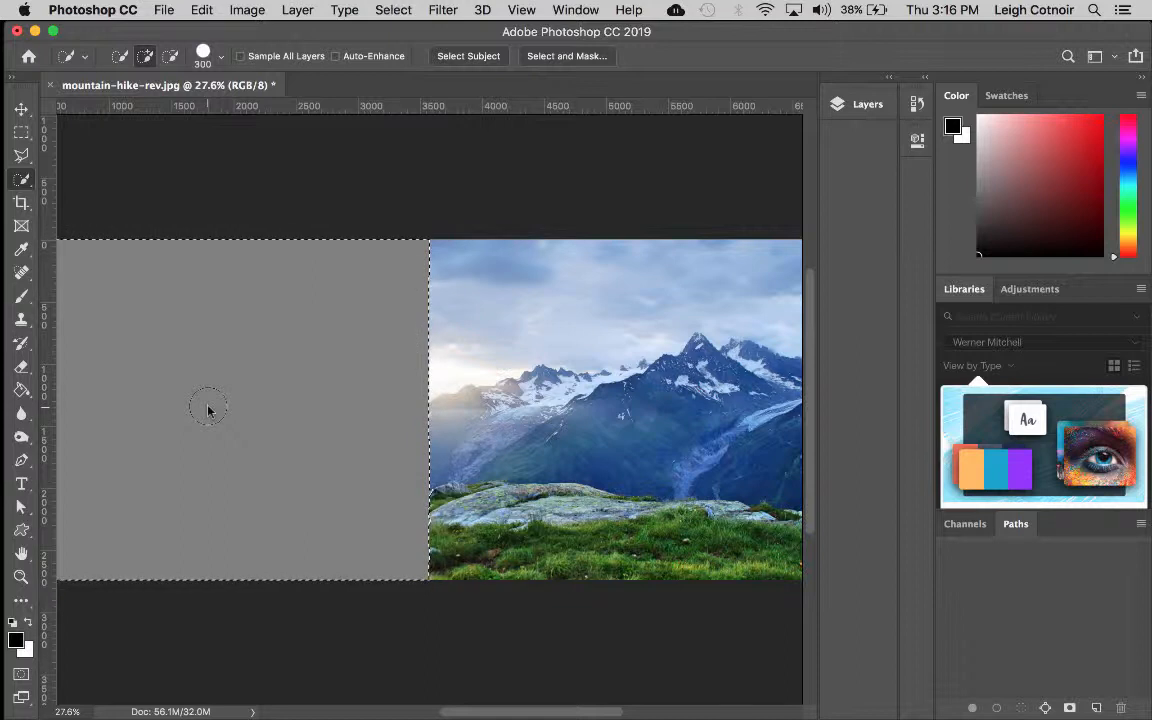
Step: Unlock the Background layer, delete the selected gray area, and deselect
key("shift+BackSpace")
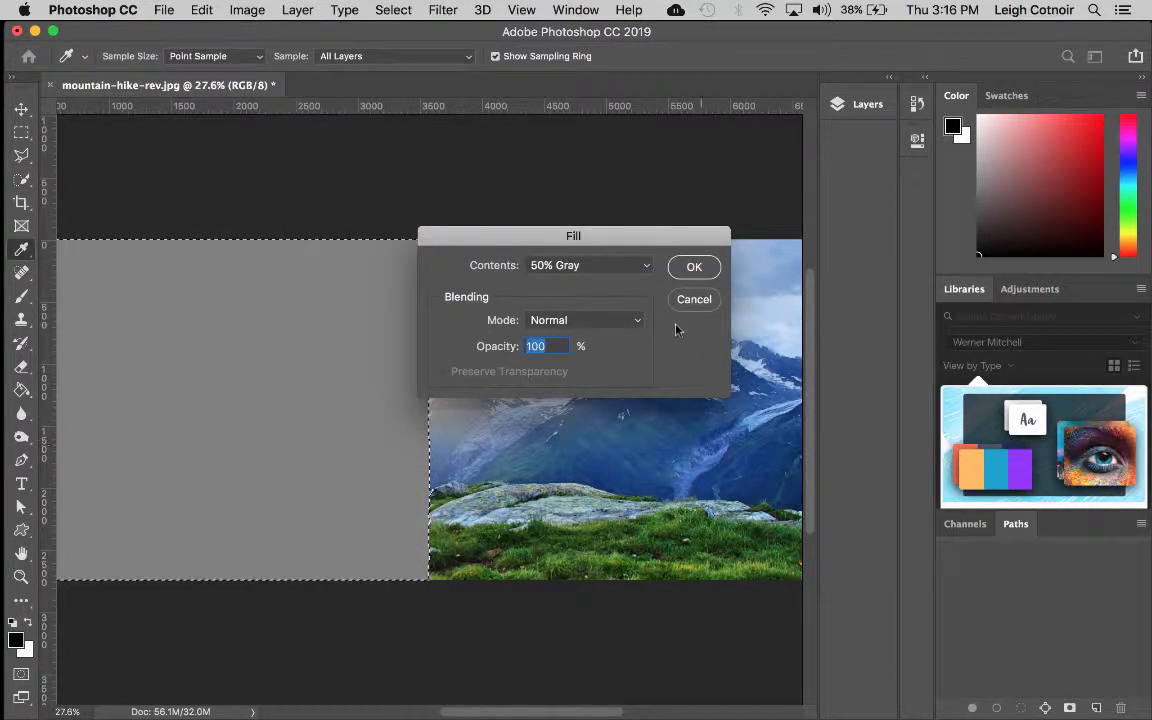
left_click(710, 299)
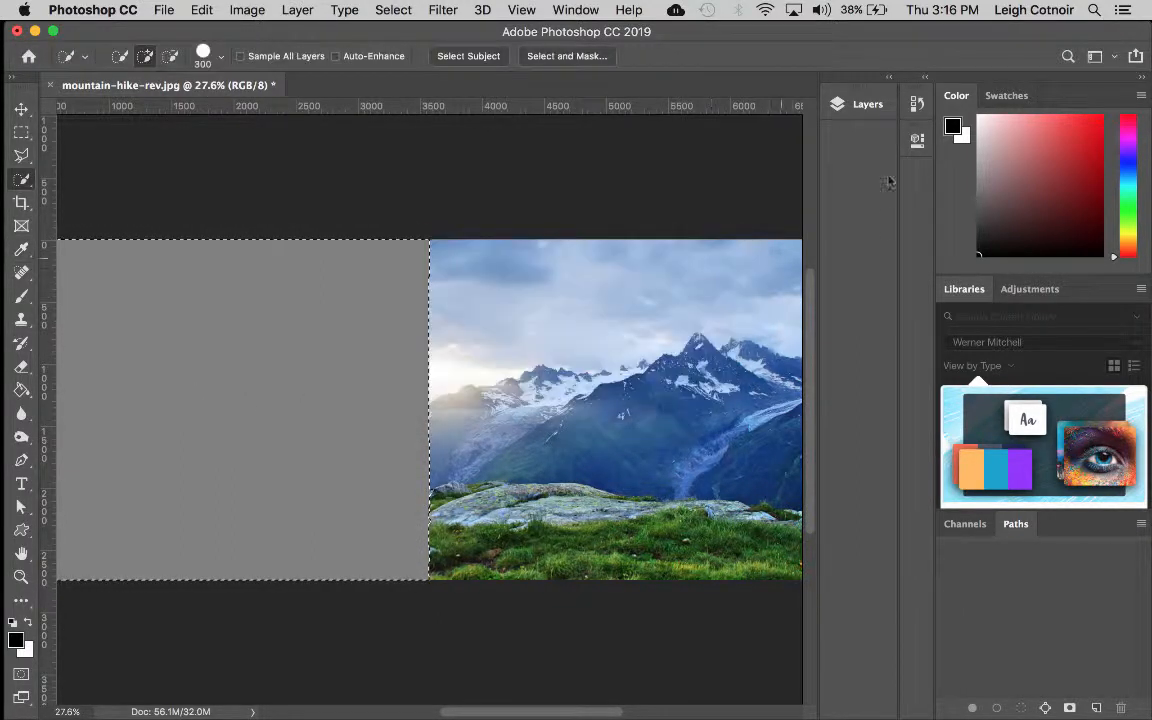
left_click(866, 106)
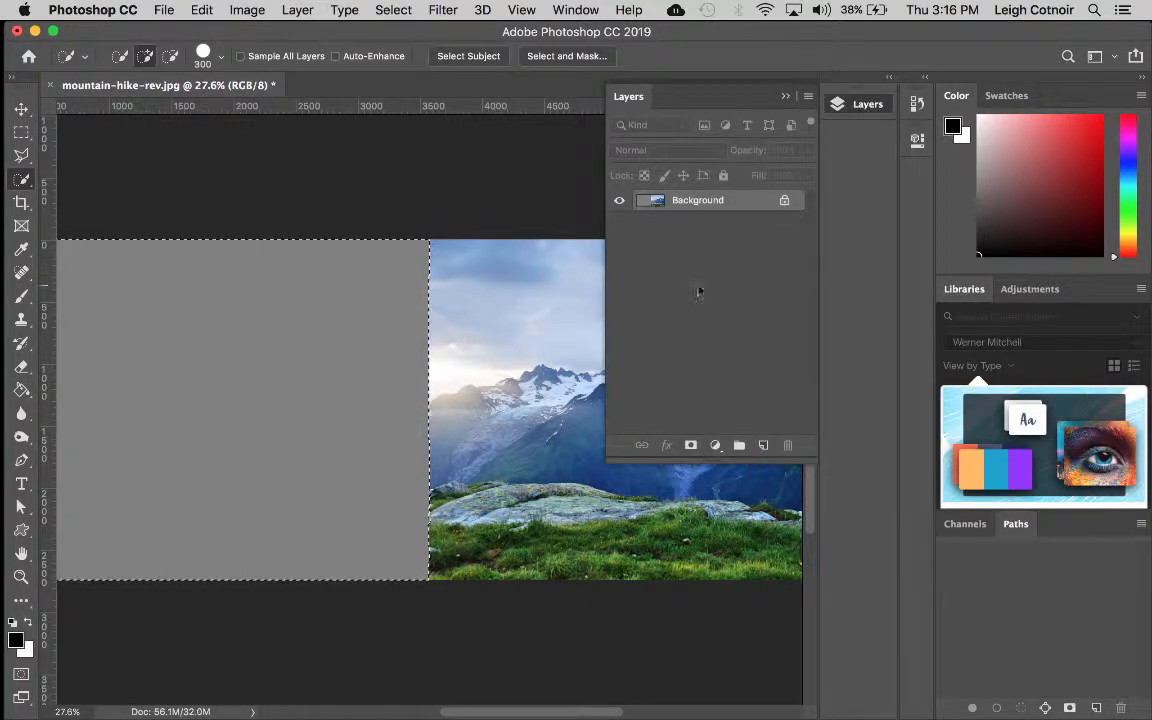
left_click(785, 201)
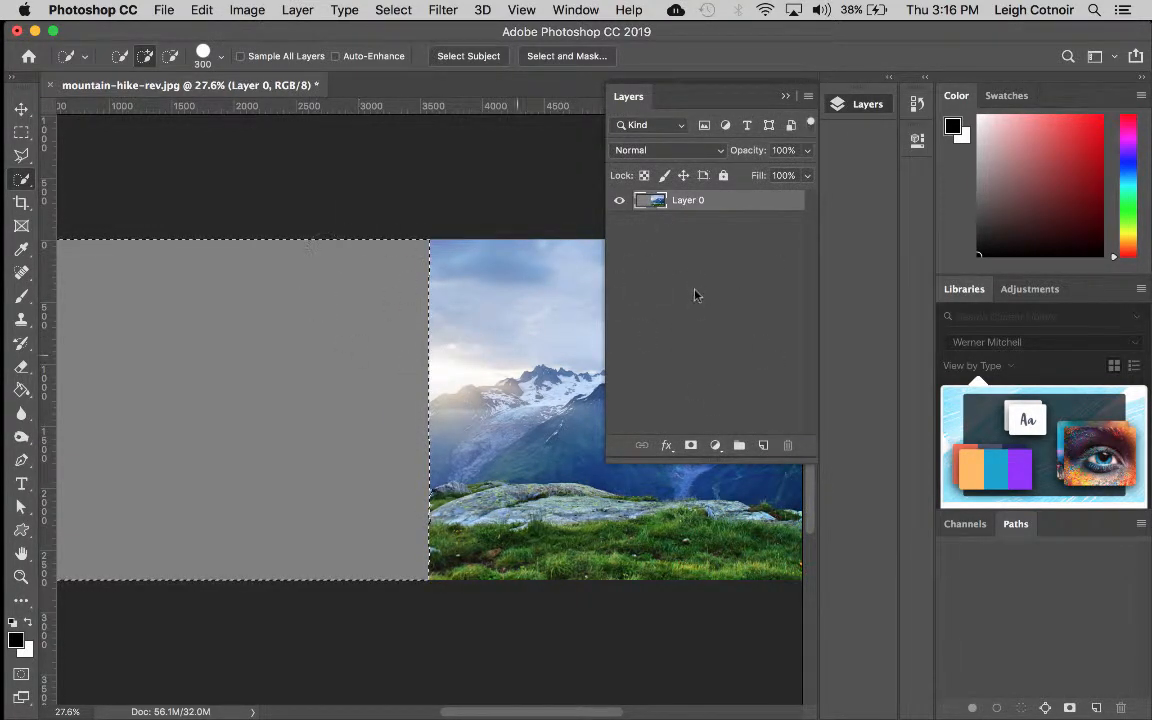
left_click(785, 97)
key("Delete")
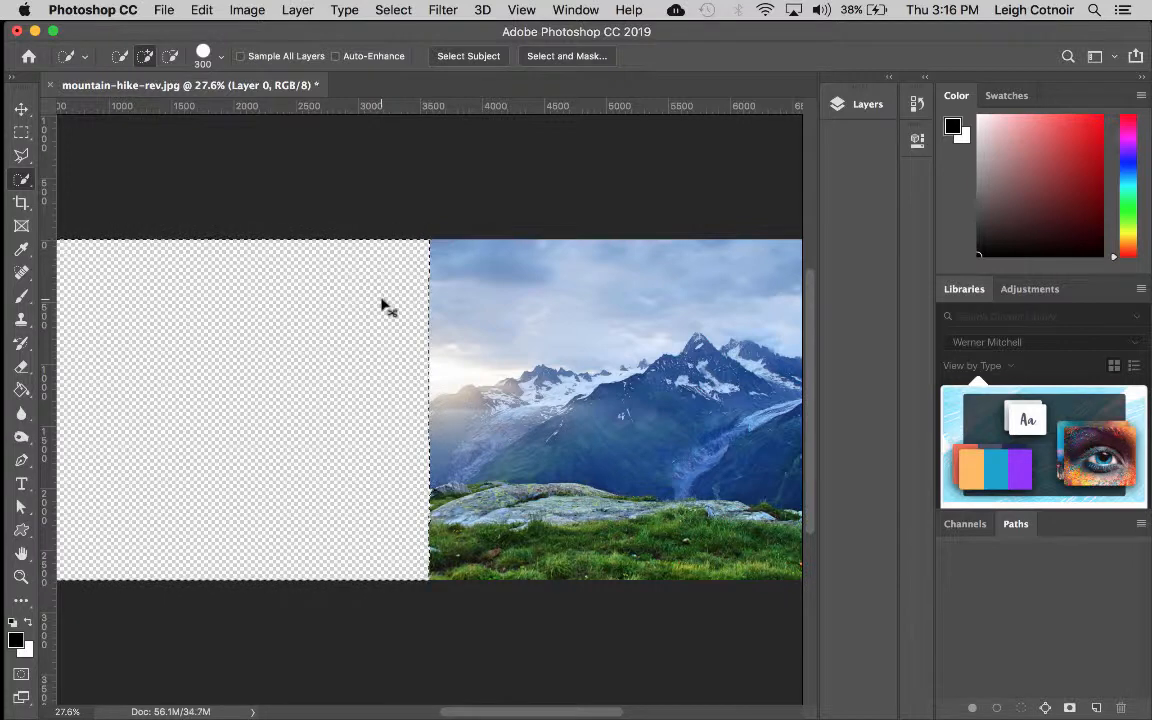
key("super+d")
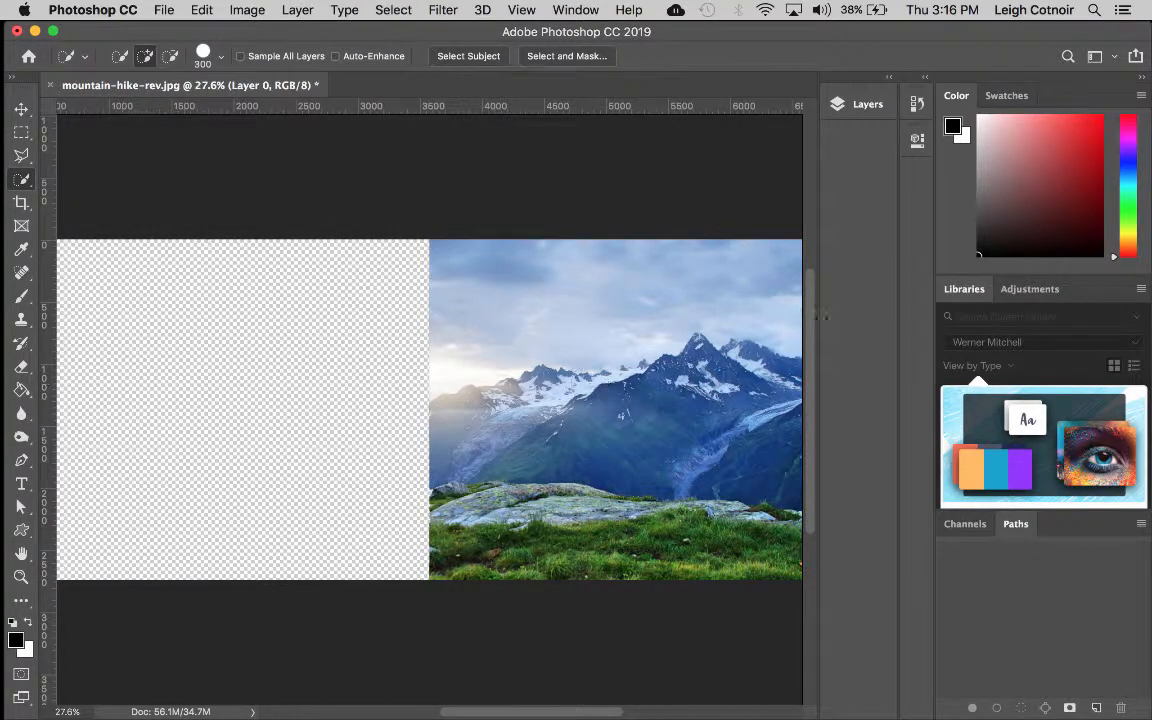
Step: Duplicate Layer 0, which holds the mountain image
left_click(848, 106)
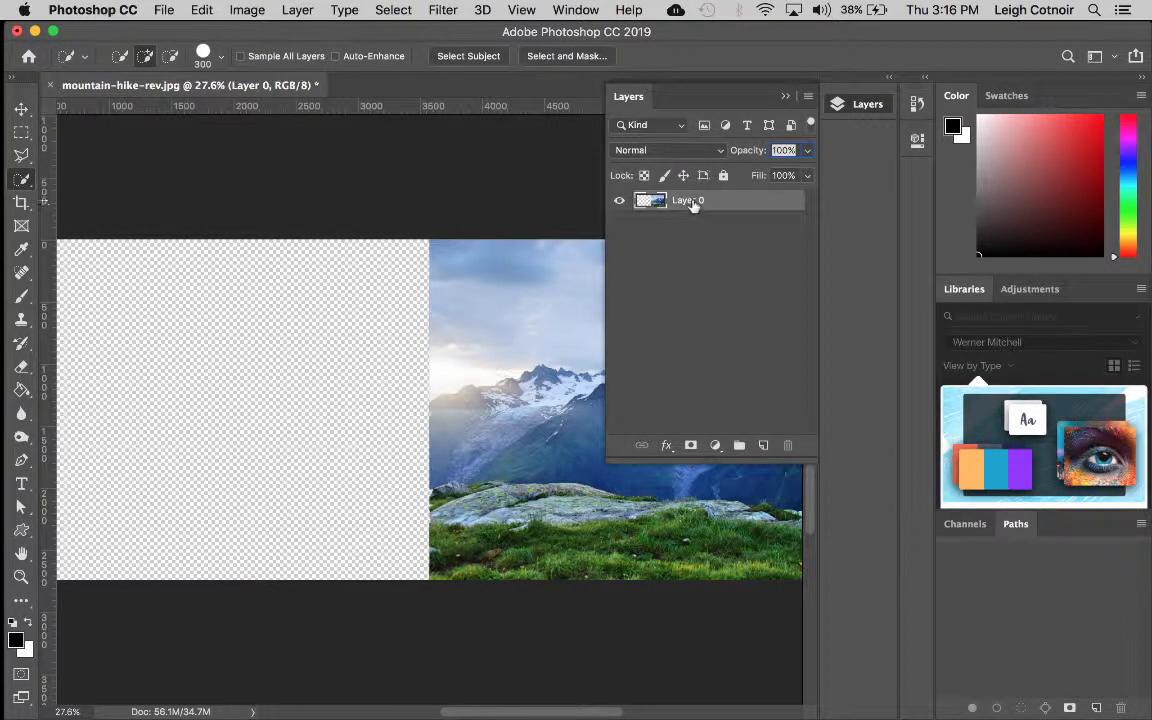
left_click_drag(693, 205, 763, 445)
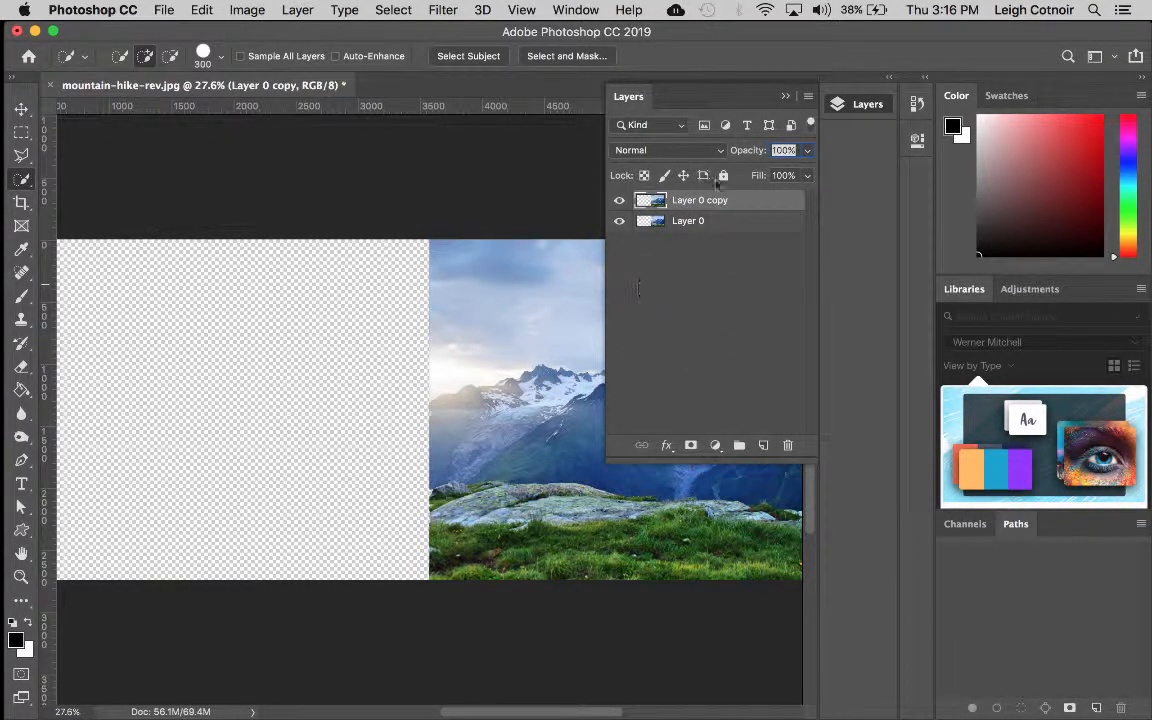
left_click(785, 98)
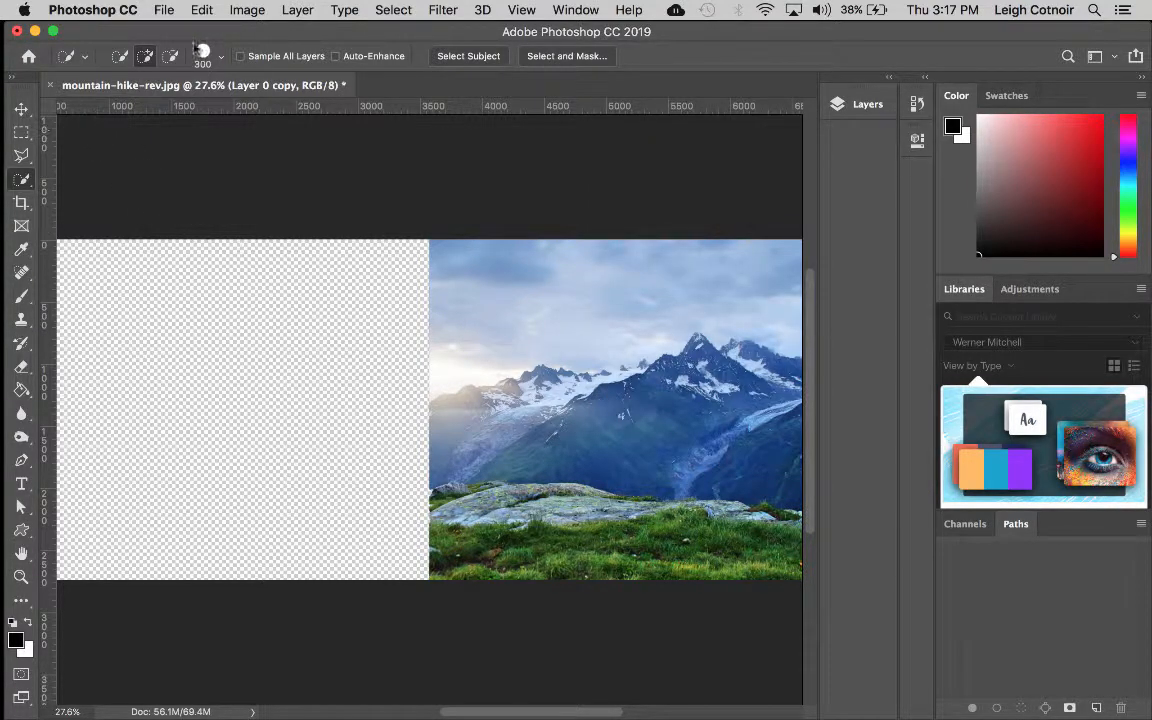
Step: Flip the duplicated mountain layer horizontally with the Flip Horizontal transform
left_click(246, 11)
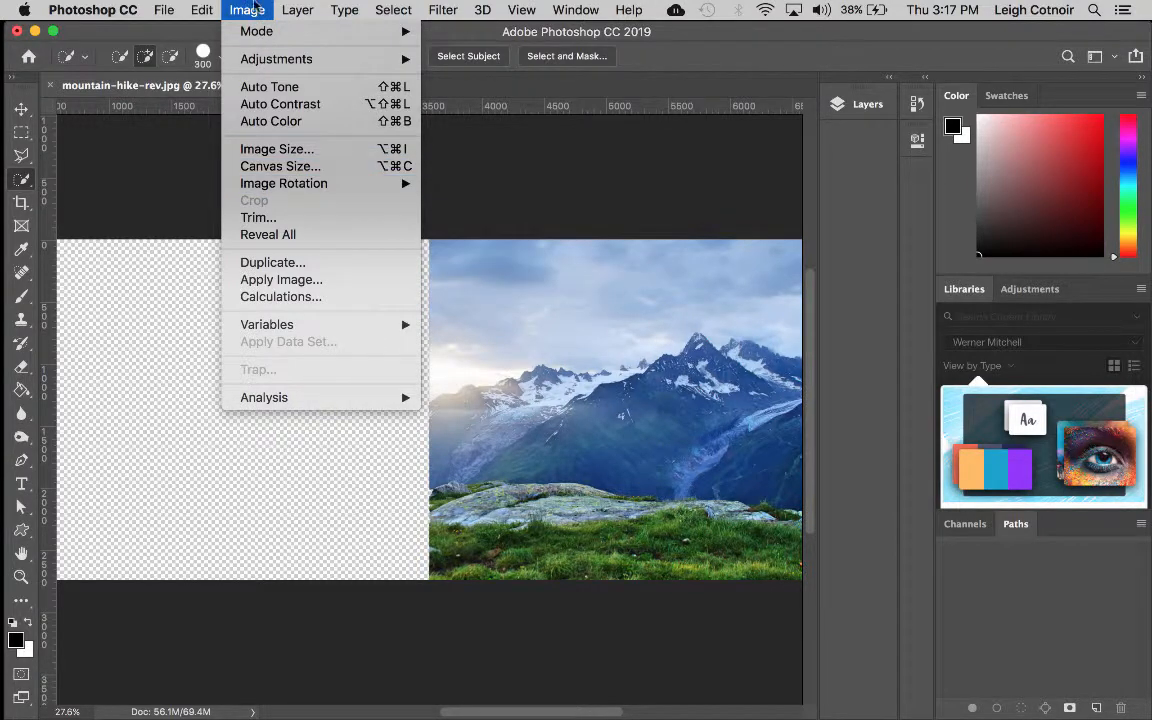
mouse_move(208, 8)
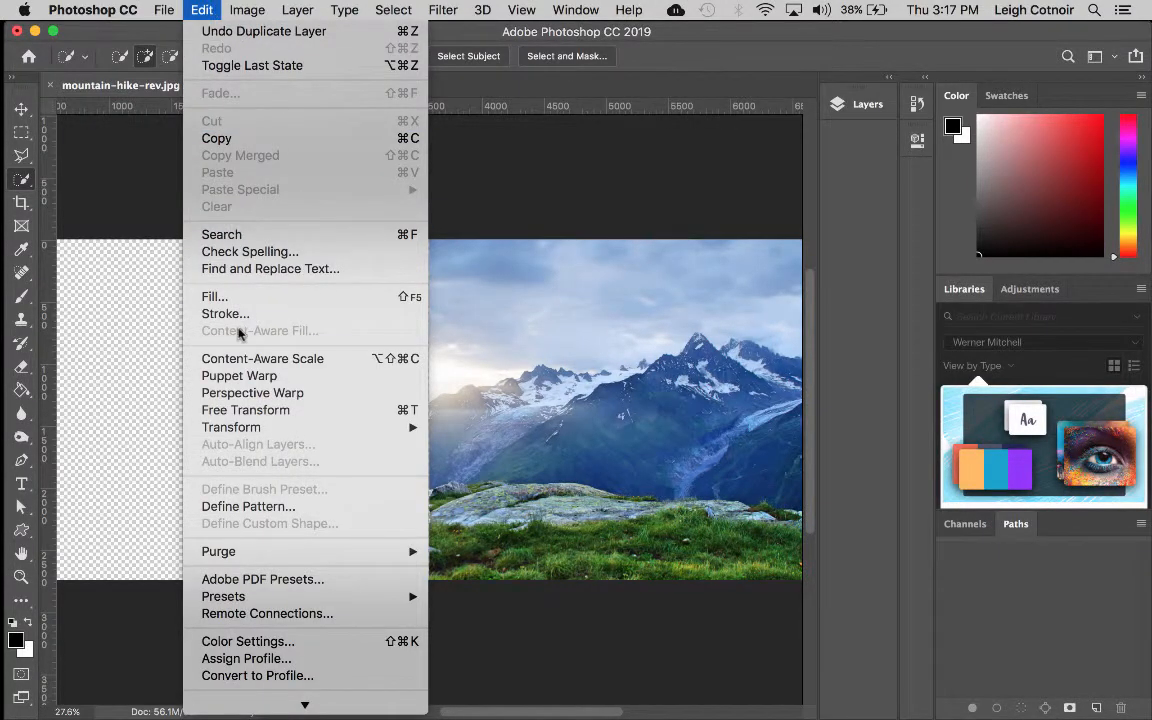
mouse_move(242, 430)
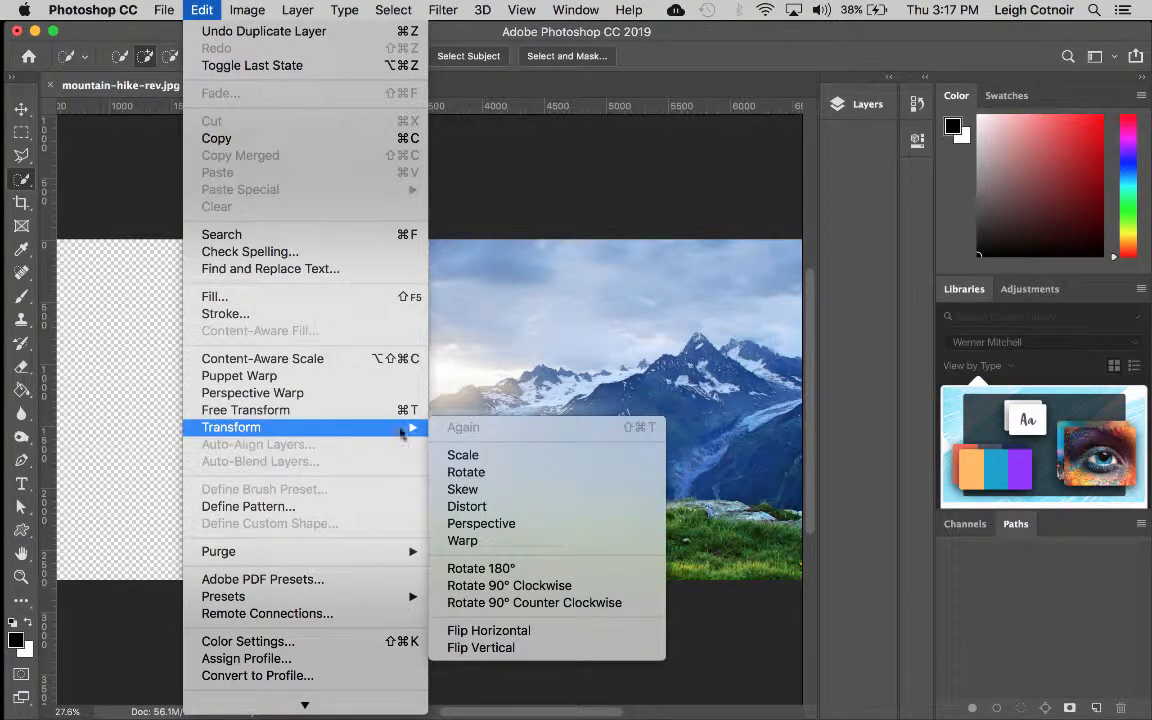
left_click(486, 631)
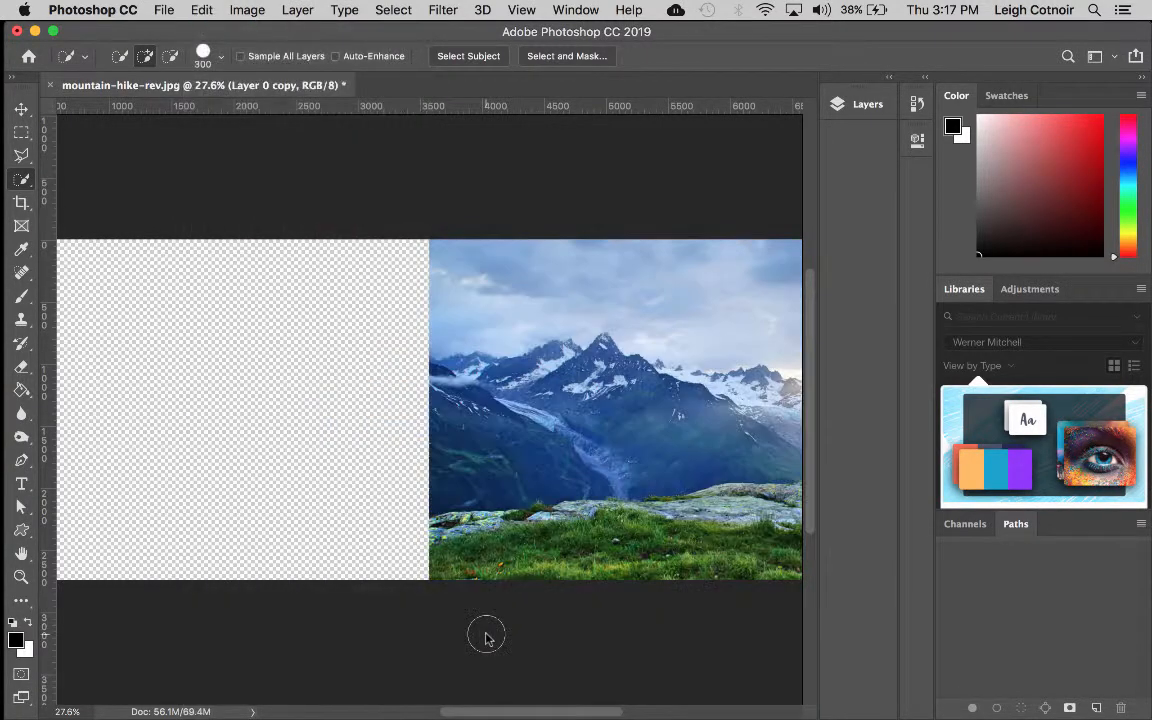
Step: Move the flipped layer copy into the transparent left half of the canvas so it mirrors the original image
key("super+minus")
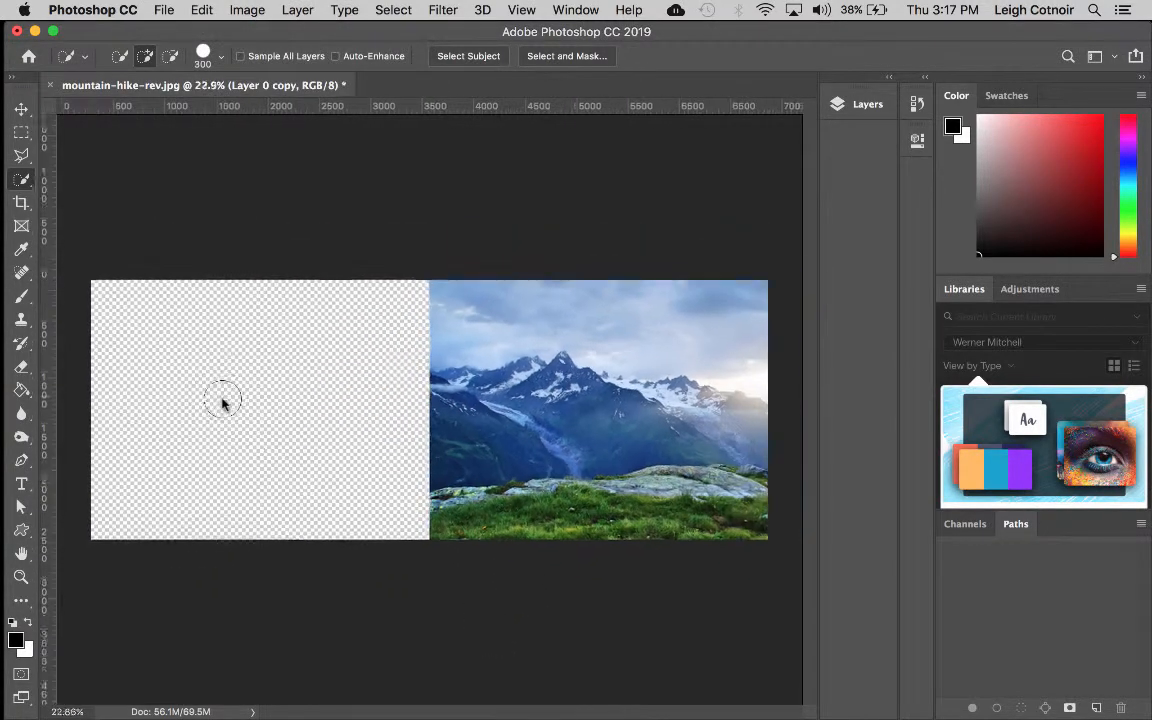
key("super+minus")
left_click(21, 109)
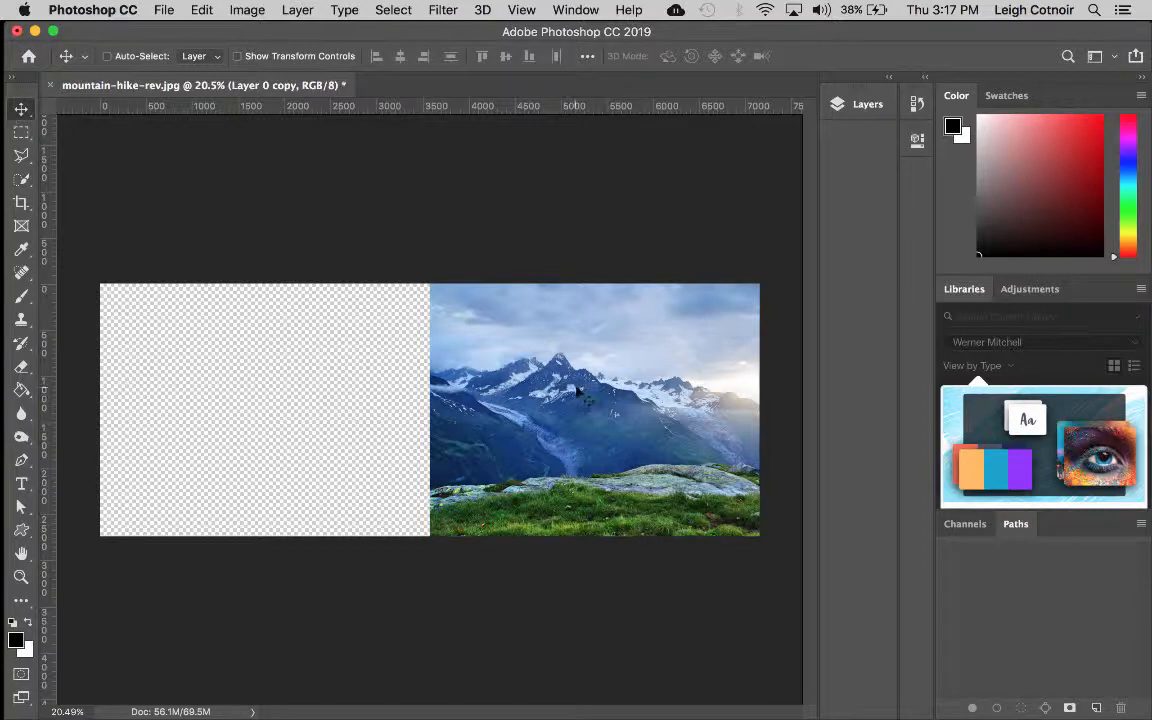
left_click_drag(659, 450, 347, 442)
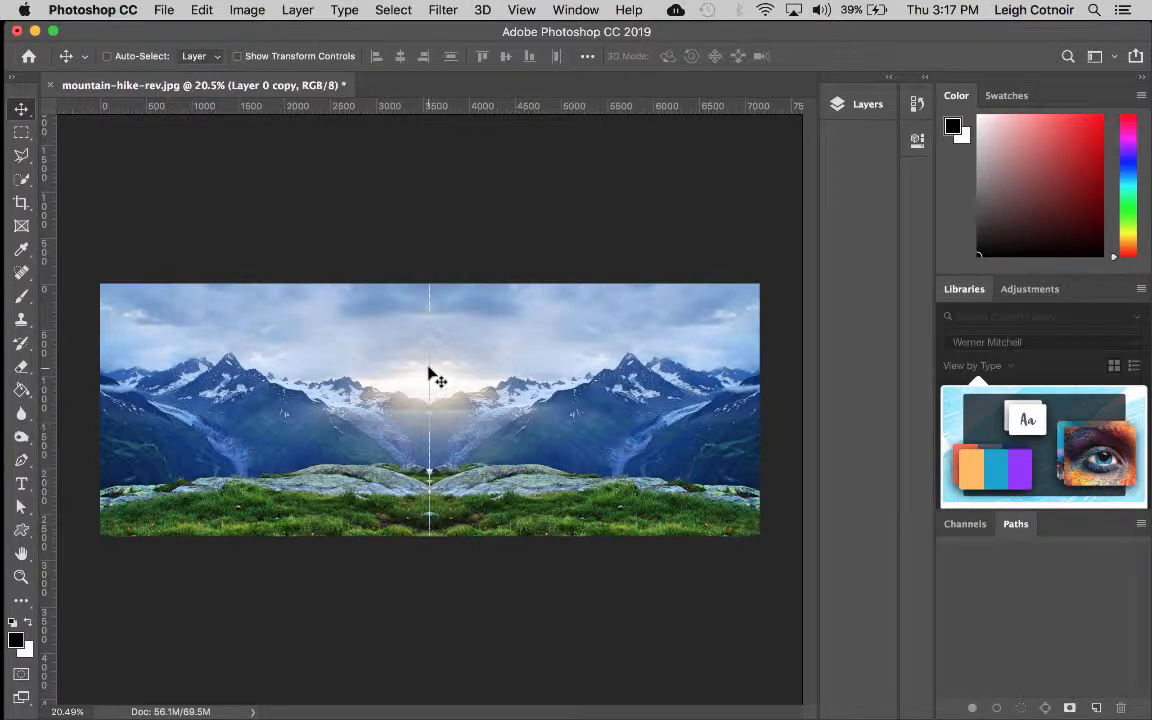
Step: Examine the vertical seam at the center where the flipped copy meets the original image
scroll(430, 375, "up", 5)
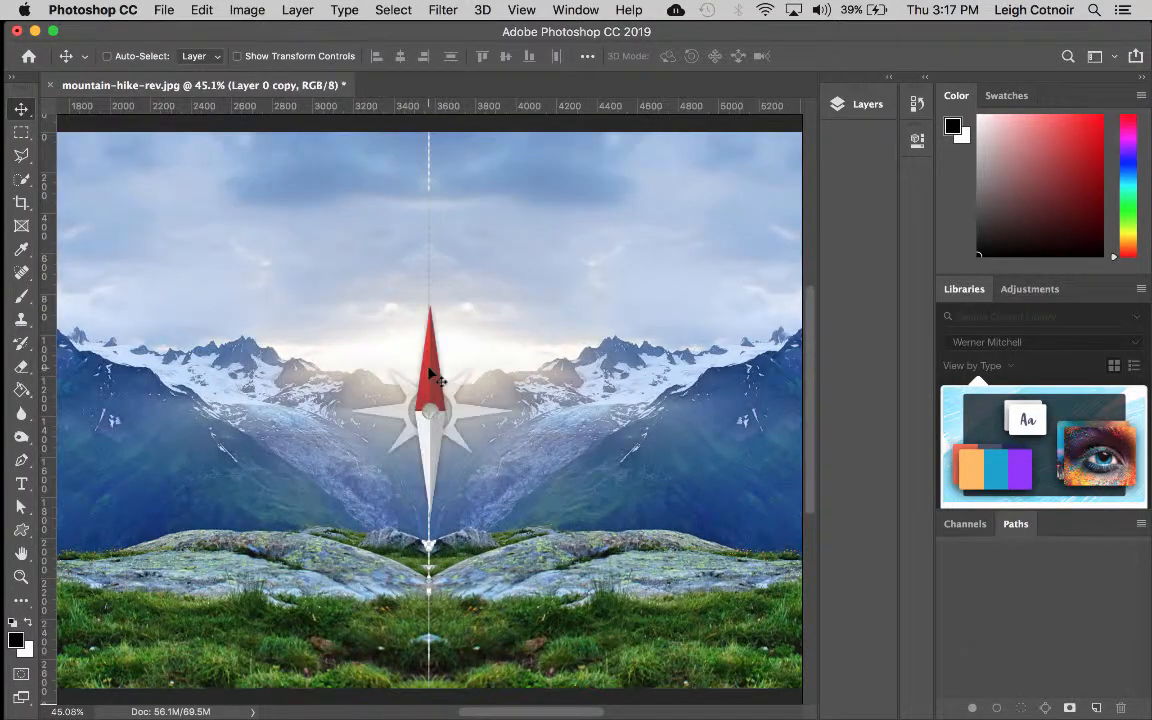
scroll(430, 375, "up", 1)
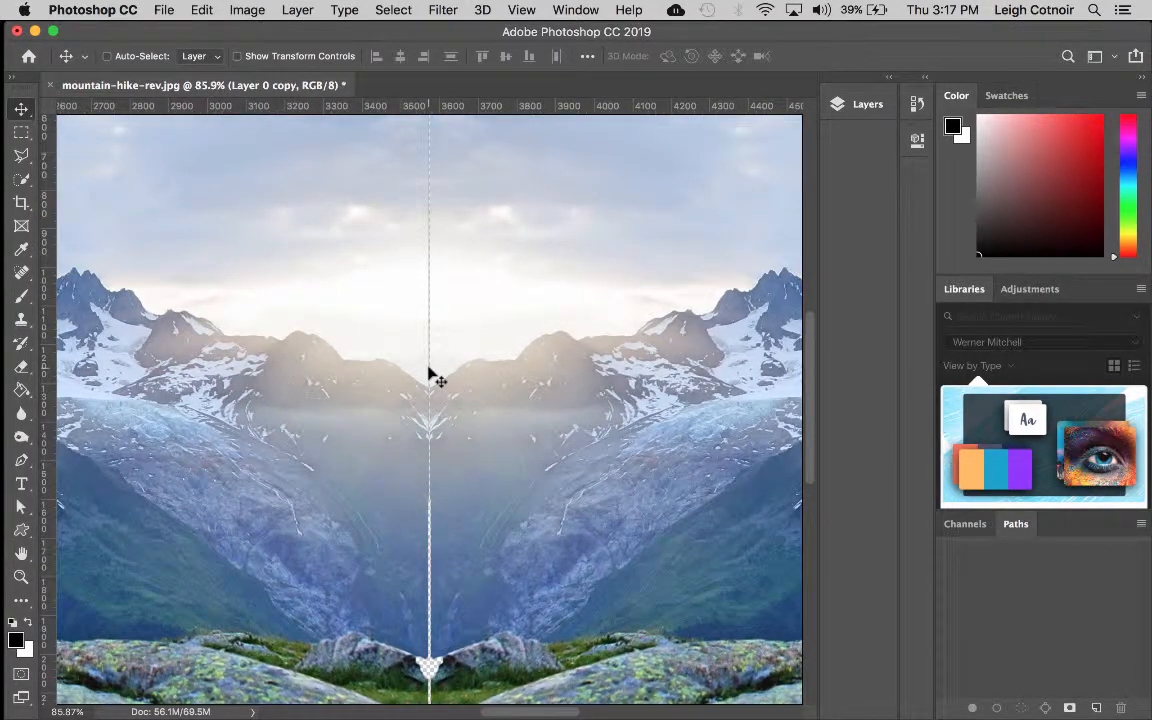
scroll(430, 375, "down", 3)
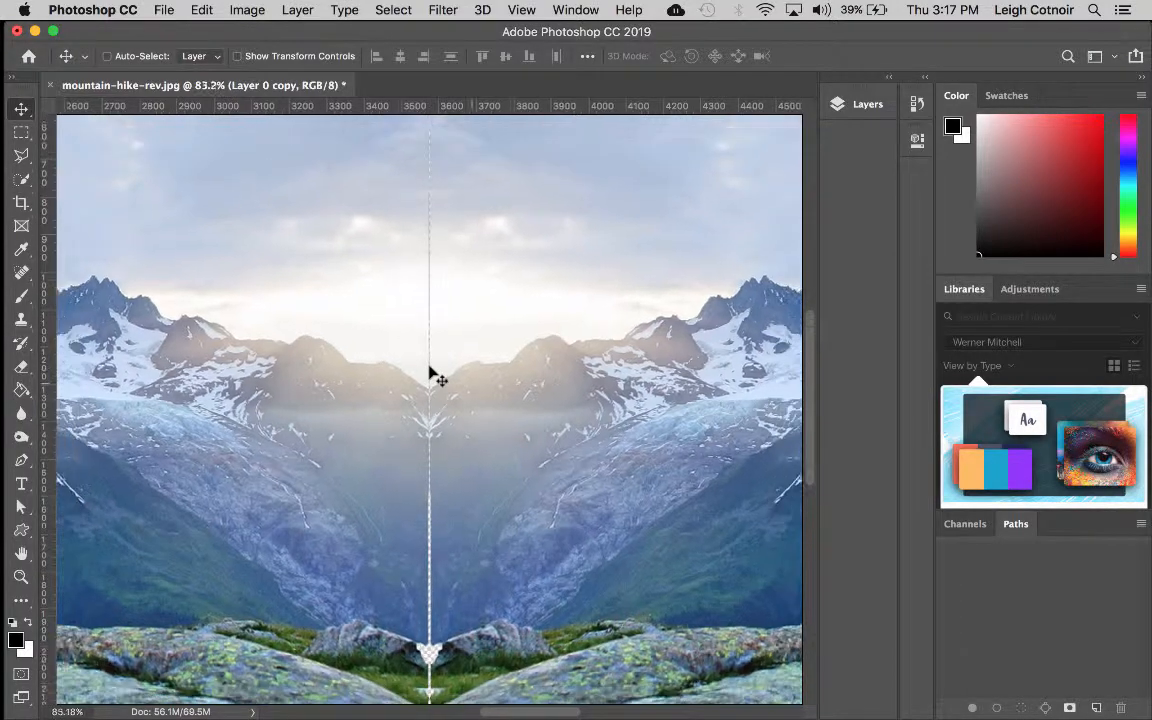
scroll(432, 375, "down", 1)
scroll(432, 375, "up", 2)
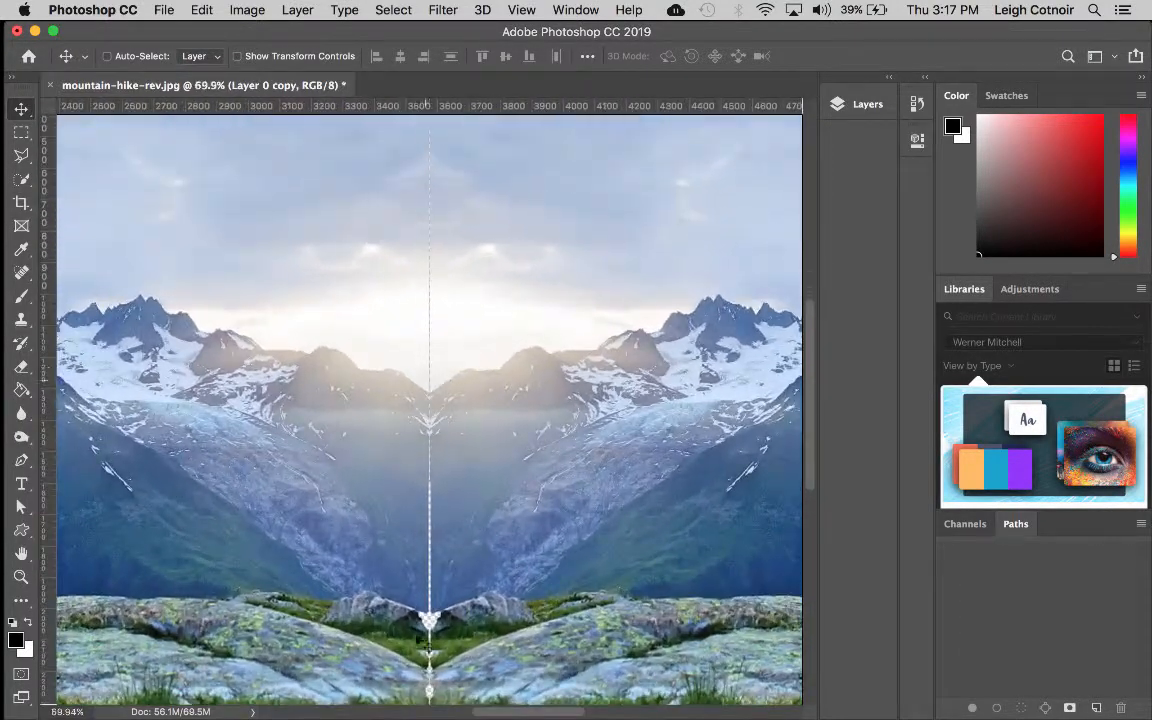
Step: Merge Layer 0 copy and Layer 0 into a single layer
scroll(447, 672, "down", 5)
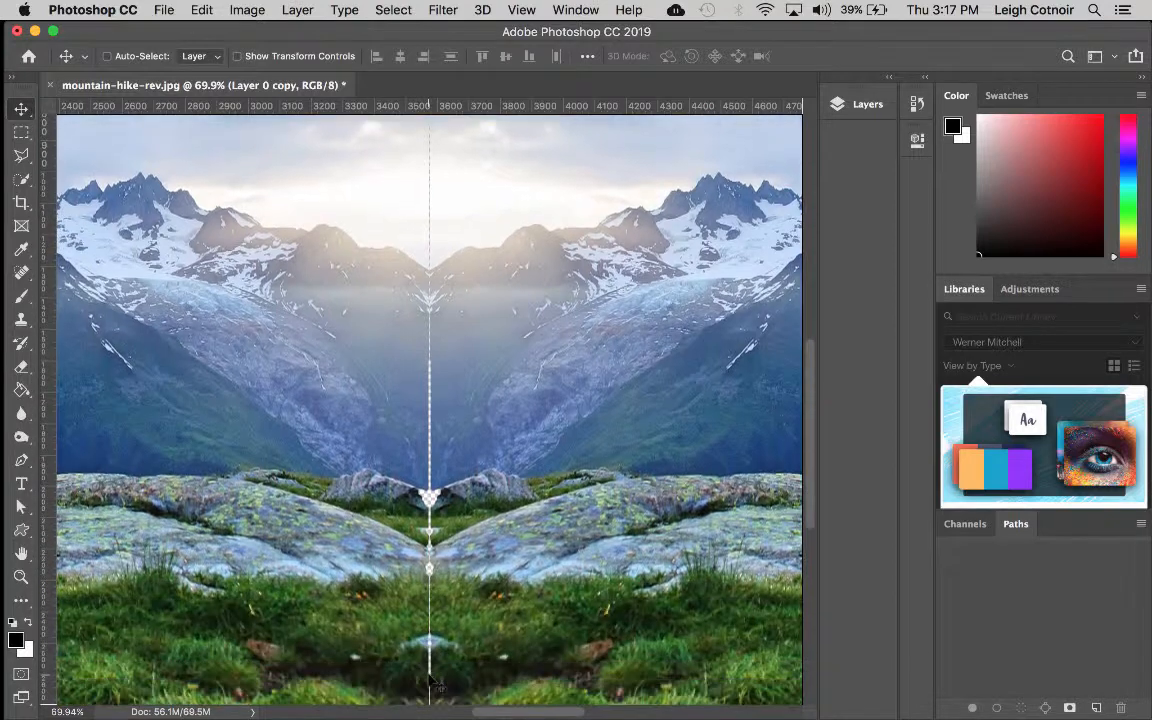
scroll(432, 682, "up", 5)
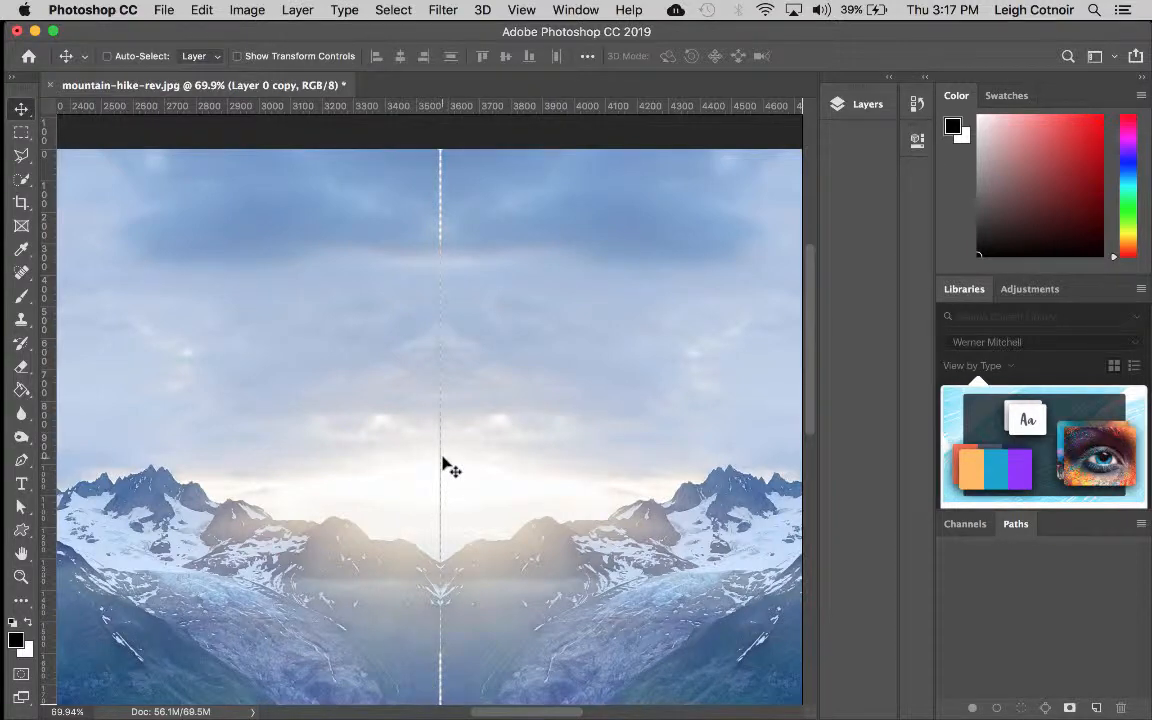
scroll(442, 463, "down", 5)
scroll(446, 465, "down", 2)
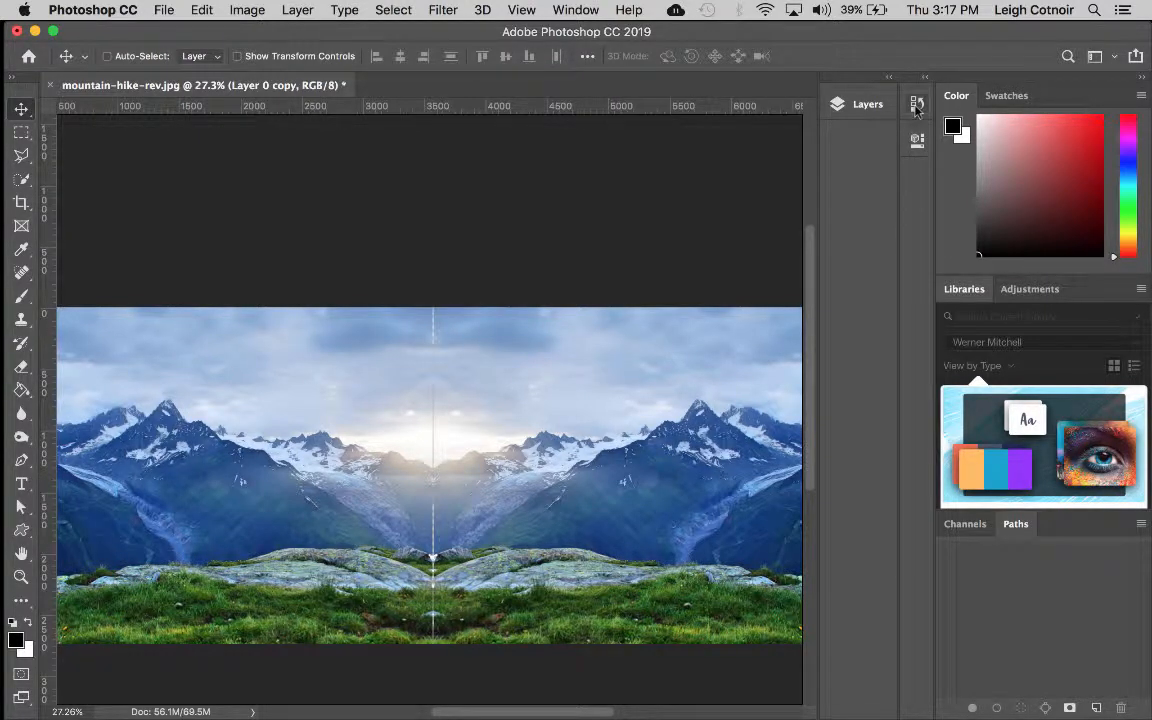
left_click(876, 104)
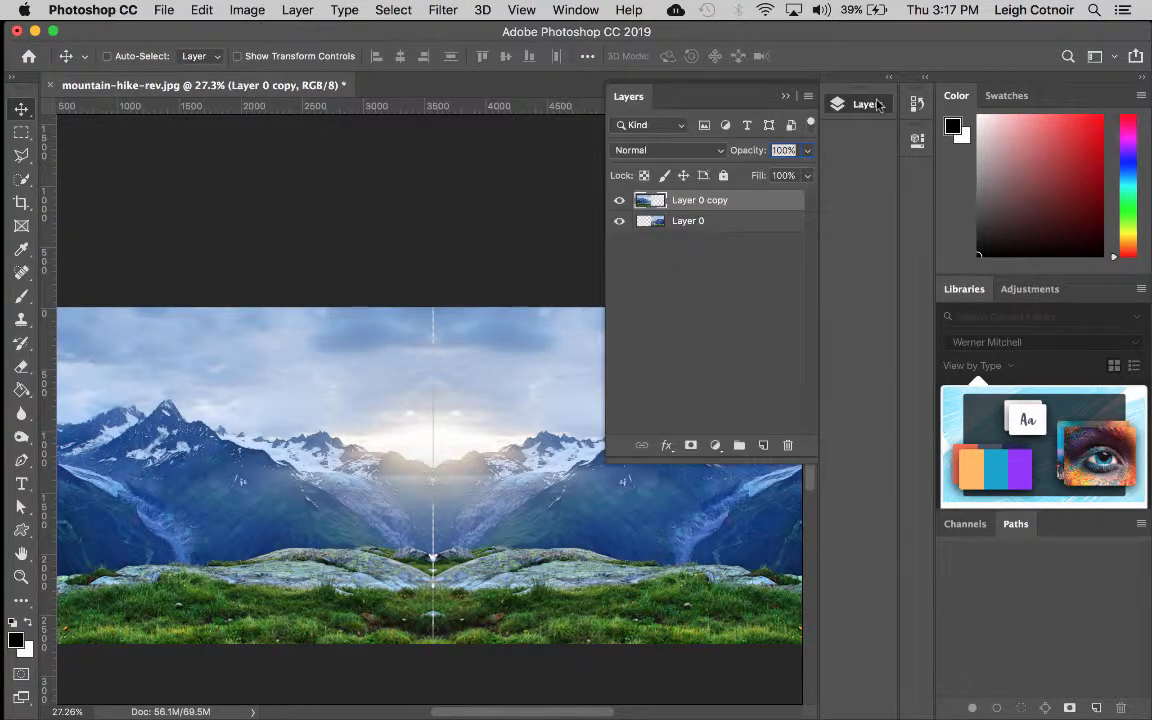
left_click(723, 224, "shift")
right_click(723, 224)
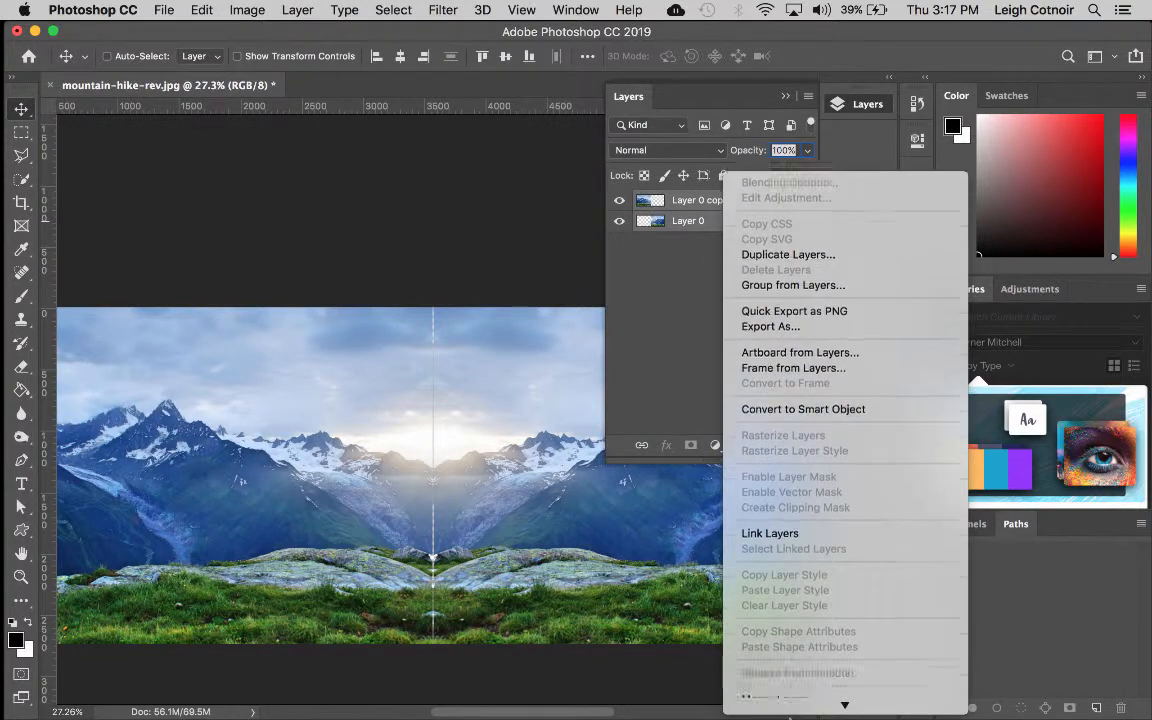
scroll(808, 474, "down", 6)
left_click(800, 484)
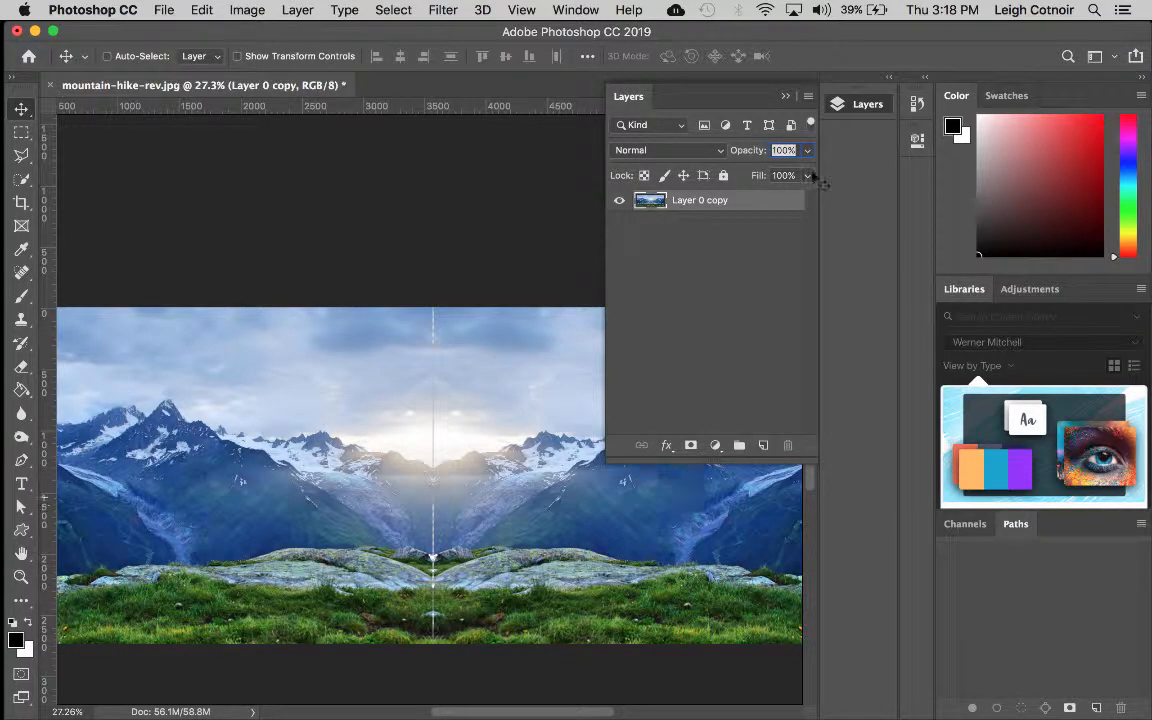
left_click(786, 96)
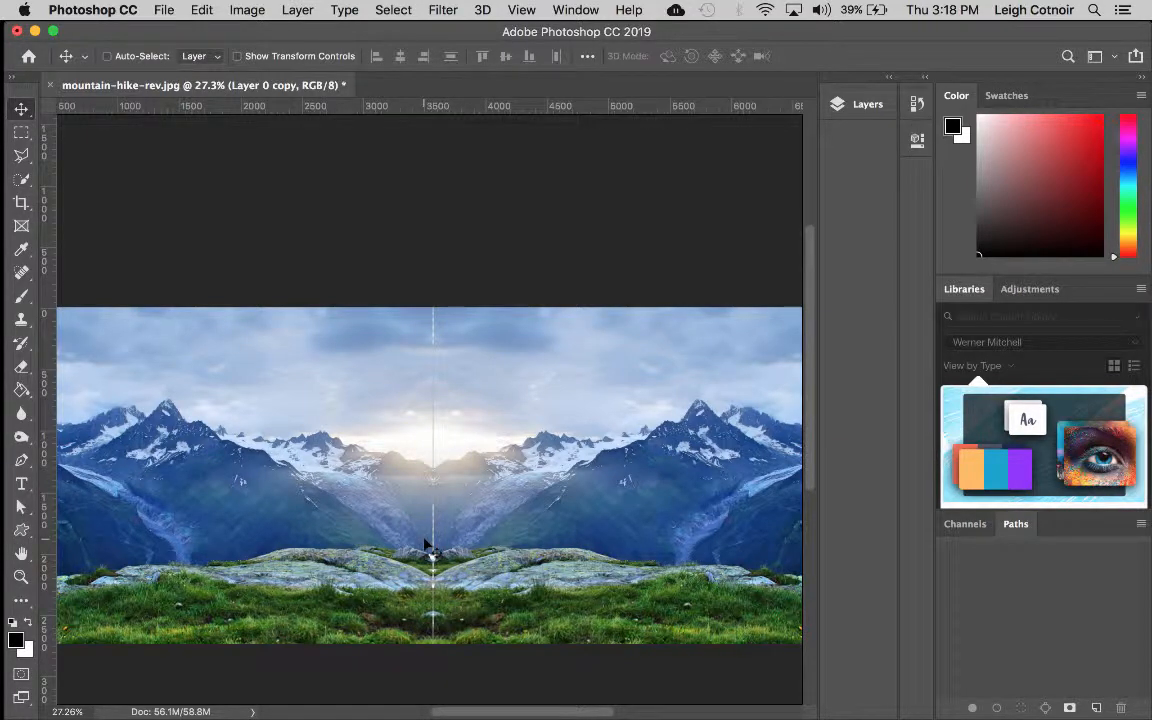
Step: Remove the vertical center seam from the sky down to the bottom grass with the content-aware Spot Healing Brush
left_click(22, 272)
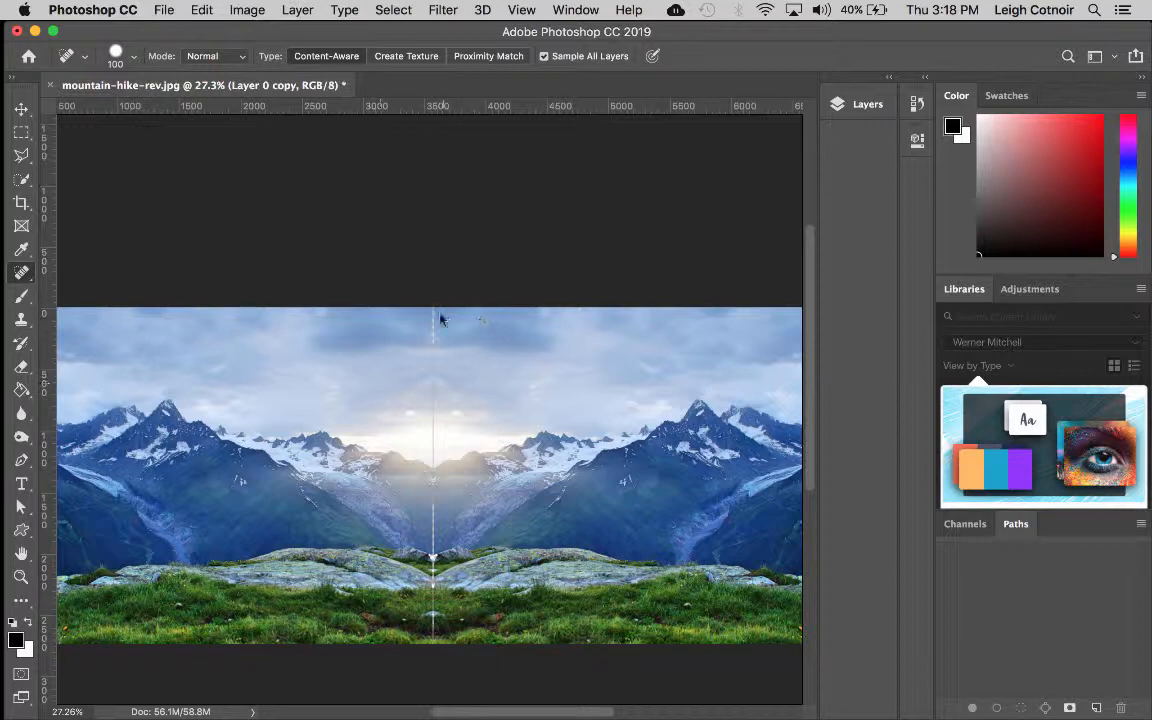
left_click_drag(429, 315, 434, 565)
scroll(437, 566, "down", 5)
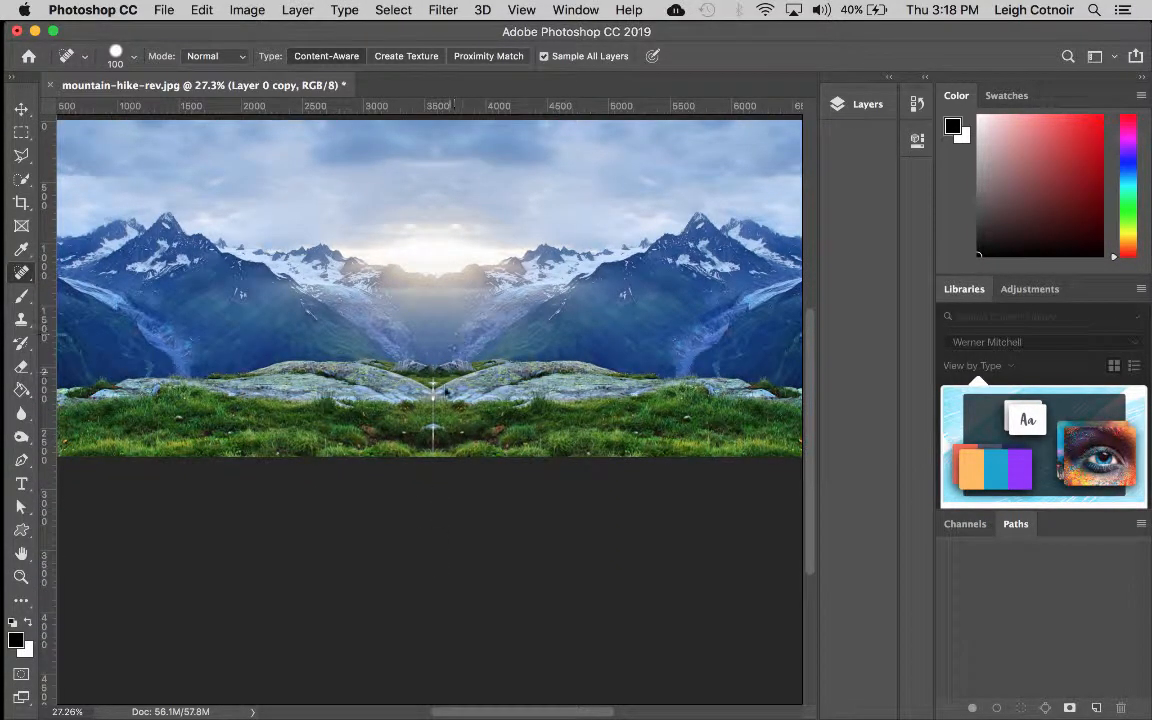
left_click_drag(437, 382, 432, 458)
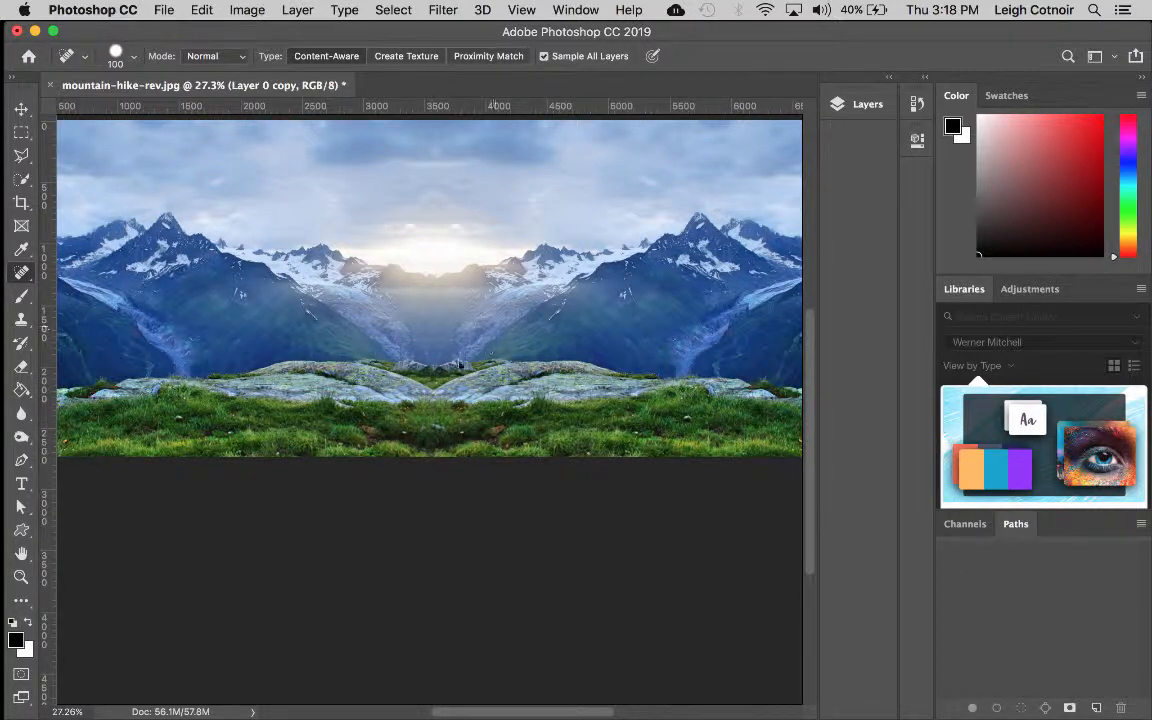
scroll(432, 360, "up", 2)
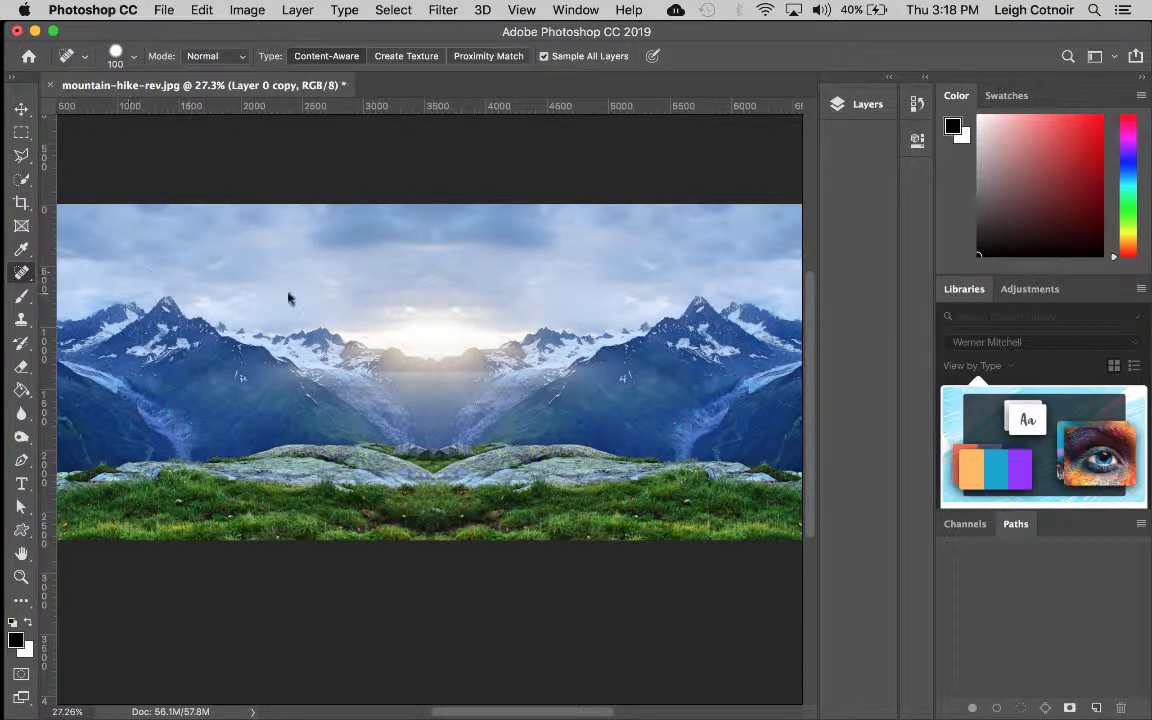
Step: Patch the sky area right of the sun with sky from the left half using the Patch Tool, and clear the selection
right_click(22, 273)
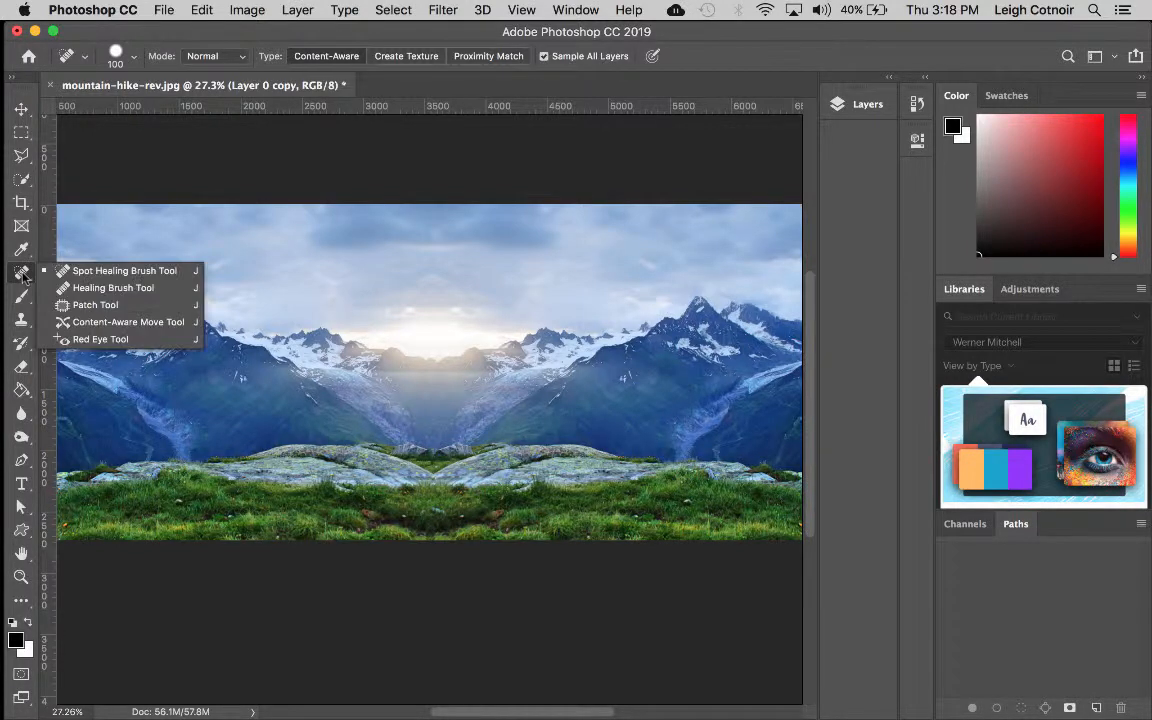
left_click(88, 275)
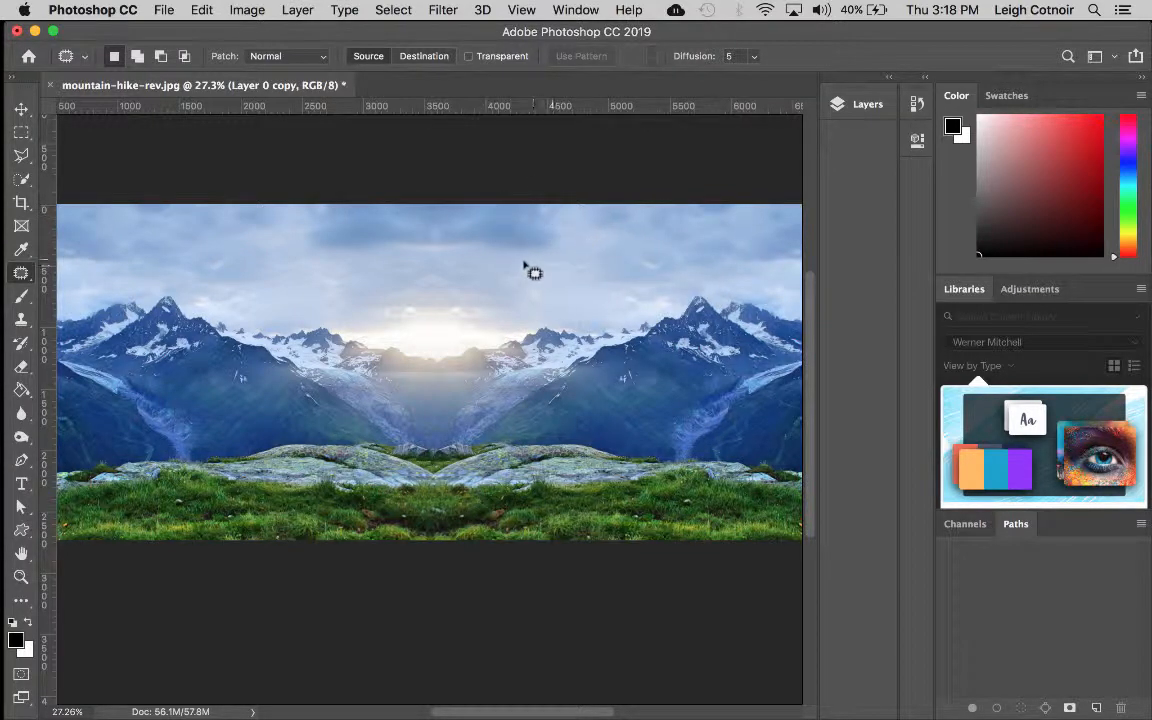
mouse_move(510, 246)
left_mouse_down()
mouse_move(548, 314)
mouse_move(605, 297)
mouse_move(572, 218)
mouse_move(527, 234)
left_mouse_up()
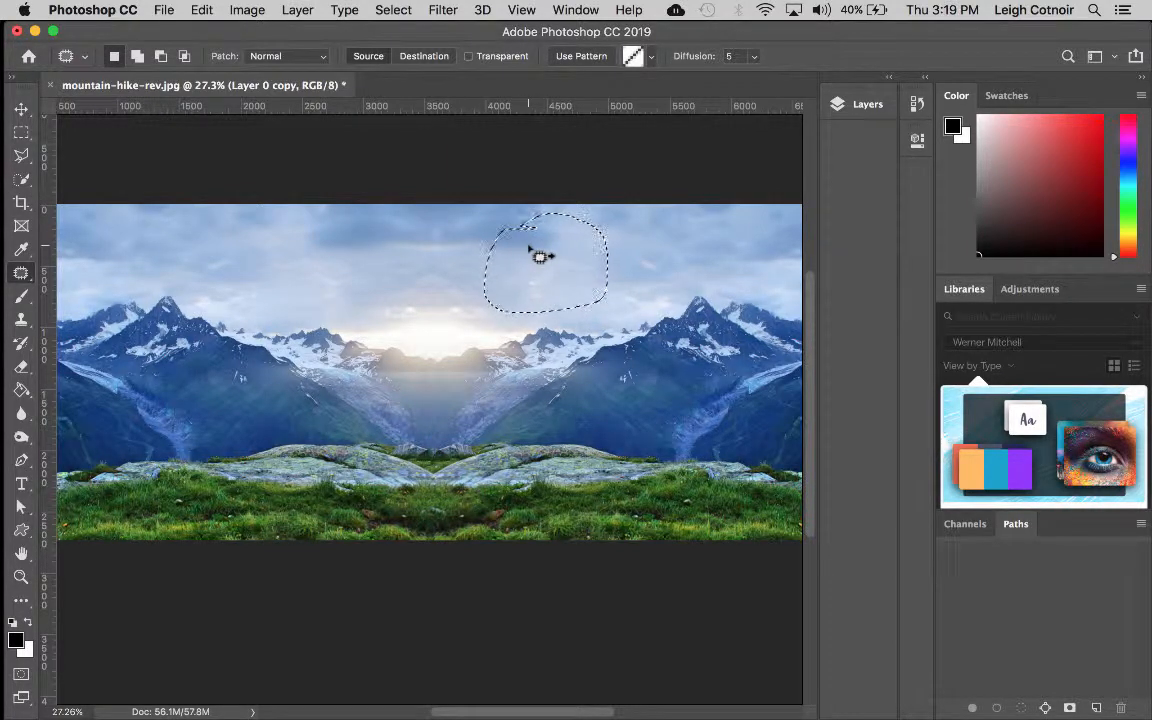
left_click_drag(545, 281, 264, 270)
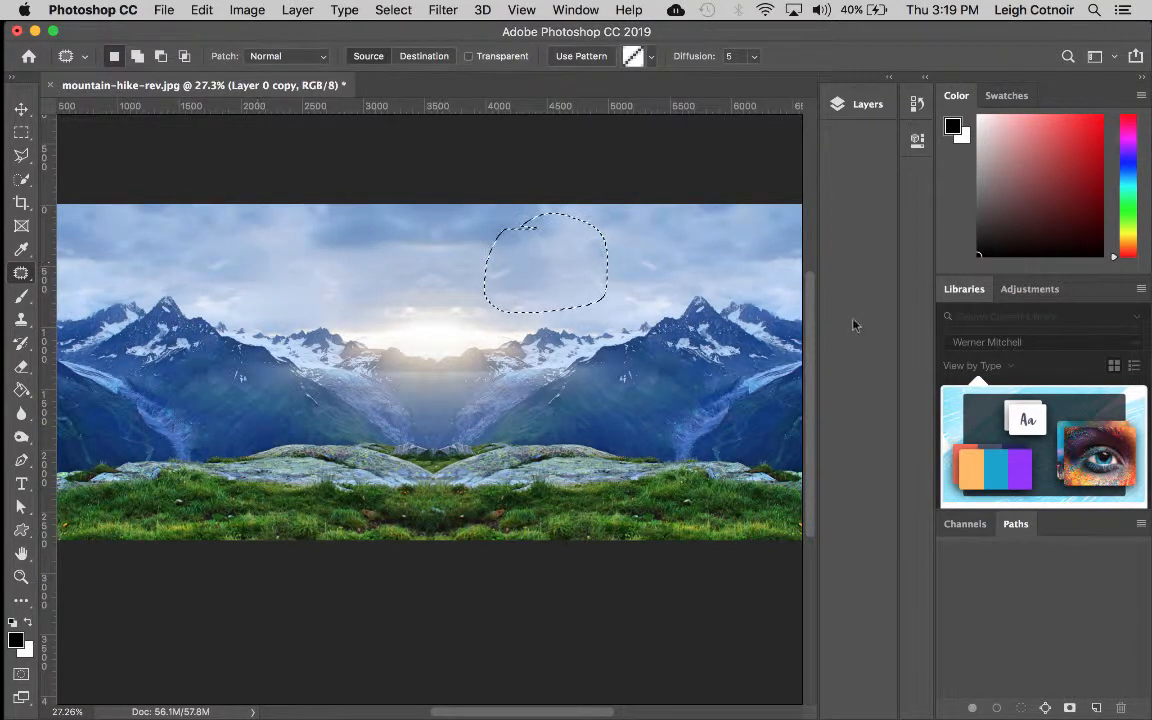
key("super+d")
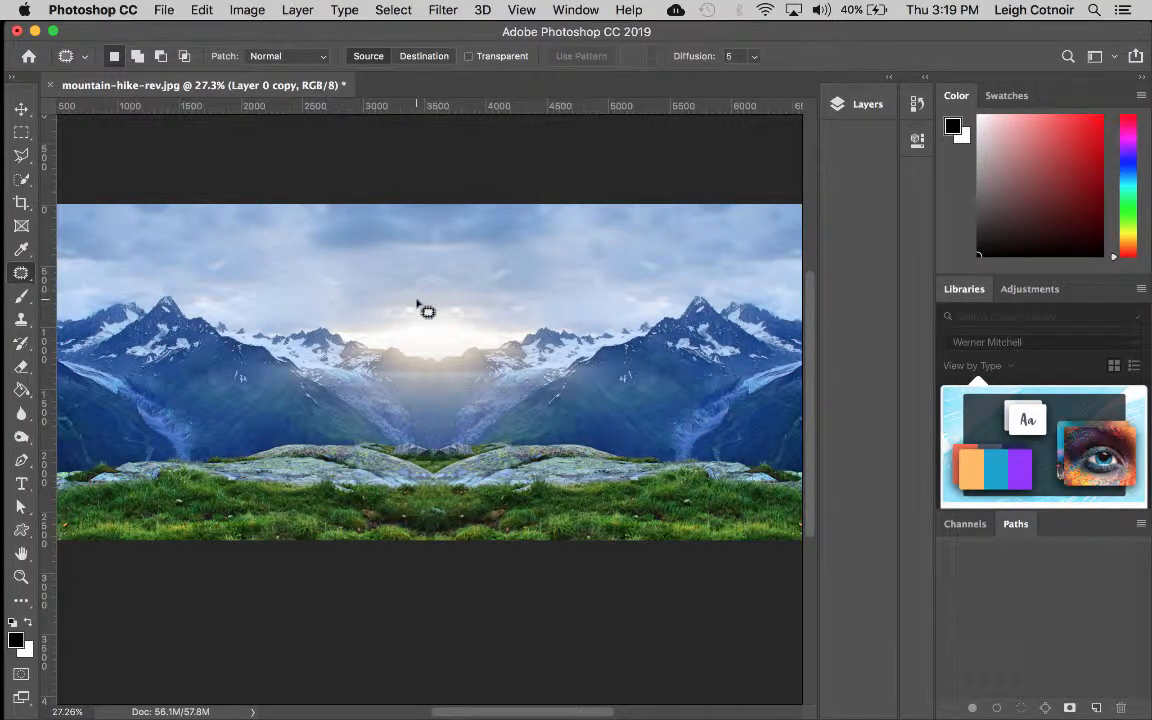
Step: Set up the Clone Stamp Tool with a 500 px brush and 48% opacity
left_click(21, 274)
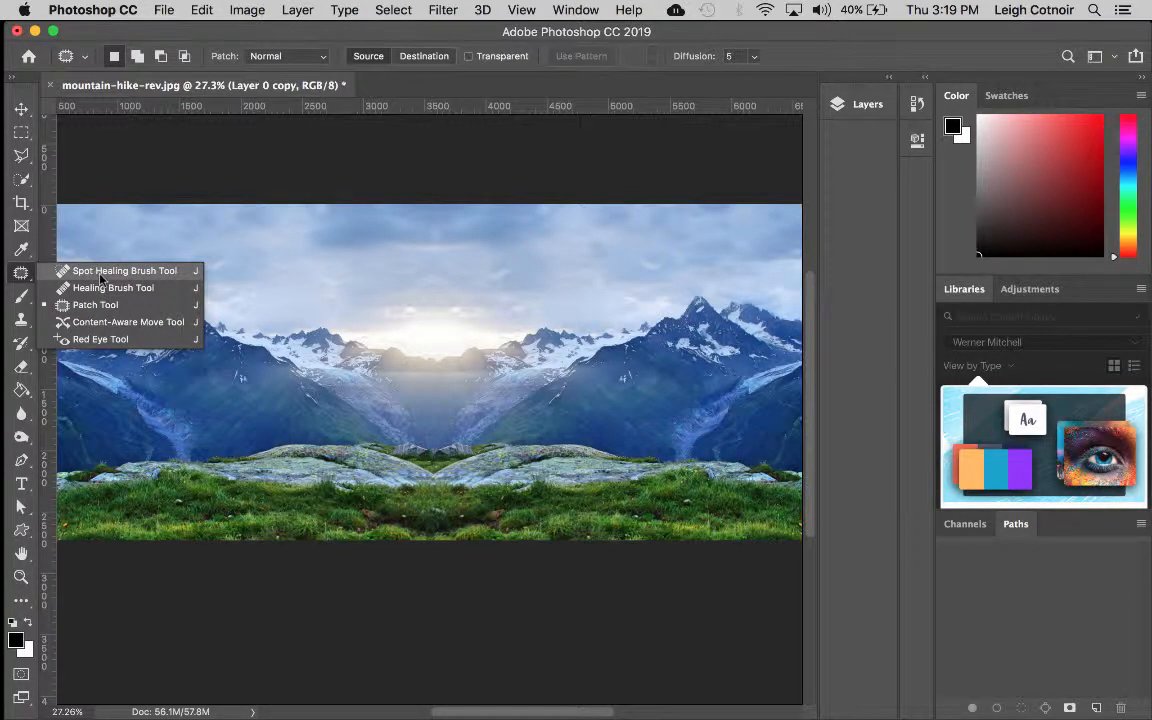
left_click(23, 328)
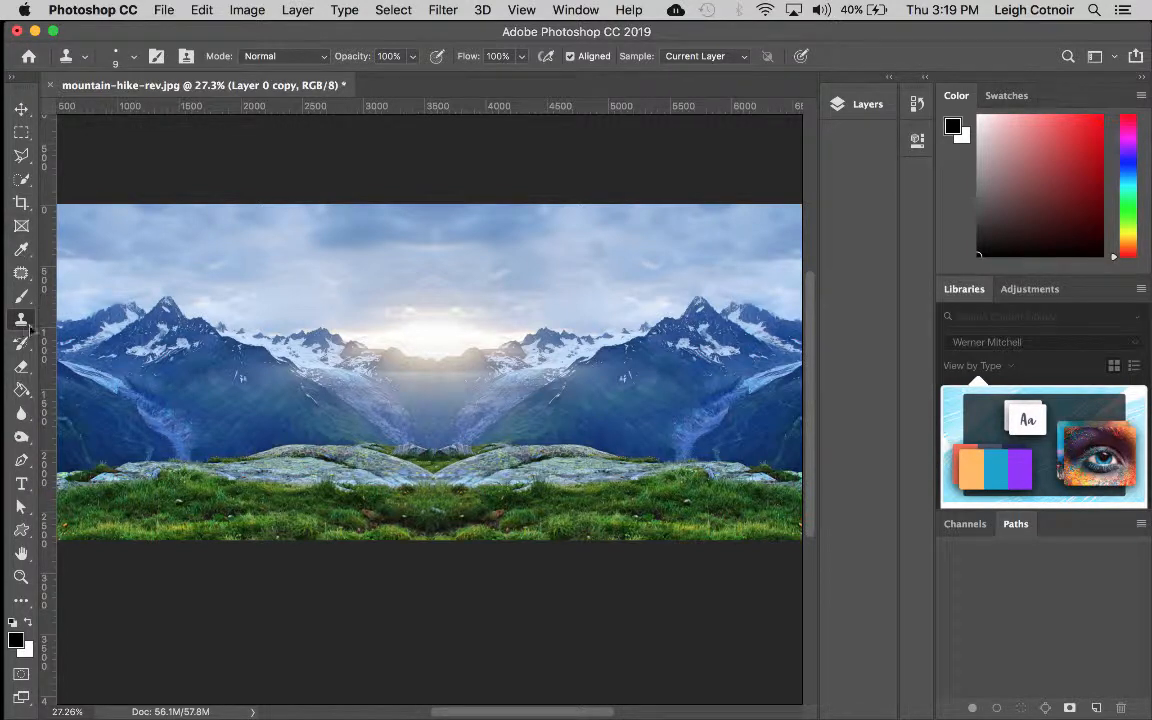
left_click(22, 320)
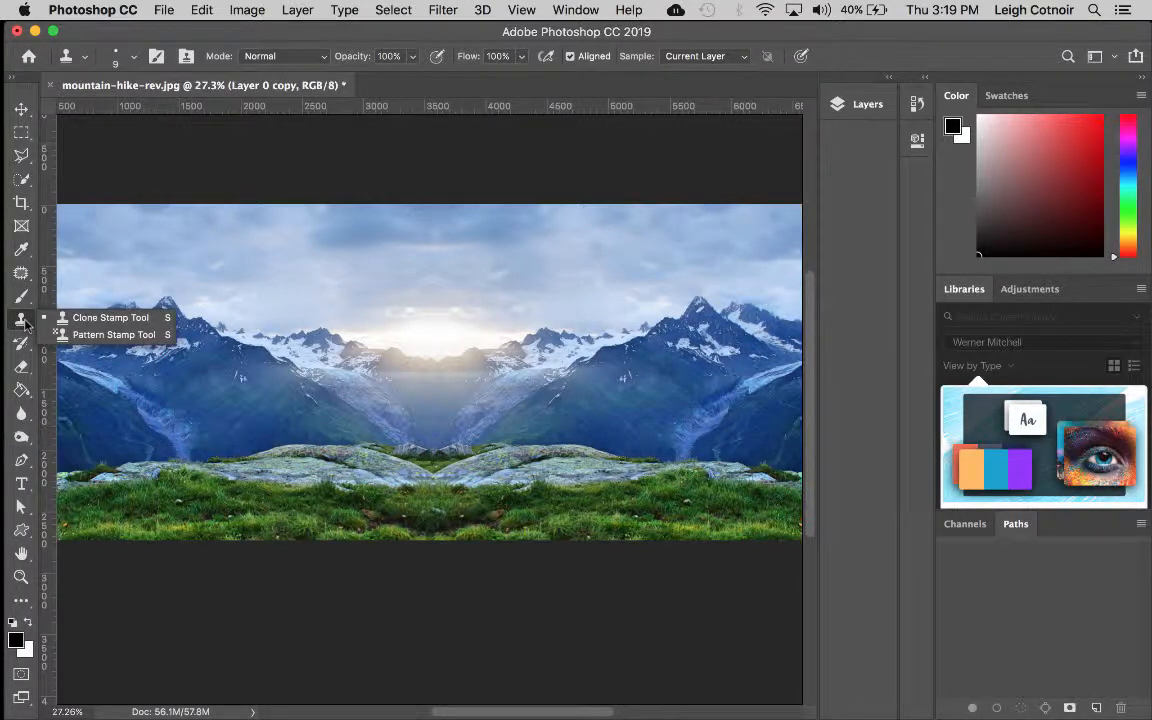
left_click(24, 322)
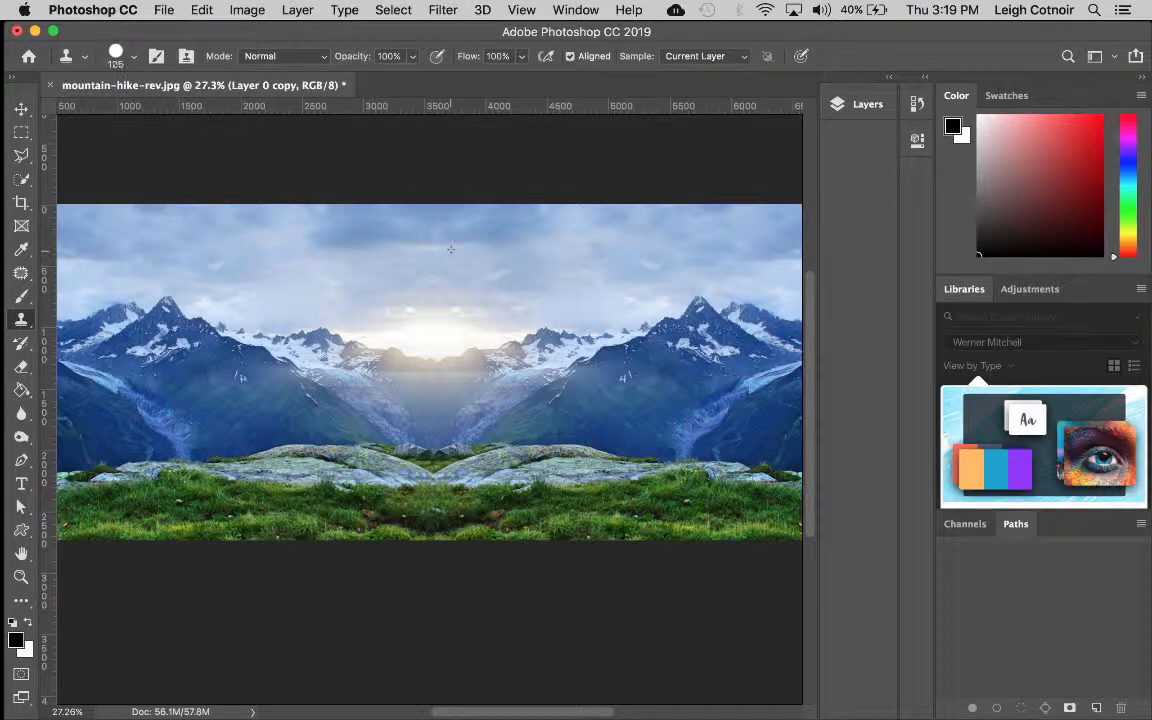
key("bracketleft")
left_click(409, 57)
left_click_drag(374, 80, 369, 81)
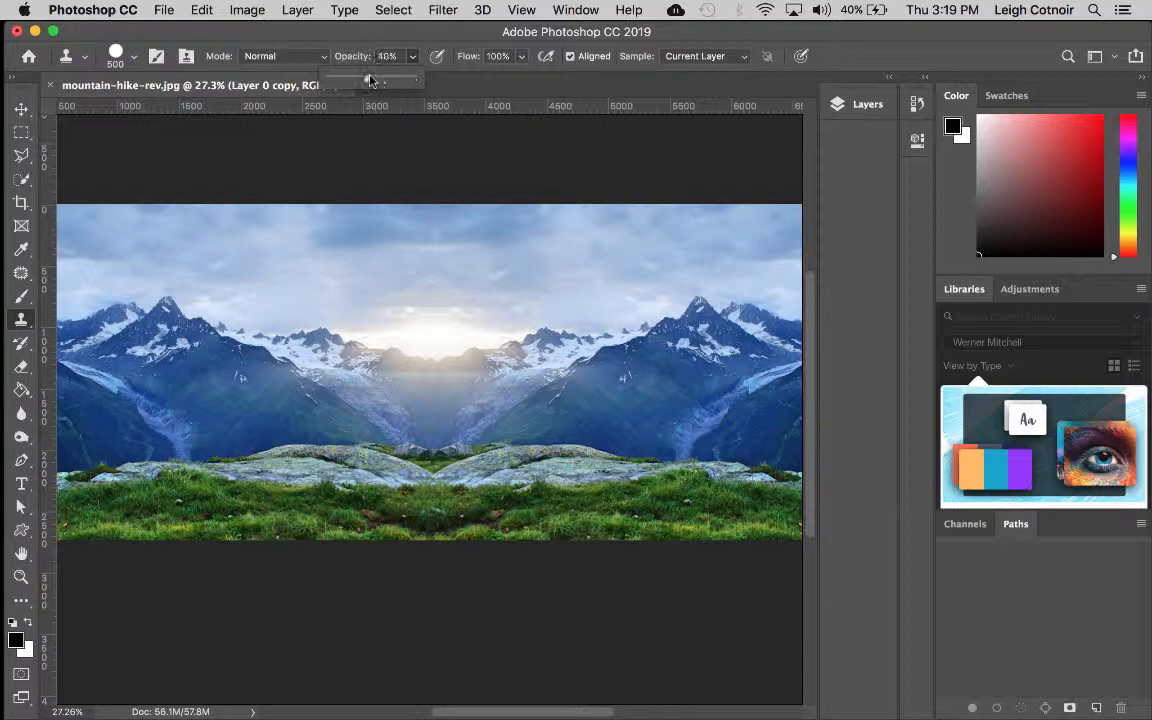
left_click(384, 37)
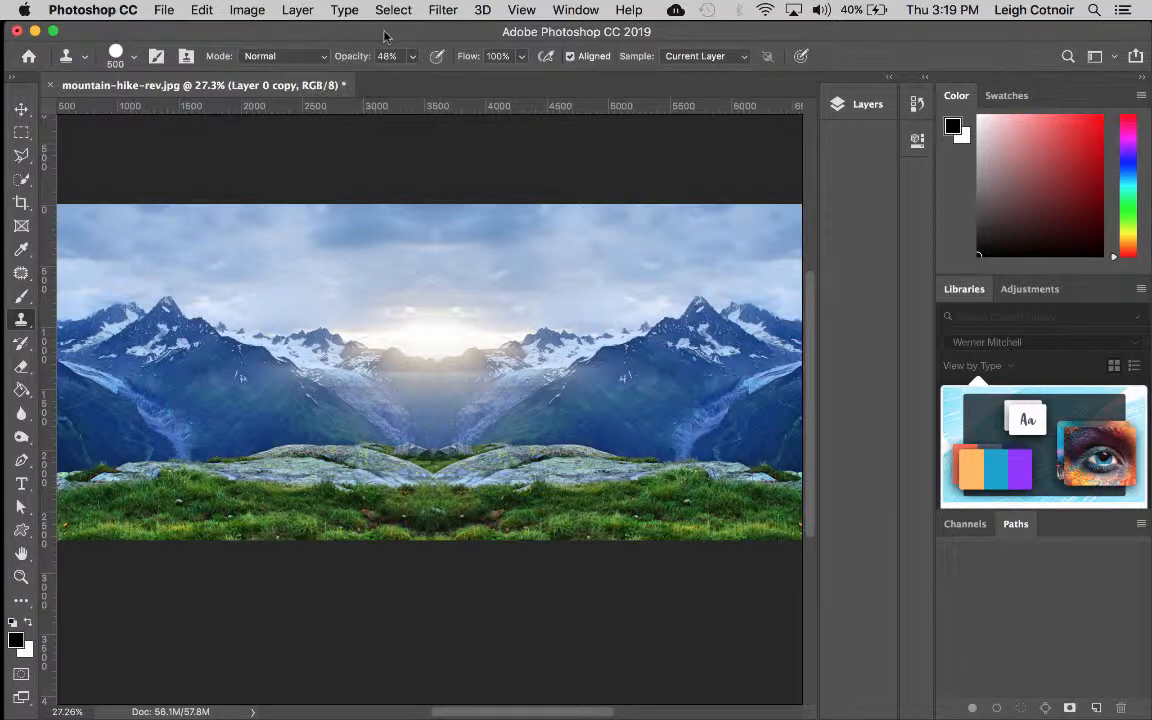
Step: Try to clone sky sampled right of center over the dark cloud above the sun with the hard-edged brush
left_click(507, 259, "alt")
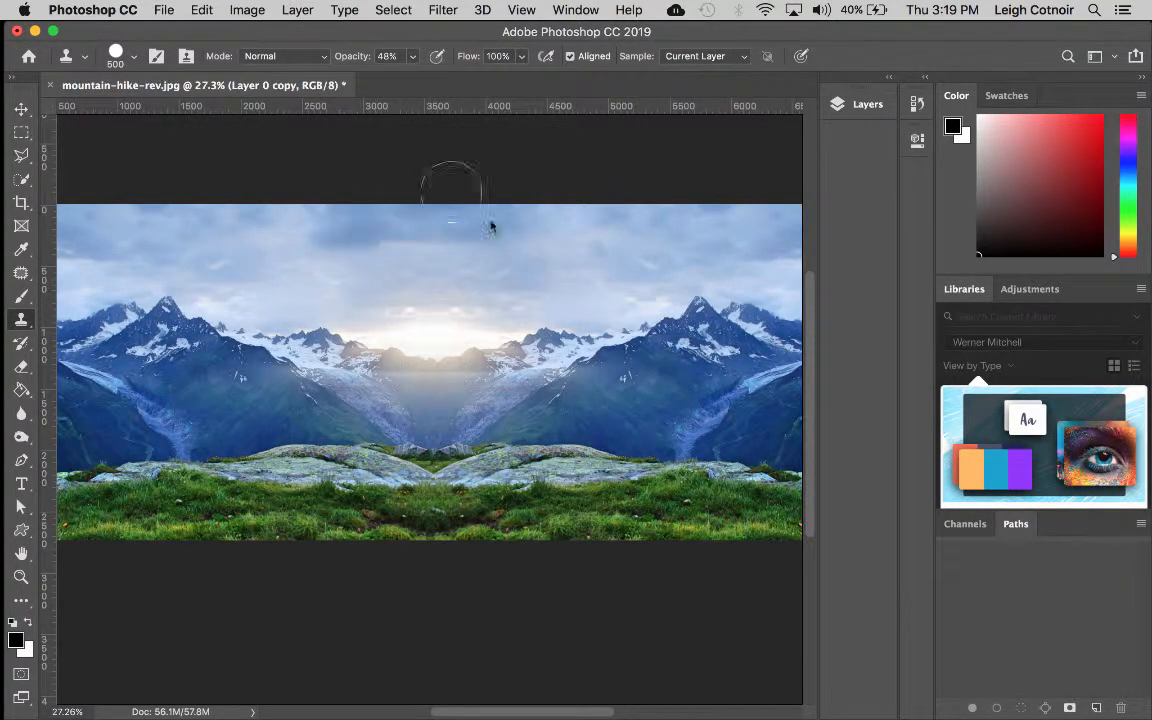
scroll(373, 237, "up", 3)
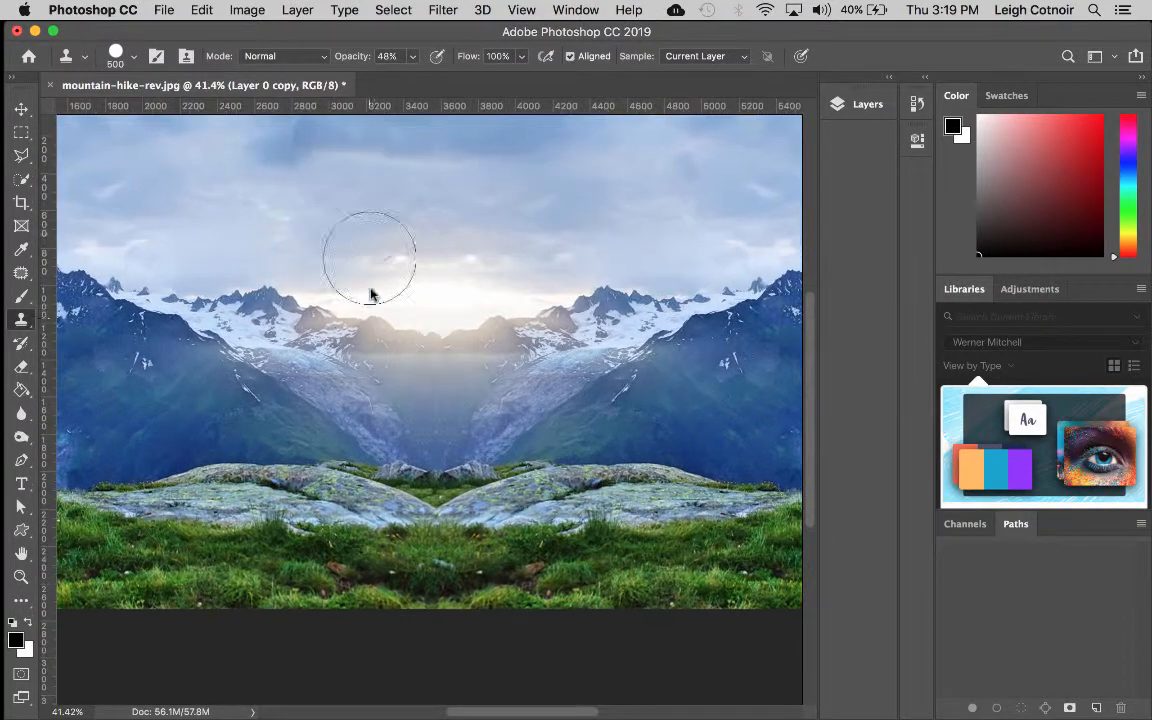
scroll(386, 244, "up", 3)
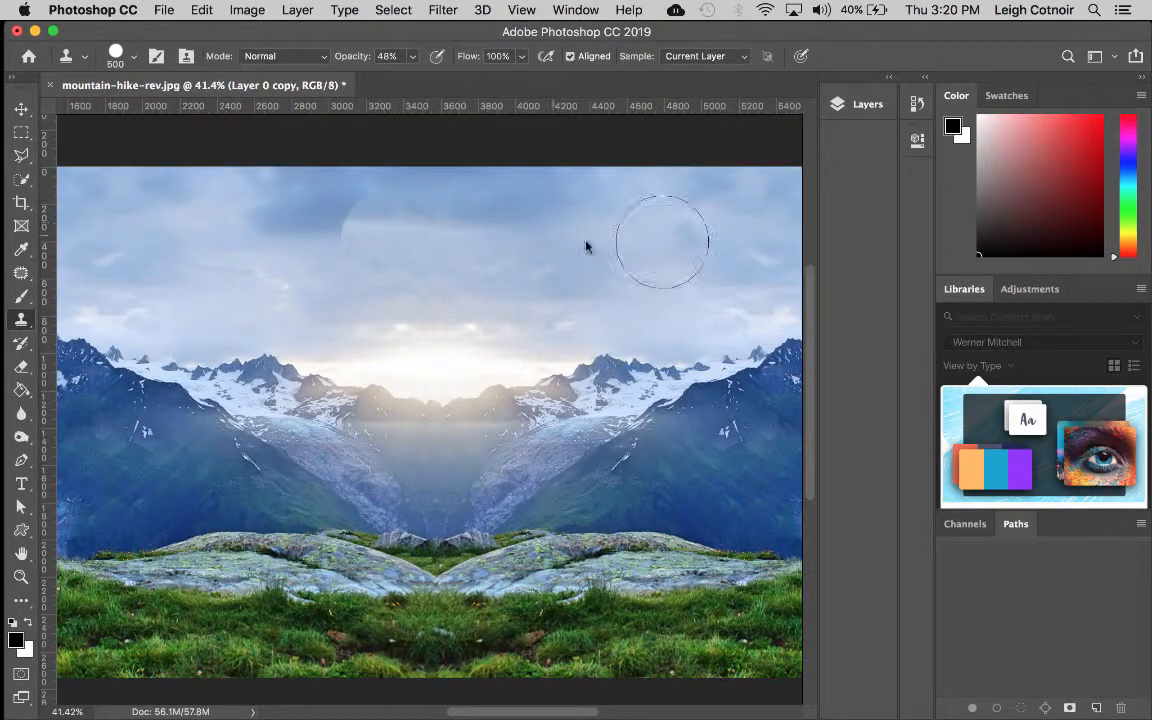
Step: Soften the Clone Stamp brush to 36% hardness and clone sampled sky over the mirrored clouds above the sun
left_click(118, 58)
left_click_drag(152, 160, 145, 153)
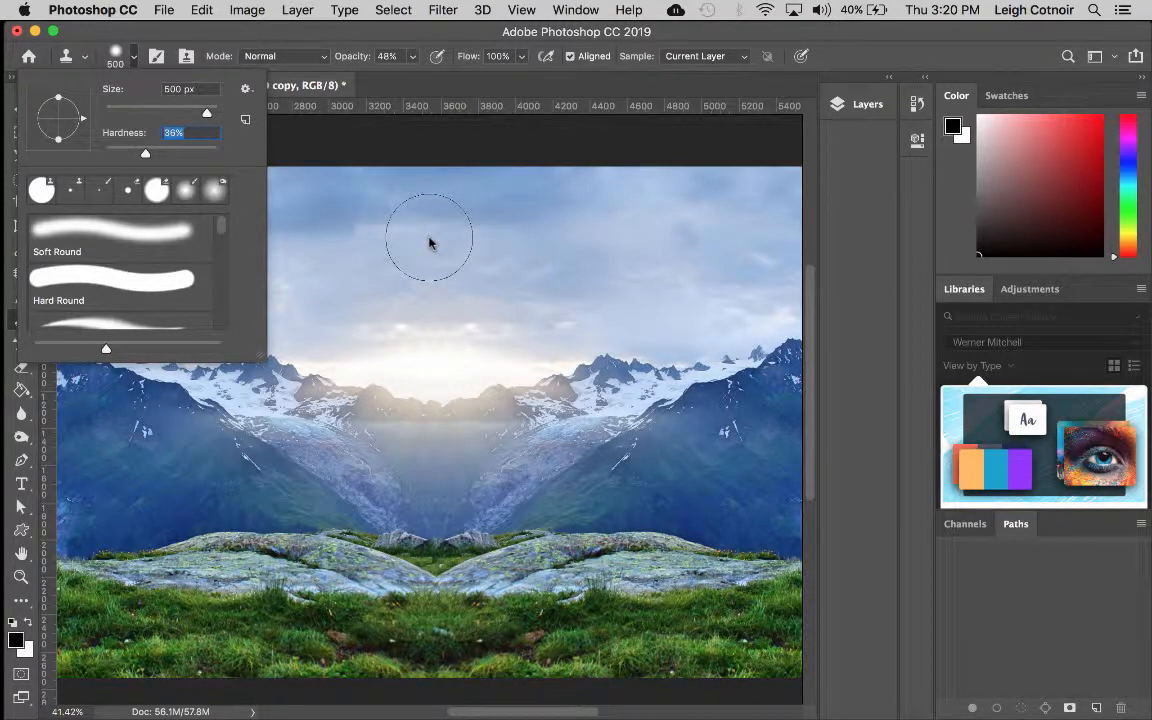
left_click(300, 146)
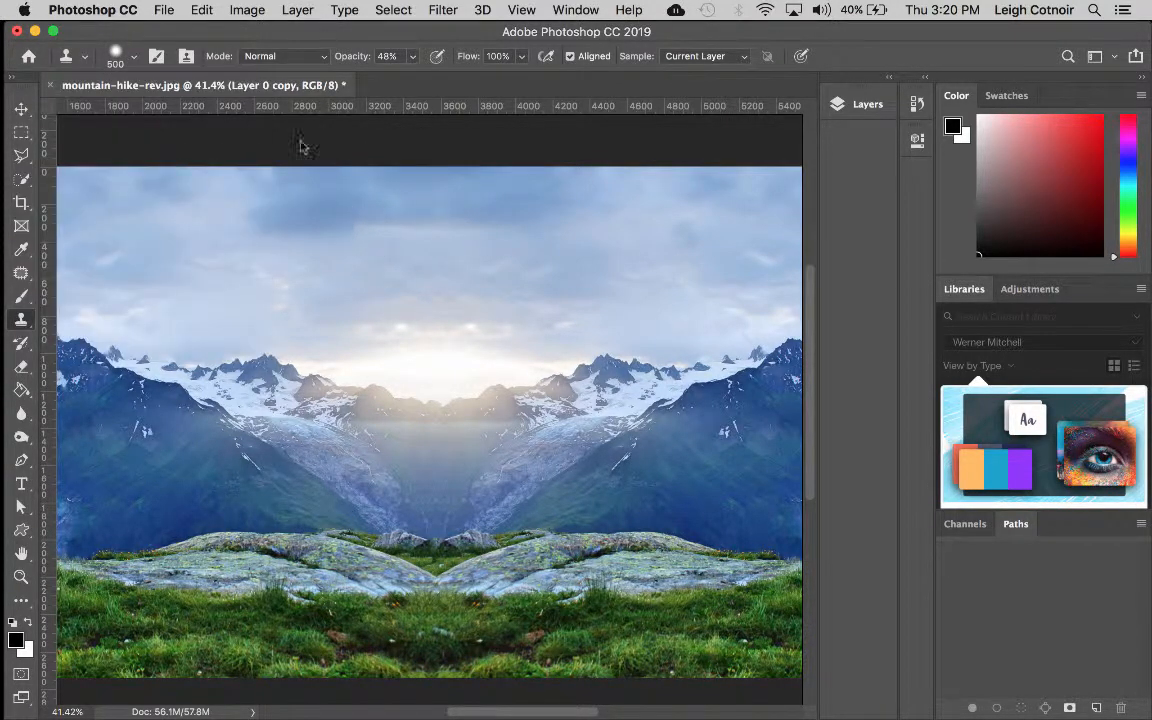
left_click(269, 229, "alt")
mouse_move(400, 206)
left_mouse_down()
mouse_move(478, 196)
mouse_move(301, 247)
mouse_move(561, 211)
left_mouse_up()
scroll(561, 211, "right", 5)
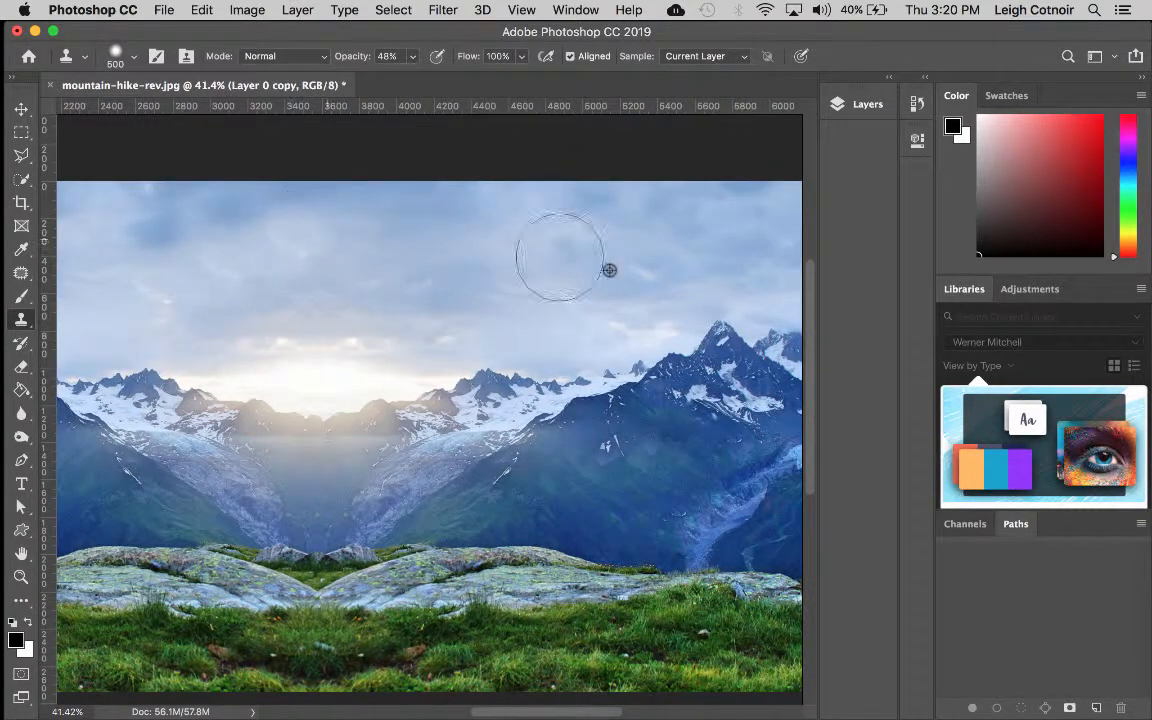
mouse_move(609, 270)
left_mouse_down()
mouse_move(555, 278)
mouse_move(554, 231)
mouse_move(611, 213)
mouse_move(538, 208)
mouse_move(507, 208)
mouse_move(496, 270)
mouse_move(300, 255)
left_mouse_up()
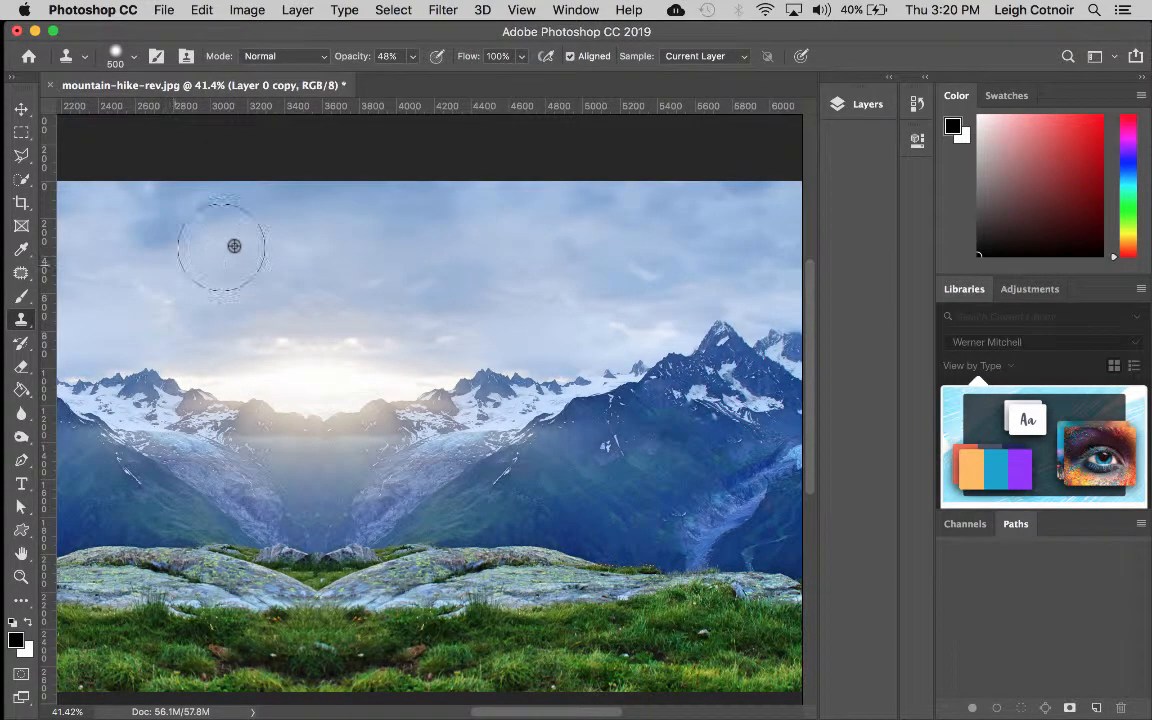
Step: Clone freshly sampled sky over the clouds to the upper left of the sun to break up the symmetry
scroll(239, 255, "left", 5)
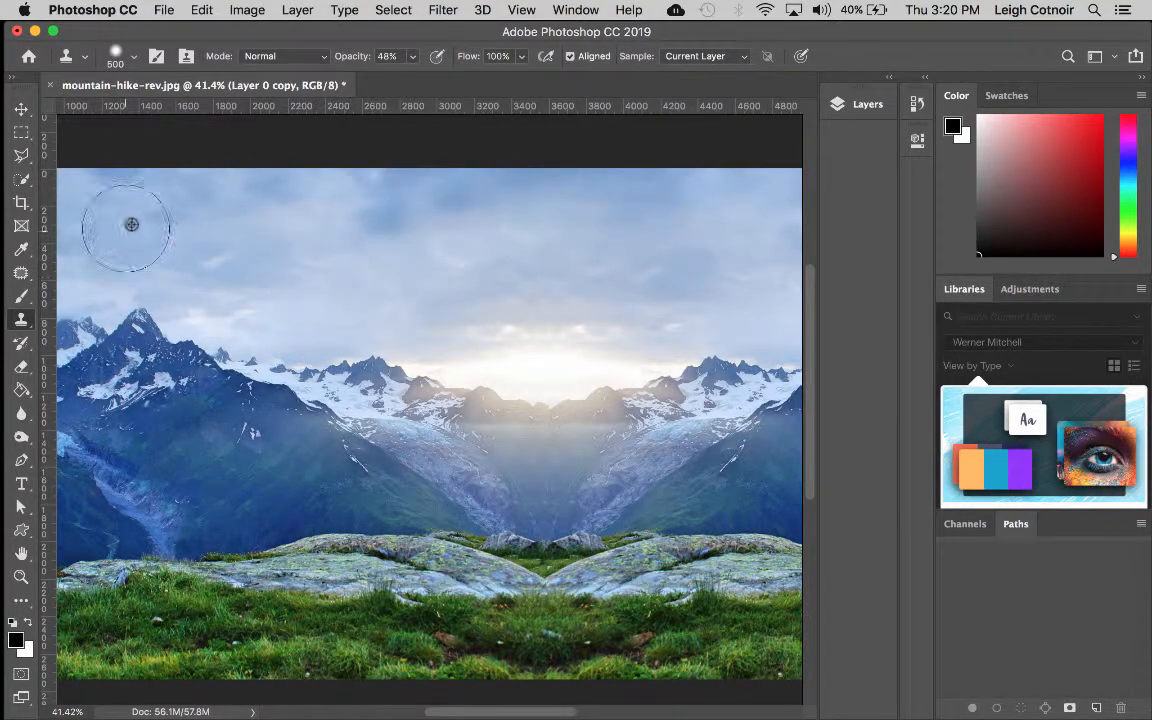
left_click(344, 219, "alt")
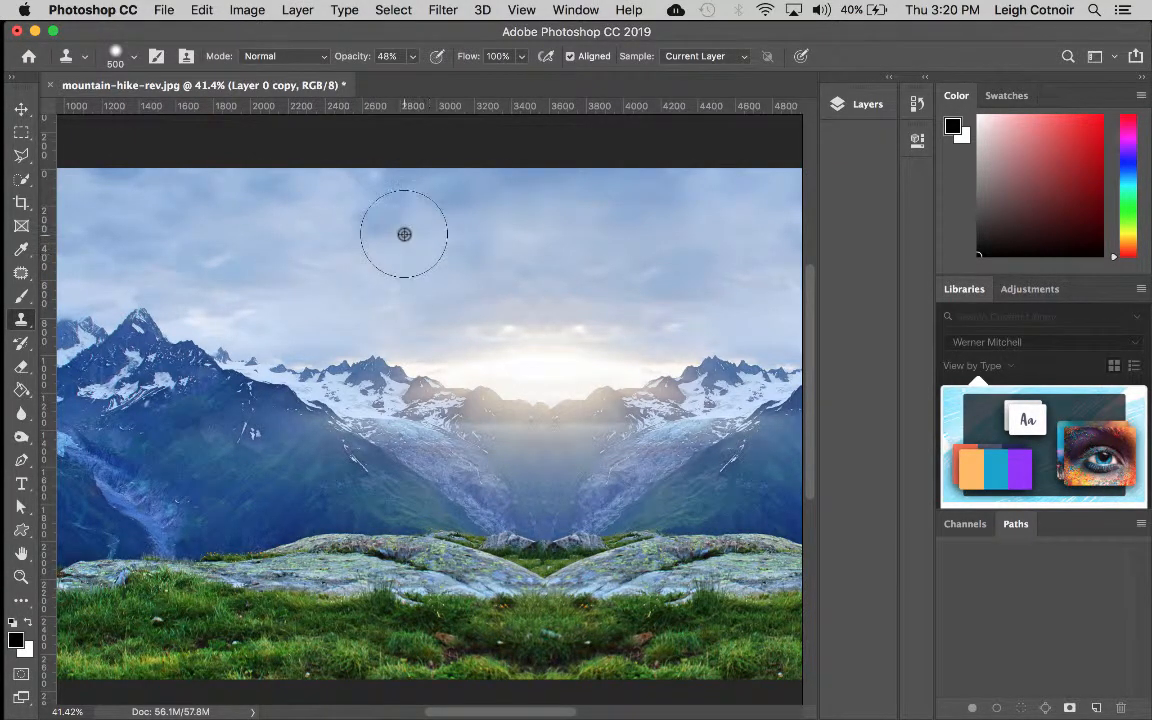
left_click(435, 249)
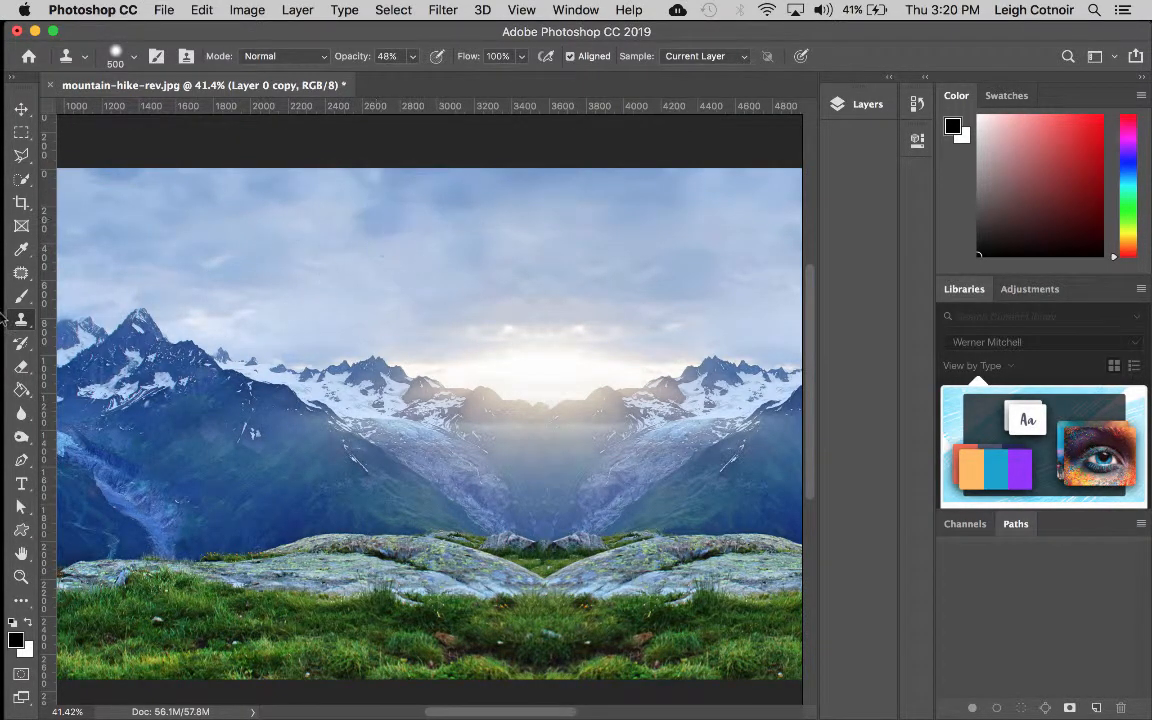
Step: Switch to the Spot Healing Brush at 100 px and heal the mirrored cloud patches in the upper sky
left_click(21, 272)
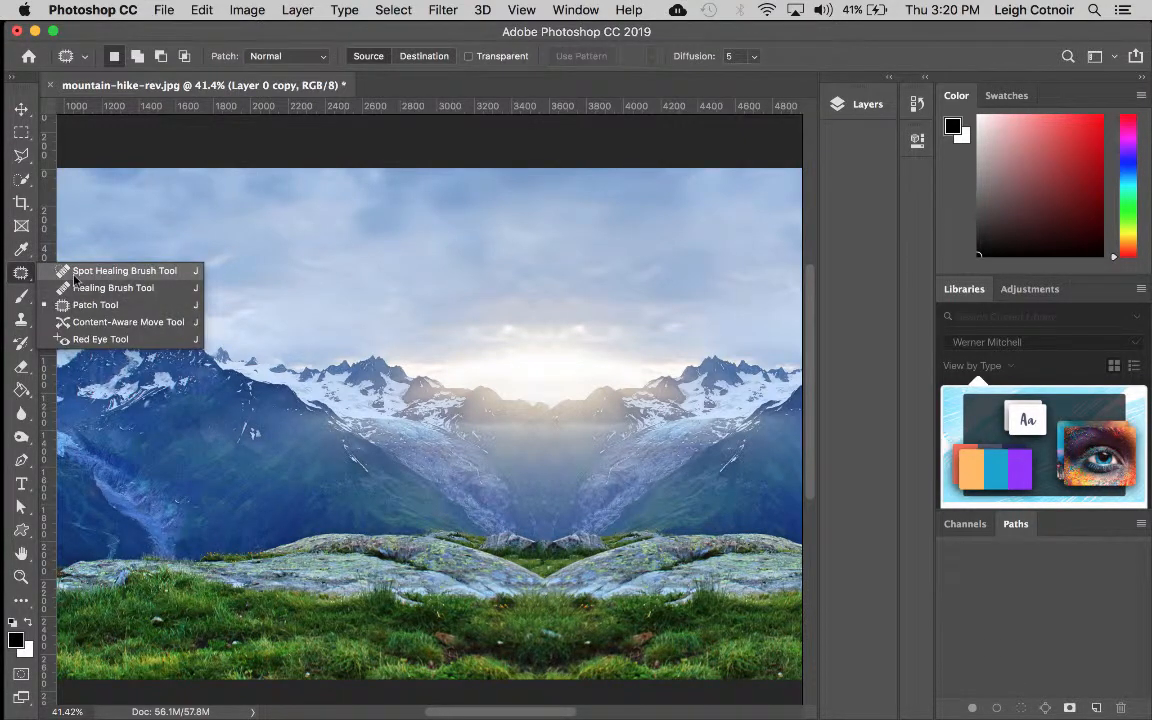
left_click(110, 268)
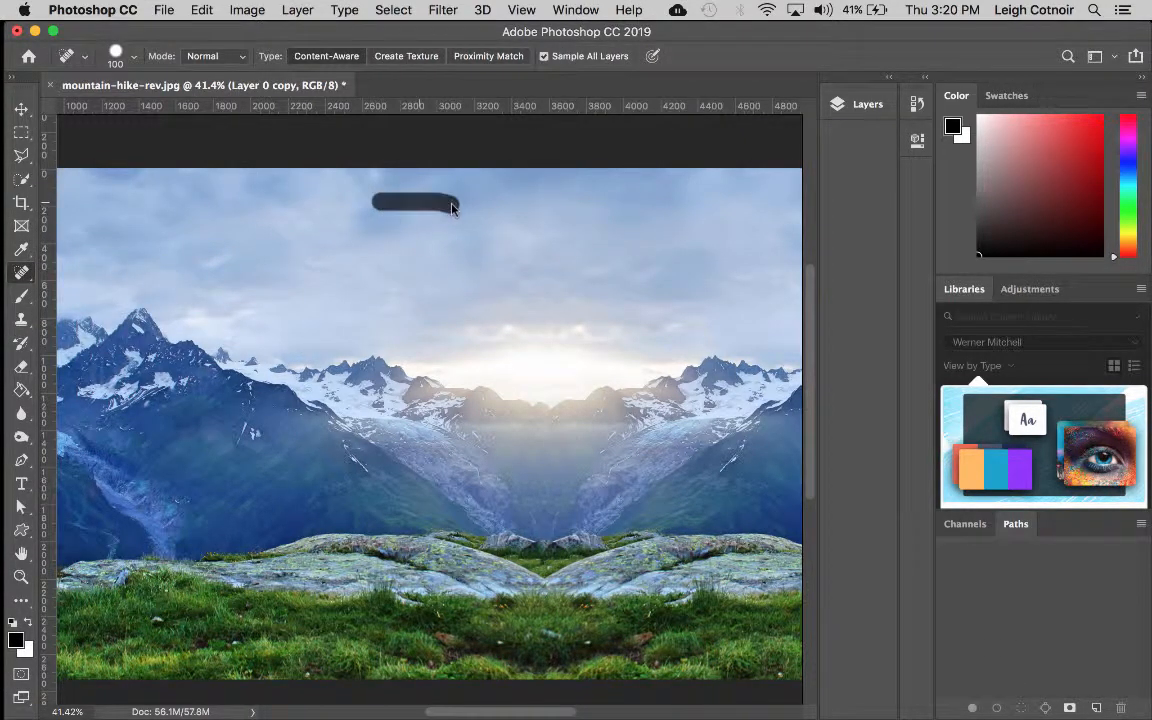
left_click_drag(452, 207, 456, 206)
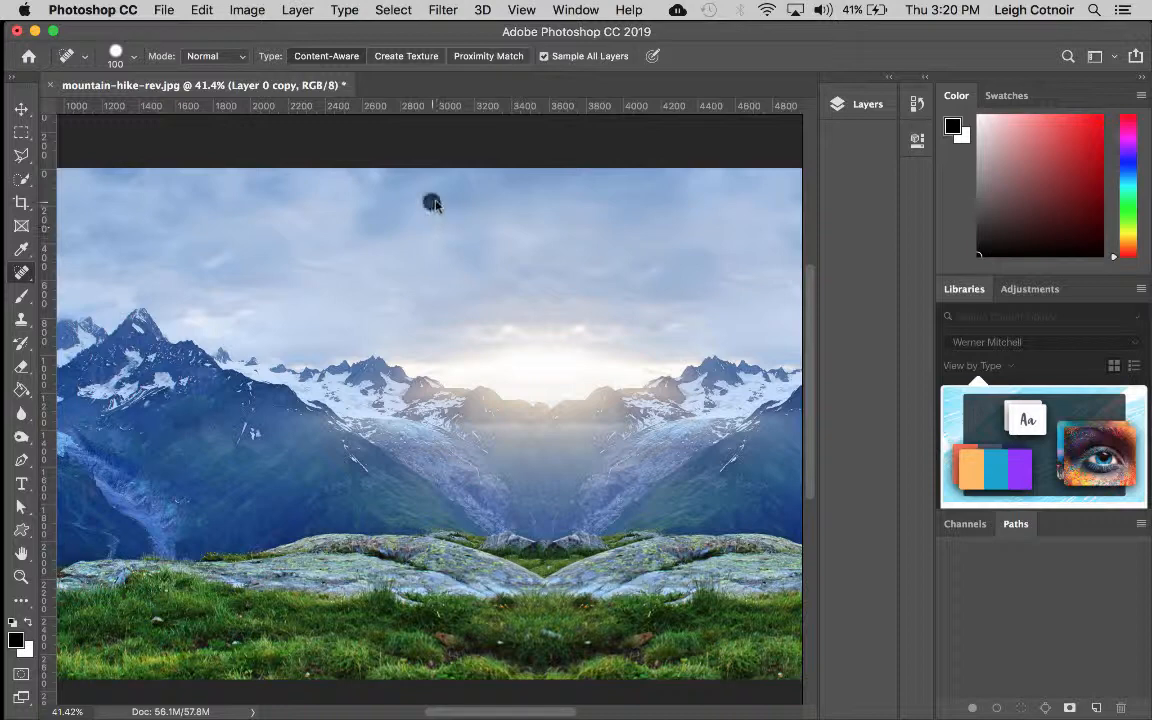
key("ctrl+0")
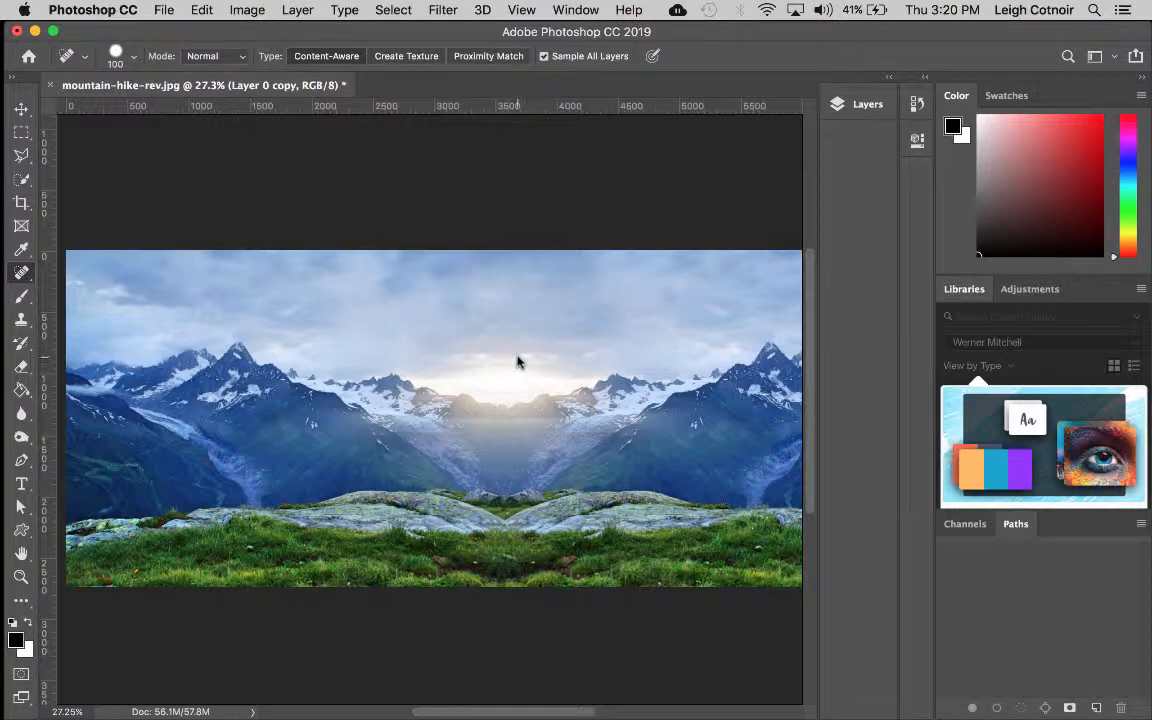
left_click_drag(531, 358, 530, 368)
Step: Heal the bright cloud streaks above and beside the sun with the Spot Healing Brush
scroll(586, 389, "up", 5)
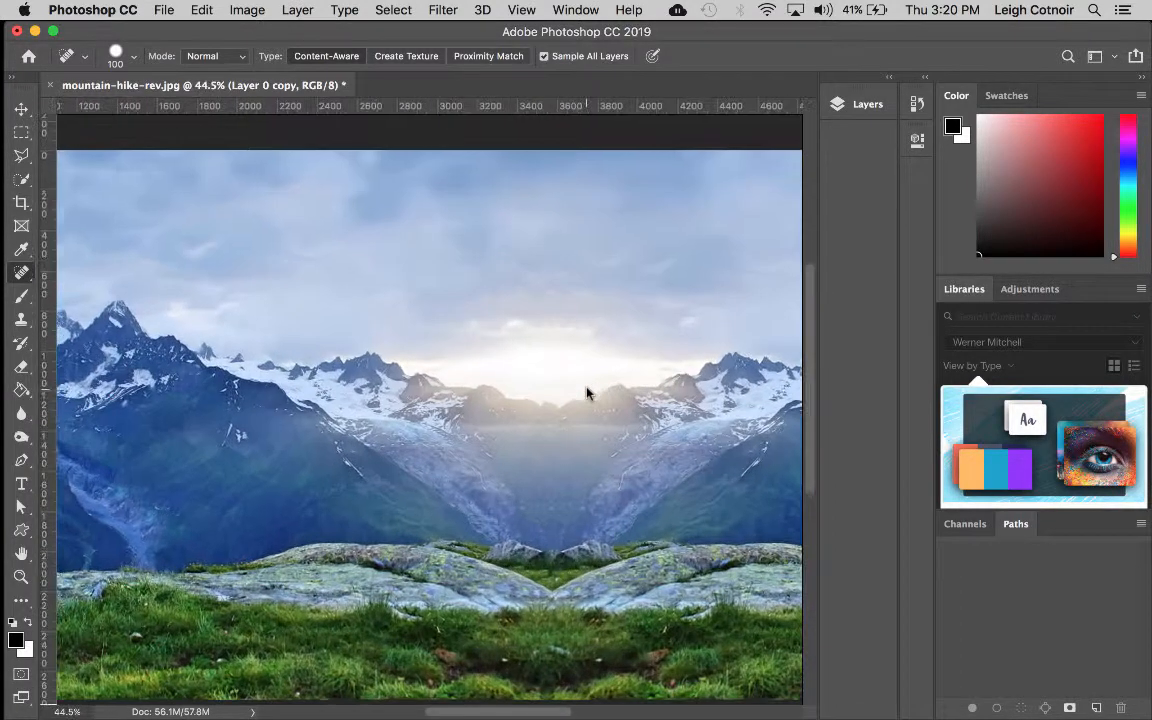
left_click_drag(591, 337, 542, 331)
left_click_drag(692, 325, 745, 298)
scroll(616, 332, "right", 5)
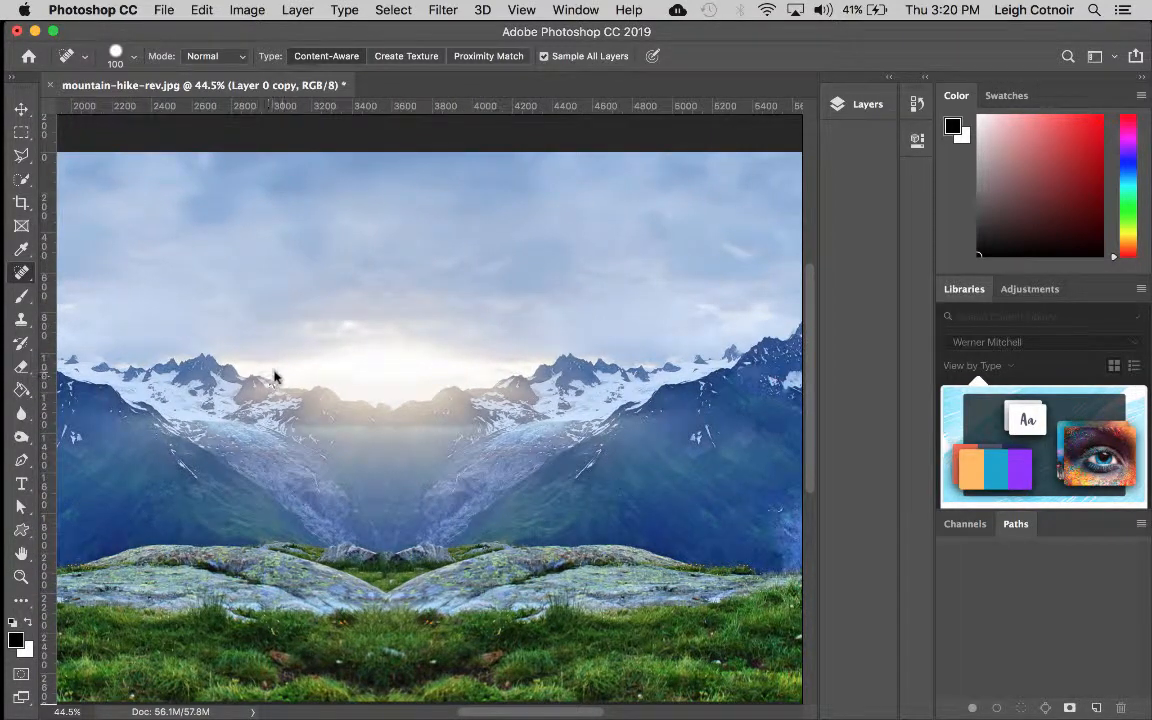
Step: Enlarge the Spot Healing Brush to 250 px and heal over the dark peaks on the ridge left of the sun
left_click_drag(281, 373, 236, 360)
key("bracketright")
key("bracketright")
key("bracketright")
key("bracketright")
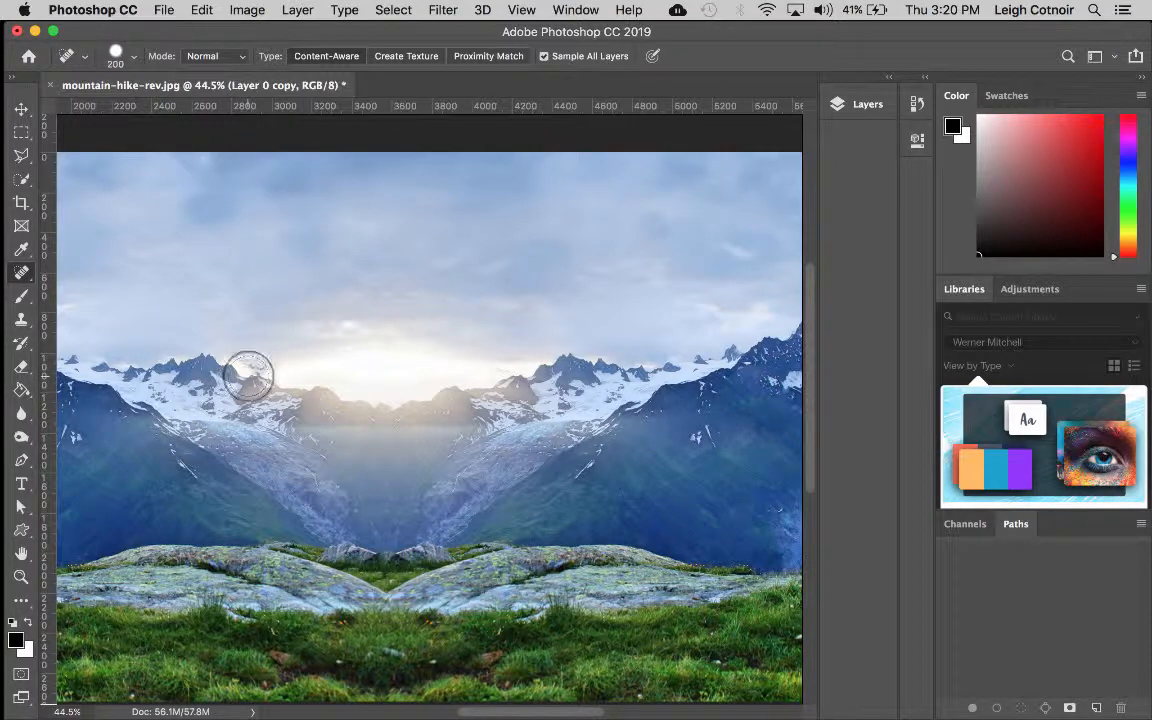
mouse_move(247, 372)
left_mouse_down()
mouse_move(154, 342)
mouse_move(155, 352)
left_mouse_up()
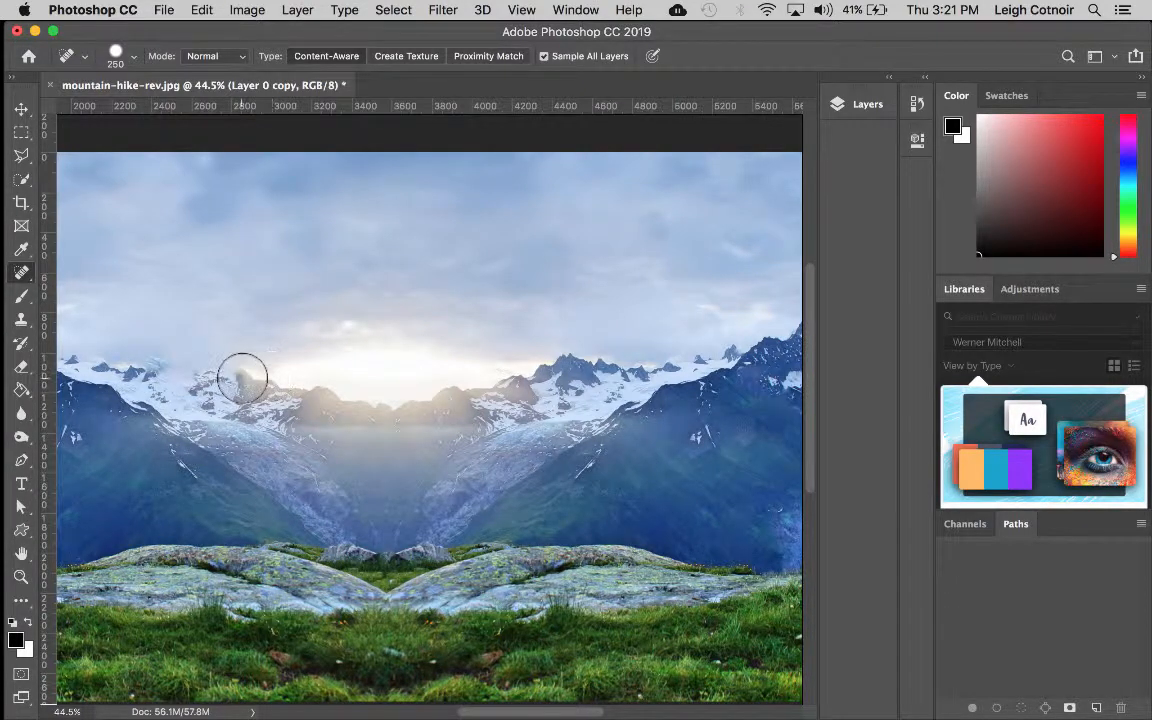
left_click_drag(240, 380, 272, 390)
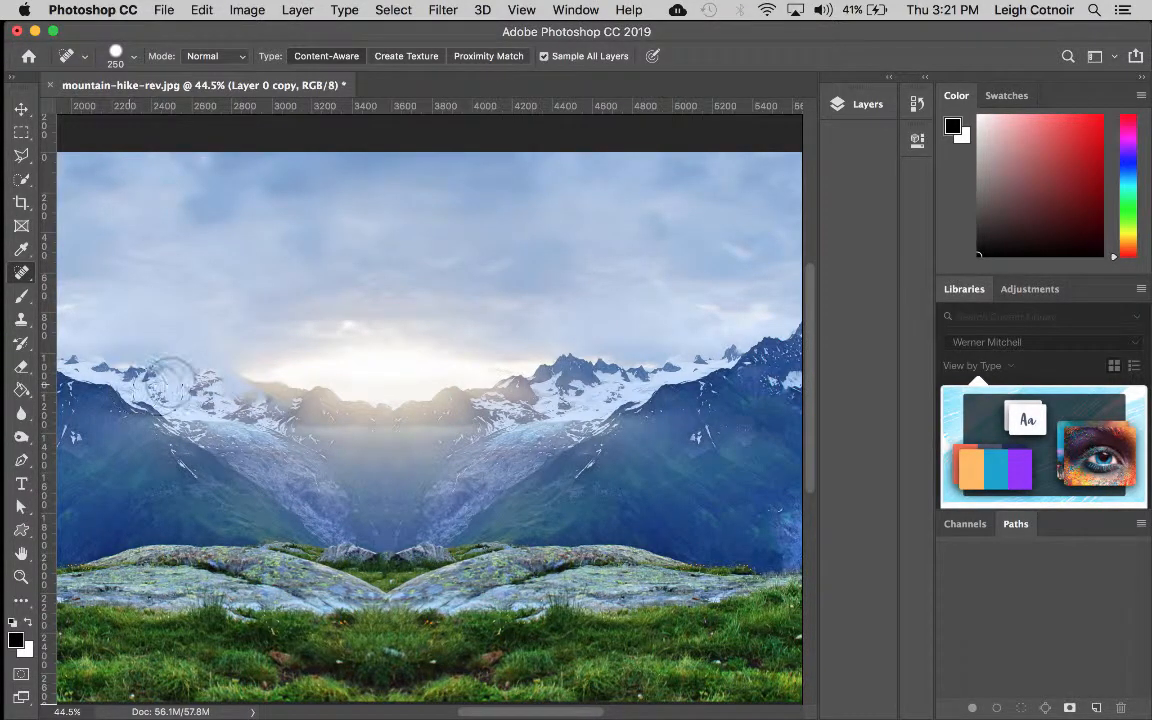
Step: Heal the sky just above the left ridge and the small peaks beside the tall left mountain
left_click_drag(198, 337, 98, 338)
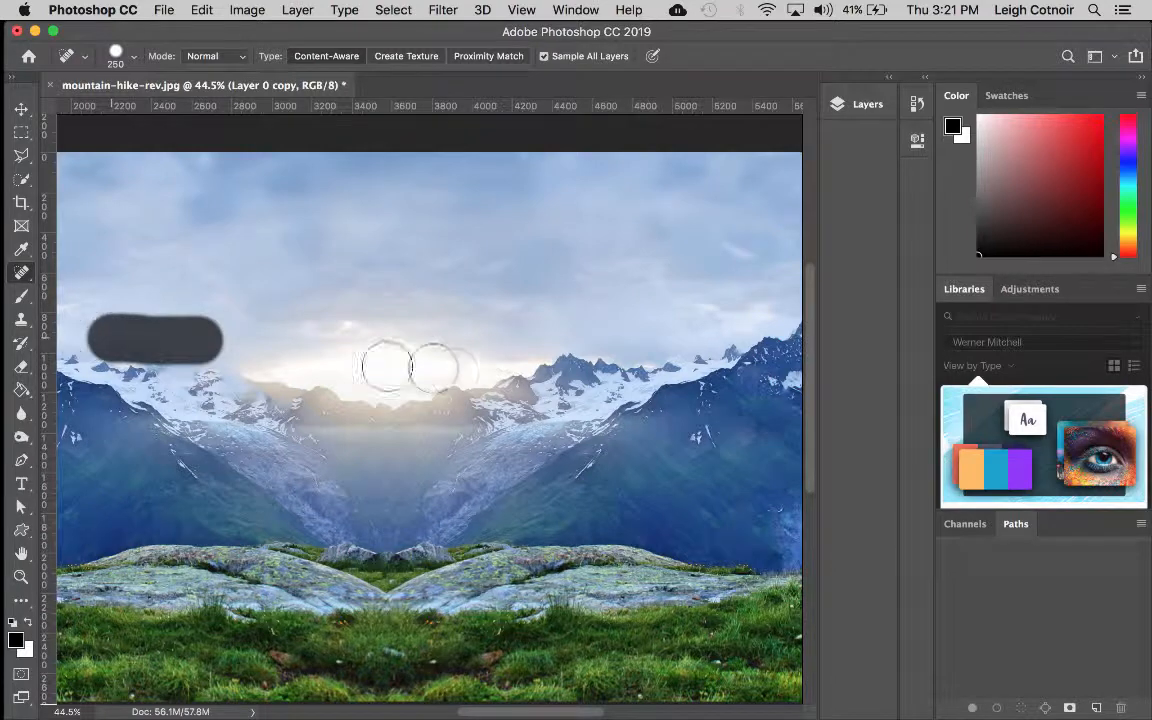
scroll(100, 485, "left", 5)
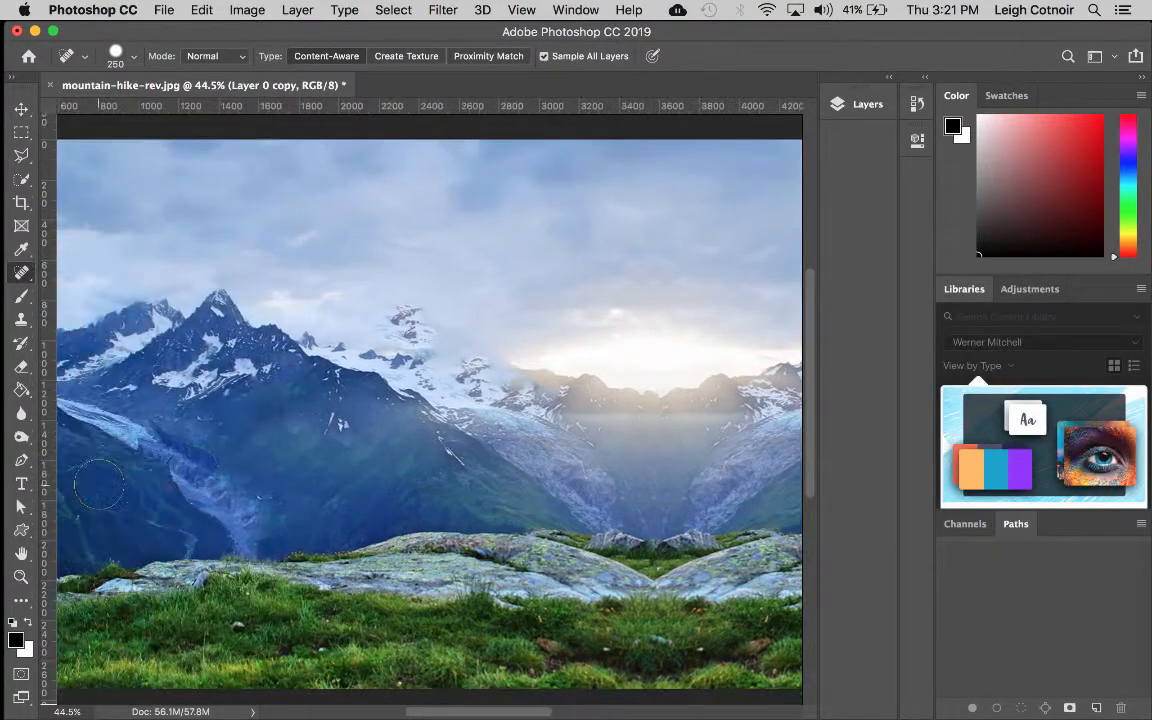
scroll(100, 485, "up", 1)
left_click_drag(403, 376, 300, 360)
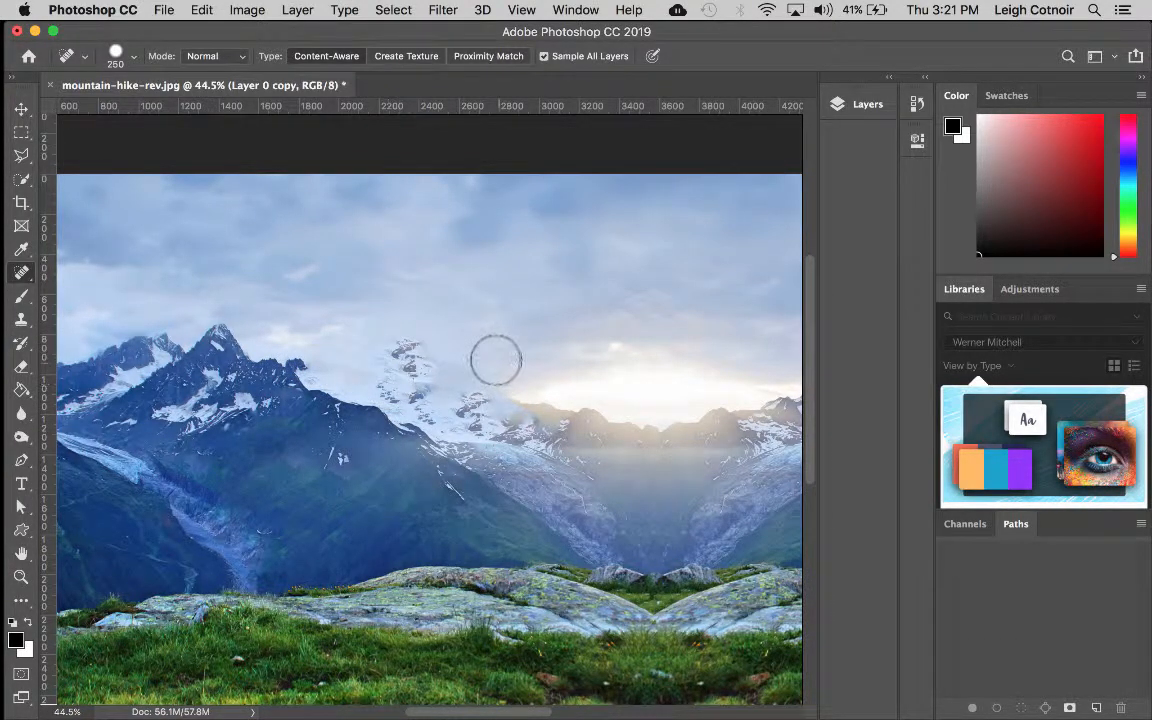
Step: Enlarge the Spot Healing Brush to 600 px and heal the upper slope edge of the tall left mountain
scroll(495, 360, "right", 5)
scroll(495, 360, "down", 1)
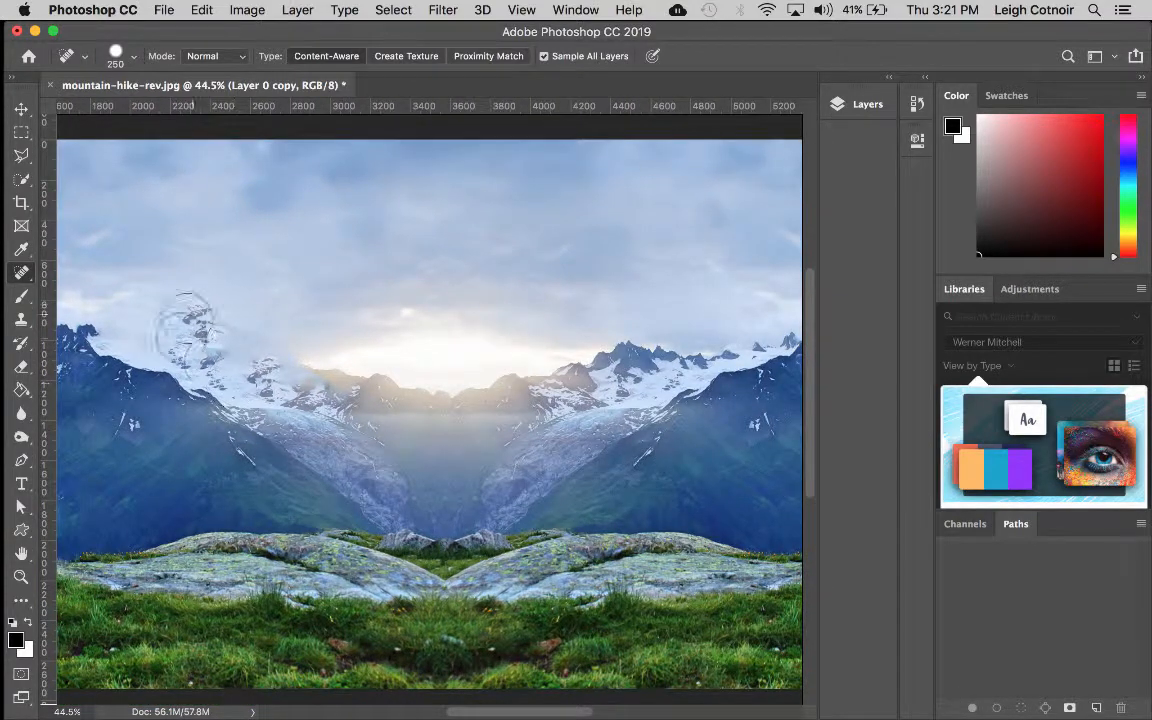
scroll(125, 415, "left", 4)
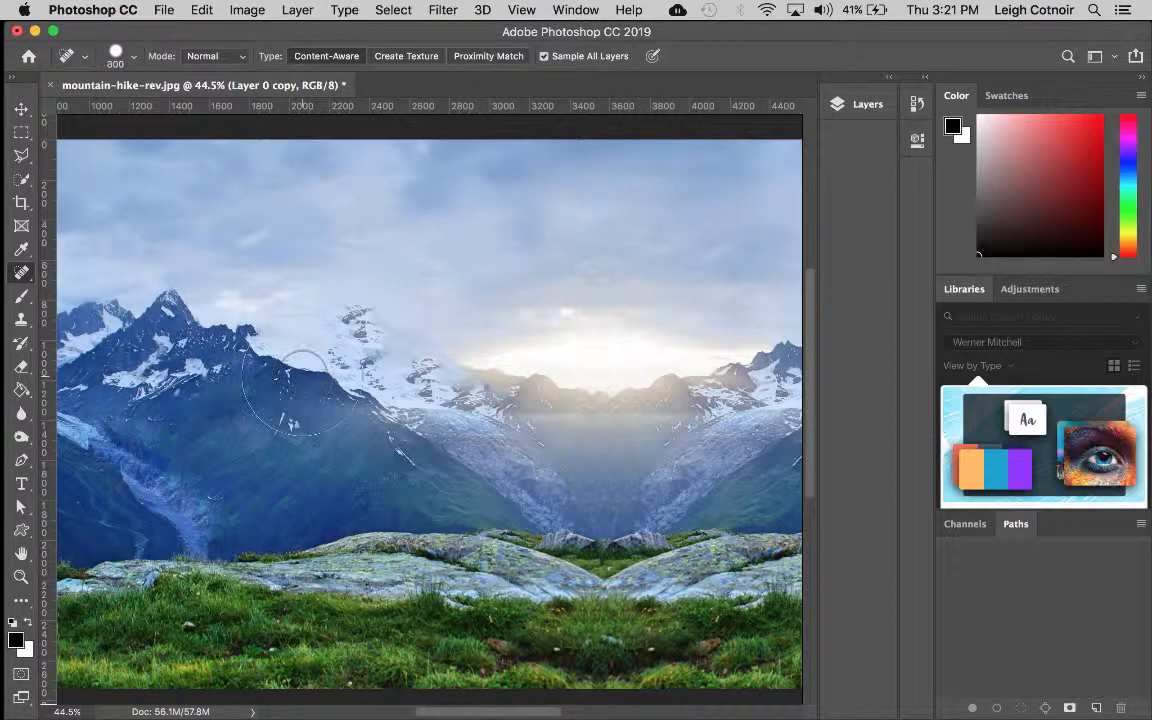
key("bracketright")
key("bracketright")
key("bracketright")
left_click(283, 348)
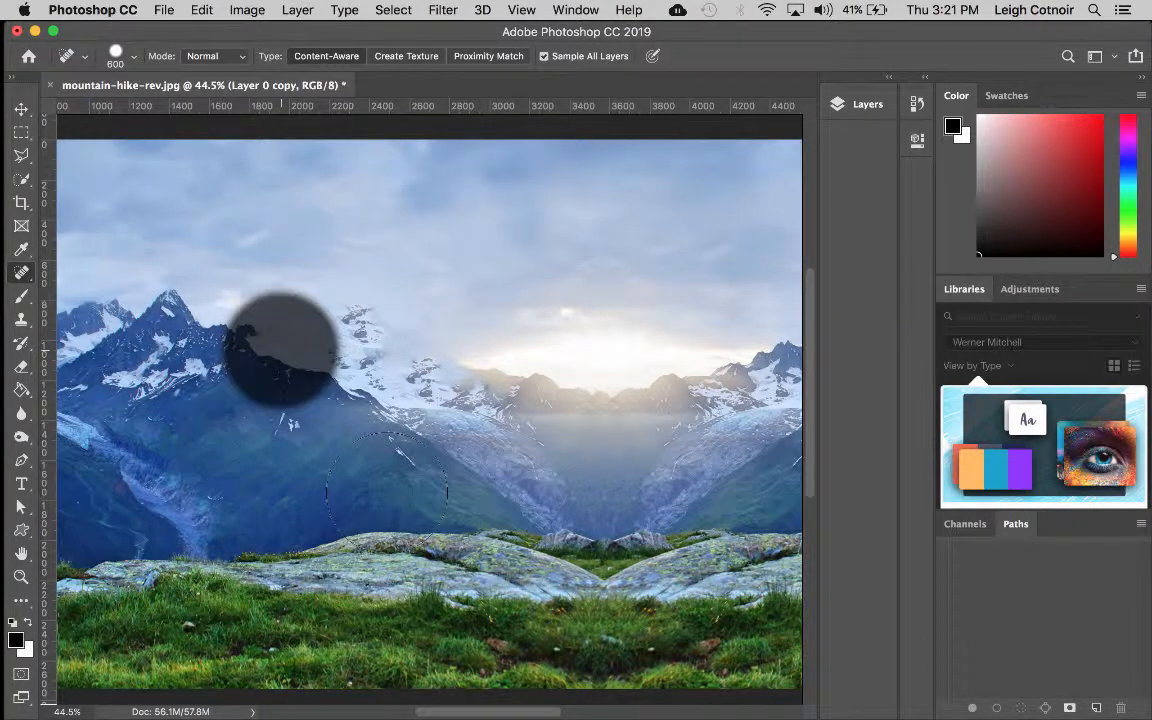
Step: Heal the sky between the left snowy peak and the sun's glow, then check the whole panorama
scroll(350, 465, "right", 2)
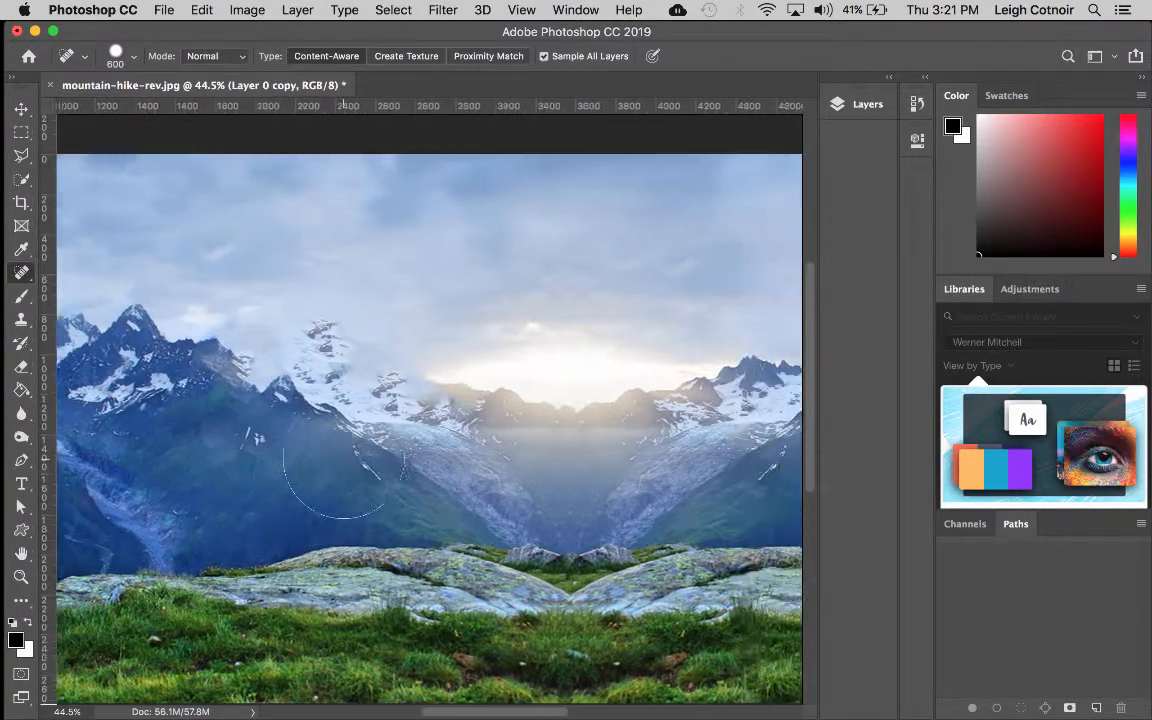
scroll(345, 462, "right", 1)
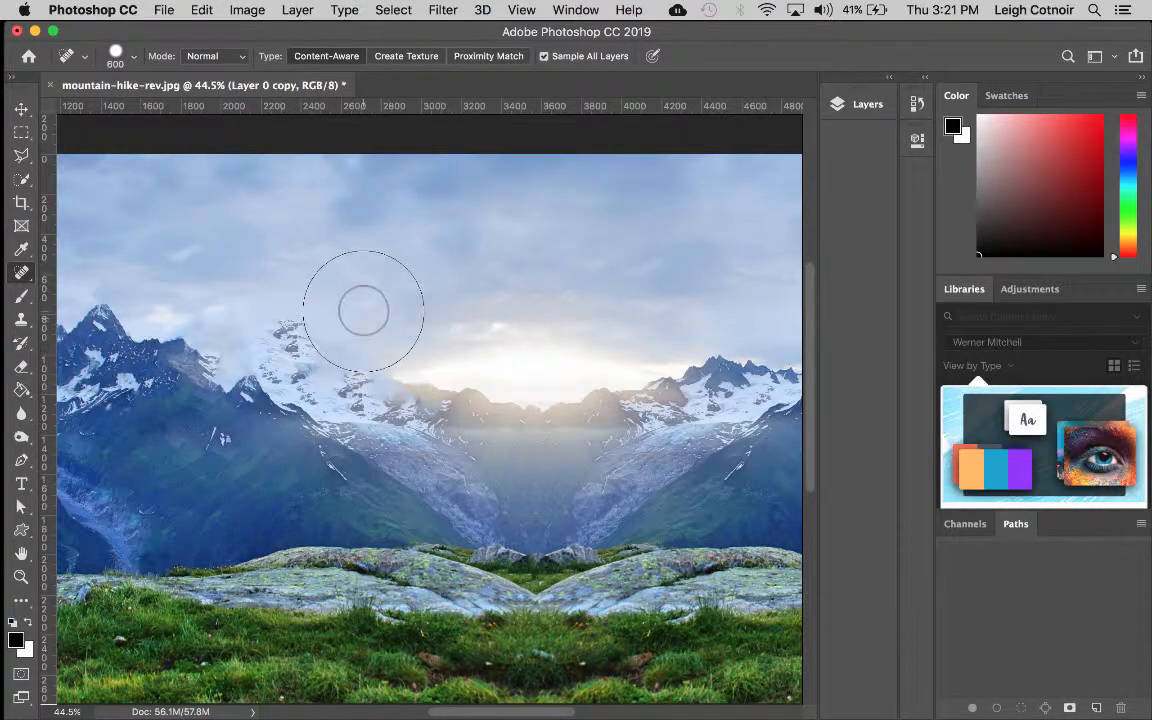
left_click(355, 303)
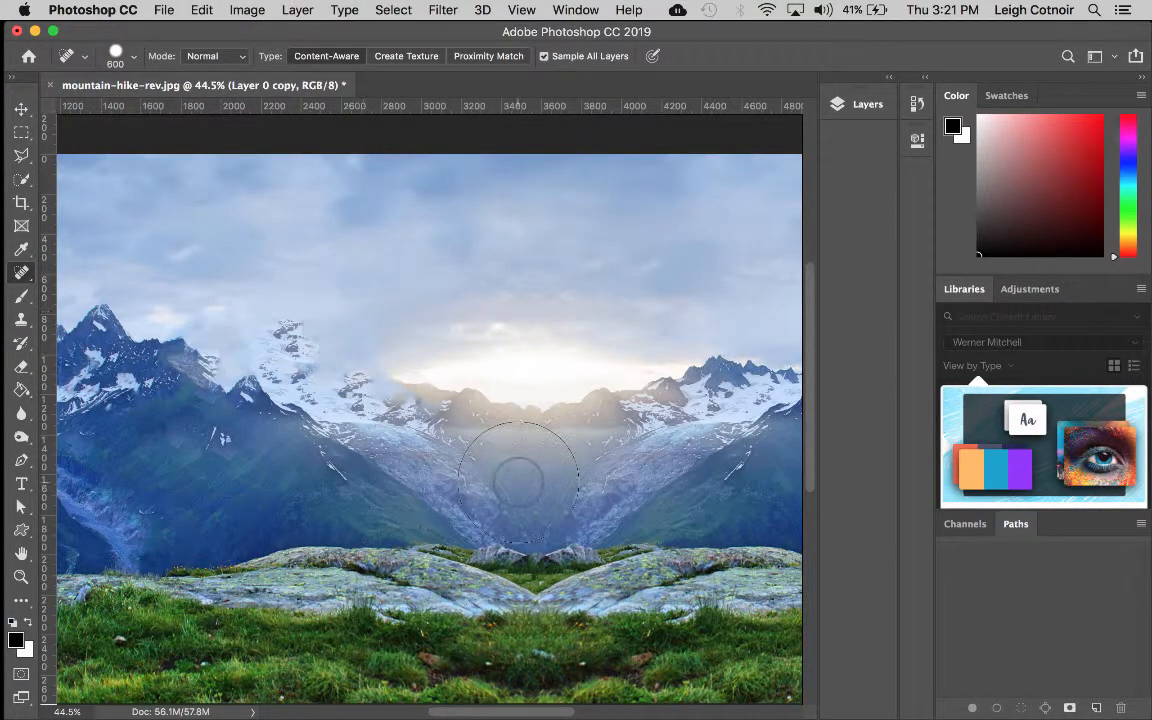
scroll(518, 483, "down", 4)
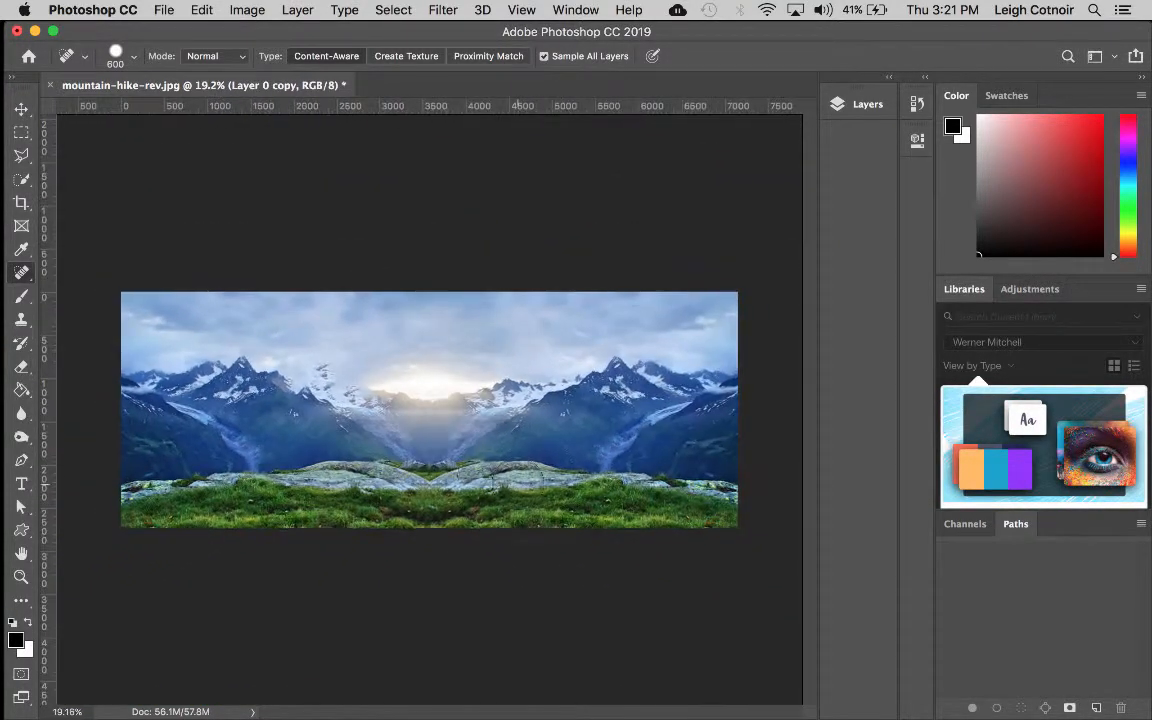
Step: Break up the mirrored glacier in the valley below the sun with healing strokes at 250 px, undoing one stroke
scroll(400, 430, "up", 4)
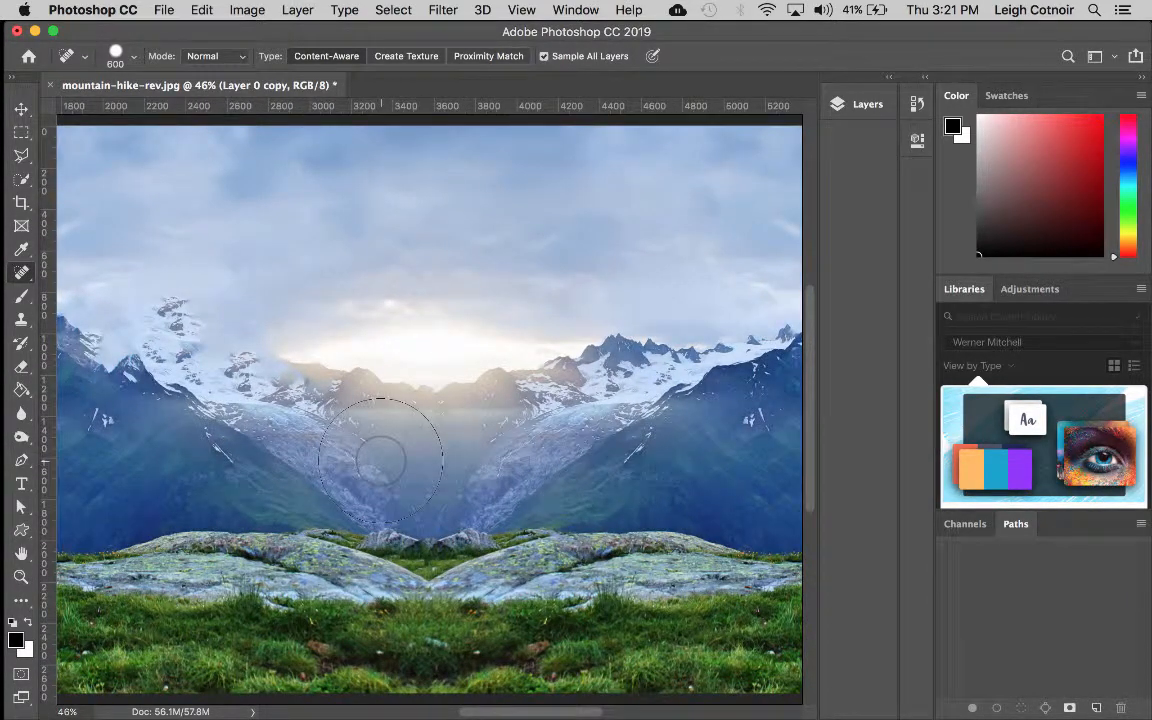
left_click_drag(342, 430, 413, 497)
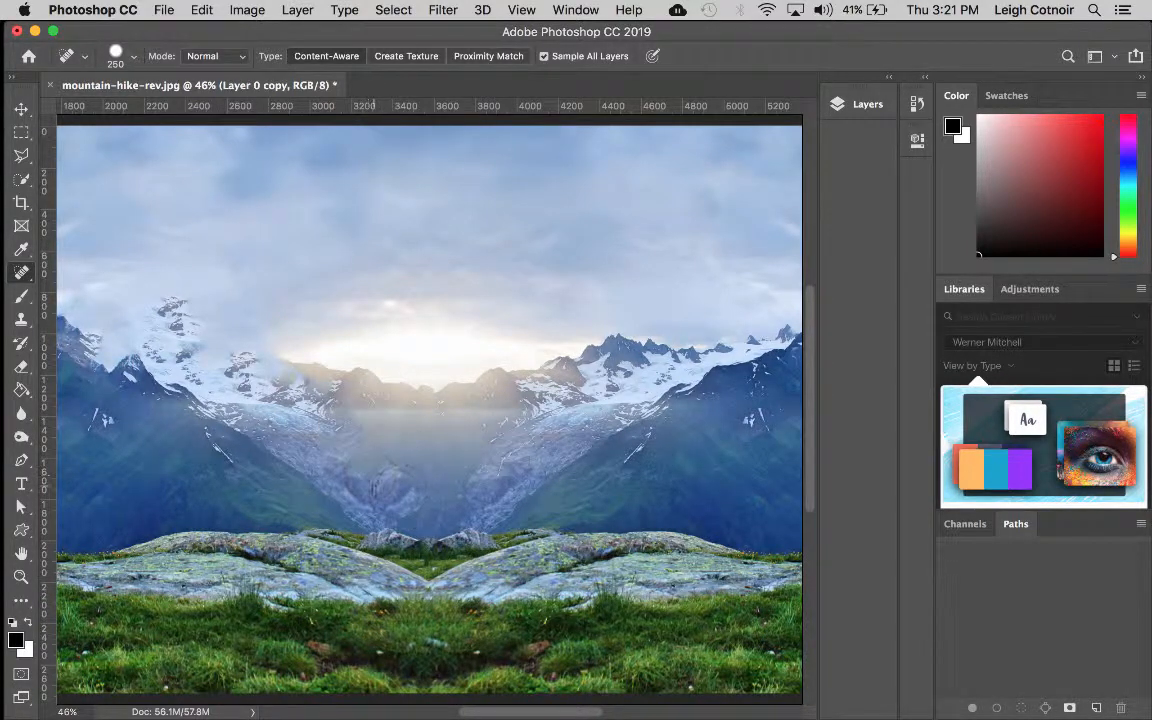
left_click_drag(312, 436, 392, 438)
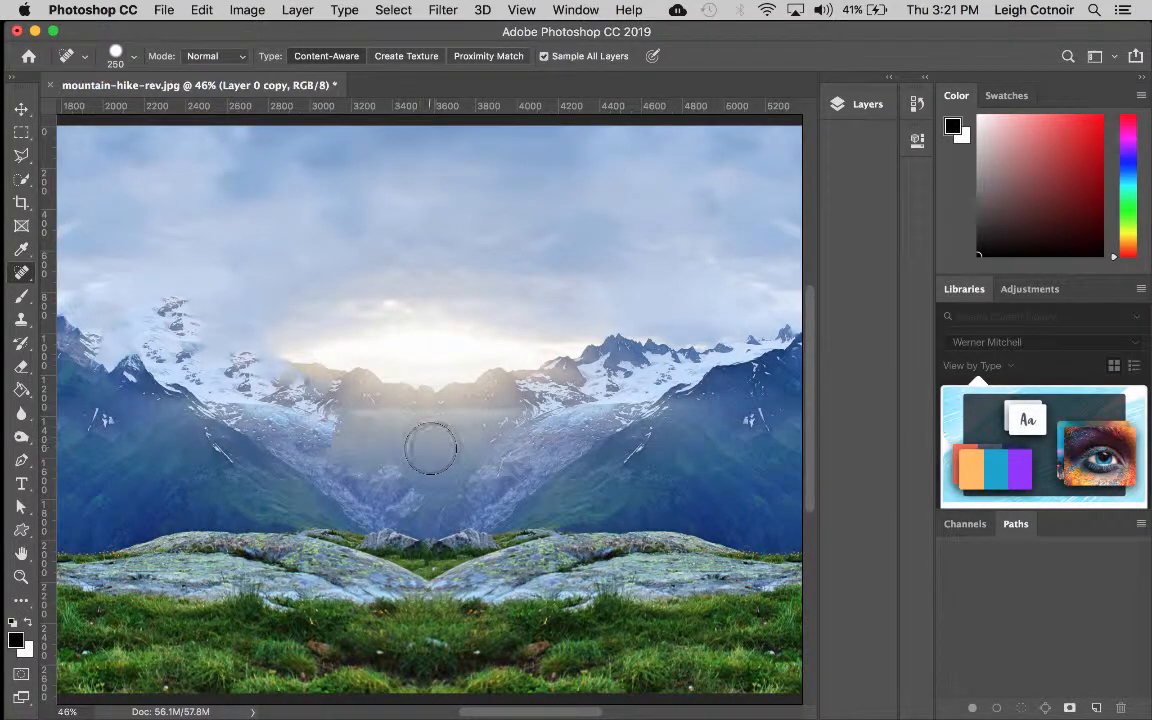
key("super+z")
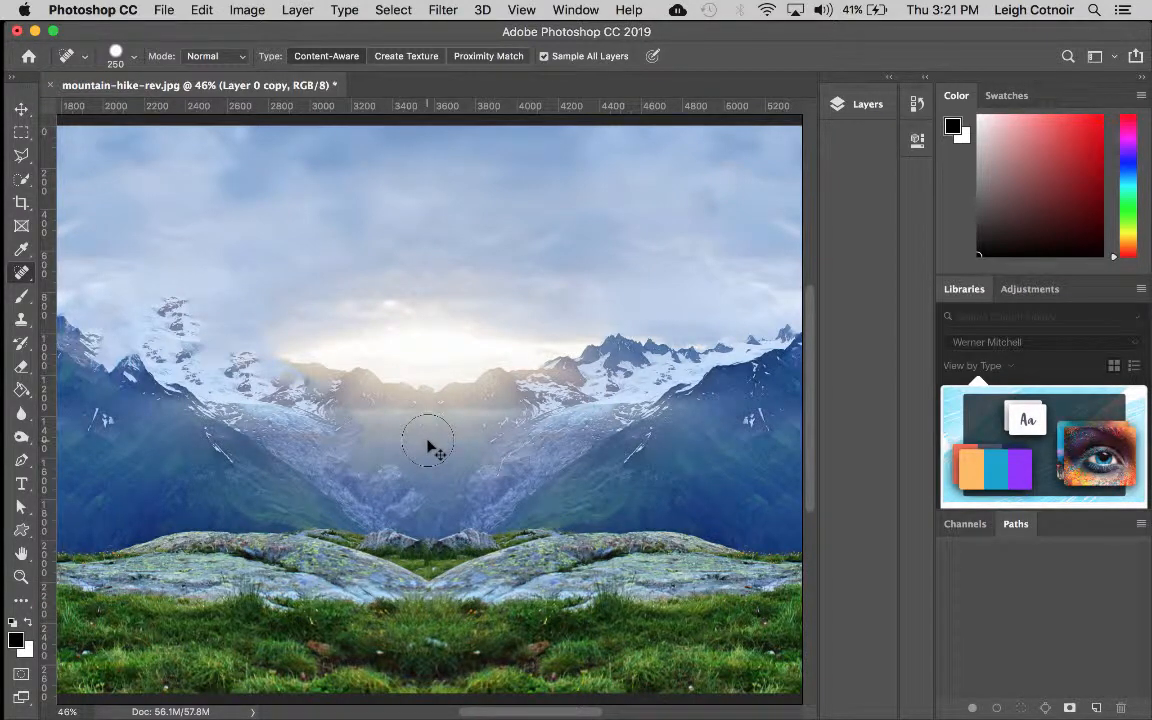
mouse_move(427, 443)
left_mouse_down()
mouse_move(420, 437)
mouse_move(438, 483)
mouse_move(432, 523)
mouse_move(398, 470)
mouse_move(408, 480)
left_mouse_up()
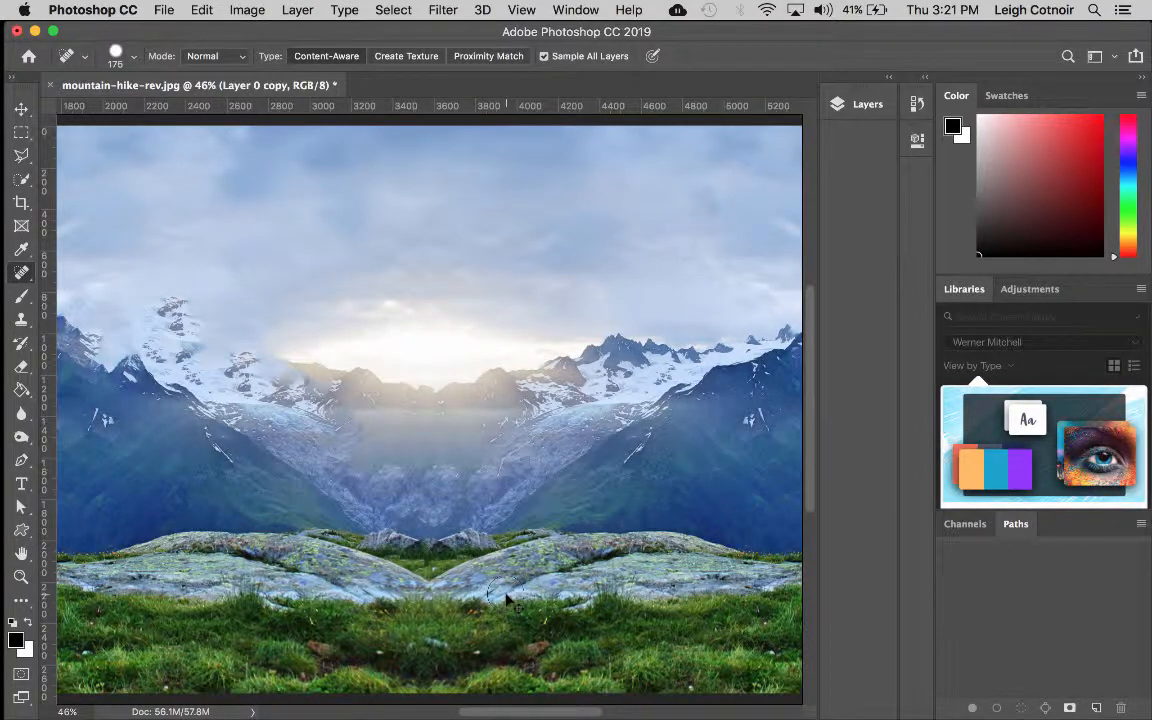
Step: Reduce the healing brush to 175 px, remove the left boulder and reshape the left rock slab at the center
left_click_drag(378, 530, 400, 535)
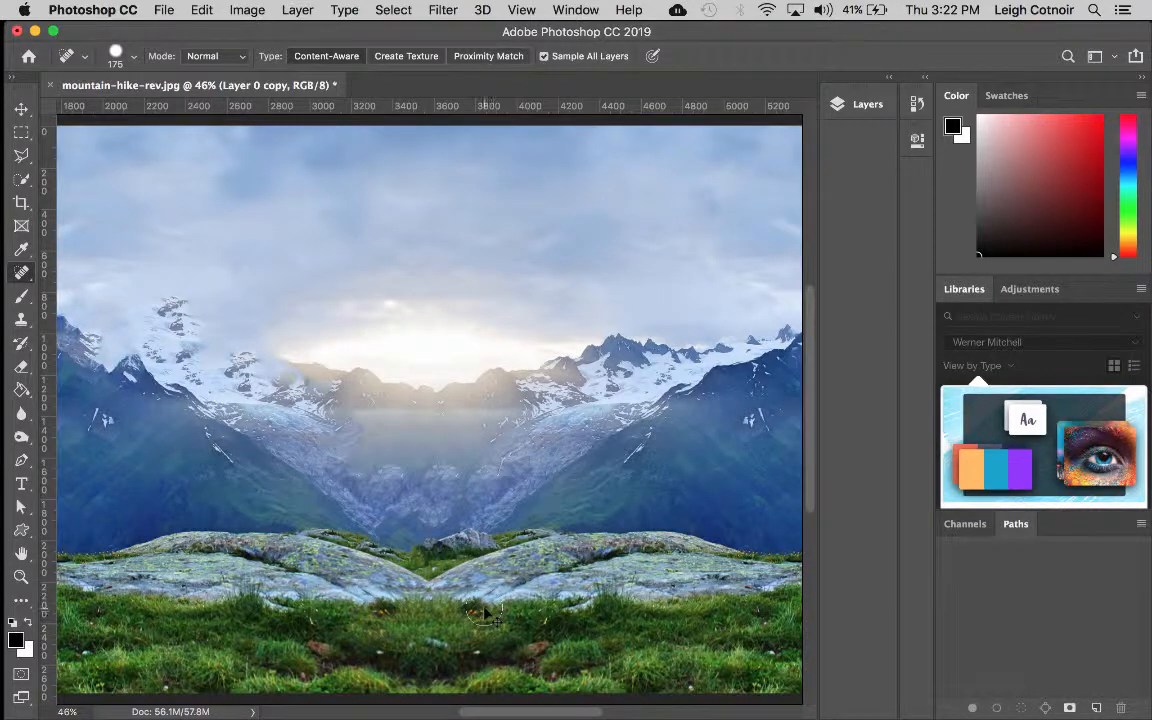
left_click_drag(424, 554, 337, 526)
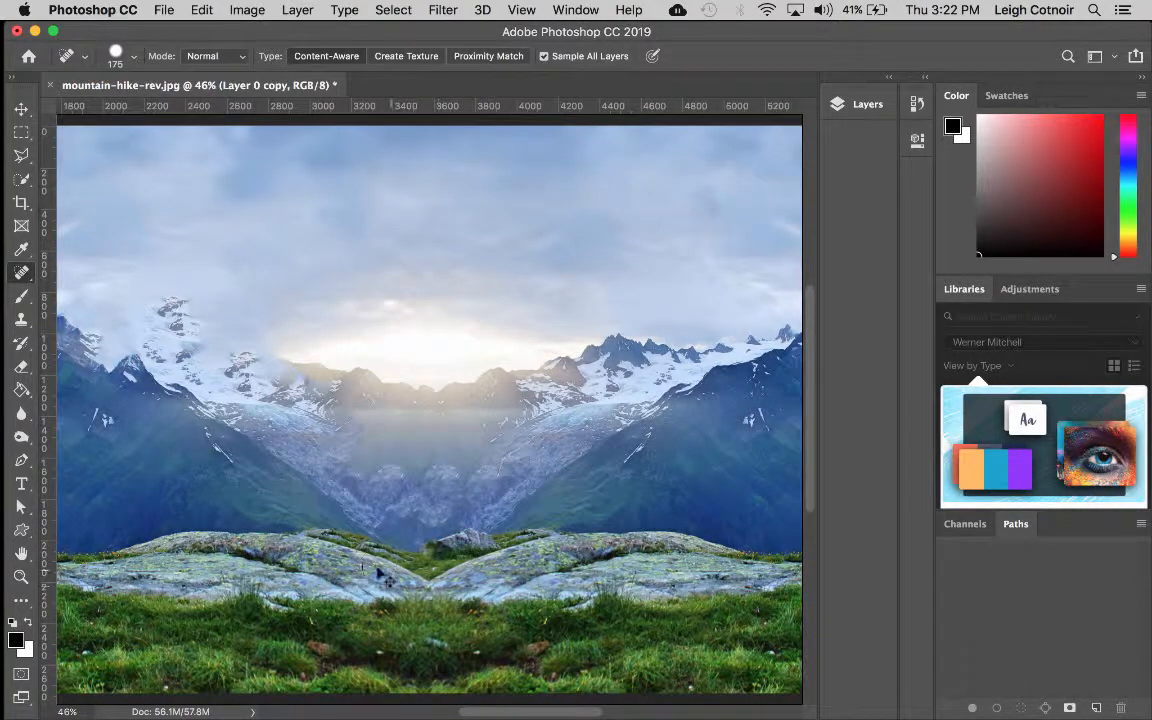
left_click_drag(382, 563, 472, 568)
mouse_move(311, 546)
left_mouse_down()
mouse_move(400, 548)
mouse_move(265, 548)
mouse_move(428, 590)
left_mouse_up()
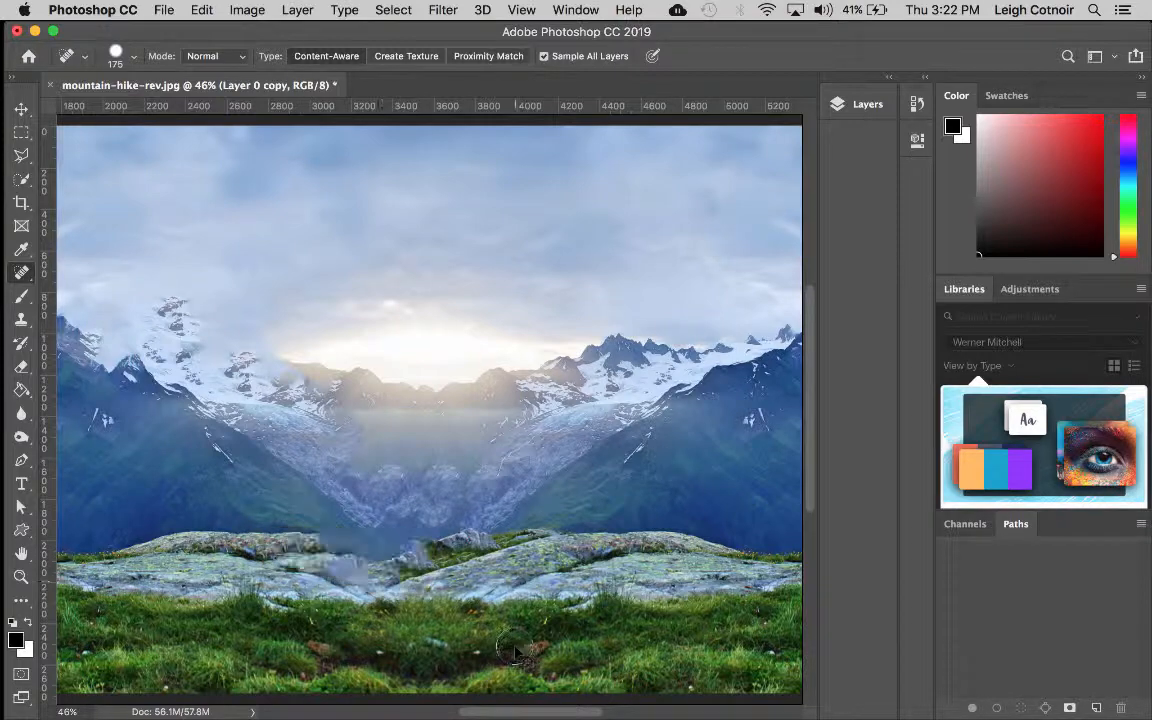
scroll(457, 549, "up", 4)
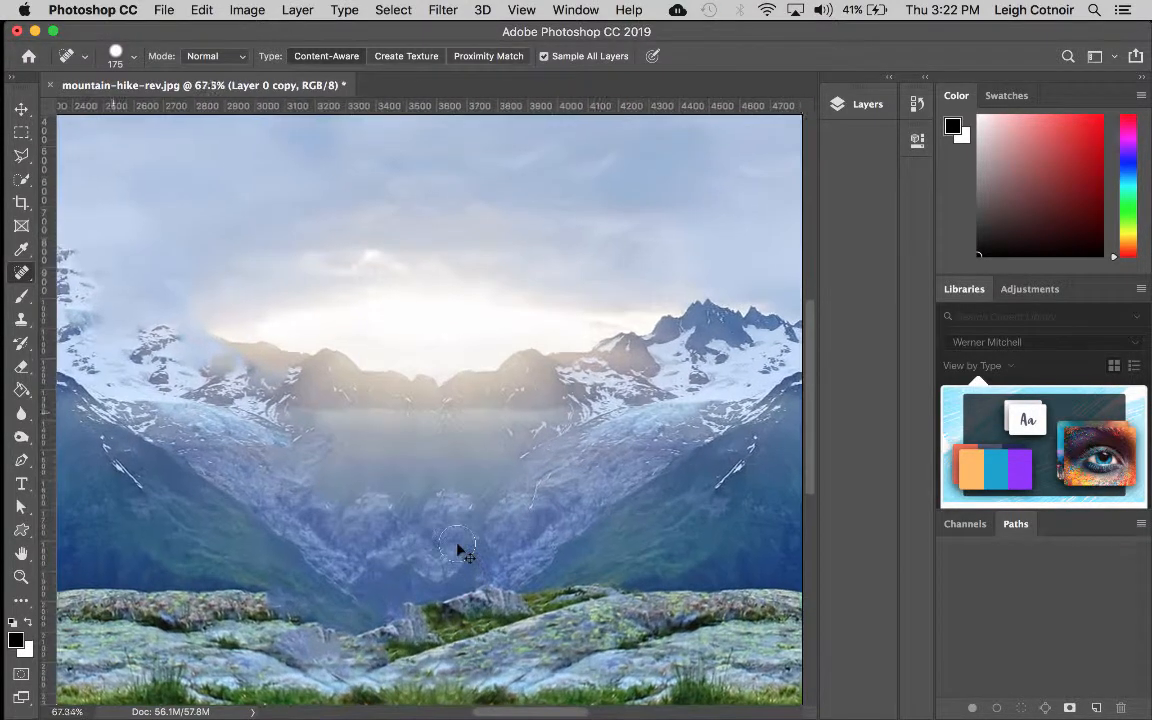
scroll(457, 549, "down", 6)
left_click(327, 509)
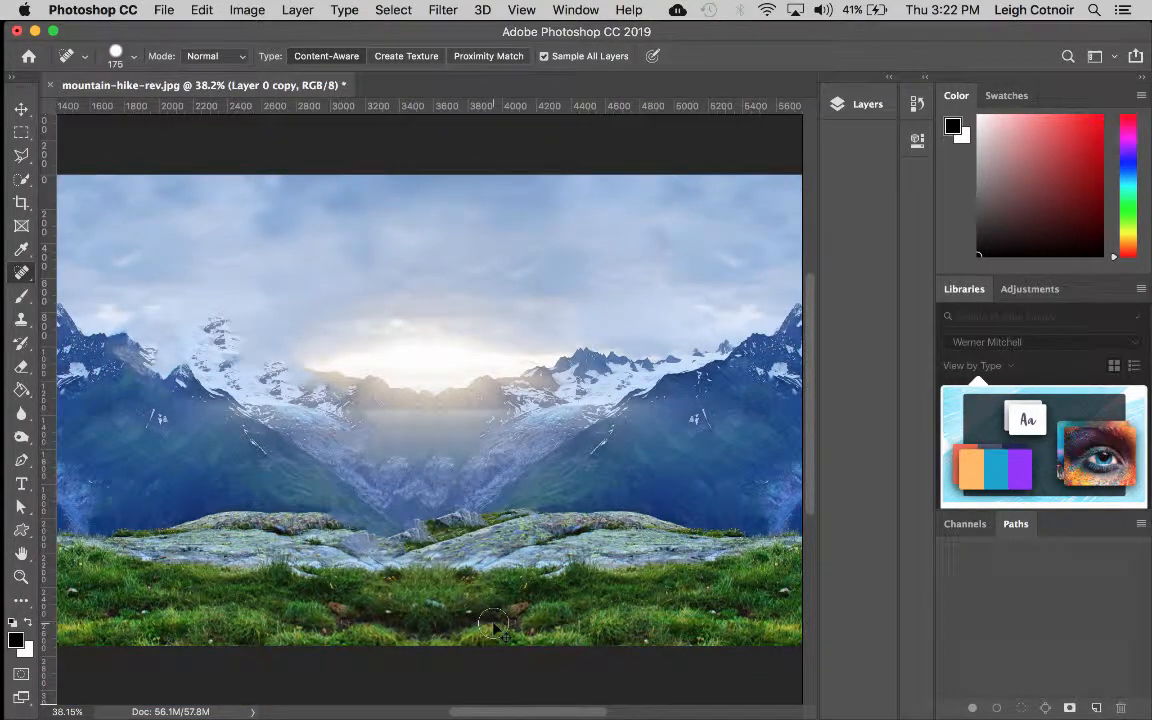
left_click(415, 513)
left_click(399, 535)
Step: Heal the dark mirrored patch in the foreground grass below the rocks
scroll(380, 648, "down", 4)
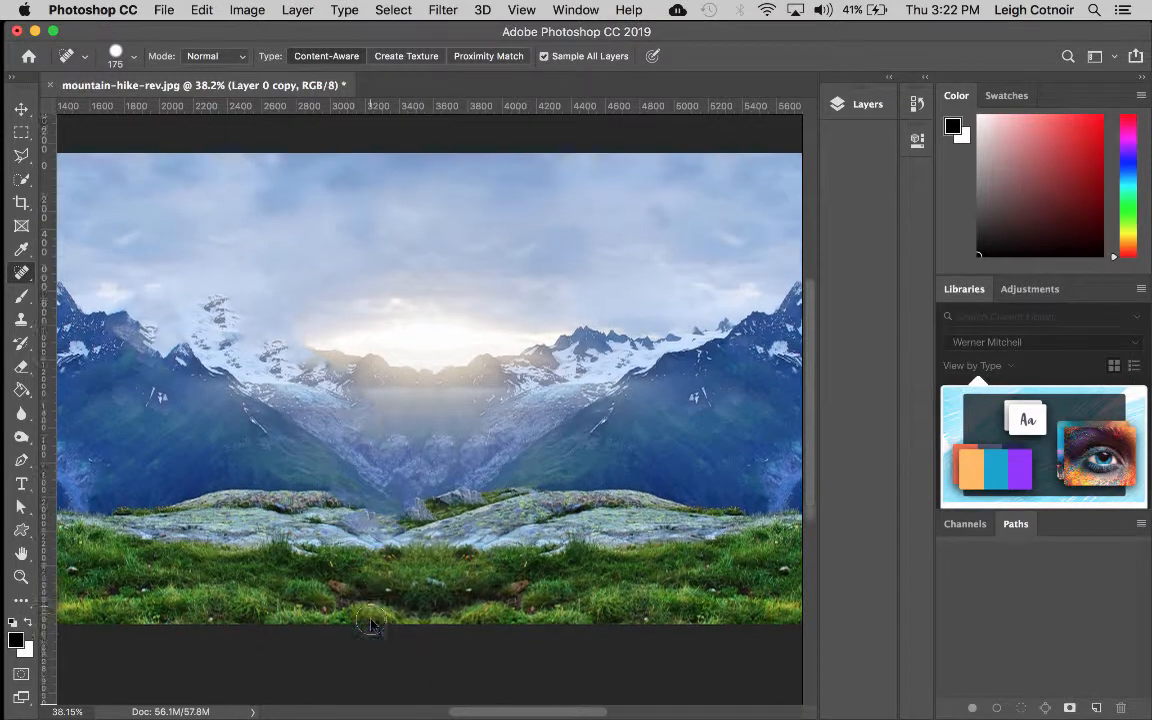
mouse_move(424, 509)
left_mouse_down()
mouse_move(463, 510)
mouse_move(432, 517)
mouse_move(448, 477)
mouse_move(502, 462)
left_mouse_up()
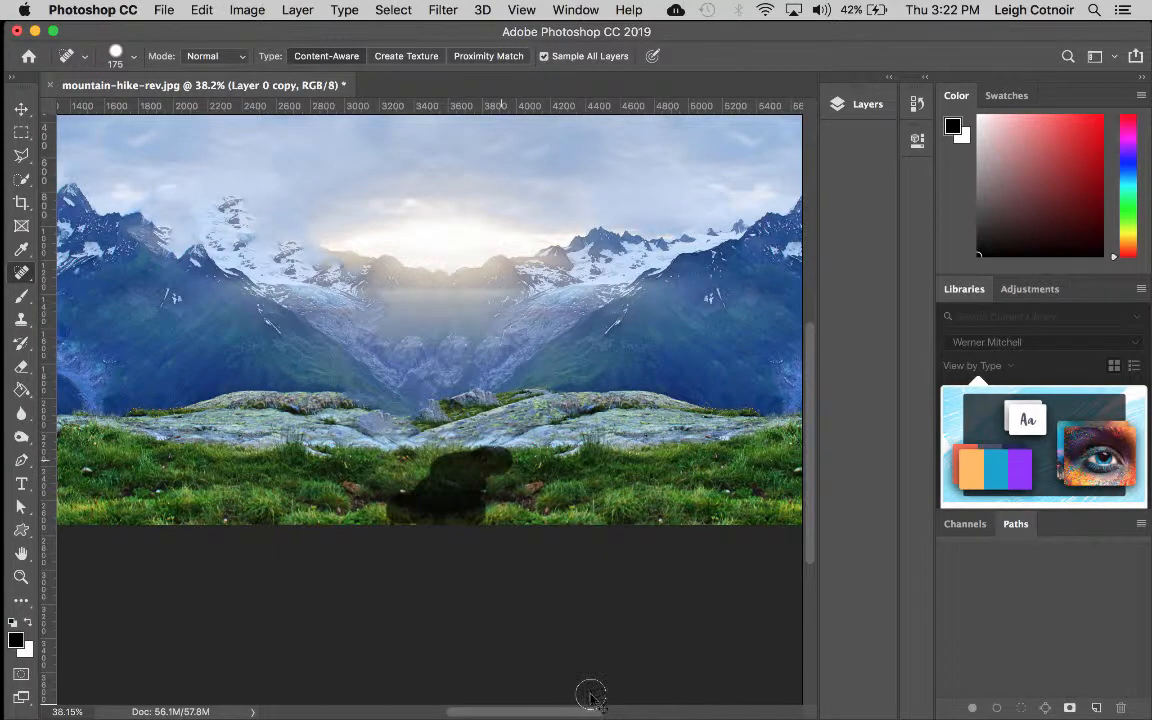
scroll(595, 531, "up", 2)
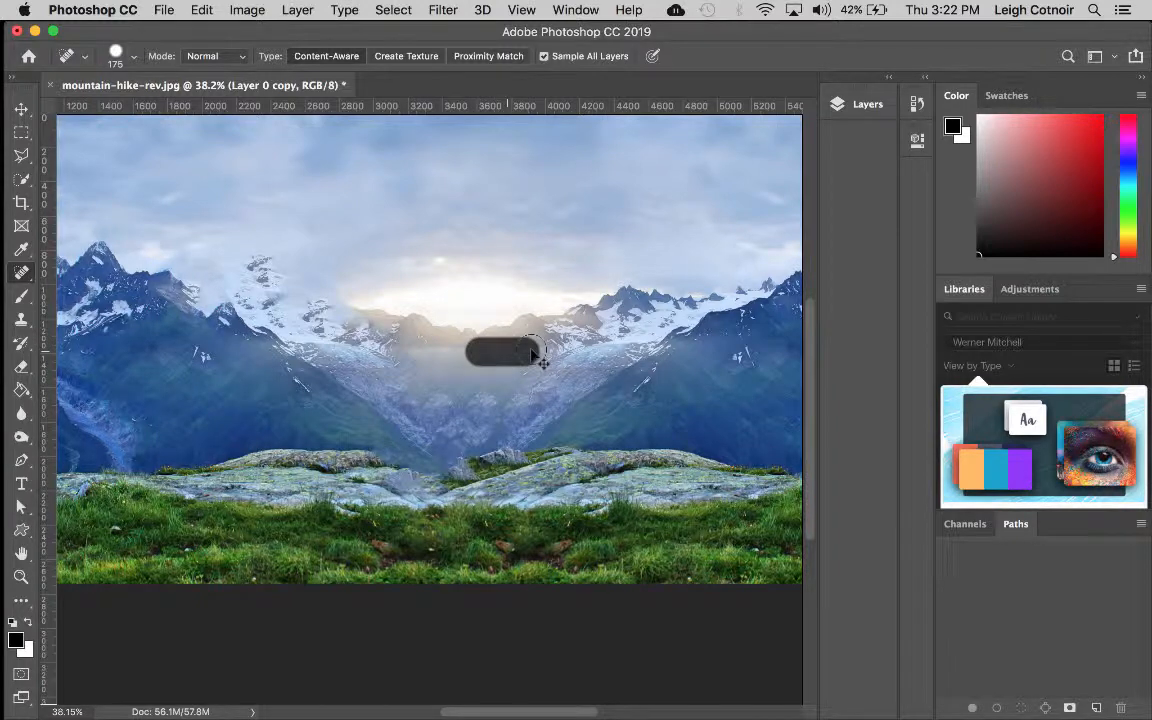
Step: Heal the right side of the haze band in the valley below the sun with short strokes
left_click_drag(536, 354, 538, 355)
left_click_drag(515, 369, 511, 391)
mouse_move(538, 334)
left_mouse_down()
mouse_move(524, 334)
mouse_move(530, 354)
mouse_move(550, 344)
left_mouse_up()
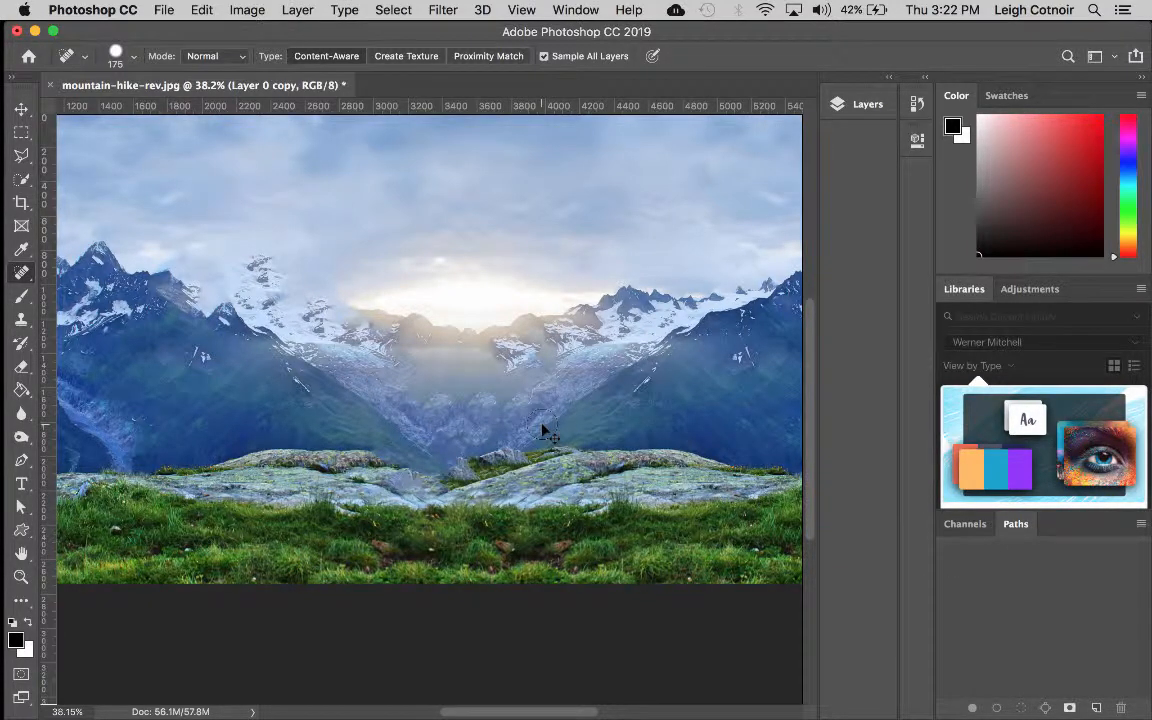
Step: Revert the document history to the healing stroke made before the haze band retouching below the sun
scroll(541, 430, "up", 5)
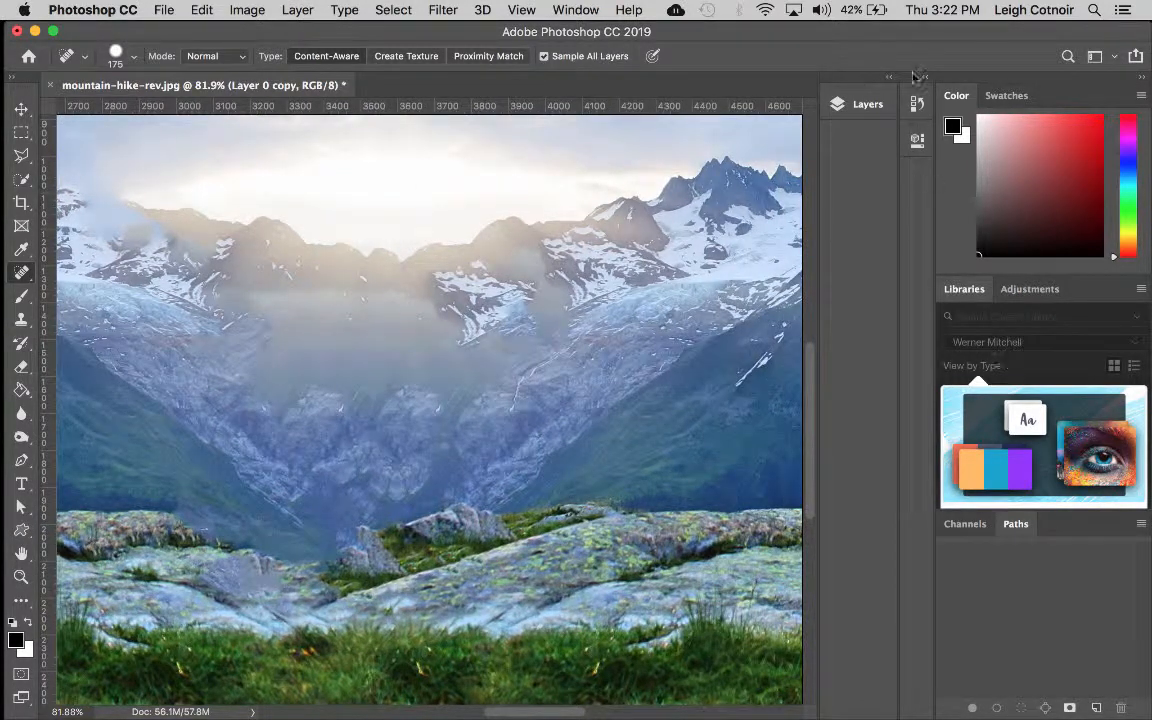
left_click(917, 103)
scroll(786, 149, "up", 1)
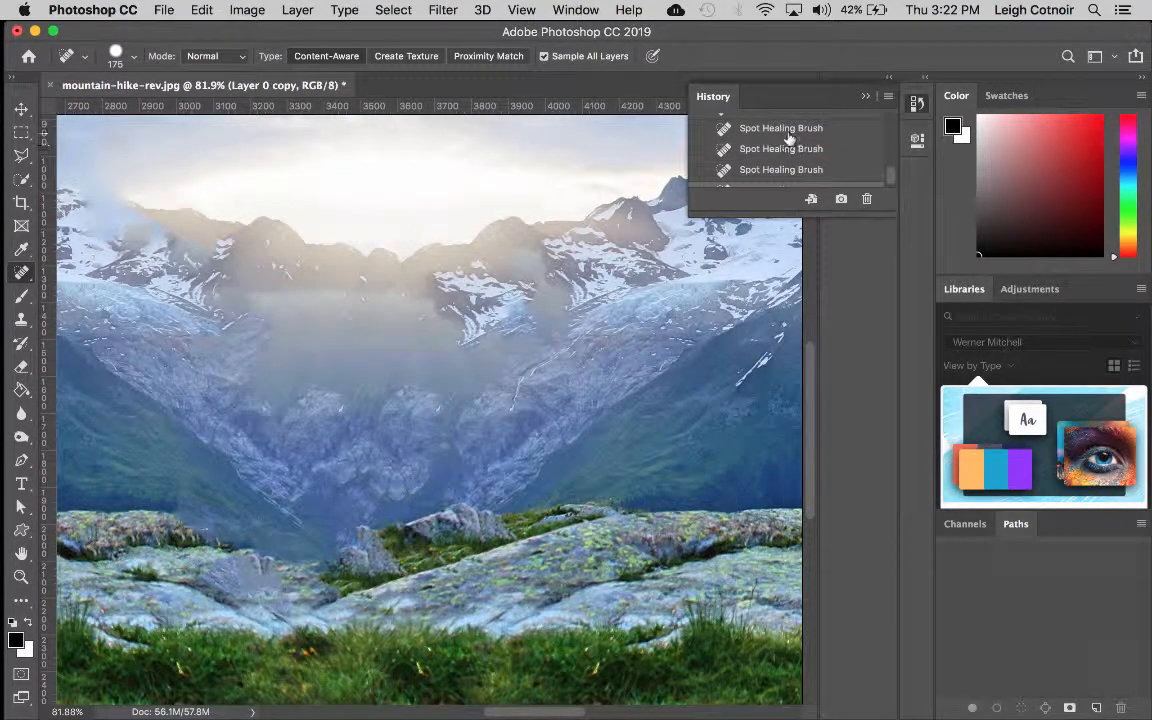
left_click(788, 136)
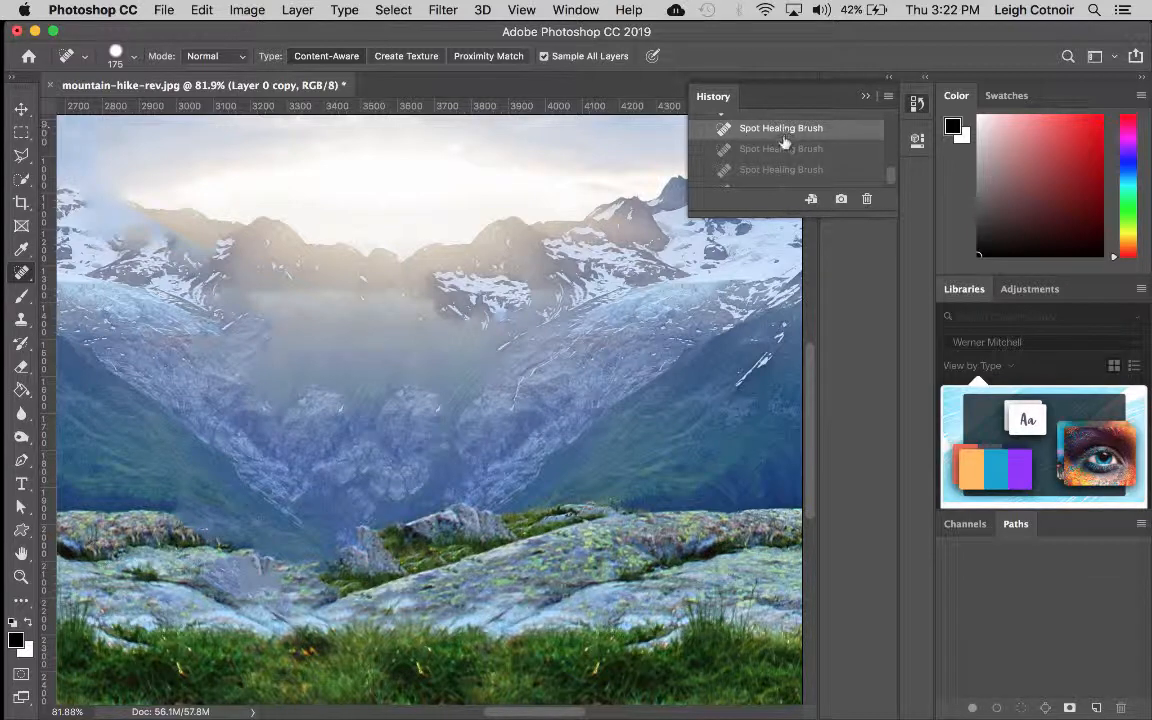
scroll(786, 143, "down", 1)
left_click(784, 141)
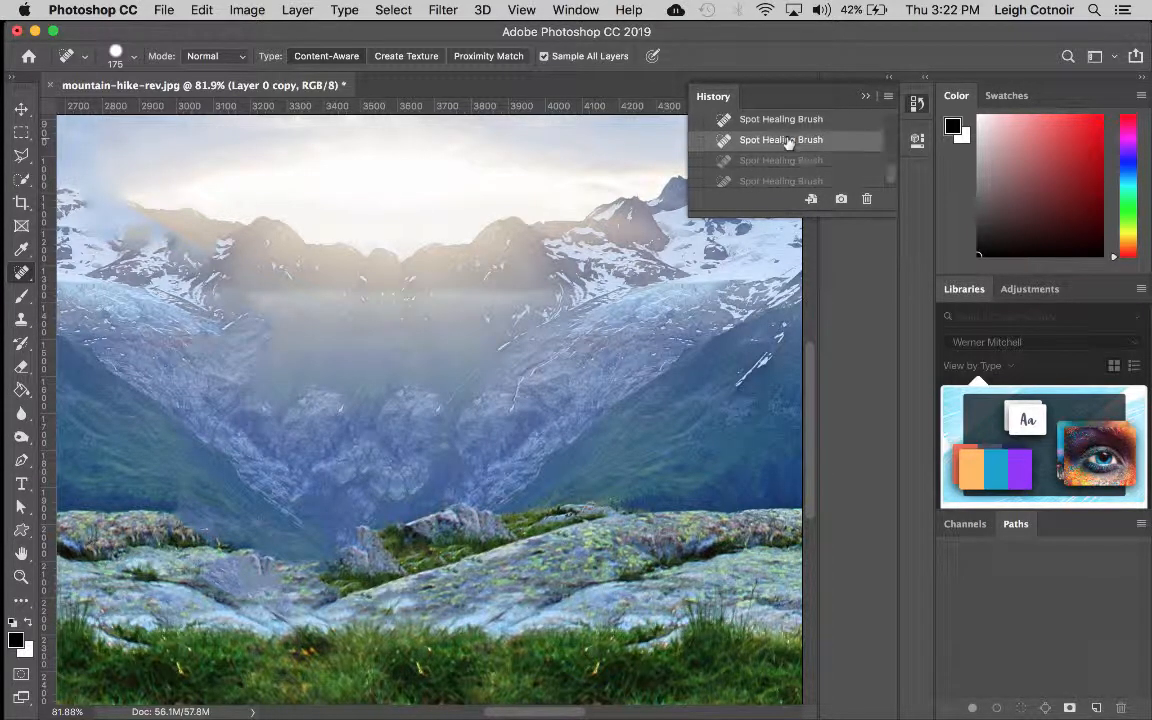
Step: Heal the center of the ridge's lower edge, just above the haze band below the sun
left_click(406, 299)
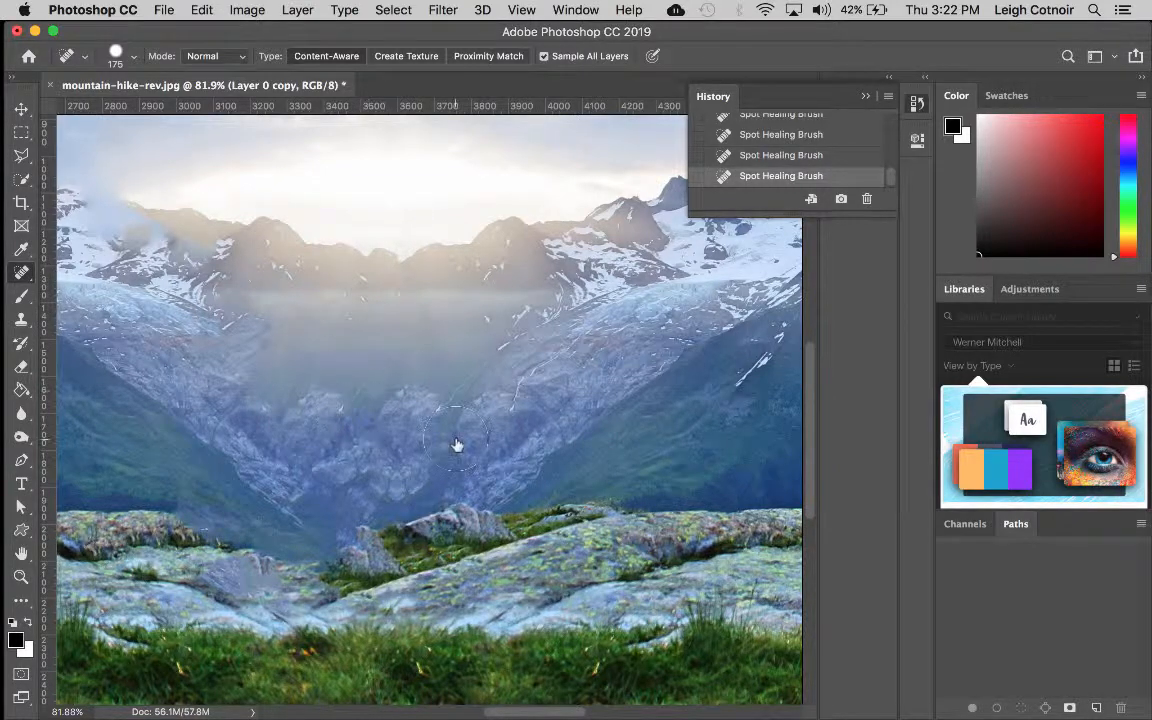
scroll(456, 444, "down", 2)
scroll(456, 444, "down", 3)
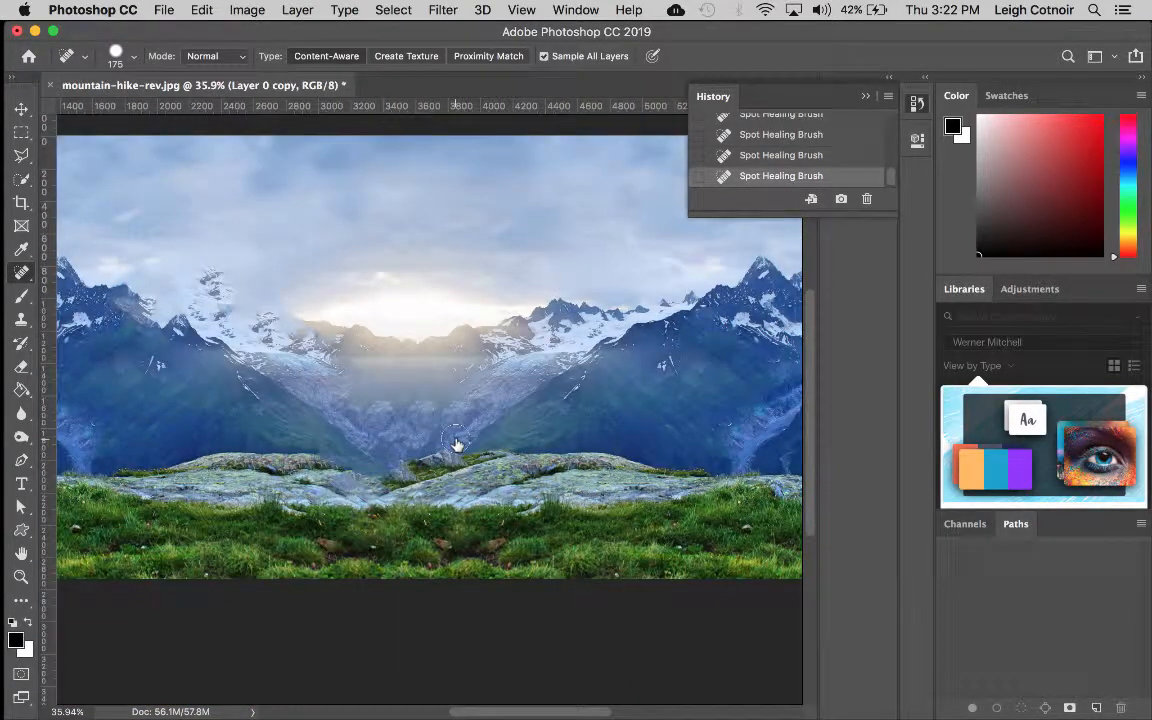
scroll(456, 444, "down", 3)
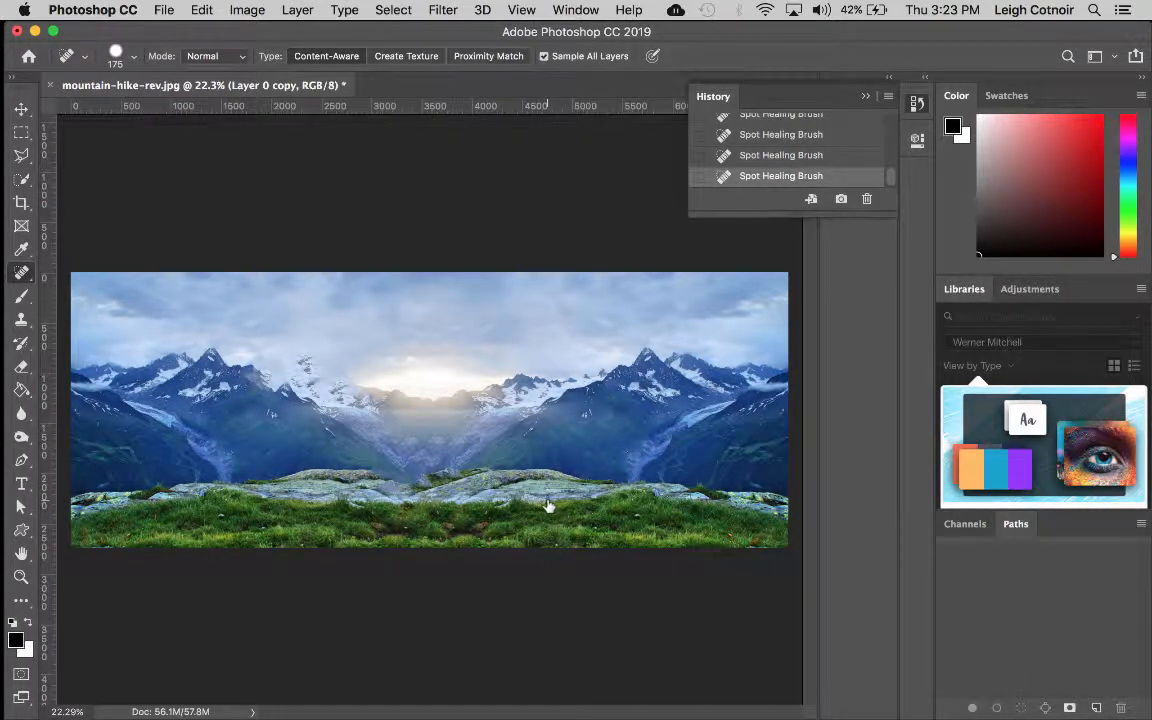
left_click(866, 97)
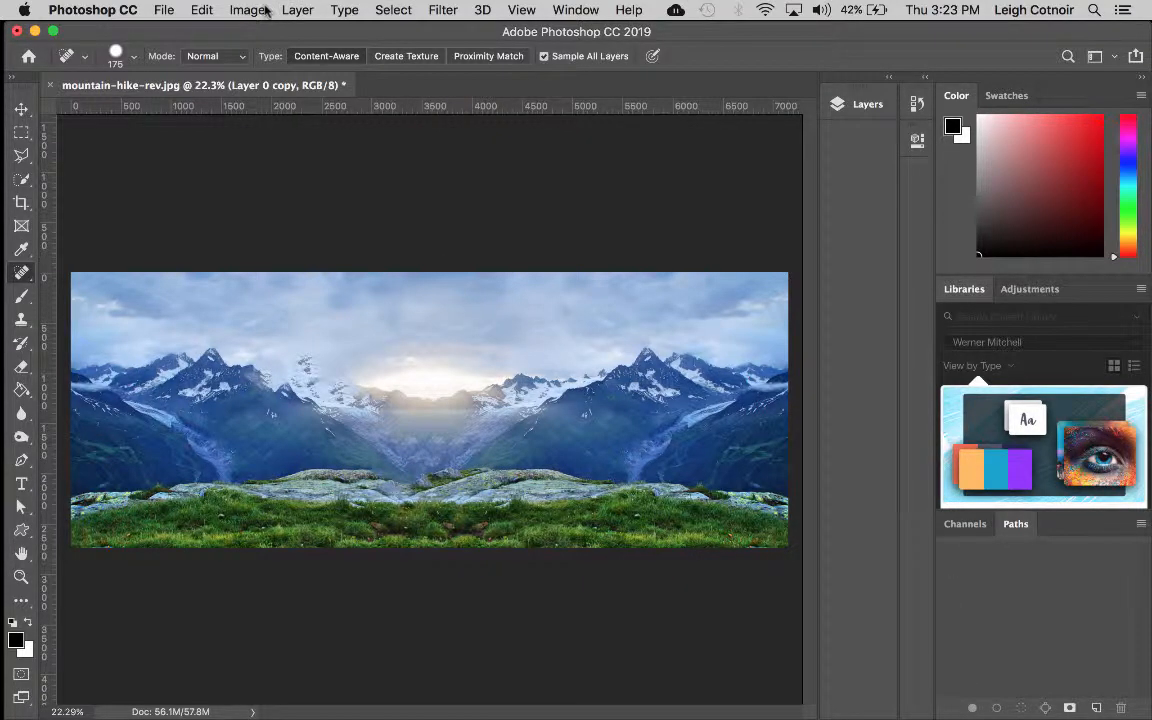
Step: Save the image as mountain-hike-rev.psd in the panoramas folder, keeping layers and maximizing compatibility
left_click(162, 10)
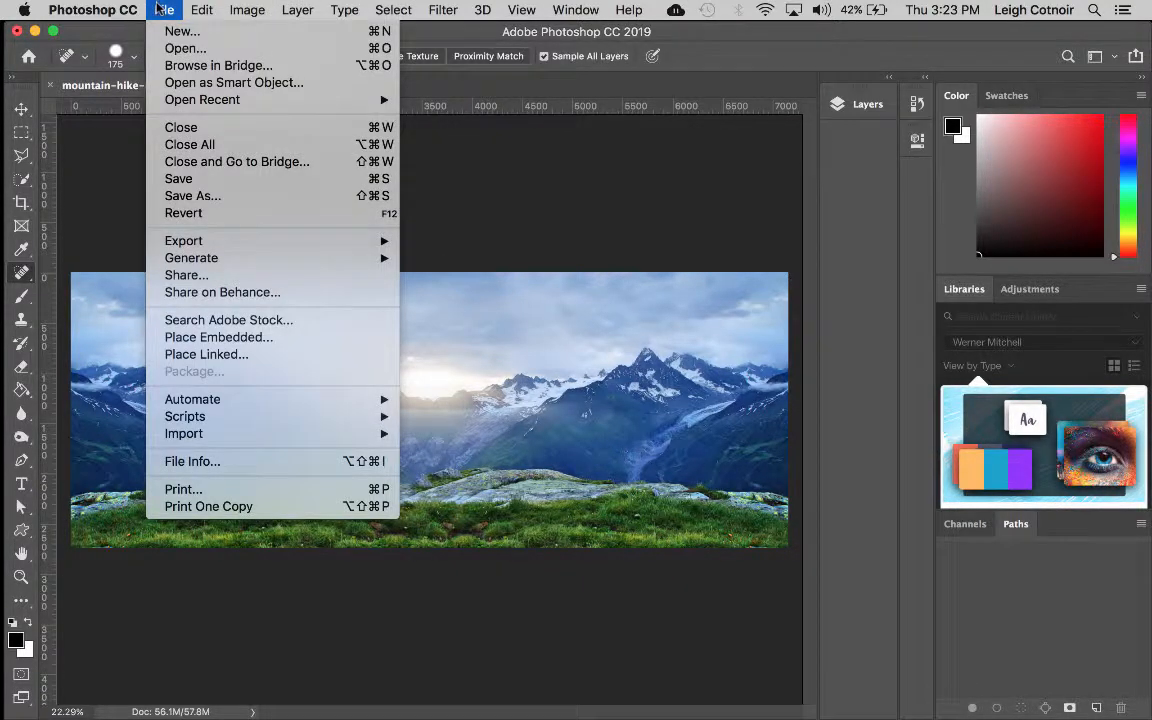
left_click(186, 195)
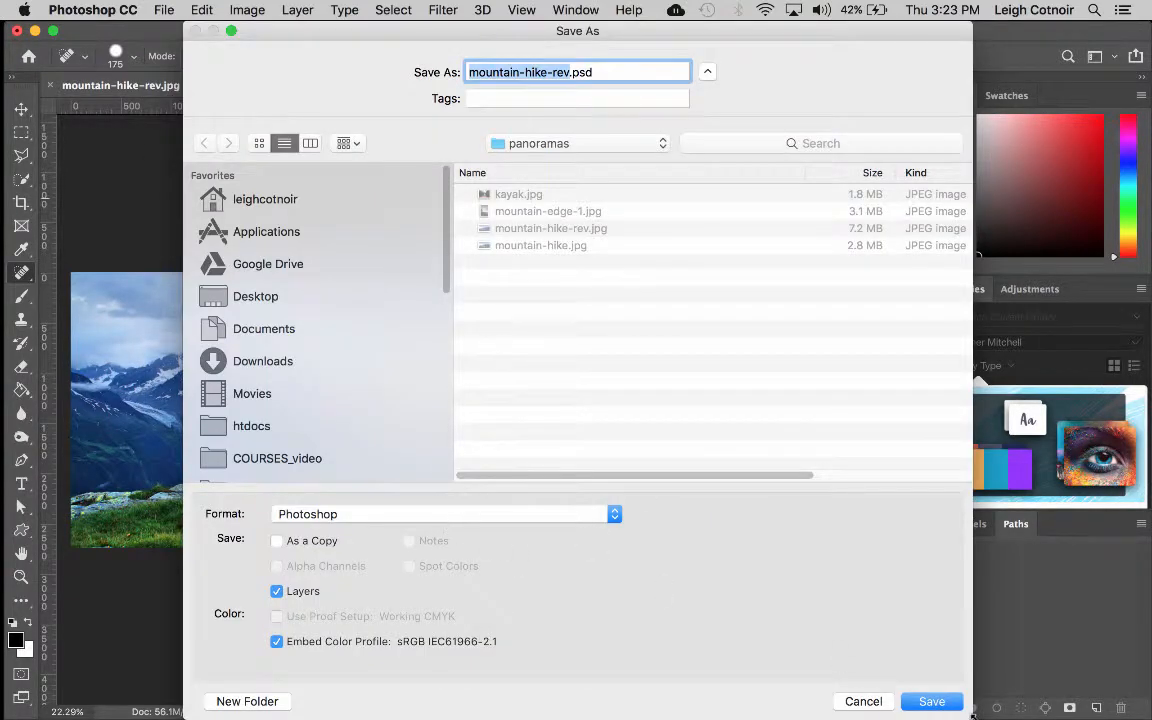
left_click(960, 712)
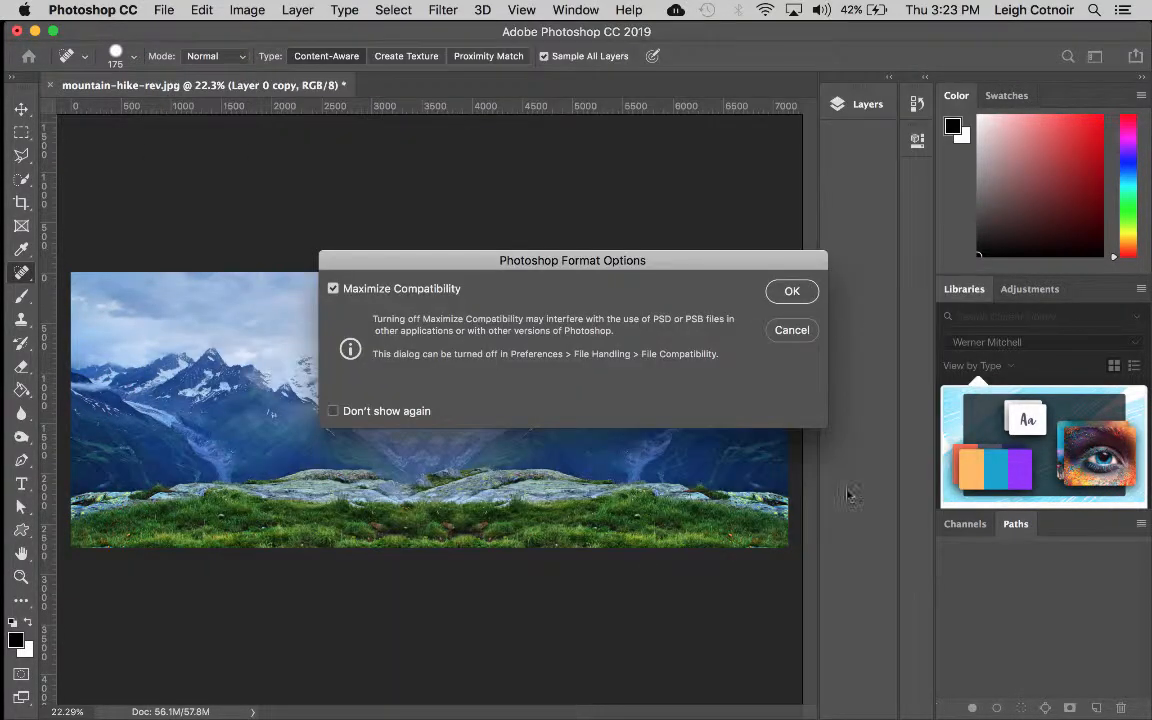
left_click(797, 292)
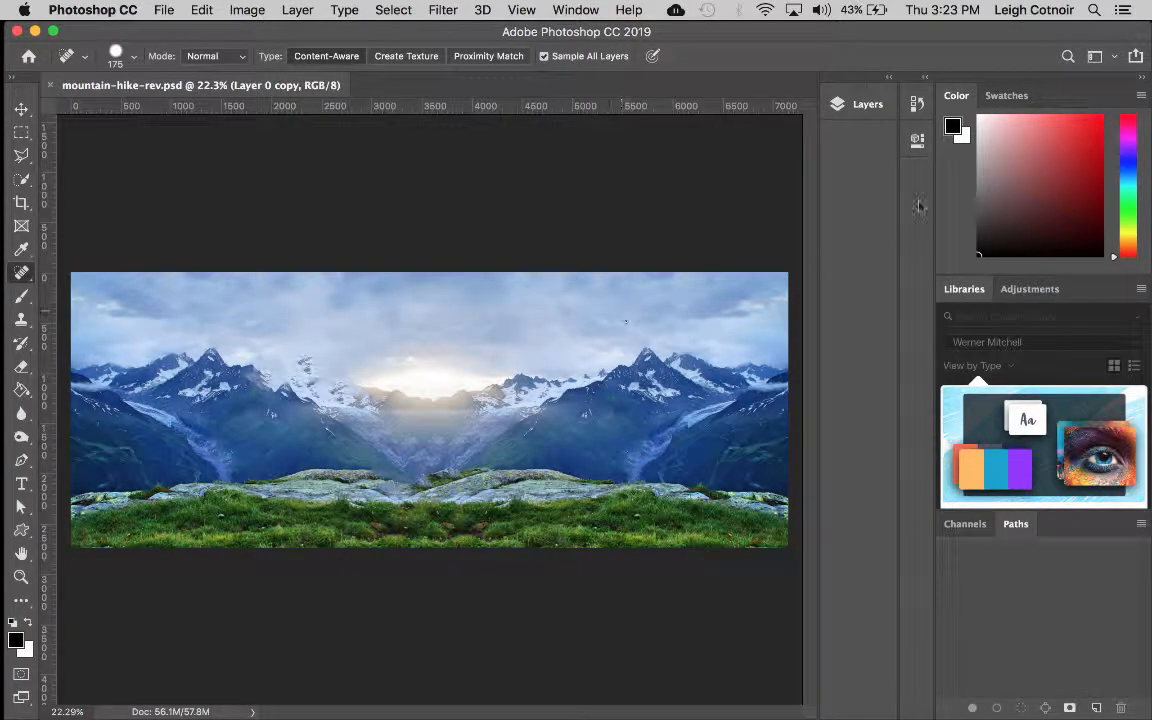
left_click(519, 10)
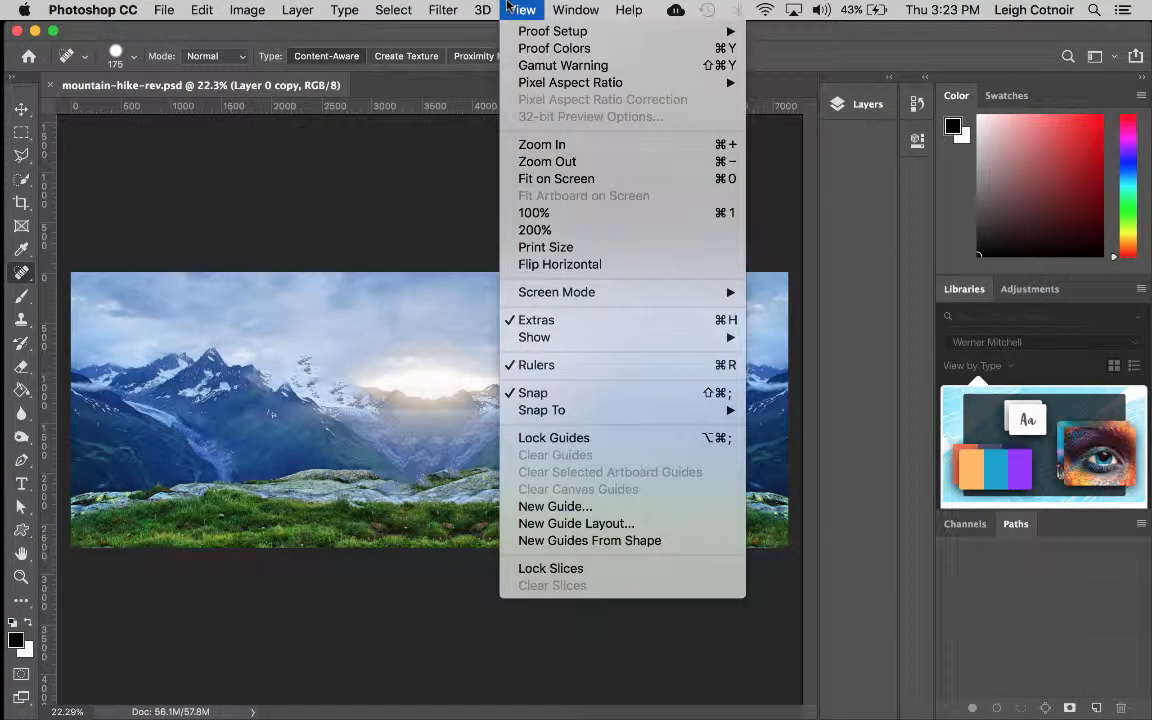
left_click(559, 264)
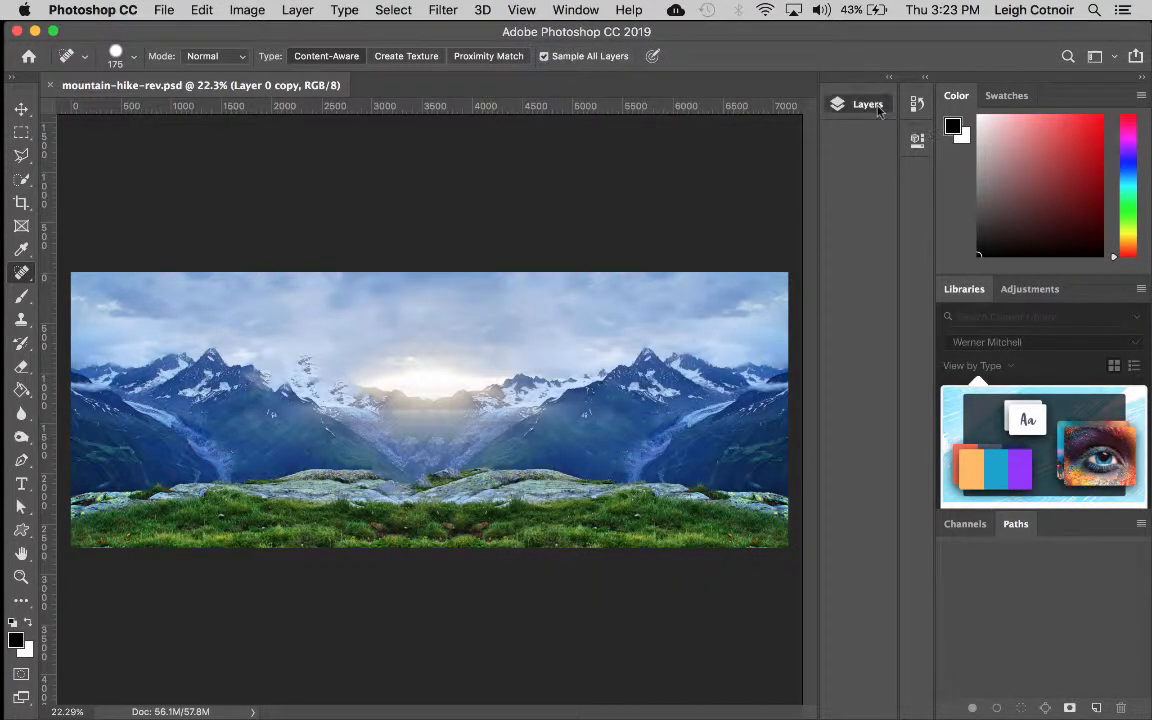
Step: Add a Curves adjustment layer above Layer 0 copy and move its black point slightly inward to deepen the shadows
left_click(877, 107)
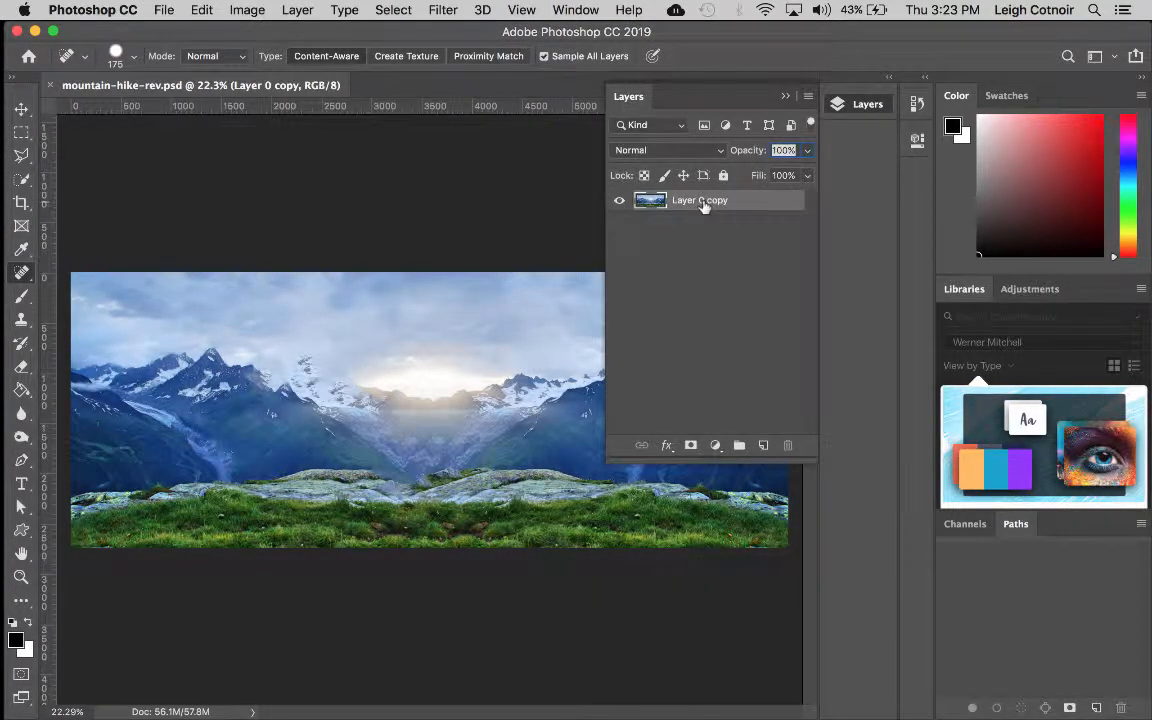
left_click(715, 445)
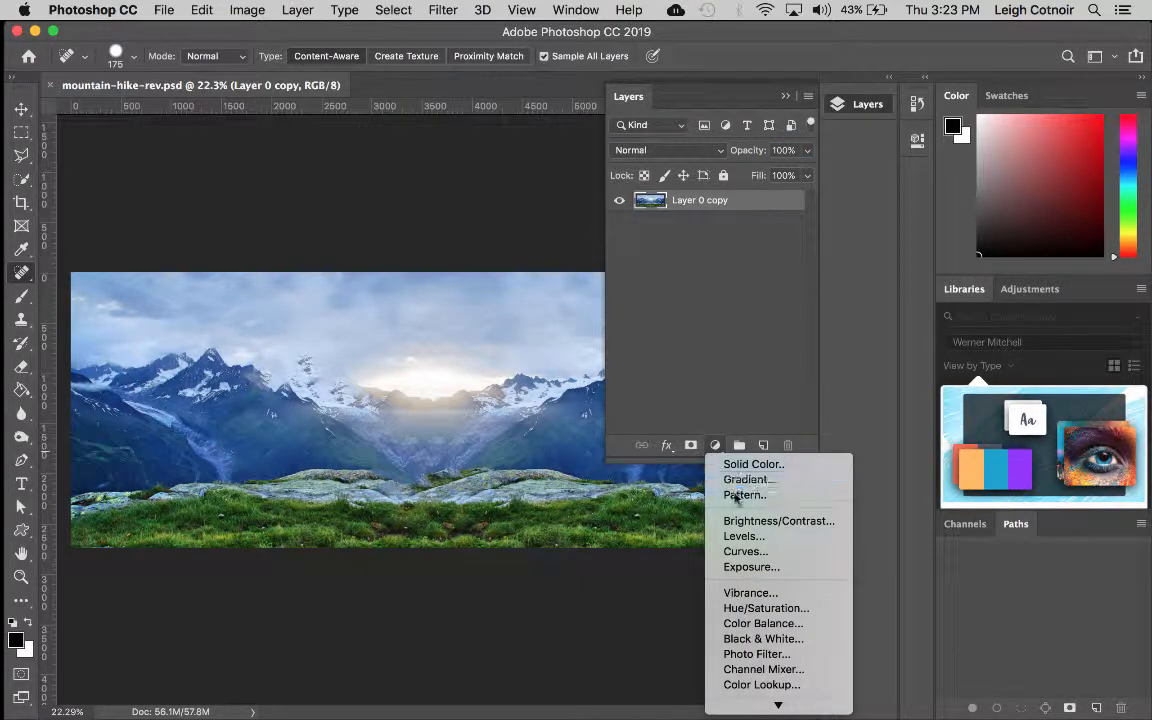
left_click(762, 562)
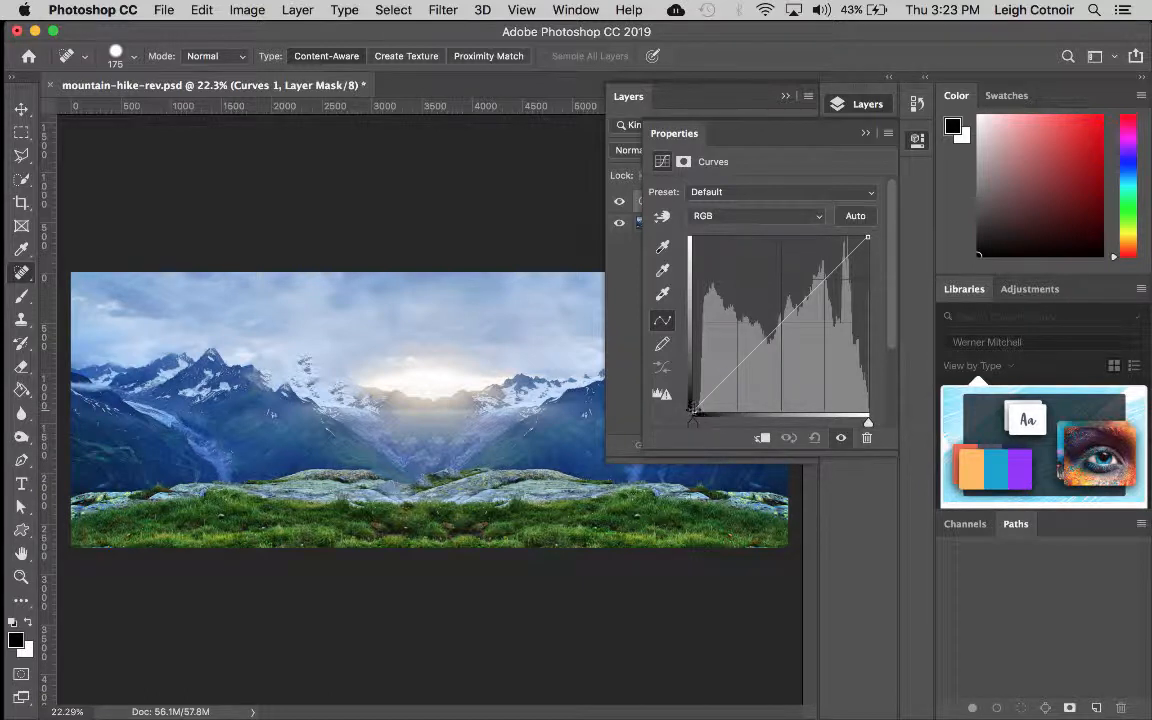
left_click_drag(694, 420, 704, 422)
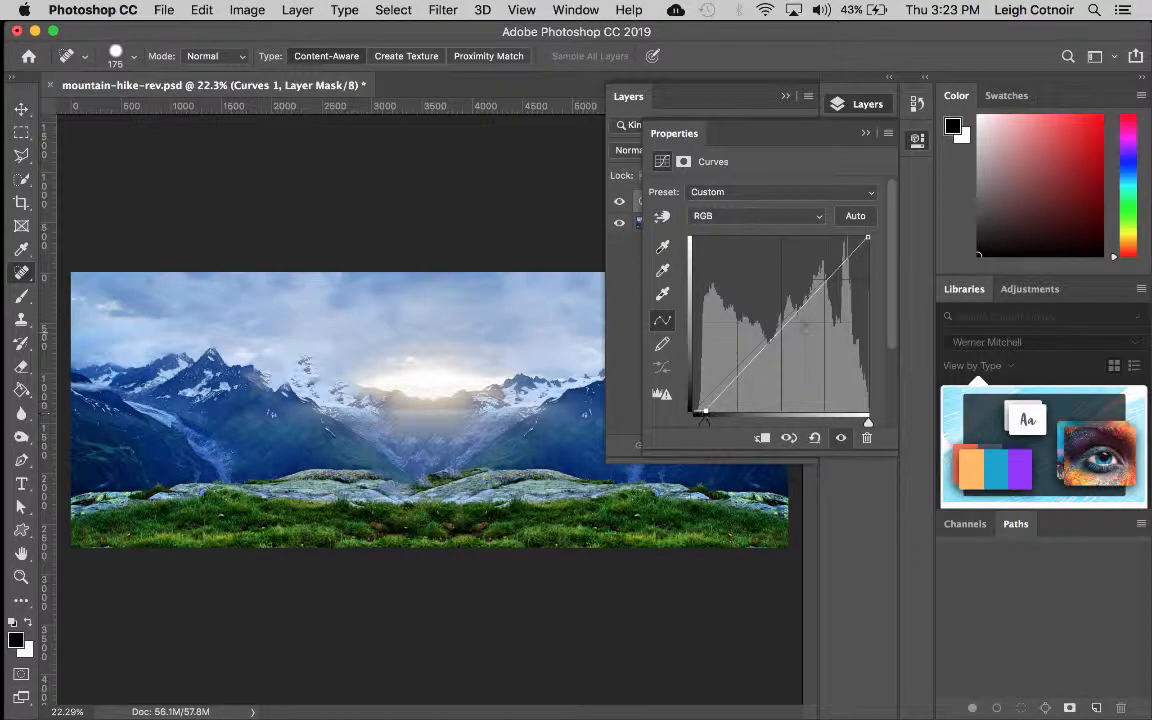
Step: Raise the highlights and slightly lower the darker midtones on the RGB curve to increase contrast
left_click_drag(817, 291, 817, 284)
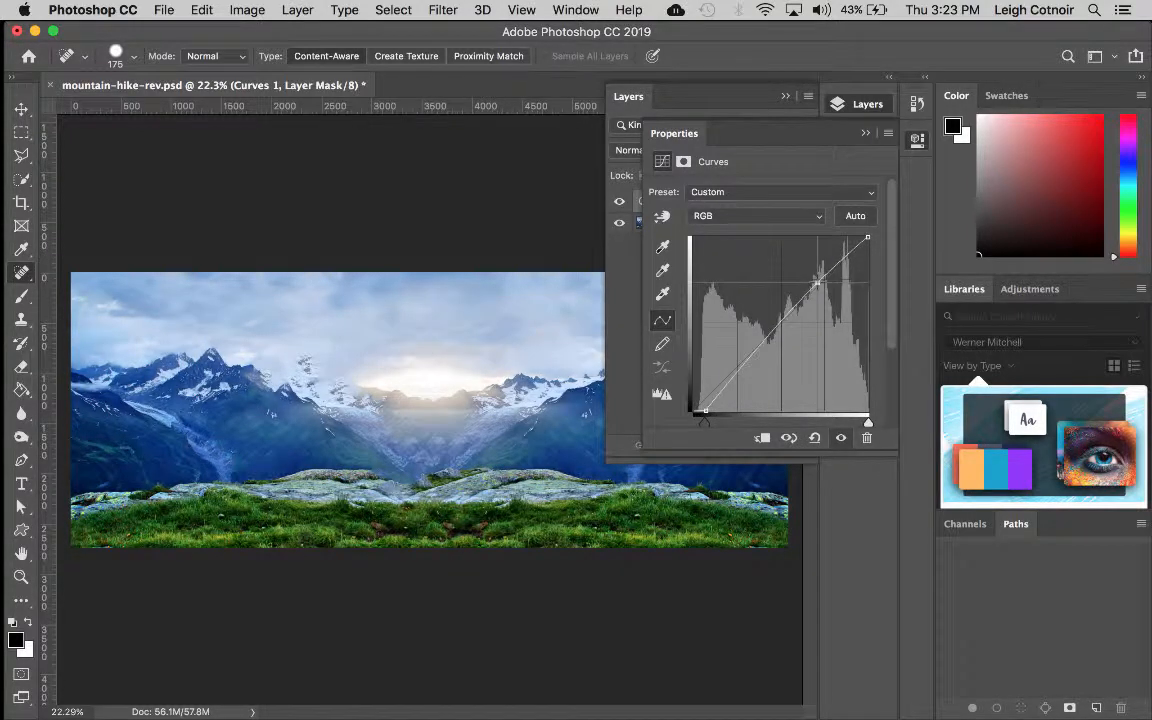
left_click_drag(763, 345, 761, 349)
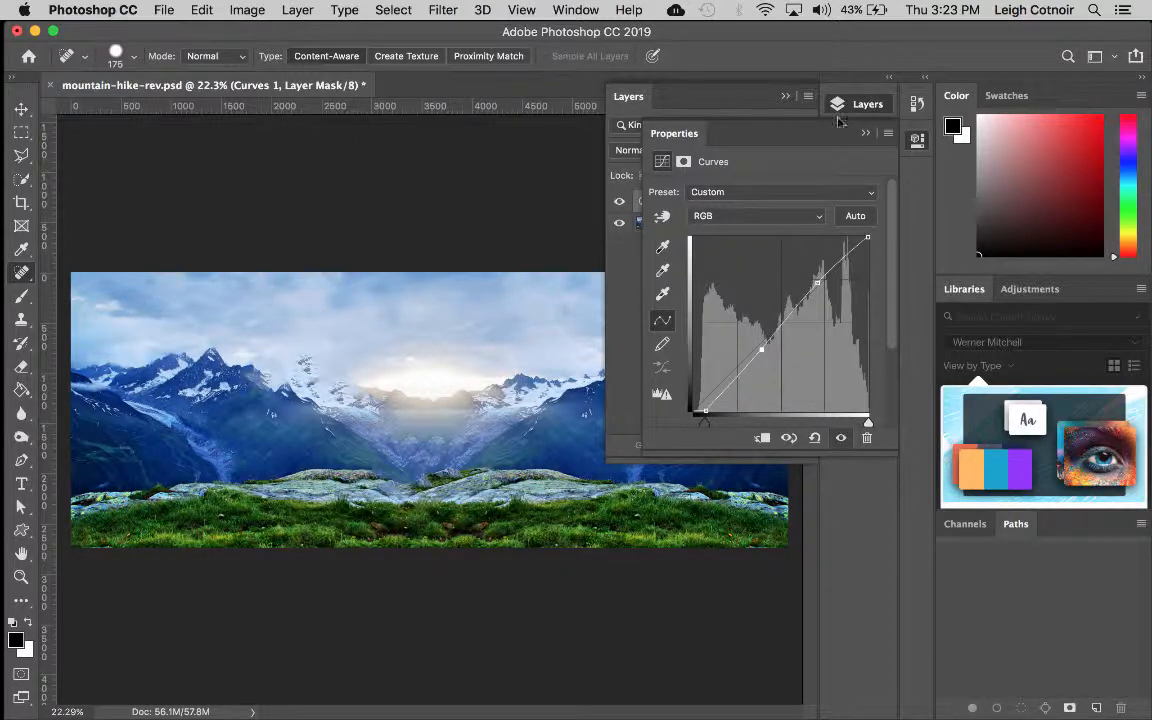
left_click(778, 119)
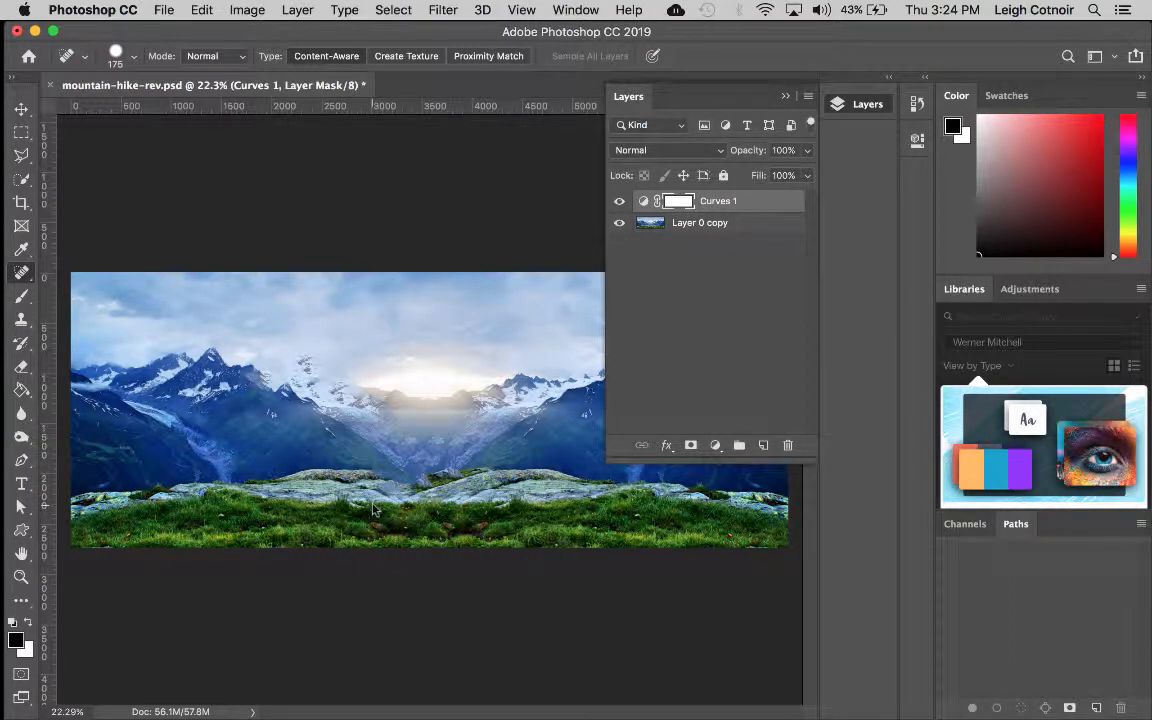
left_click(785, 97)
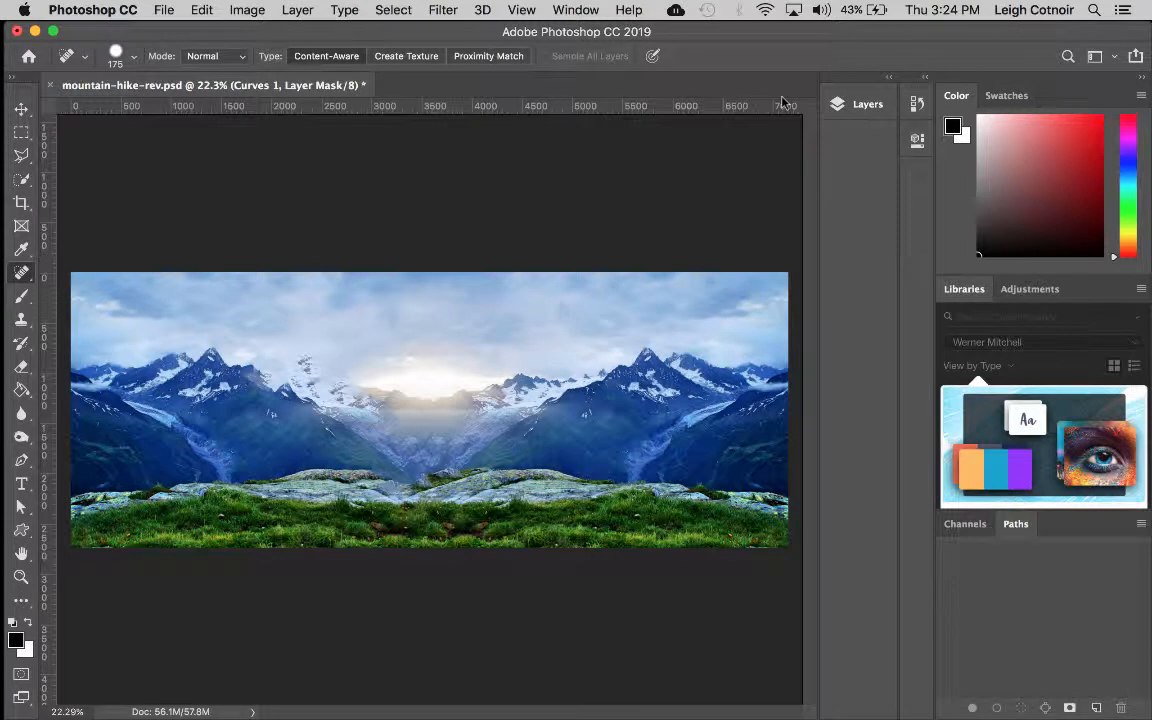
Step: Create a spherical panorama layer from Layer 0 copy without switching to the 3D workspace
left_click(862, 104)
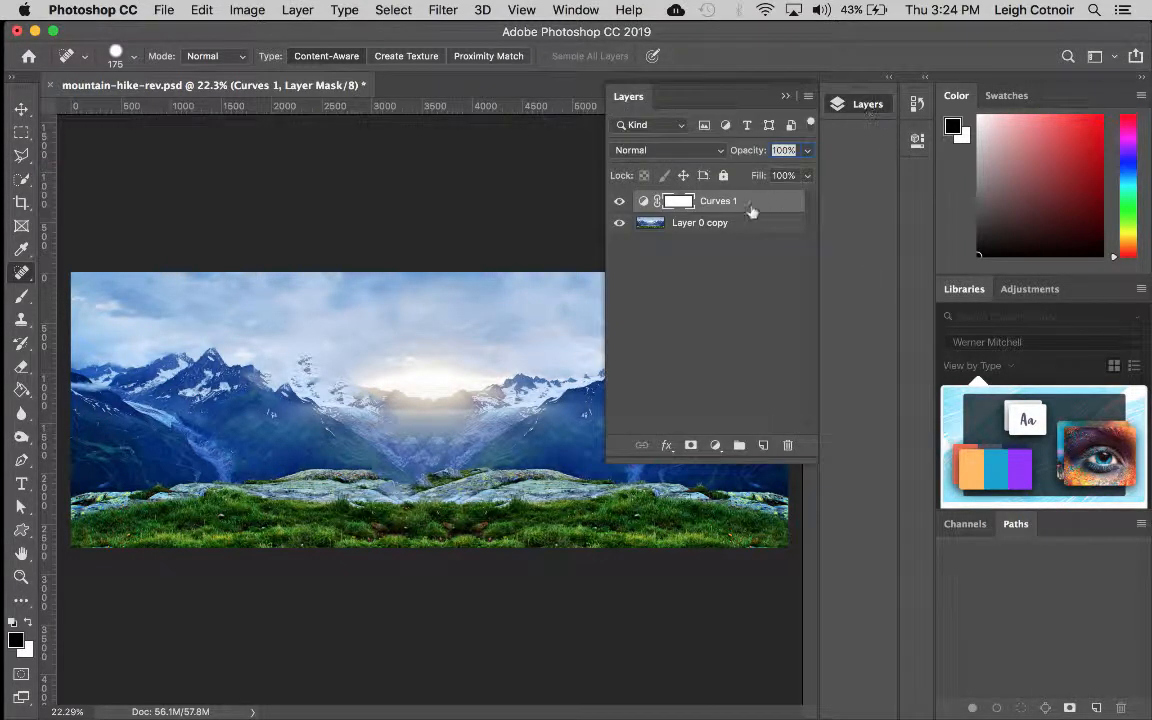
left_click(714, 226)
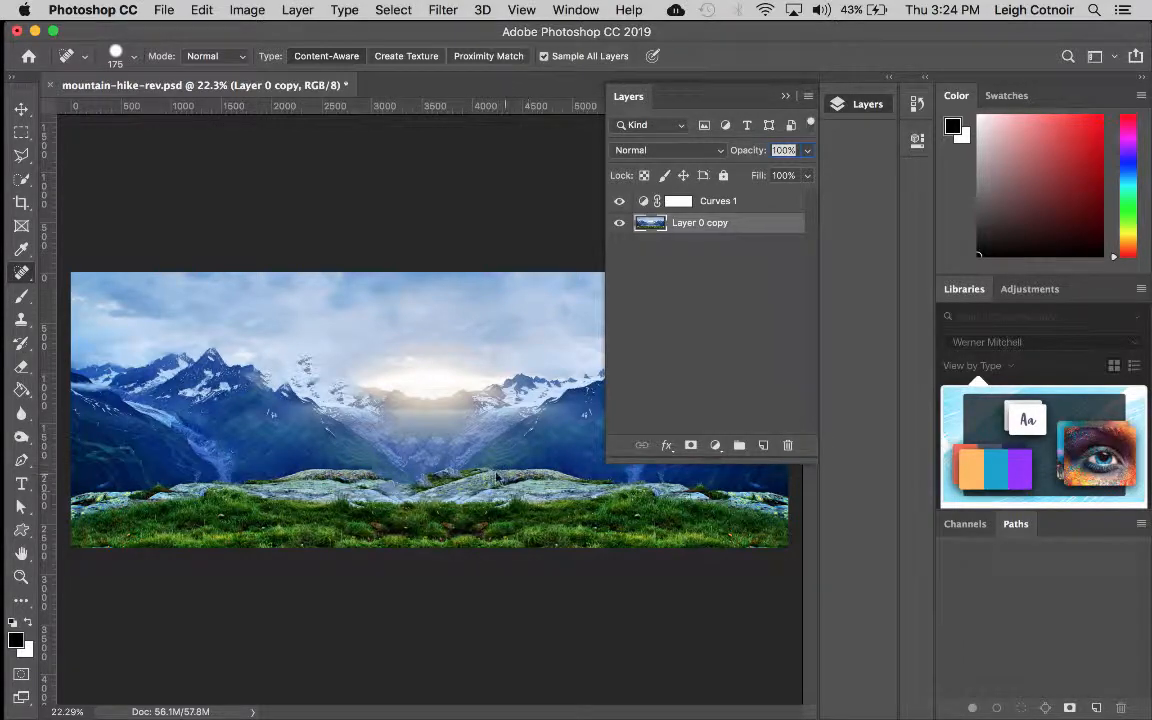
scroll(493, 450, "up", 5)
scroll(493, 450, "up", 4)
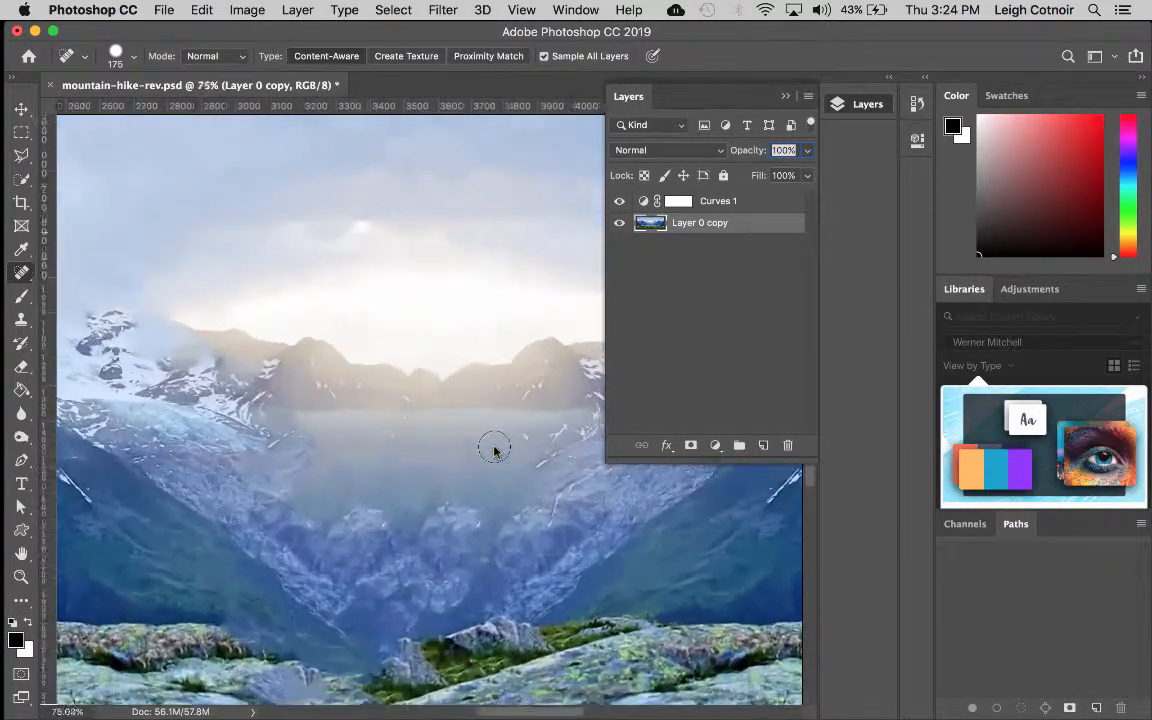
scroll(493, 450, "down", 8)
scroll(493, 450, "up", 4)
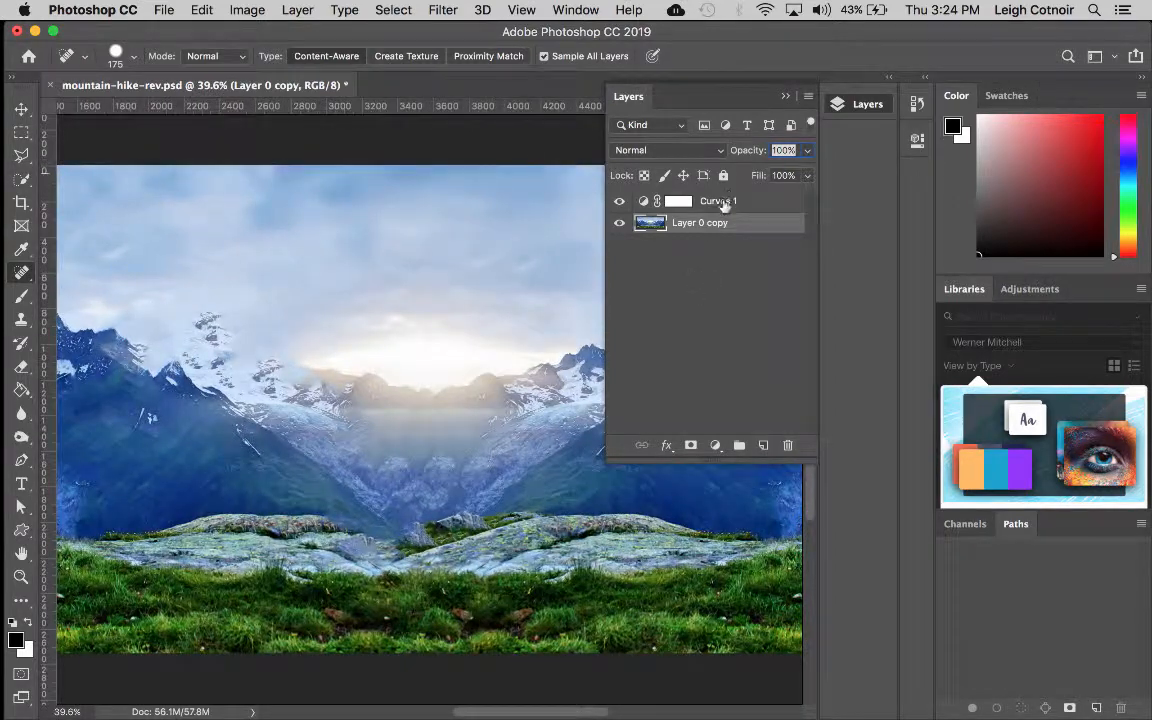
scroll(488, 455, "down", 2)
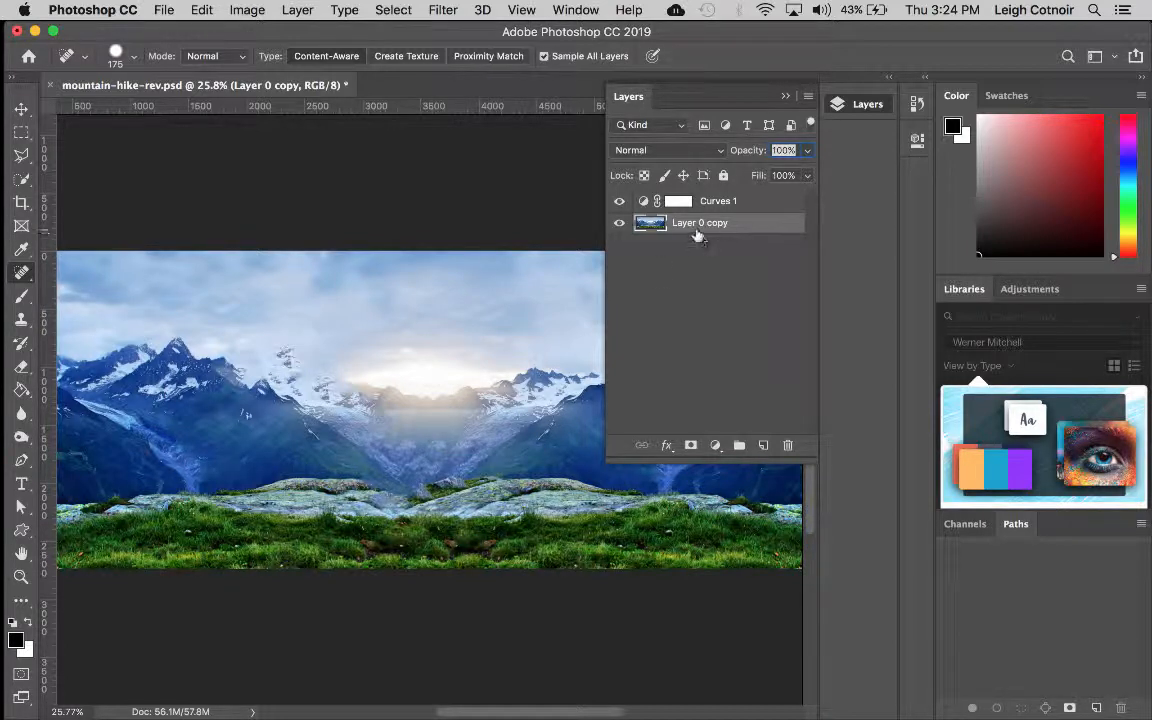
left_click(489, 9)
mouse_move(655, 86)
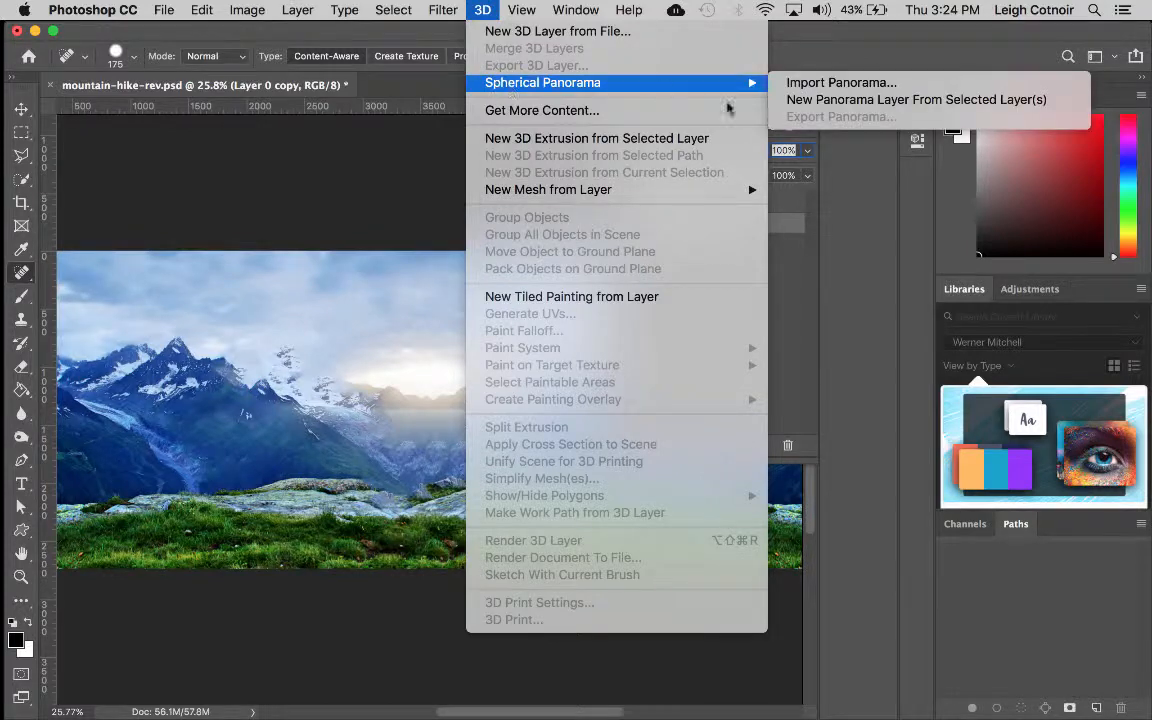
left_click(818, 101)
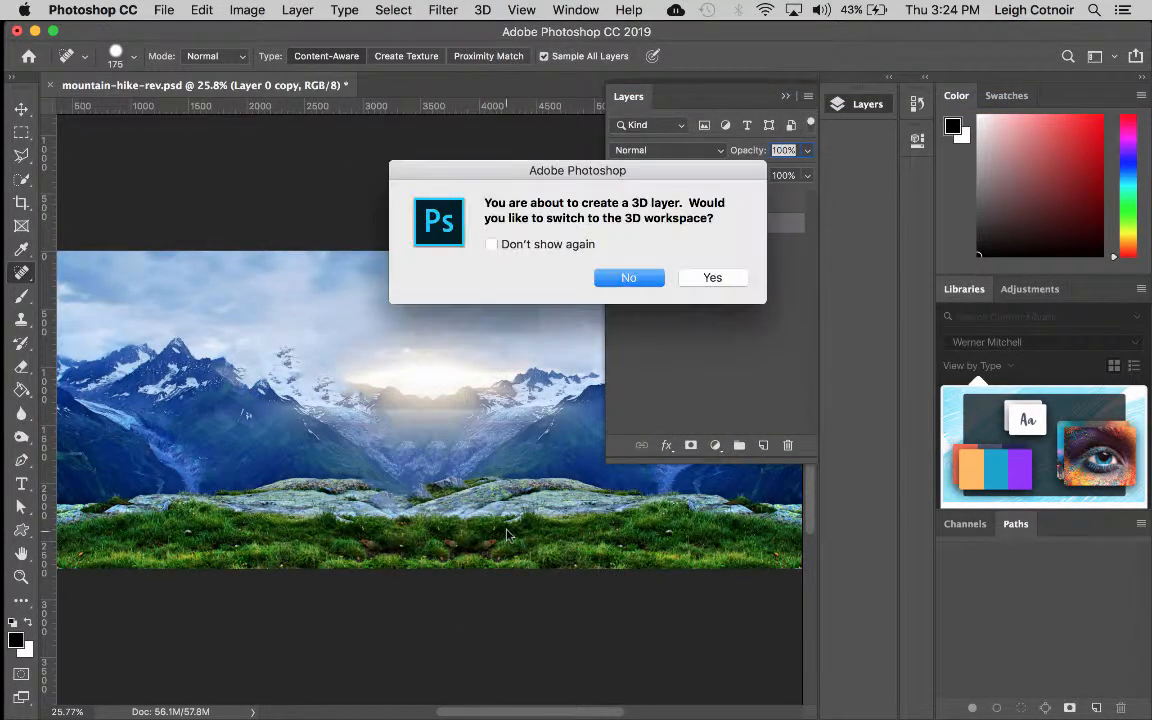
left_click(624, 277)
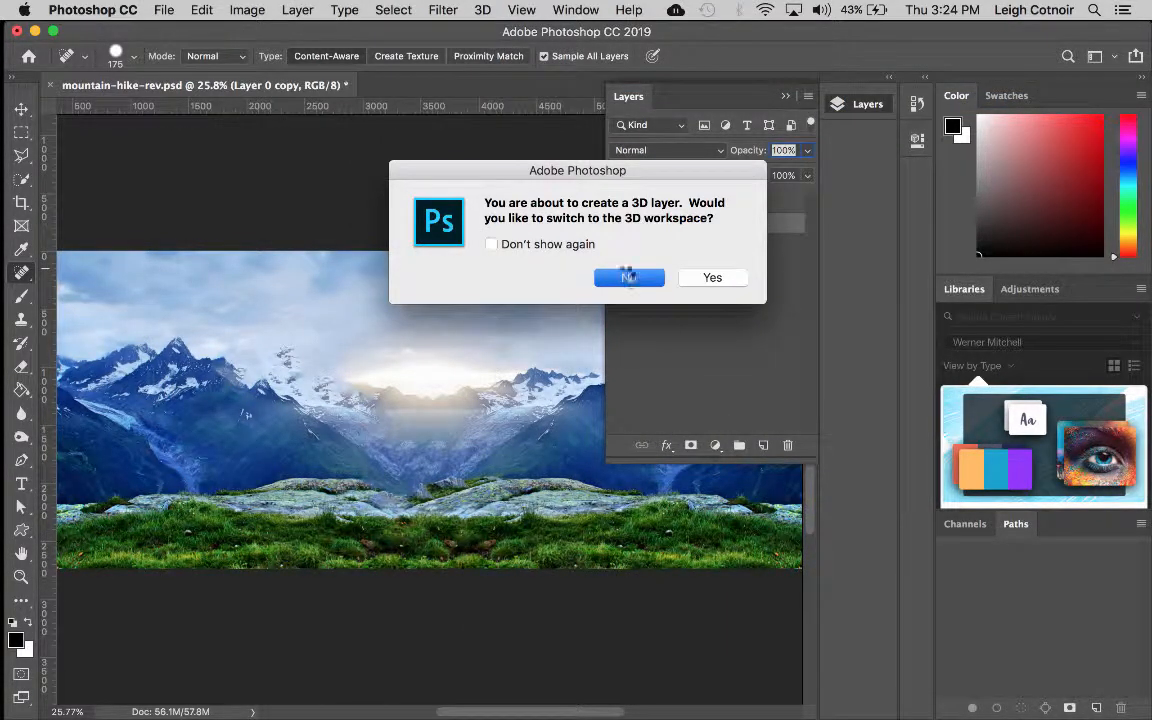
left_click(784, 97)
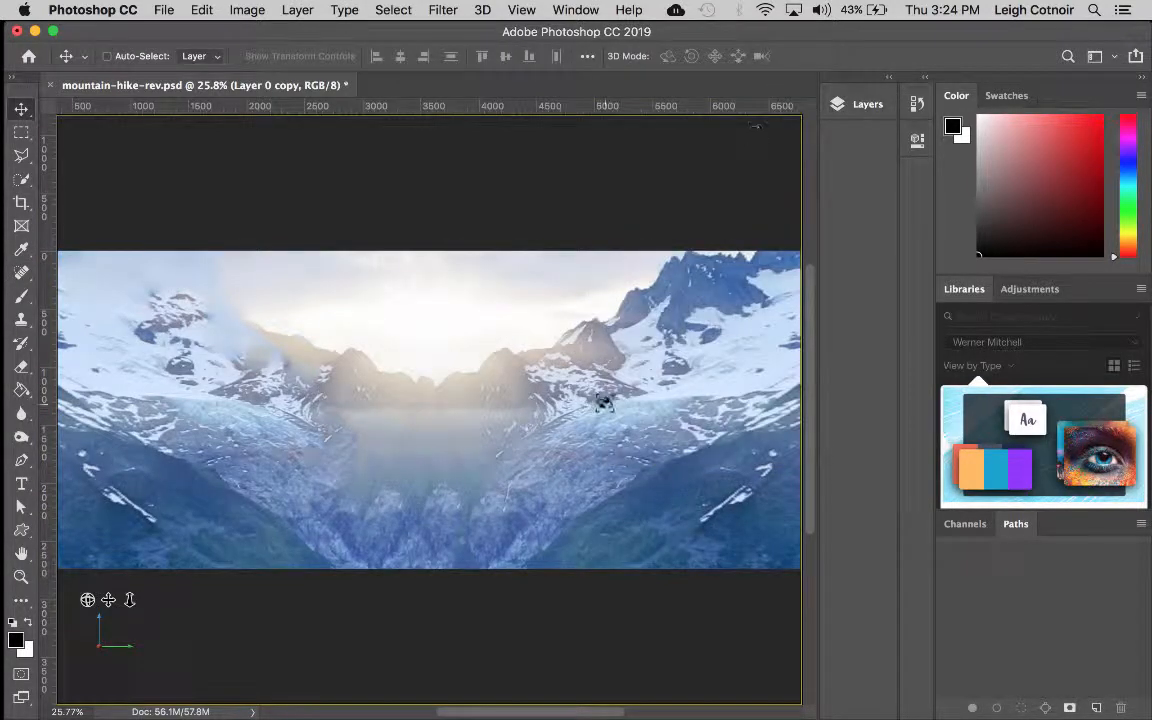
Step: Look around the spherical panorama to examine the valley, the sky overhead and the mirrored seam in the mountains
left_click_drag(654, 434, 575, 357)
left_click_drag(493, 525, 470, 520)
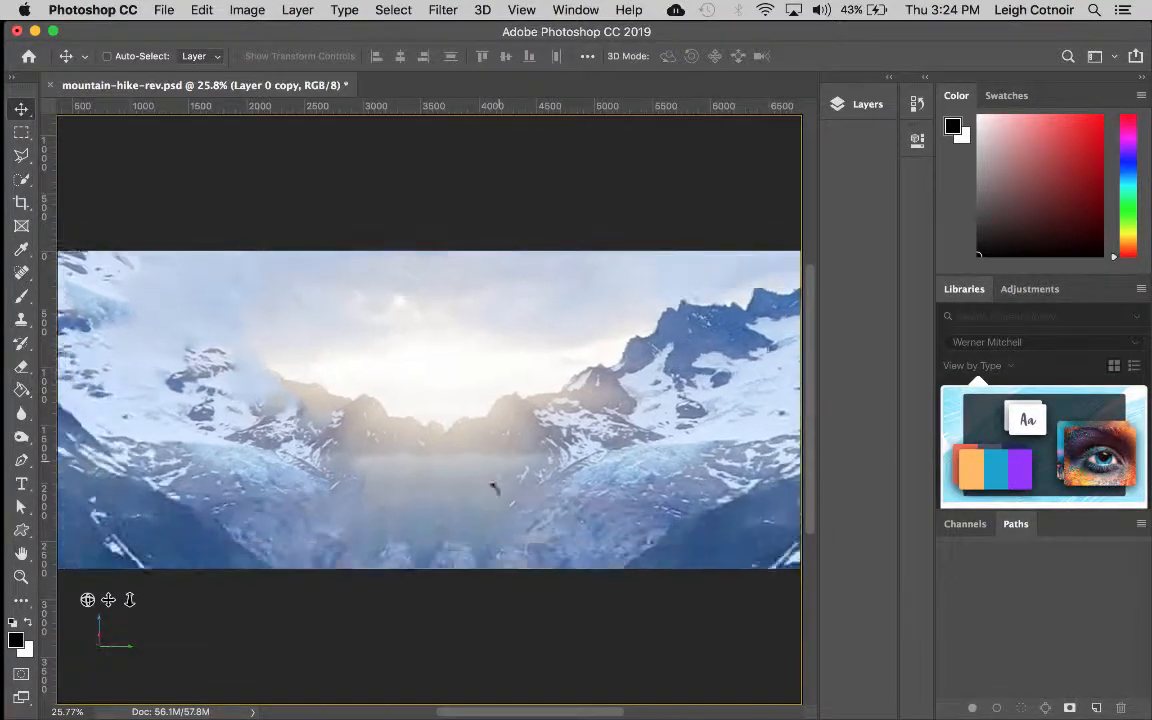
left_click_drag(499, 461, 541, 403)
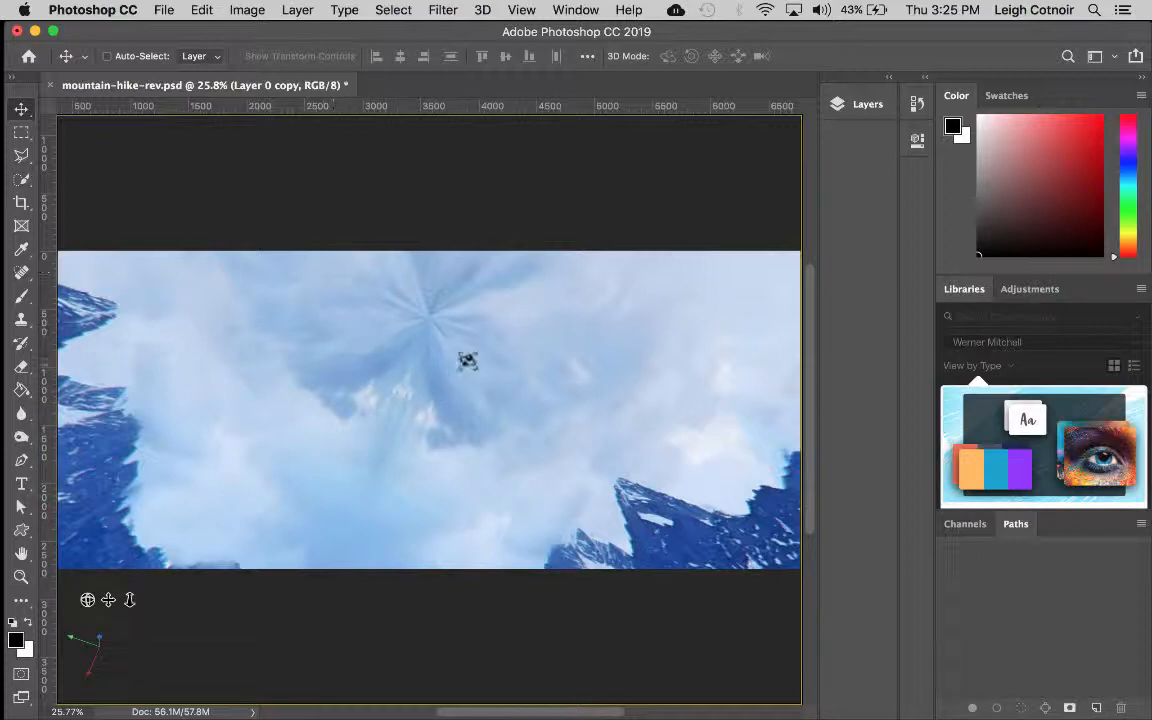
mouse_move(469, 402)
left_mouse_down()
mouse_move(476, 383)
mouse_move(465, 390)
left_mouse_up()
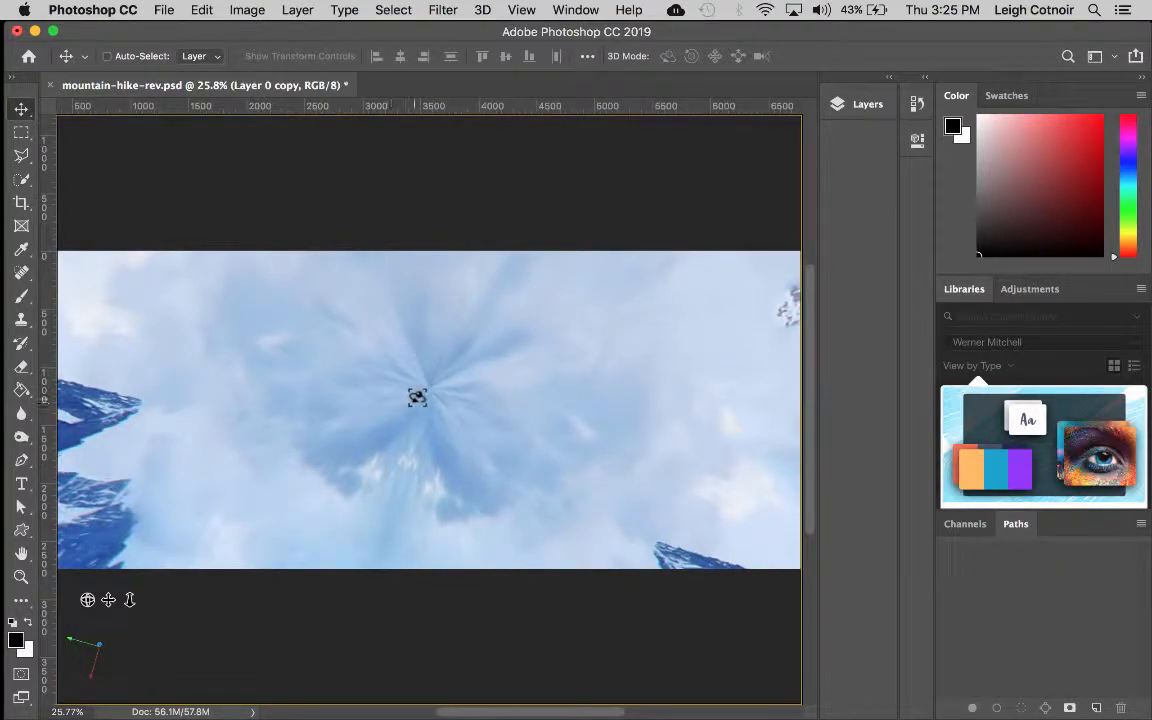
left_click_drag(473, 456, 478, 500)
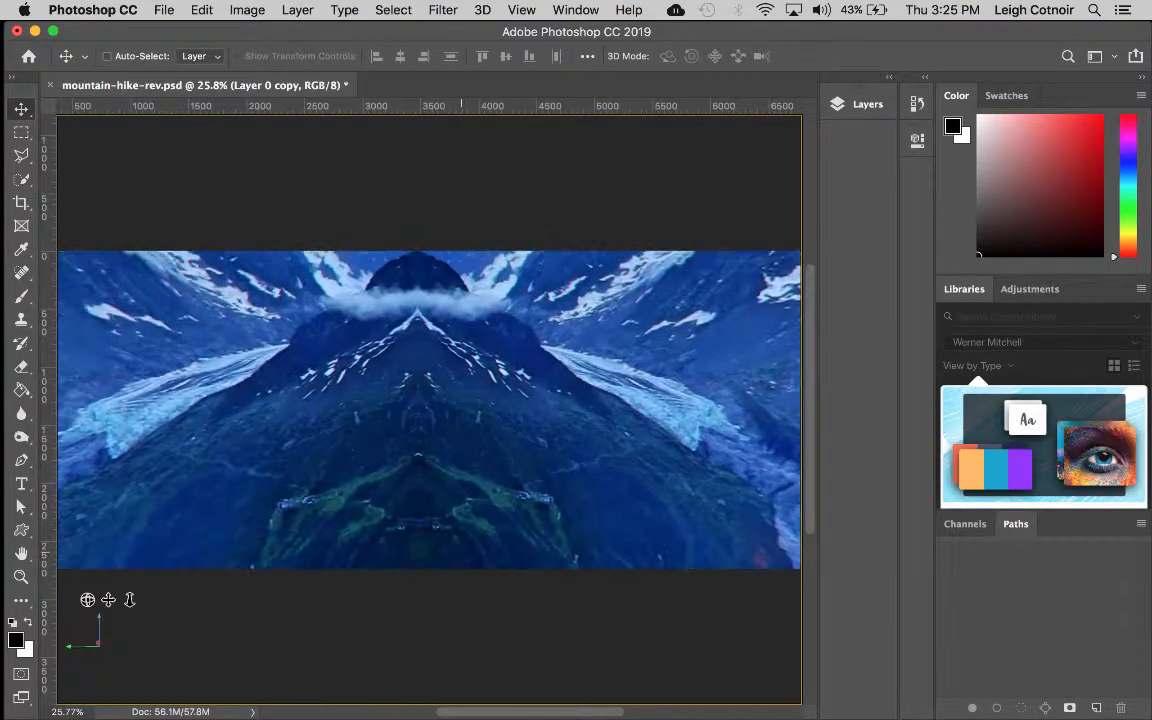
left_click_drag(438, 399, 478, 346)
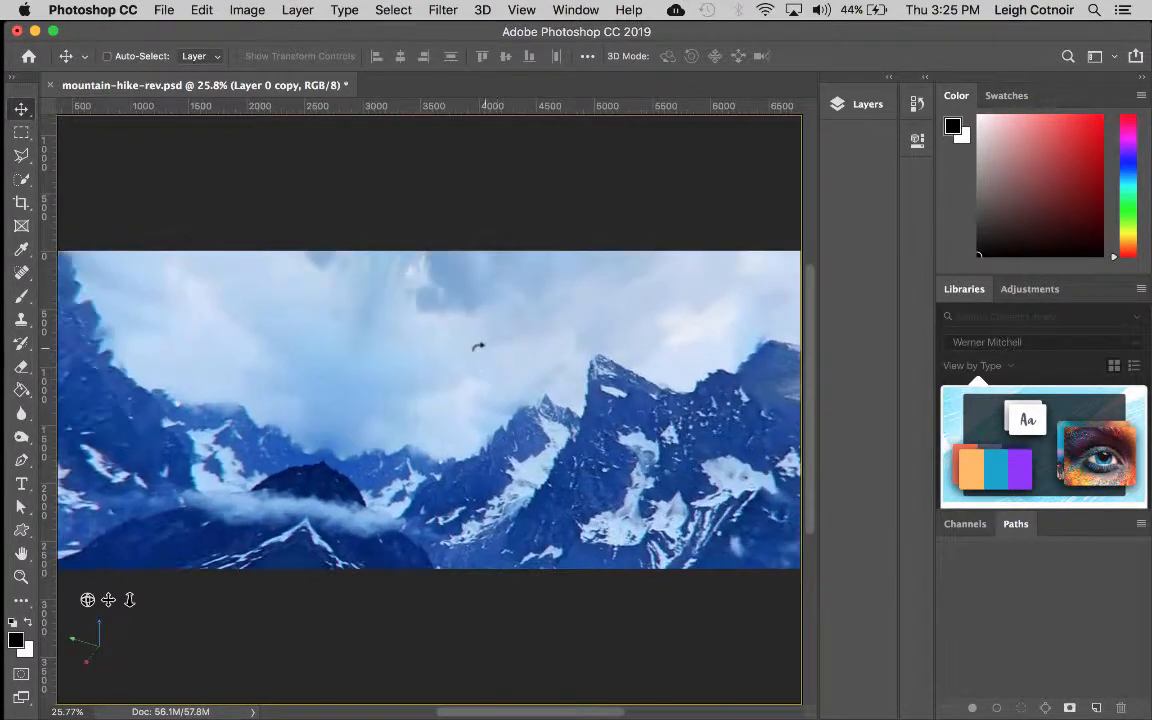